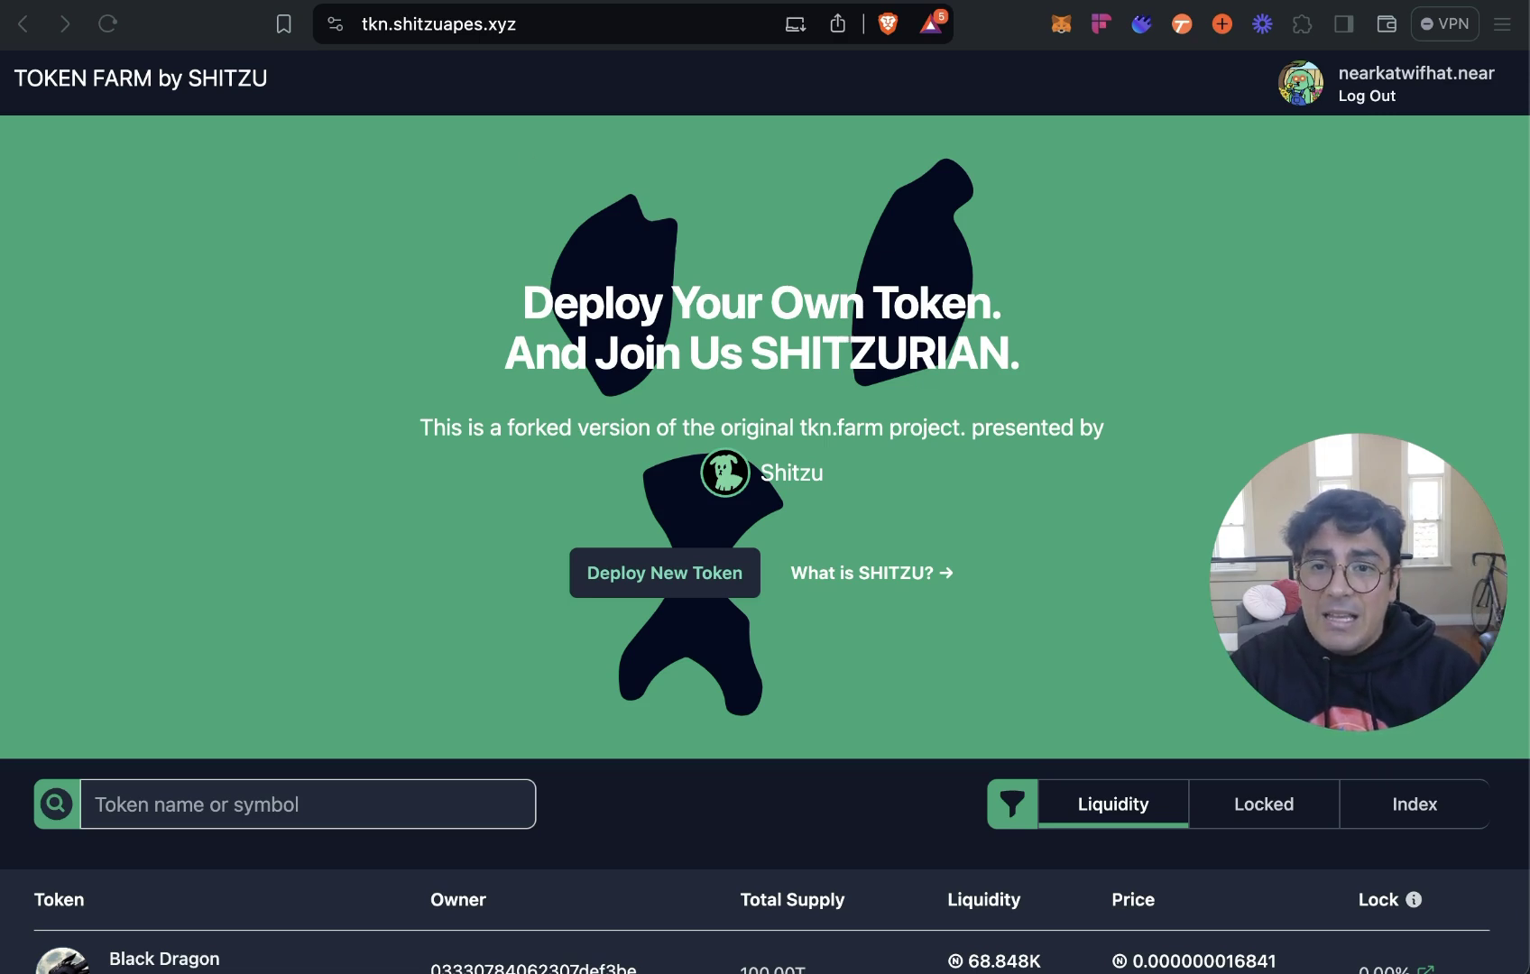
Go back to the SHITZU community tweet, then on to the original tkn.farm token site.
{"action": "key", "text": "super+w"}
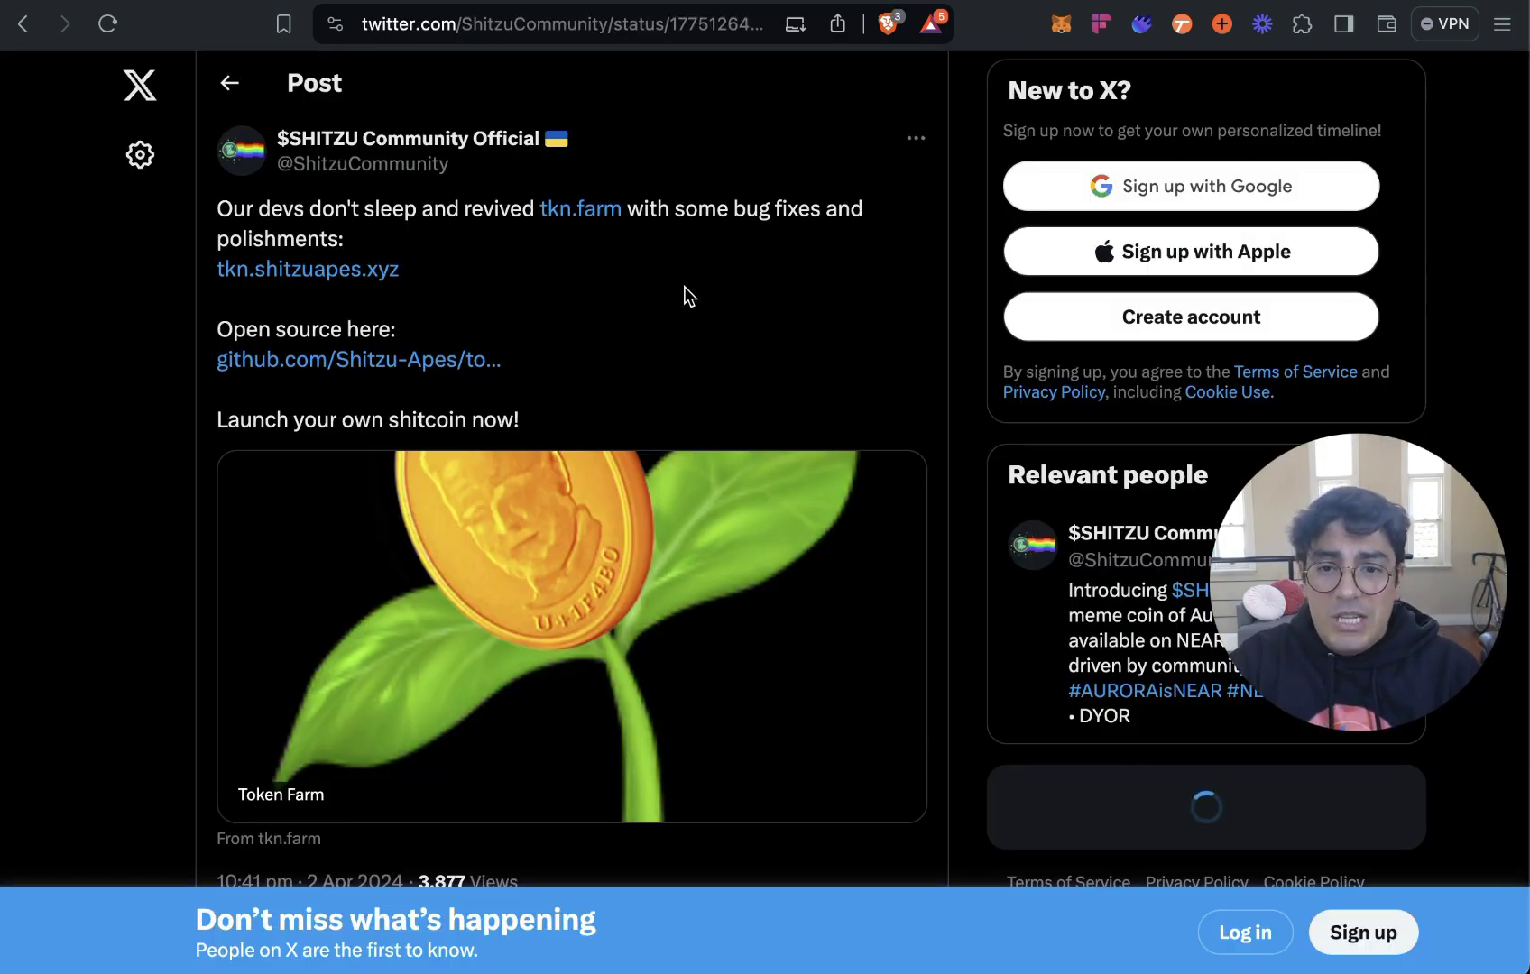
{"action": "key", "text": "super+w"}
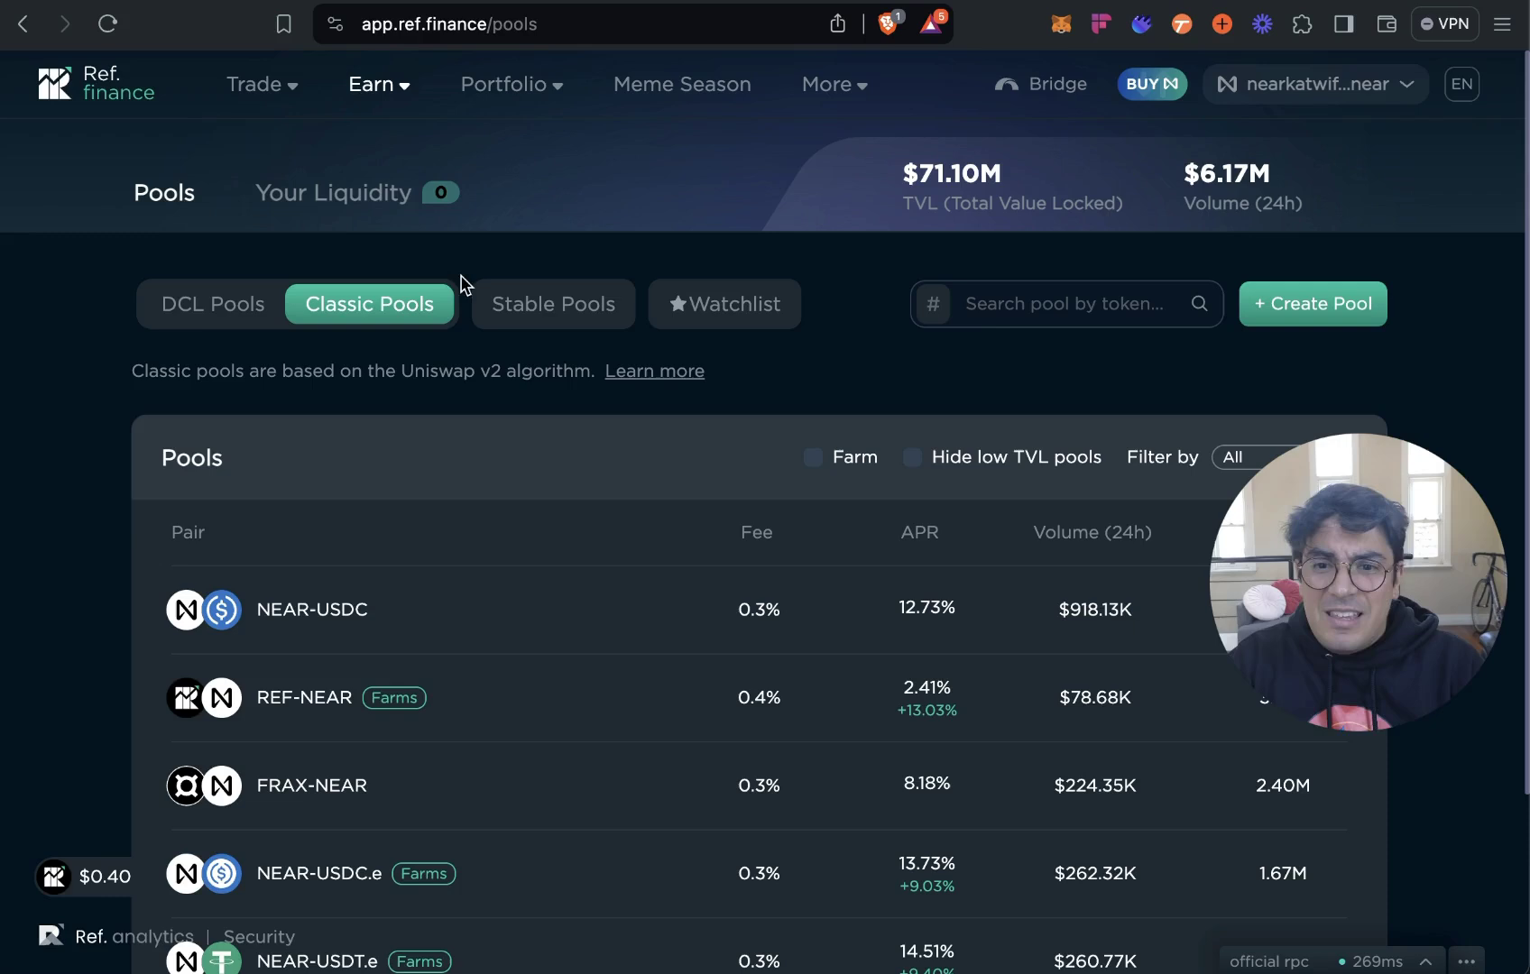
Search the classic pools for 'avb' and open the AVB-NEAR pool details.
{"action": "left_click", "coordinate": [1114, 309]}
{"action": "type", "text": "avb"}
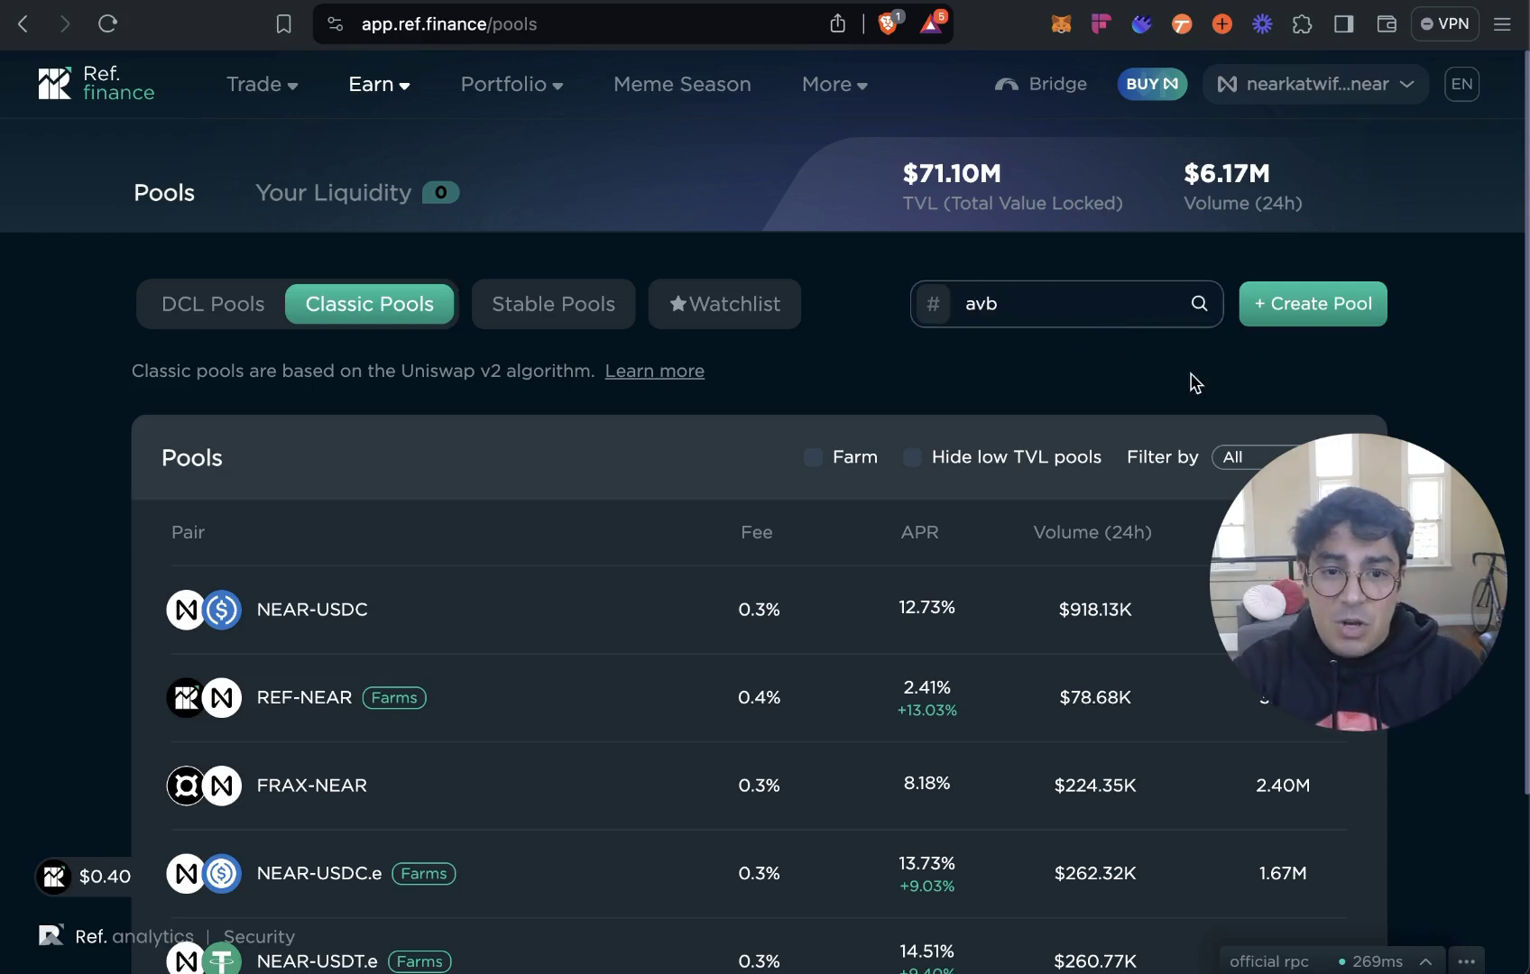
{"action": "scroll", "coordinate": [1146, 386], "scroll_direction": "down", "scroll_amount": 3}
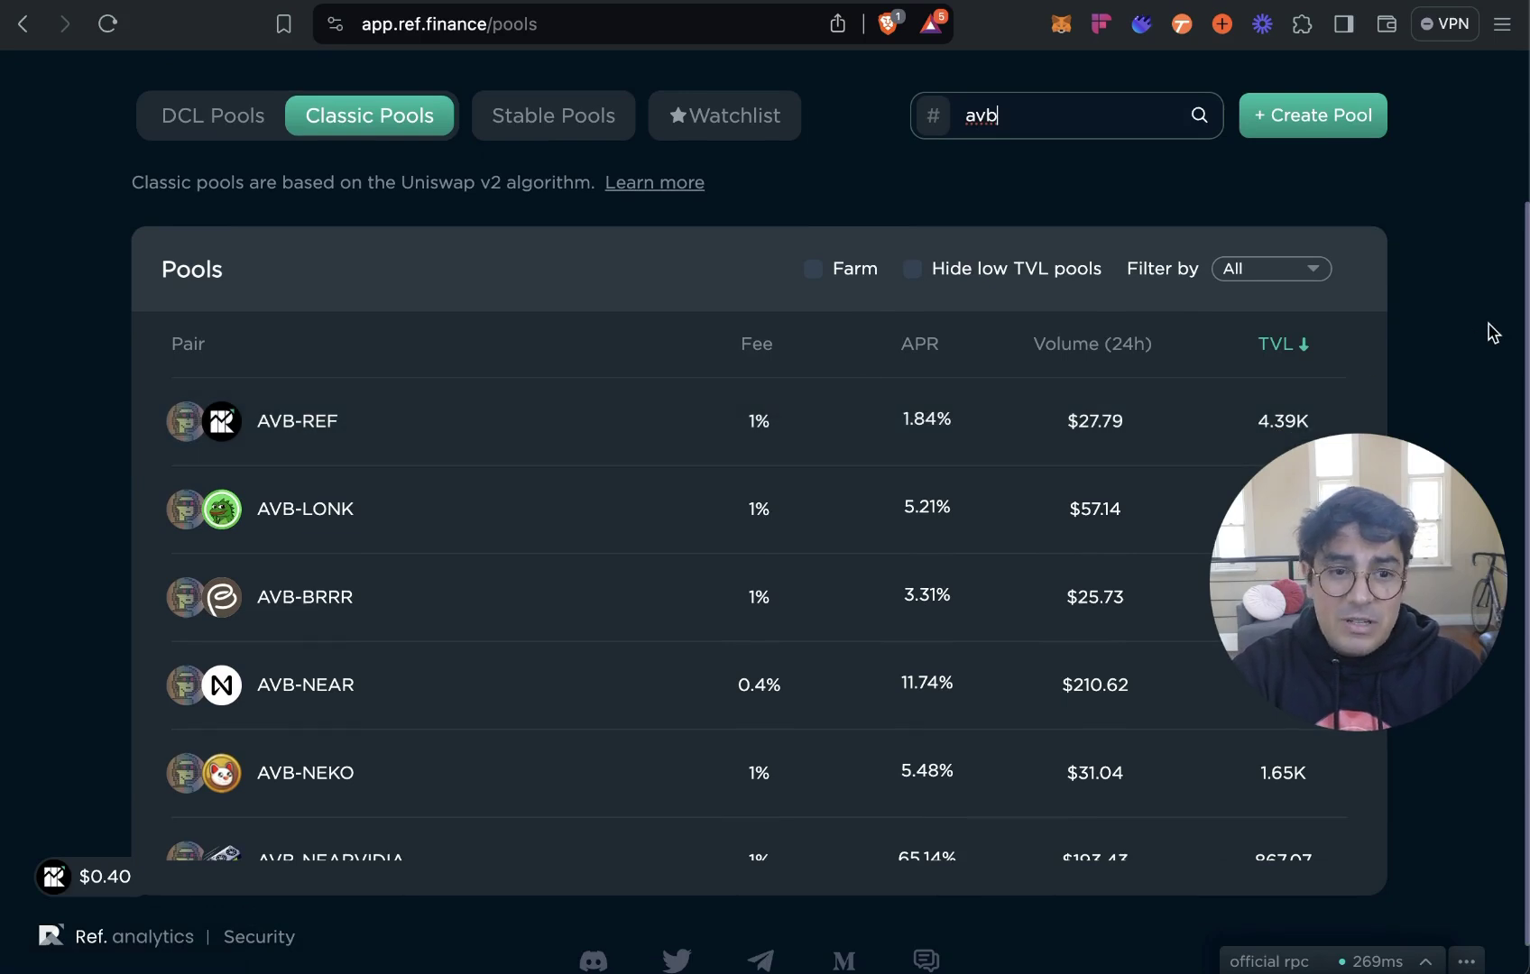
{"action": "scroll", "coordinate": [1492, 331], "scroll_direction": "down", "scroll_amount": 1}
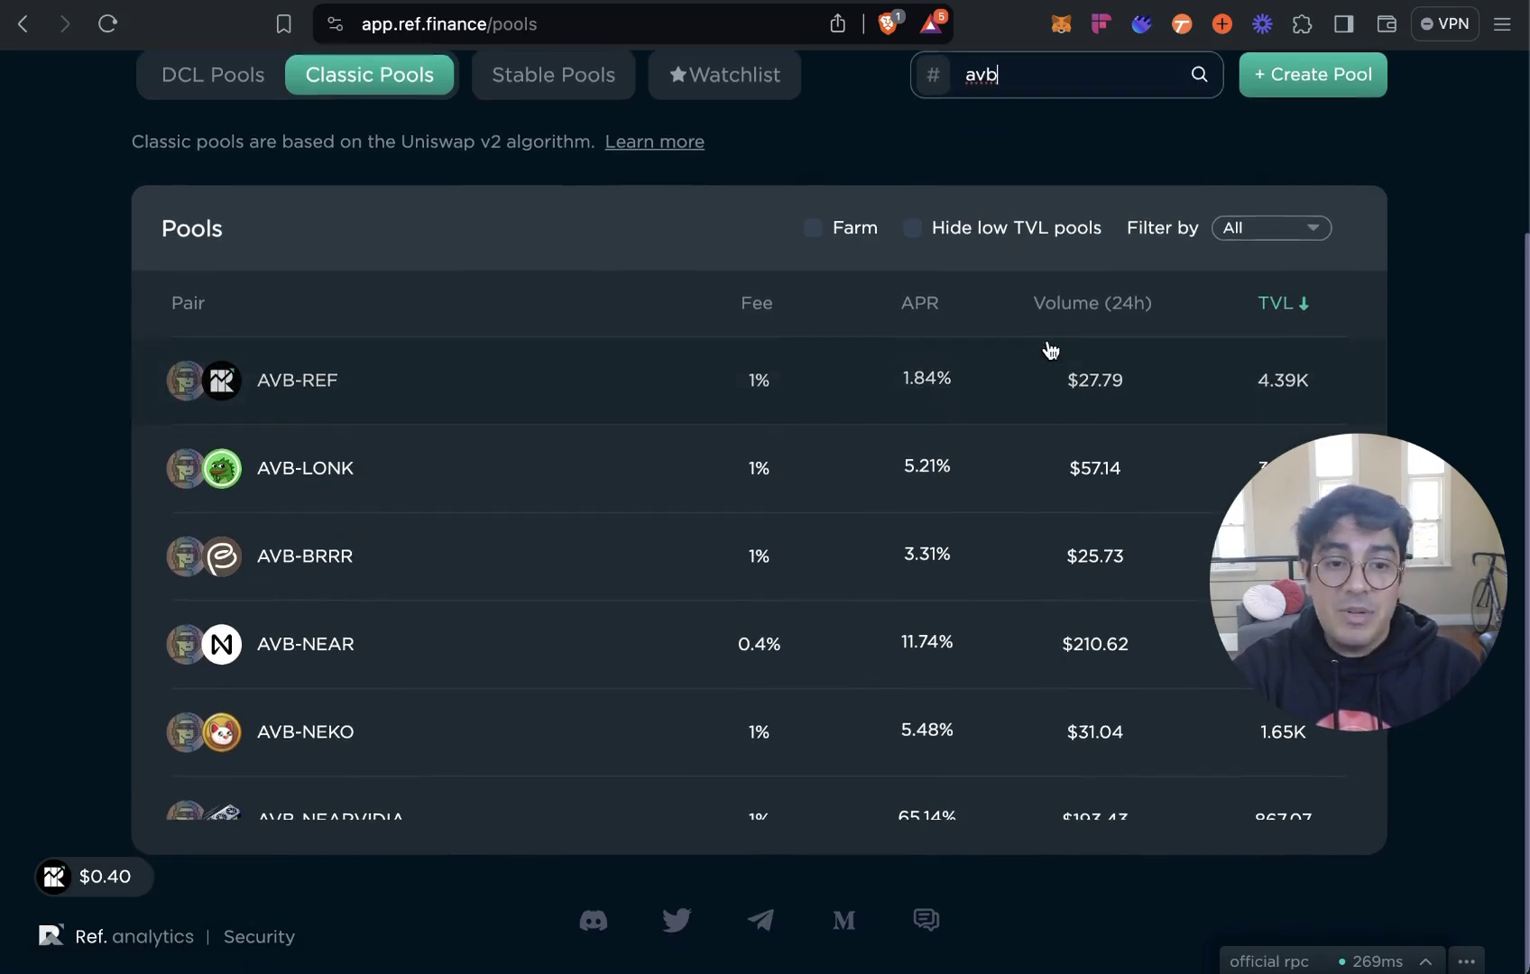
{"action": "scroll", "coordinate": [1056, 422], "scroll_direction": "down", "scroll_amount": 1}
{"action": "scroll", "coordinate": [1056, 421], "scroll_direction": "up", "scroll_amount": 1}
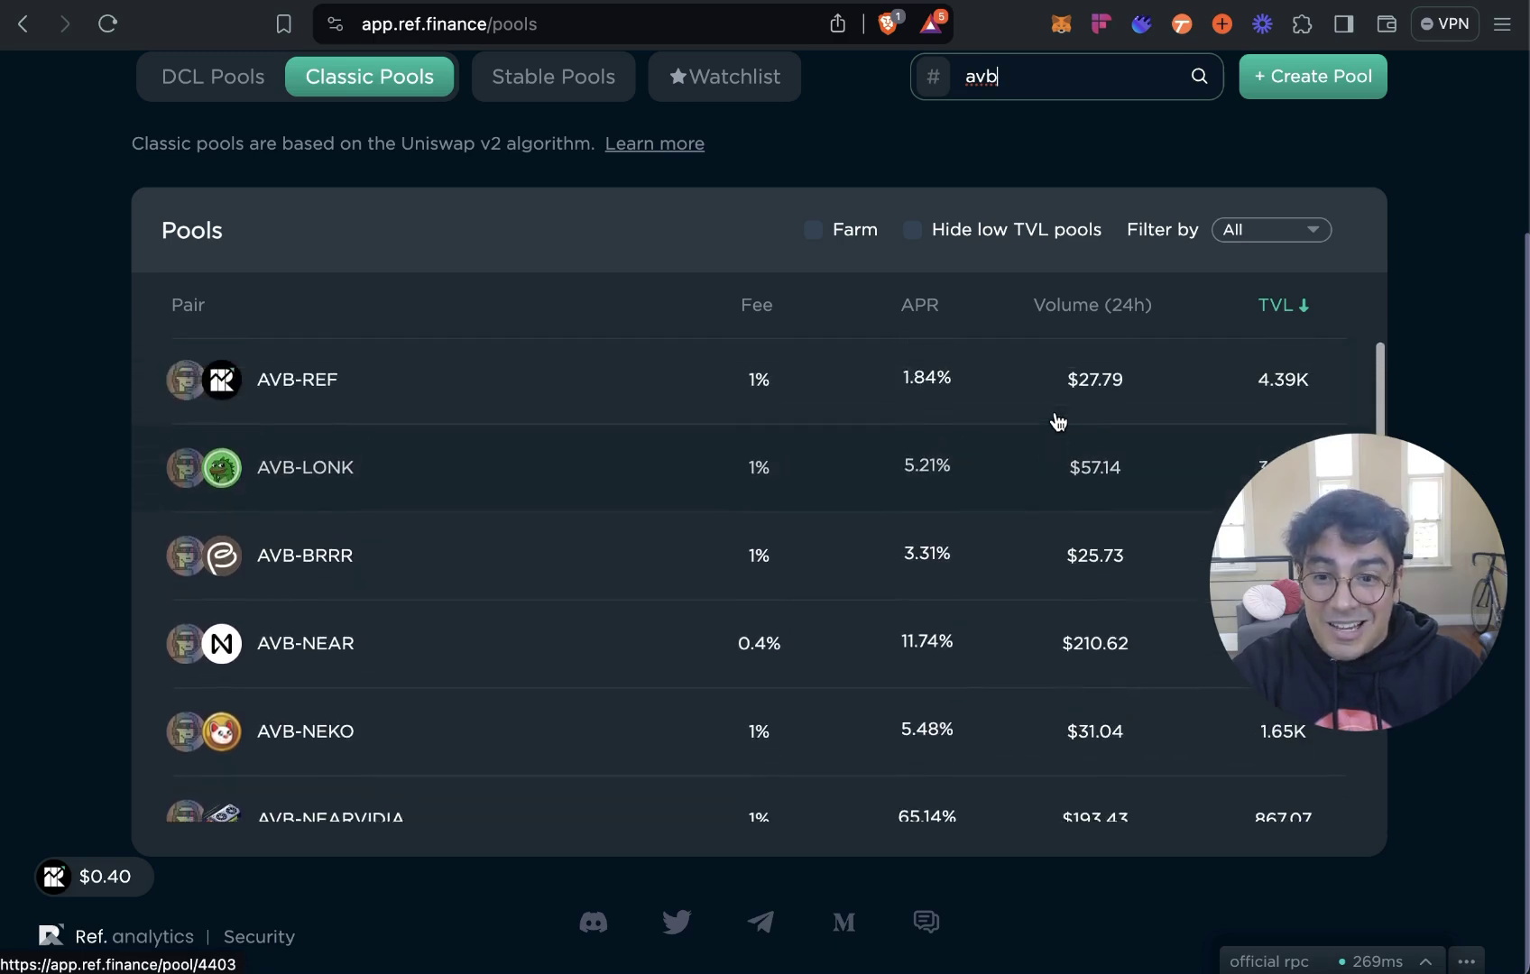
{"action": "scroll", "coordinate": [774, 383], "scroll_direction": "down", "scroll_amount": 2}
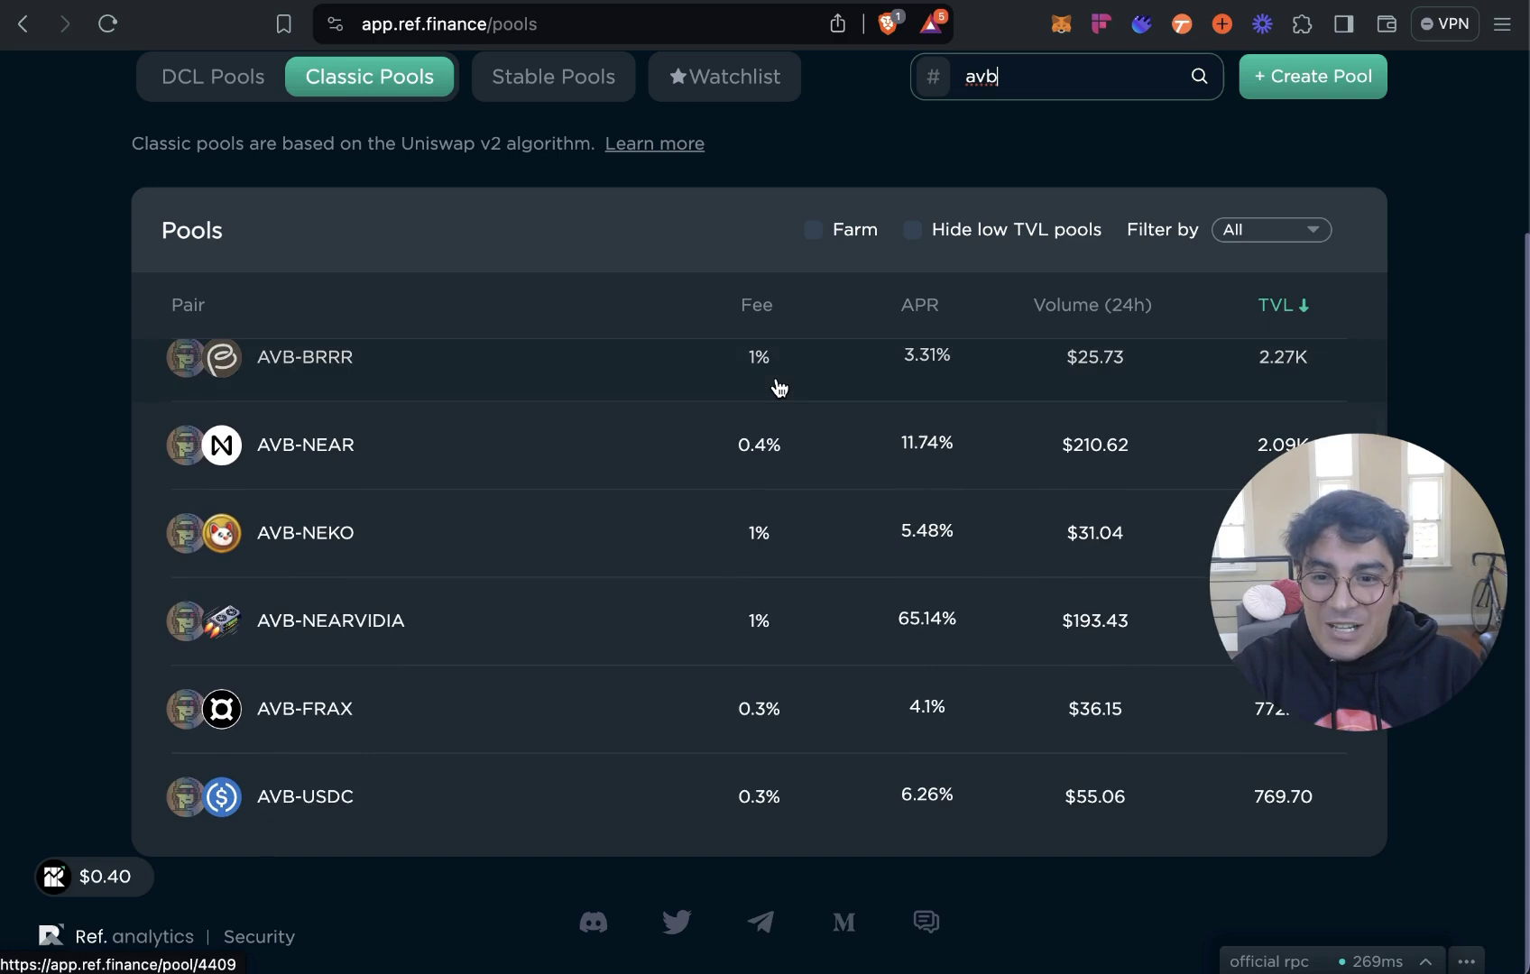
{"action": "scroll", "coordinate": [778, 386], "scroll_direction": "down", "scroll_amount": 2}
{"action": "scroll", "coordinate": [777, 388], "scroll_direction": "down", "scroll_amount": 4}
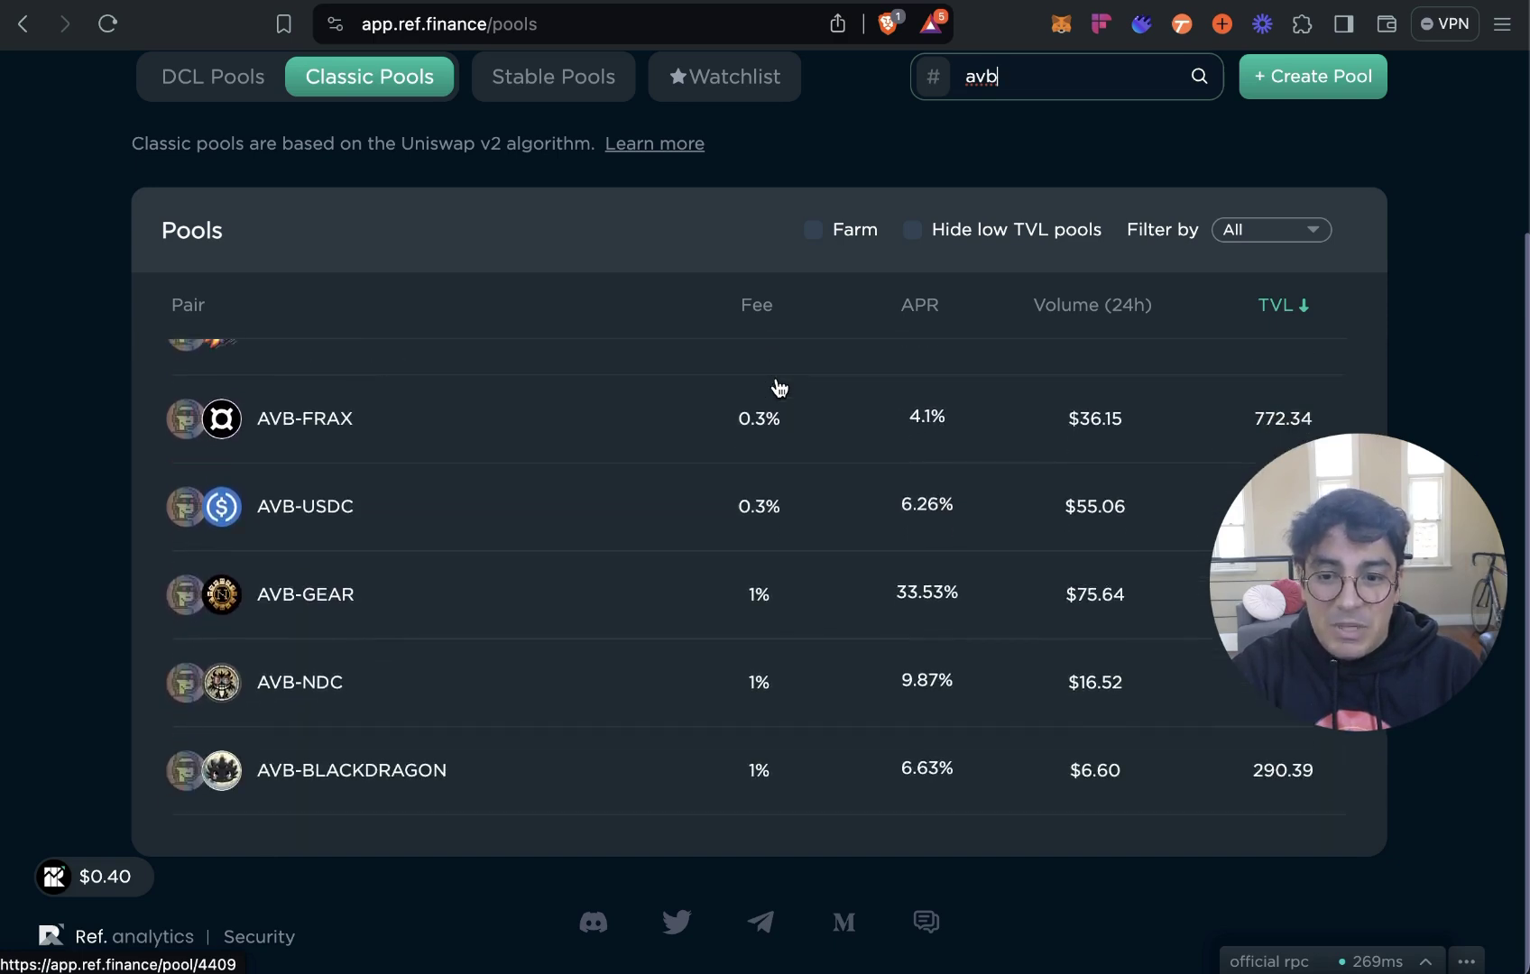
{"action": "scroll", "coordinate": [778, 388], "scroll_direction": "down", "scroll_amount": 3}
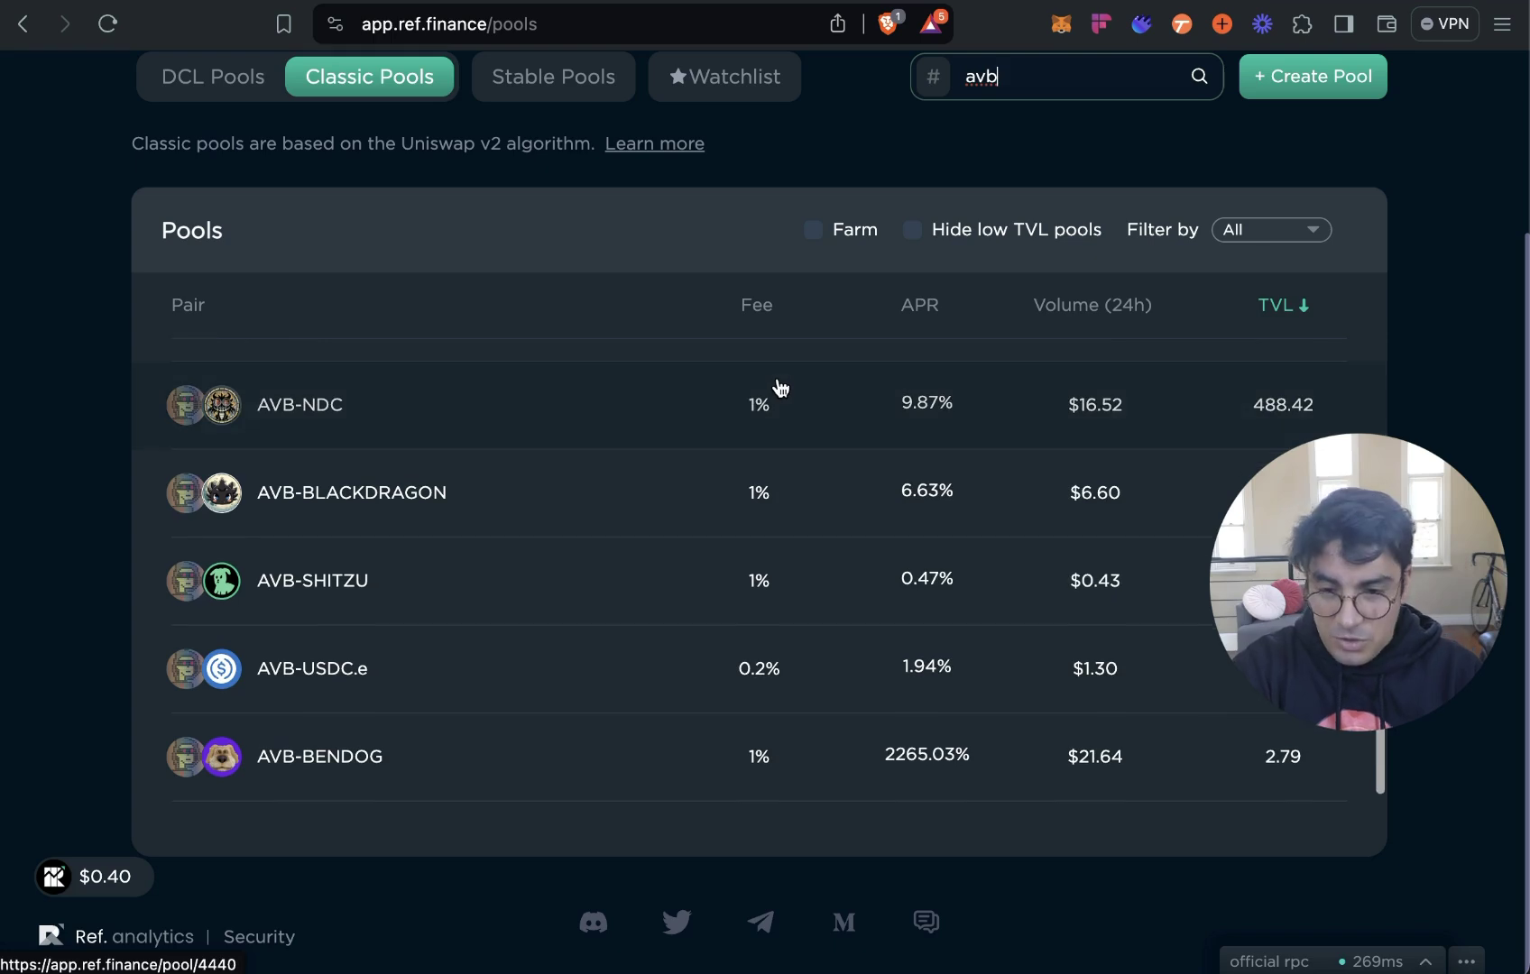
{"action": "scroll", "coordinate": [781, 386], "scroll_direction": "up", "scroll_amount": 10}
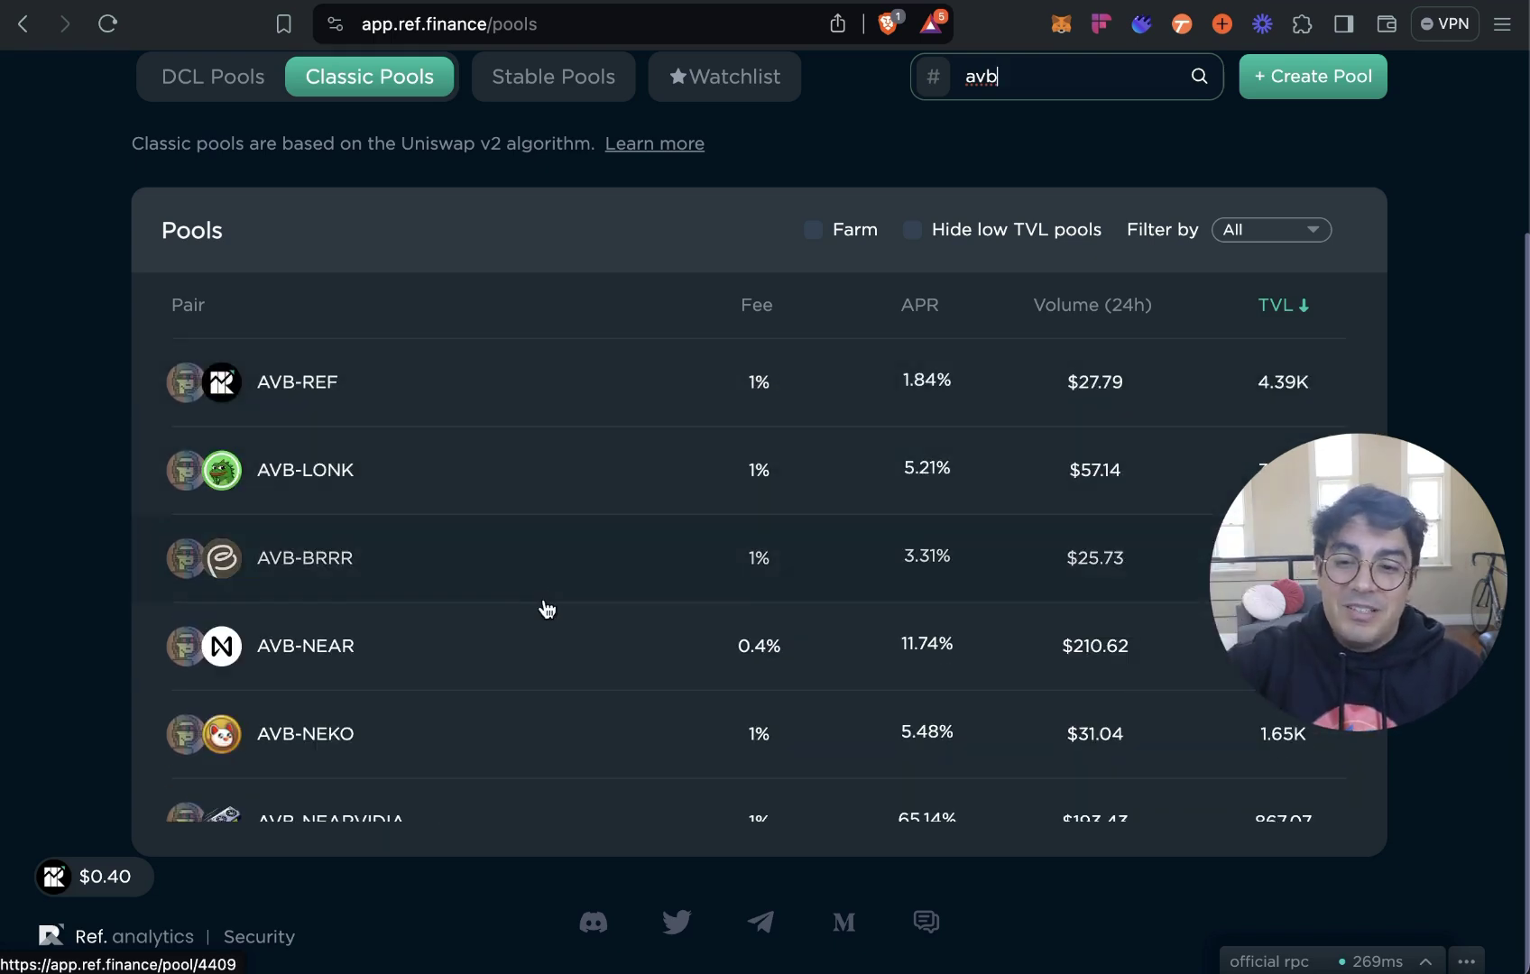
{"action": "left_click", "coordinate": [531, 637]}
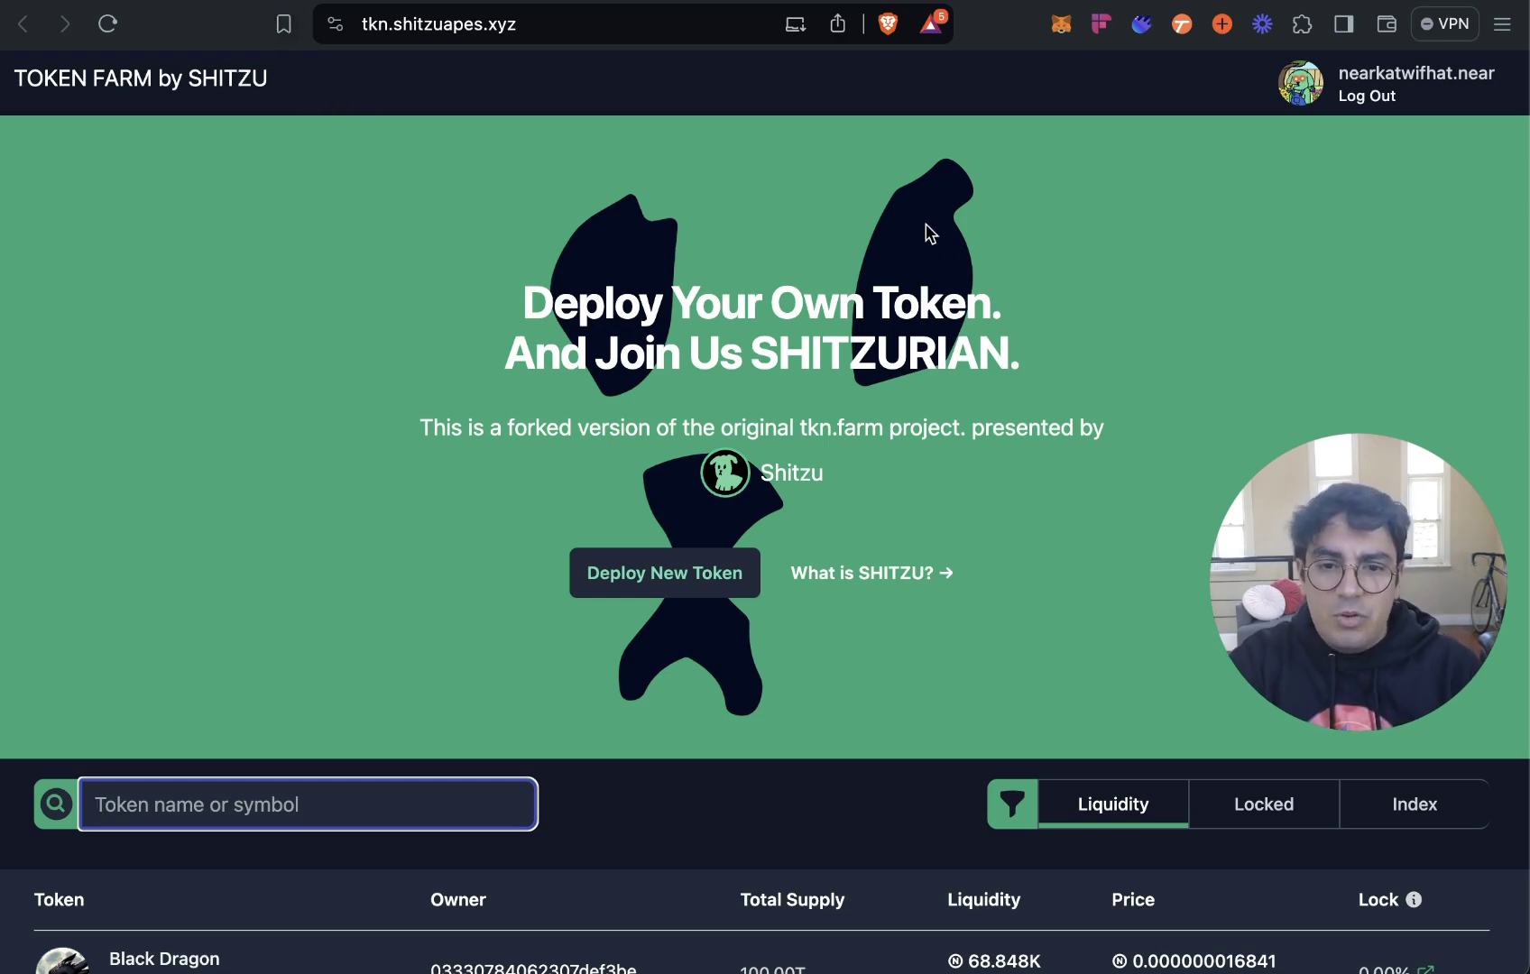
Browse the Token Farm token list, then start deploying a new token with Deploy New Token.
{"action": "scroll", "coordinate": [1046, 307], "scroll_direction": "down", "scroll_amount": 3}
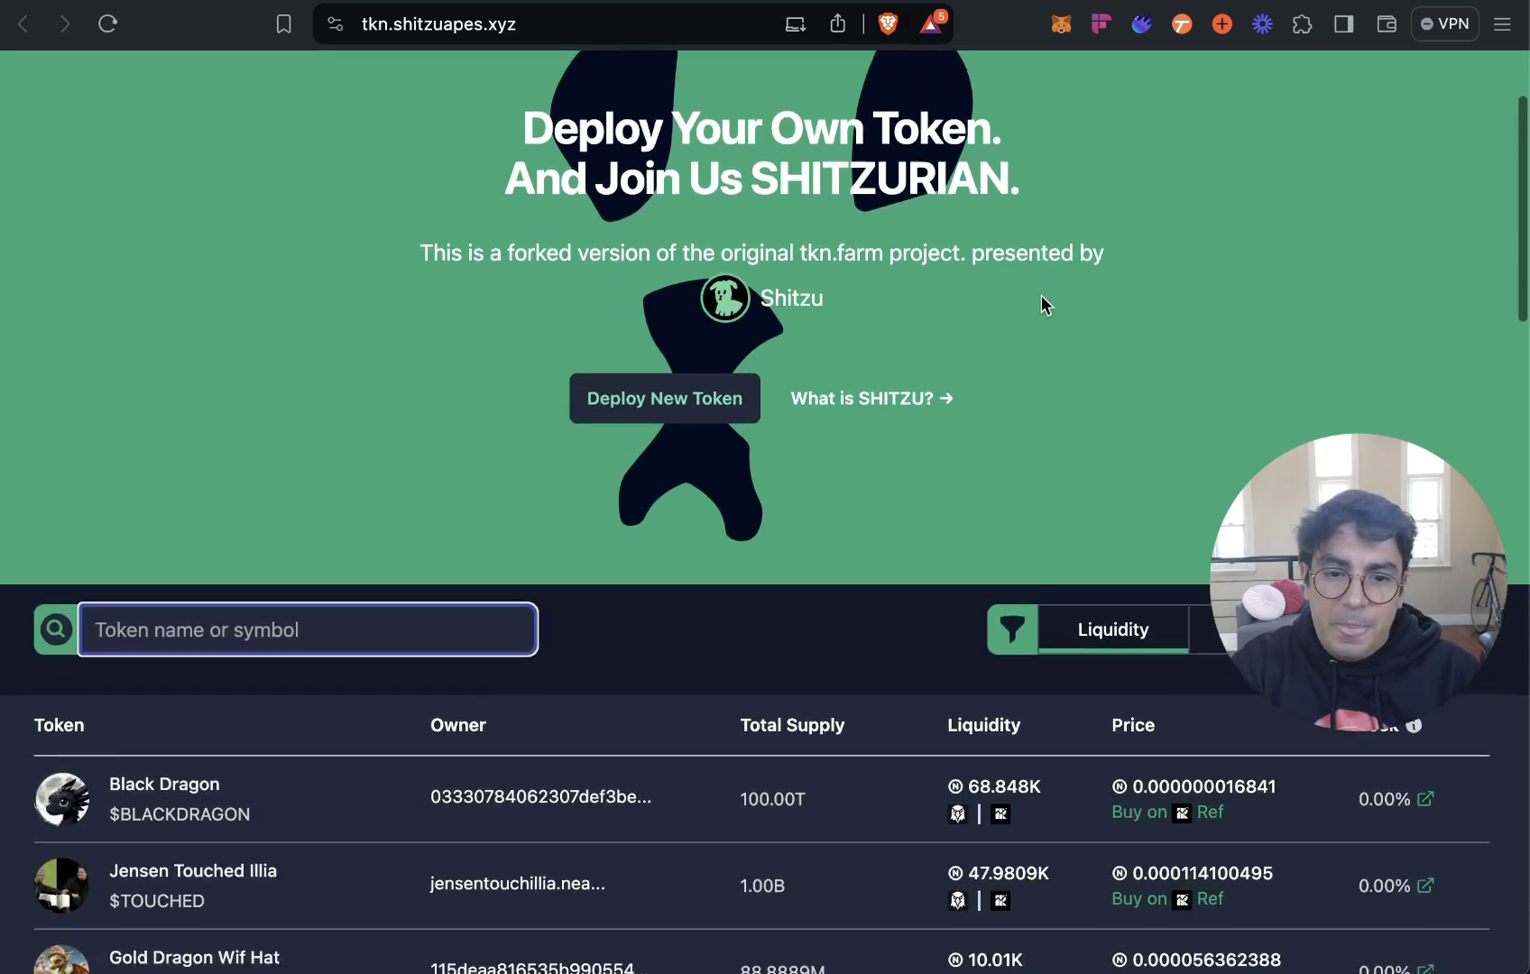
{"action": "scroll", "coordinate": [1042, 304], "scroll_direction": "down", "scroll_amount": 8}
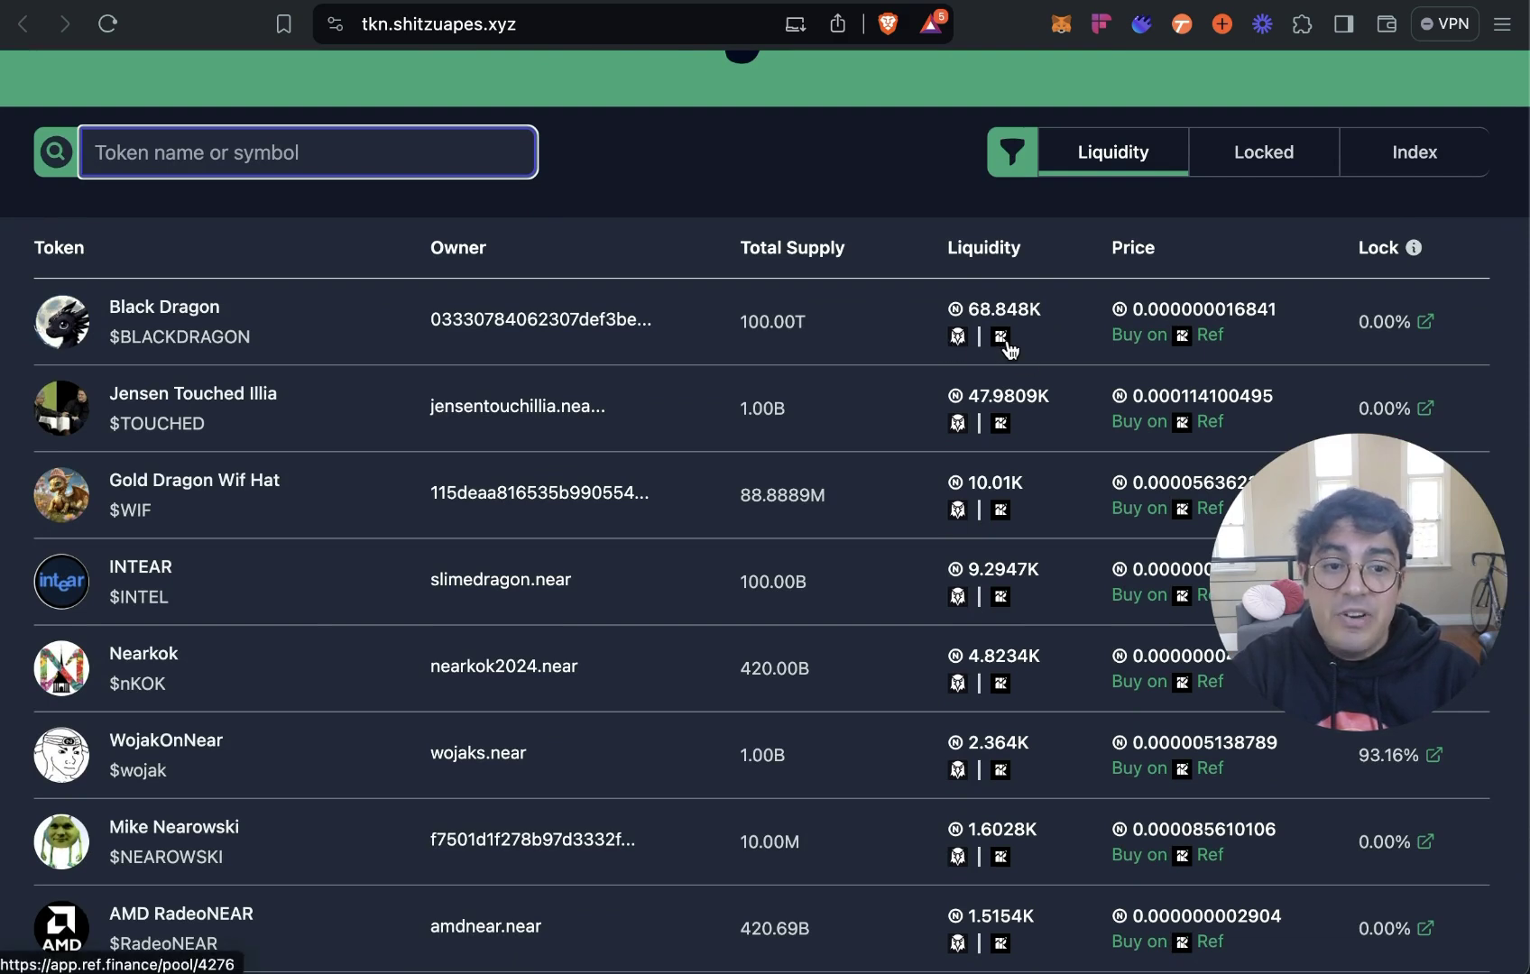
{"action": "scroll", "coordinate": [1002, 343], "scroll_direction": "up", "scroll_amount": 10}
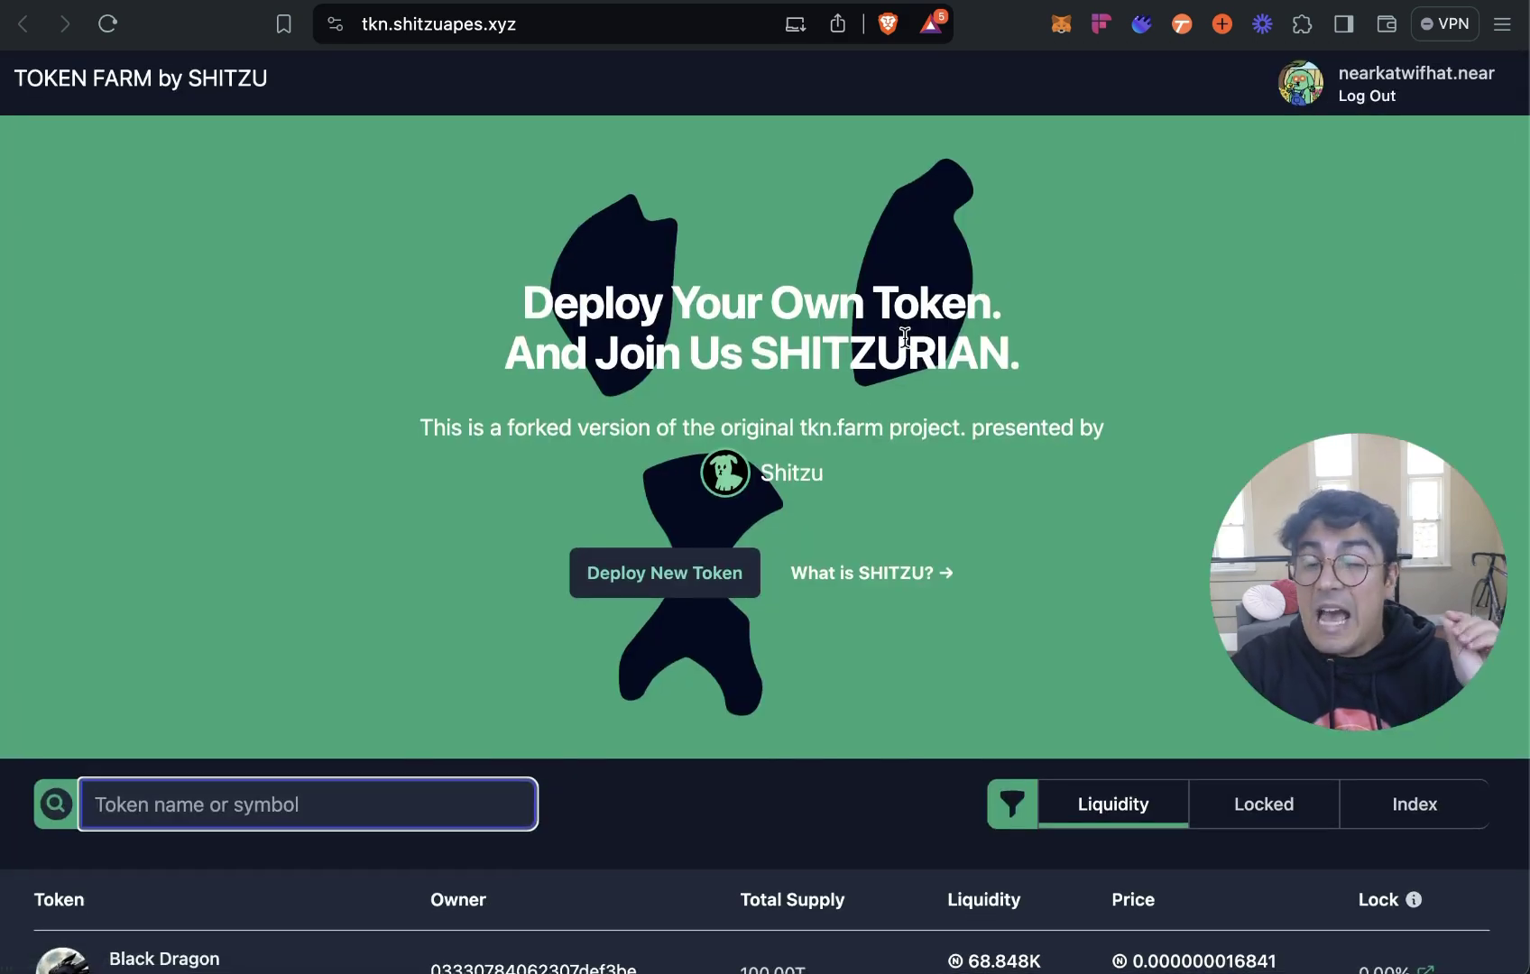
{"action": "left_click", "coordinate": [713, 577]}
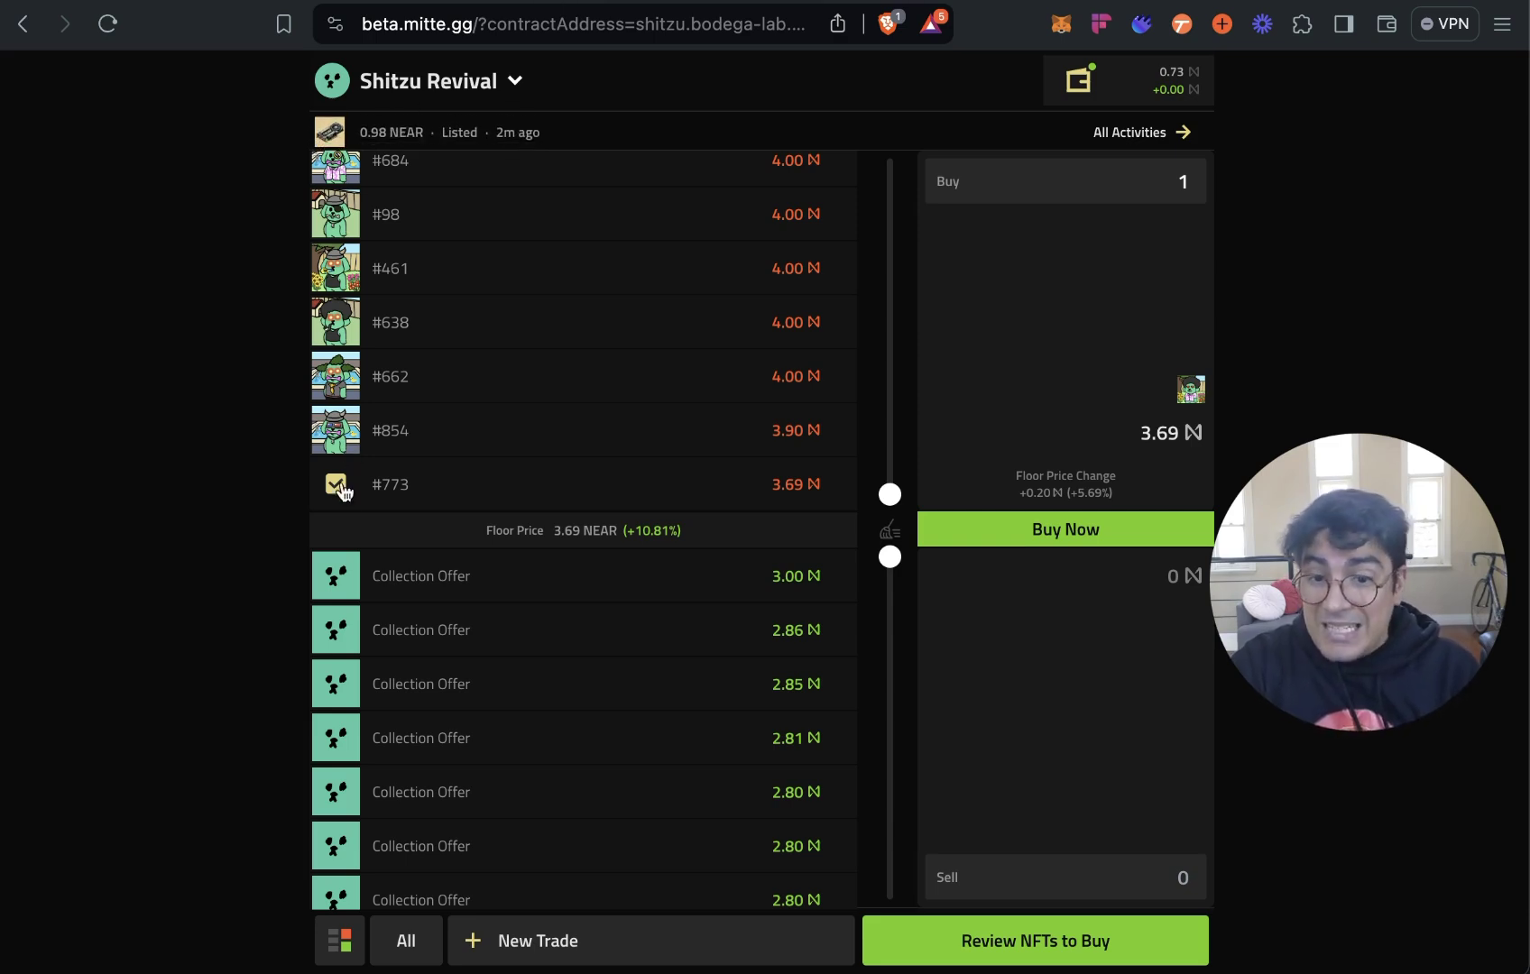
Uncheck Shitzu Revival listing #773 and try the sweep slider, leaving the Buy count at 0.
{"action": "left_click", "coordinate": [388, 487]}
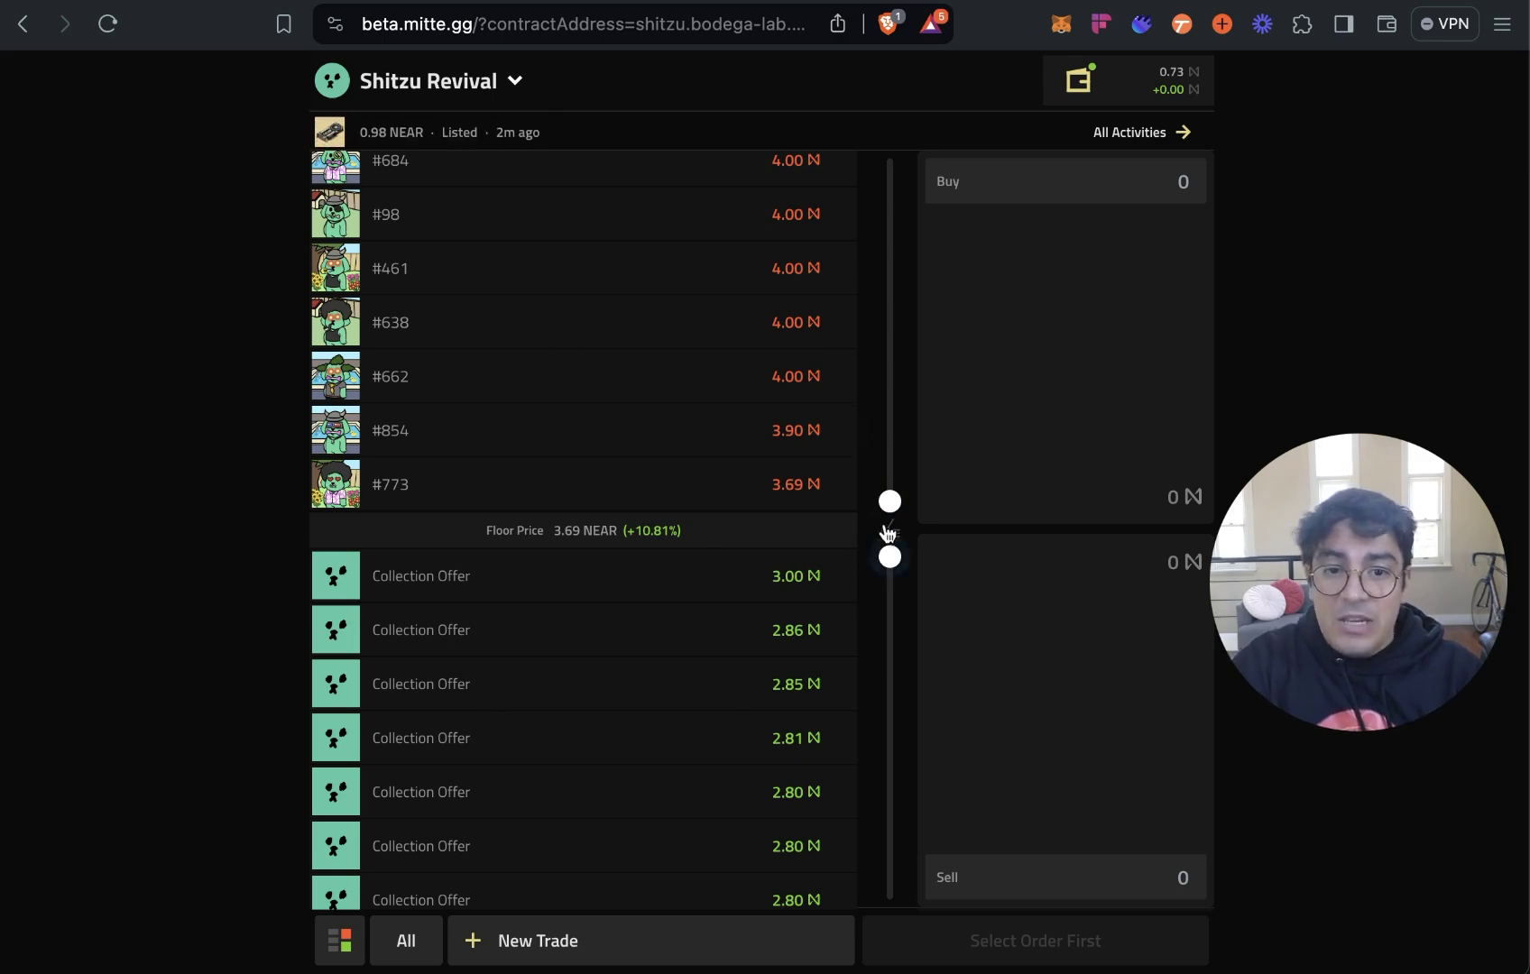
{"action": "mouse_move", "coordinate": [890, 501]}
{"action": "left_mouse_down"}
{"action": "mouse_move", "coordinate": [892, 189]}
{"action": "mouse_move", "coordinate": [900, 513]}
{"action": "left_mouse_up"}
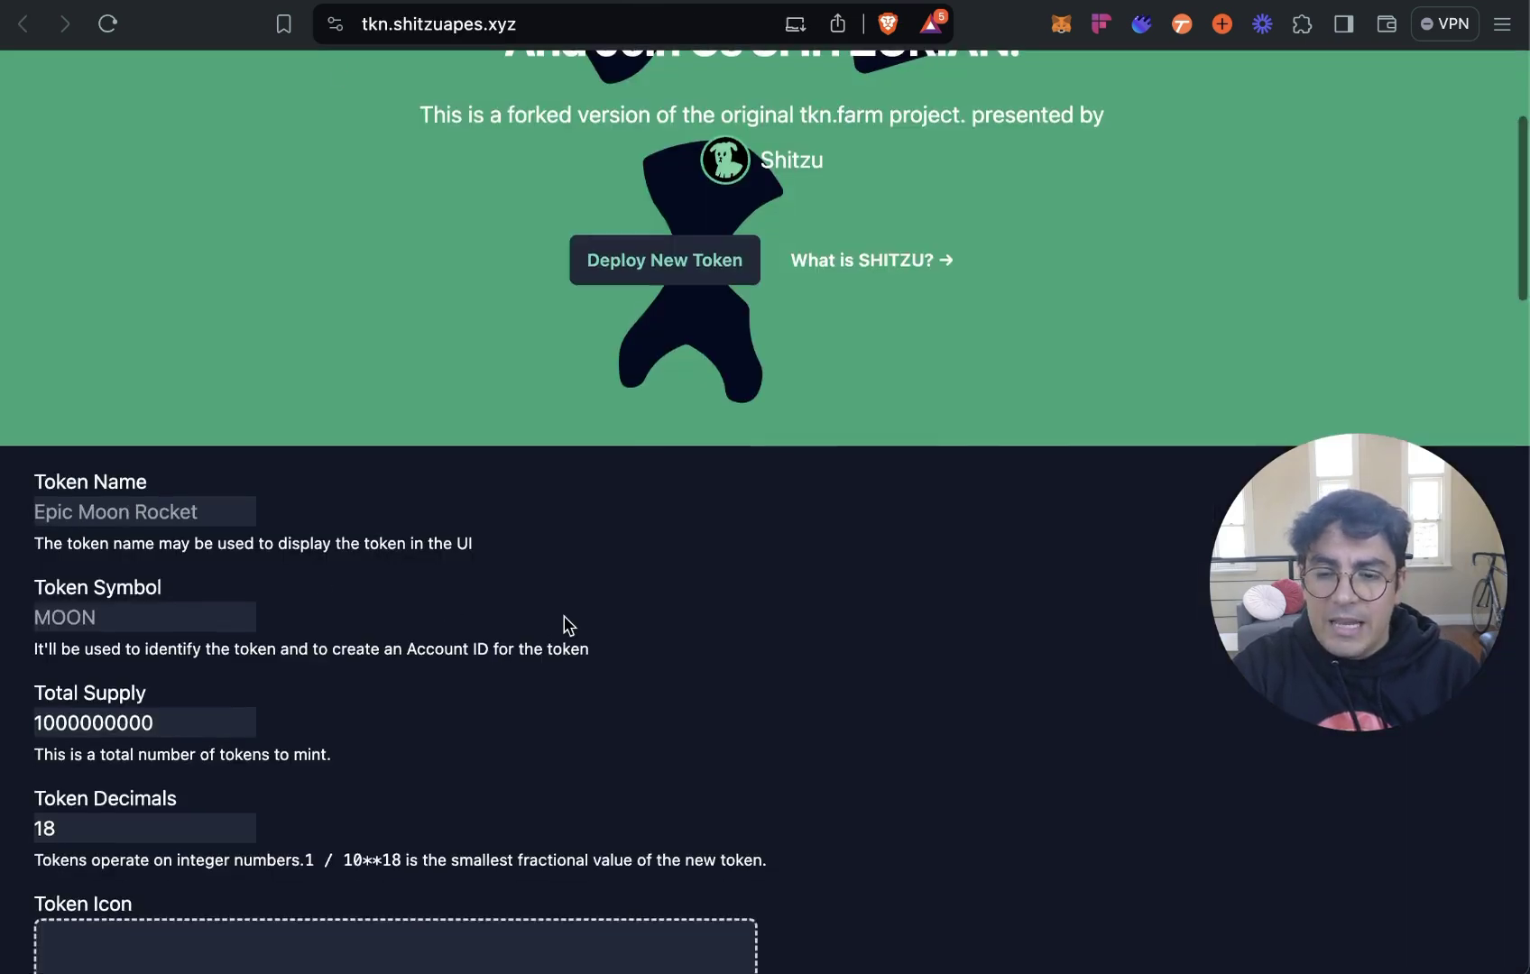
Name the token 'Nearkat Wif Hat' with symbol 'nearkatwifhatv3'.
{"action": "scroll", "coordinate": [567, 624], "scroll_direction": "down", "scroll_amount": 5}
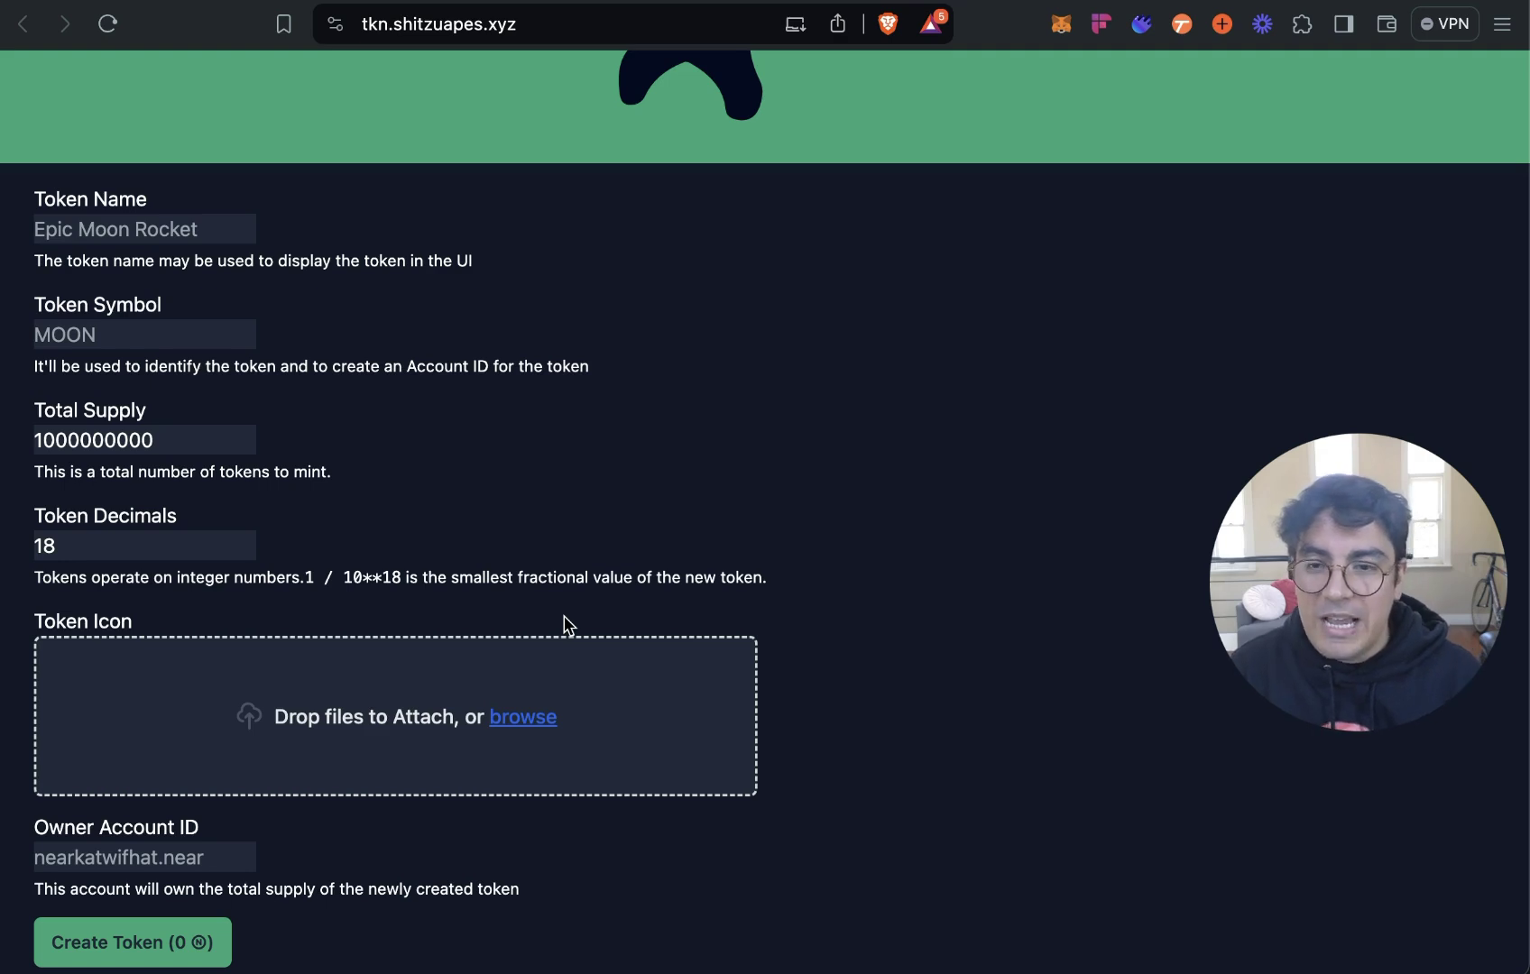
{"action": "left_click", "coordinate": [72, 224]}
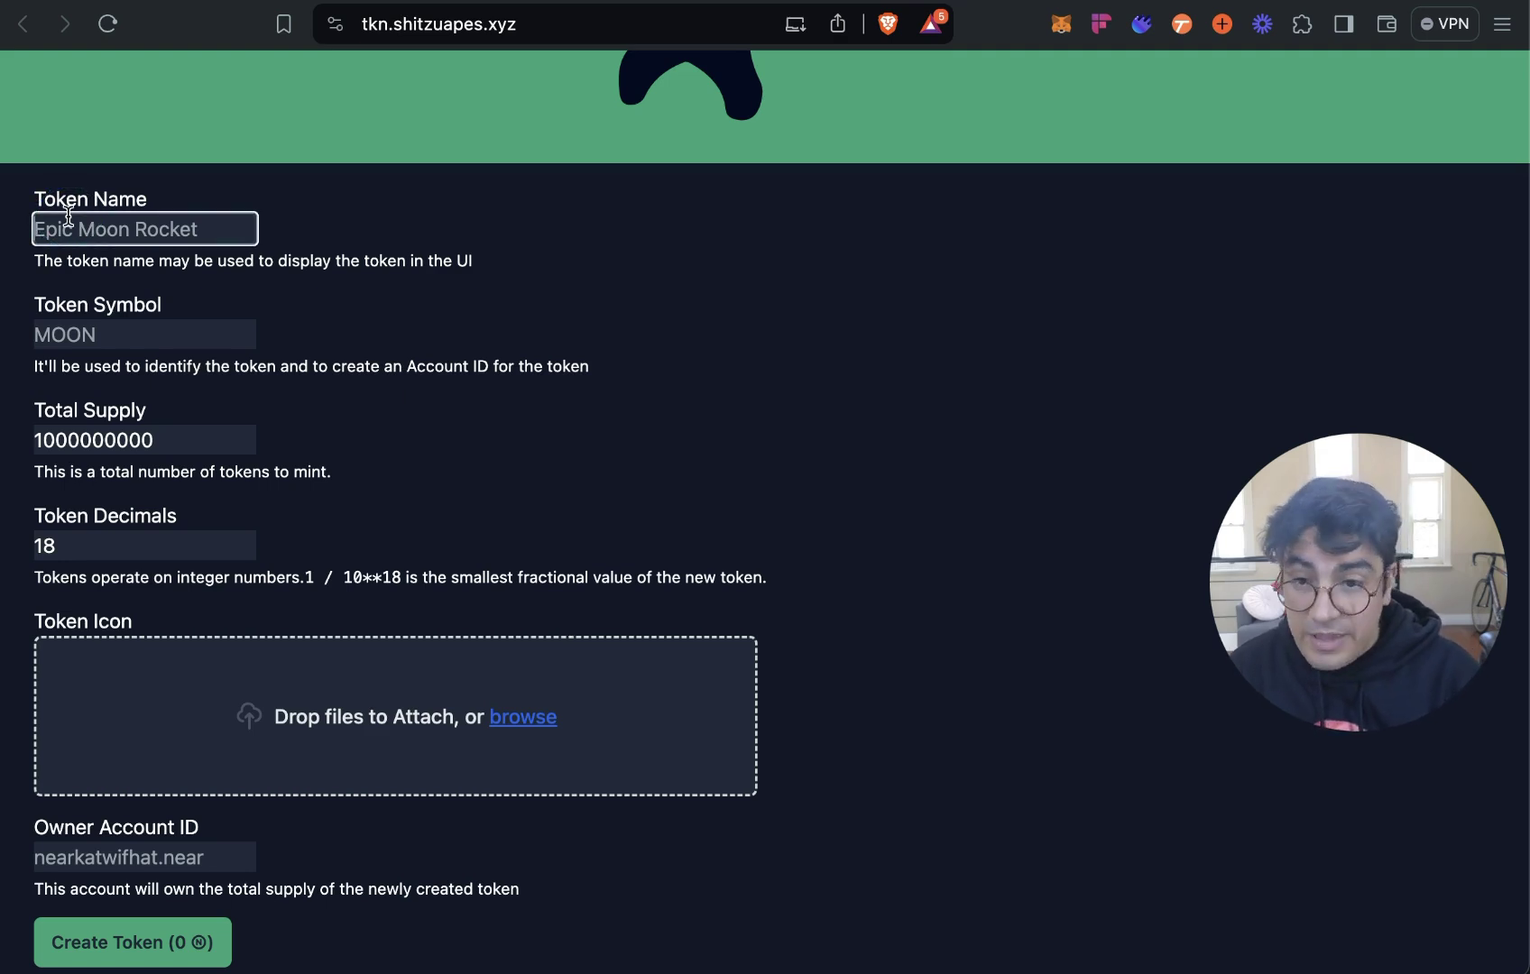
{"action": "type", "text": "Nearkat Wif"}
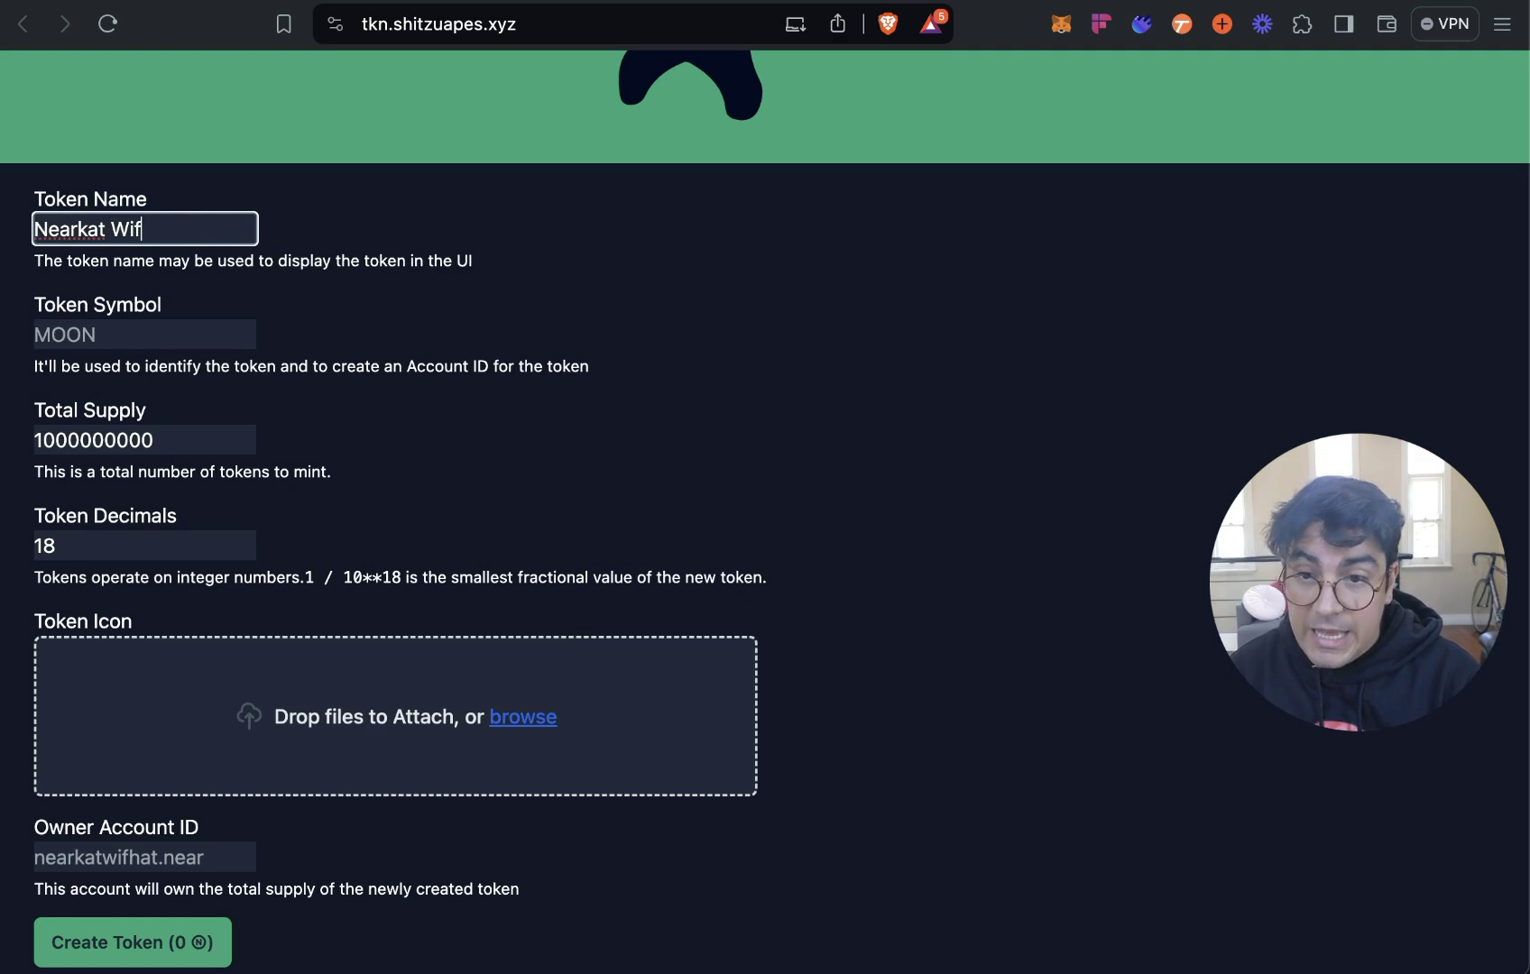
{"action": "type", "text": " Hat"}
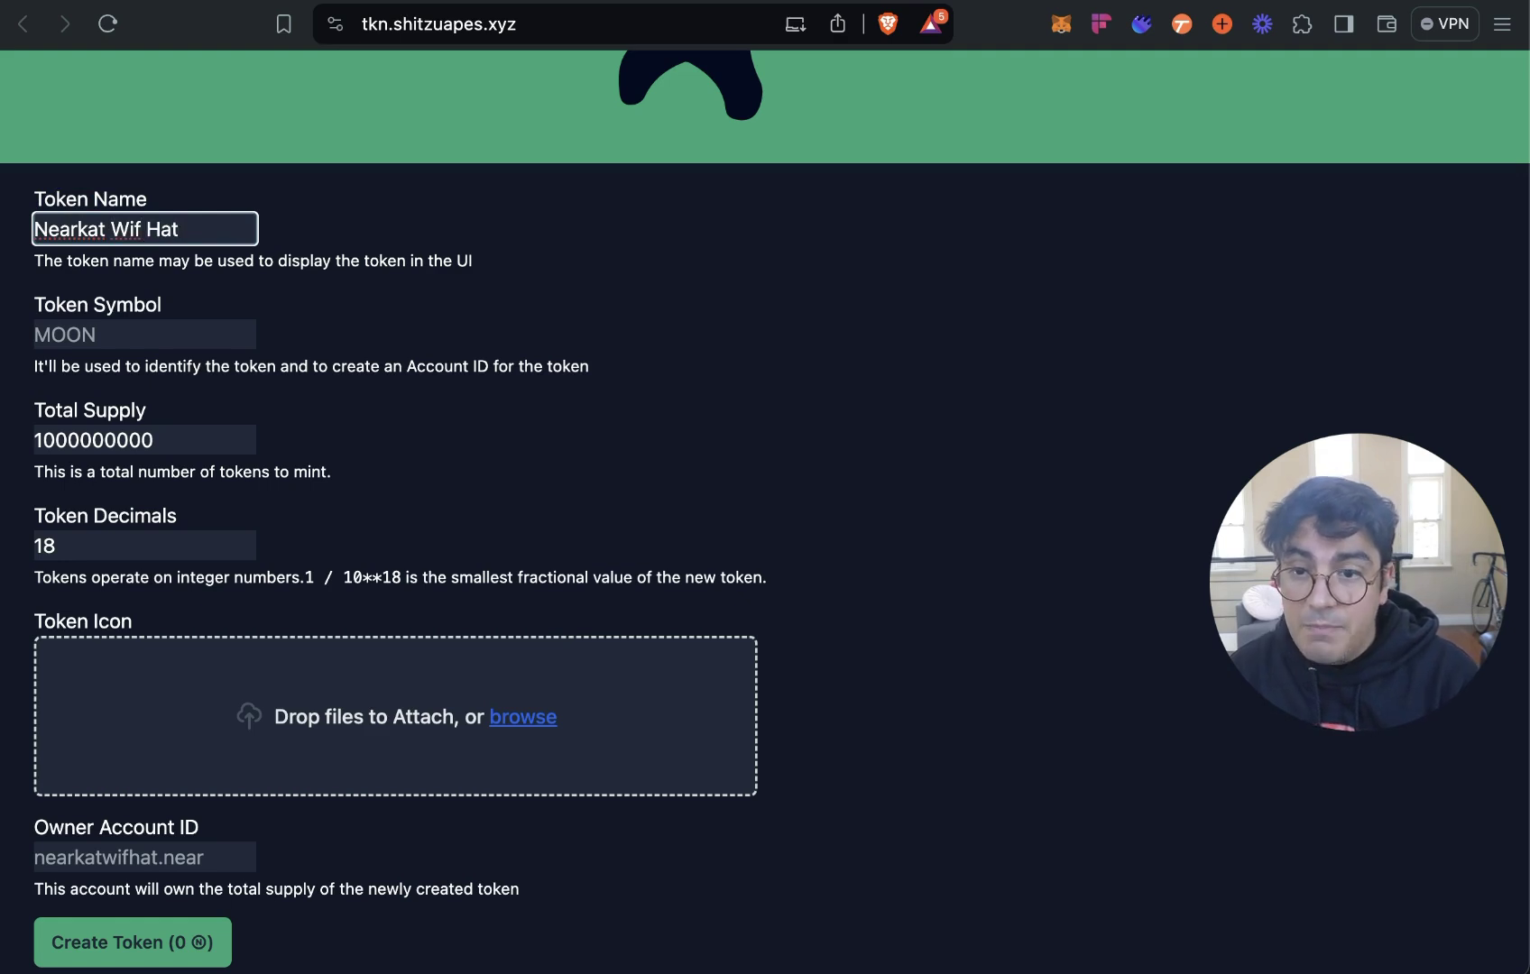
{"action": "left_click", "coordinate": [145, 334]}
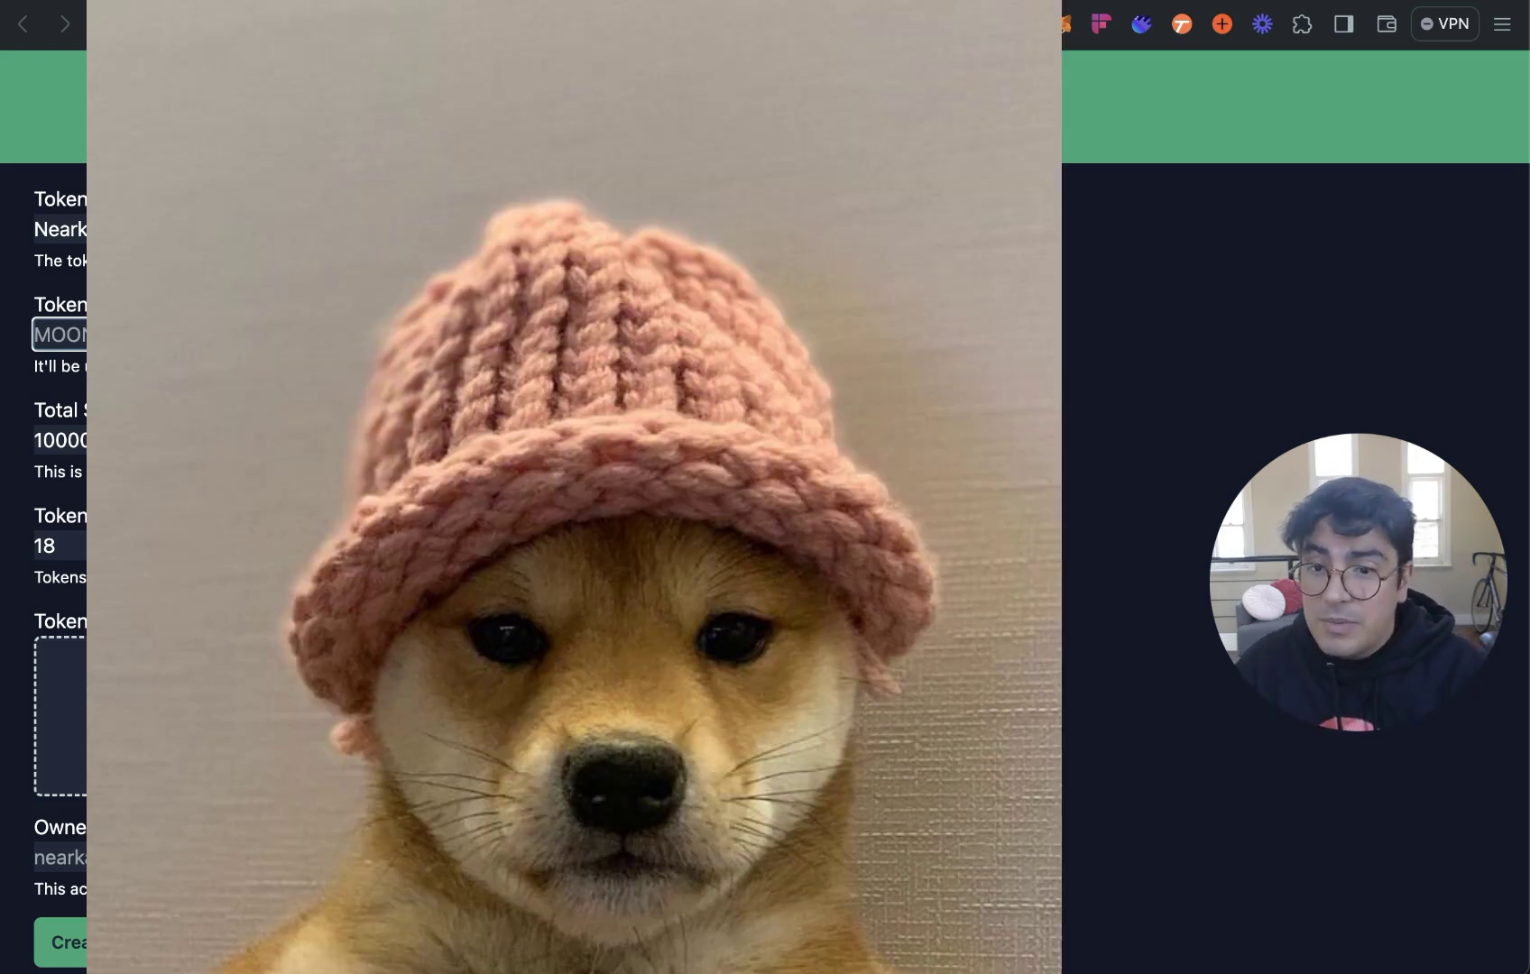
{"action": "type", "text": "neark"}
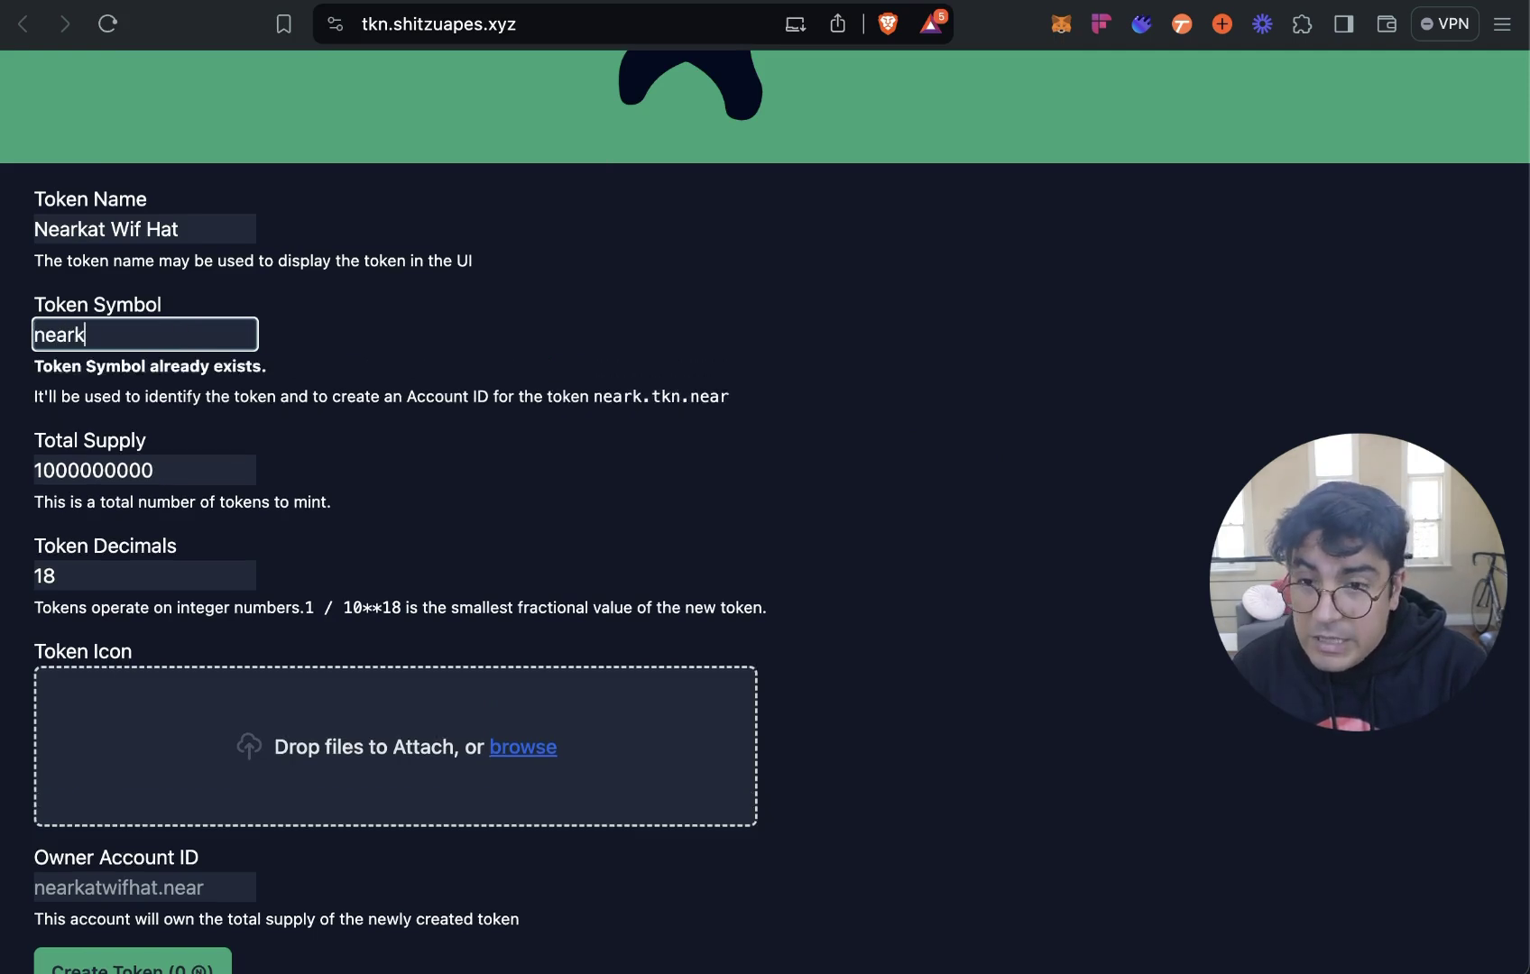
{"action": "type", "text": "atwifhatv3"}
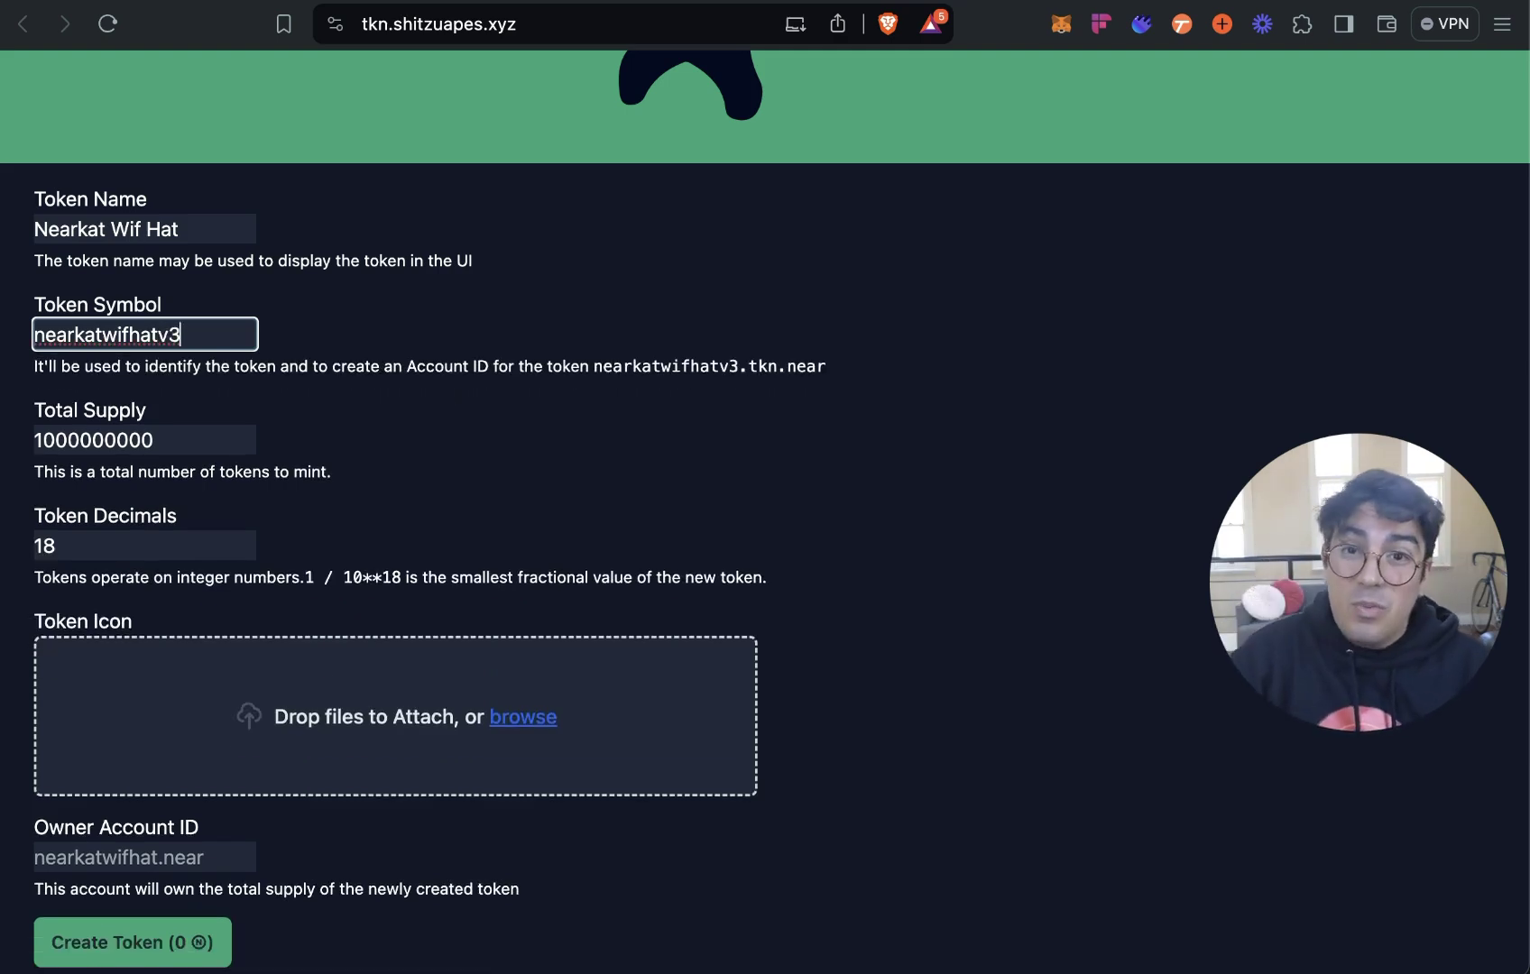
{"action": "left_click", "coordinate": [469, 466]}
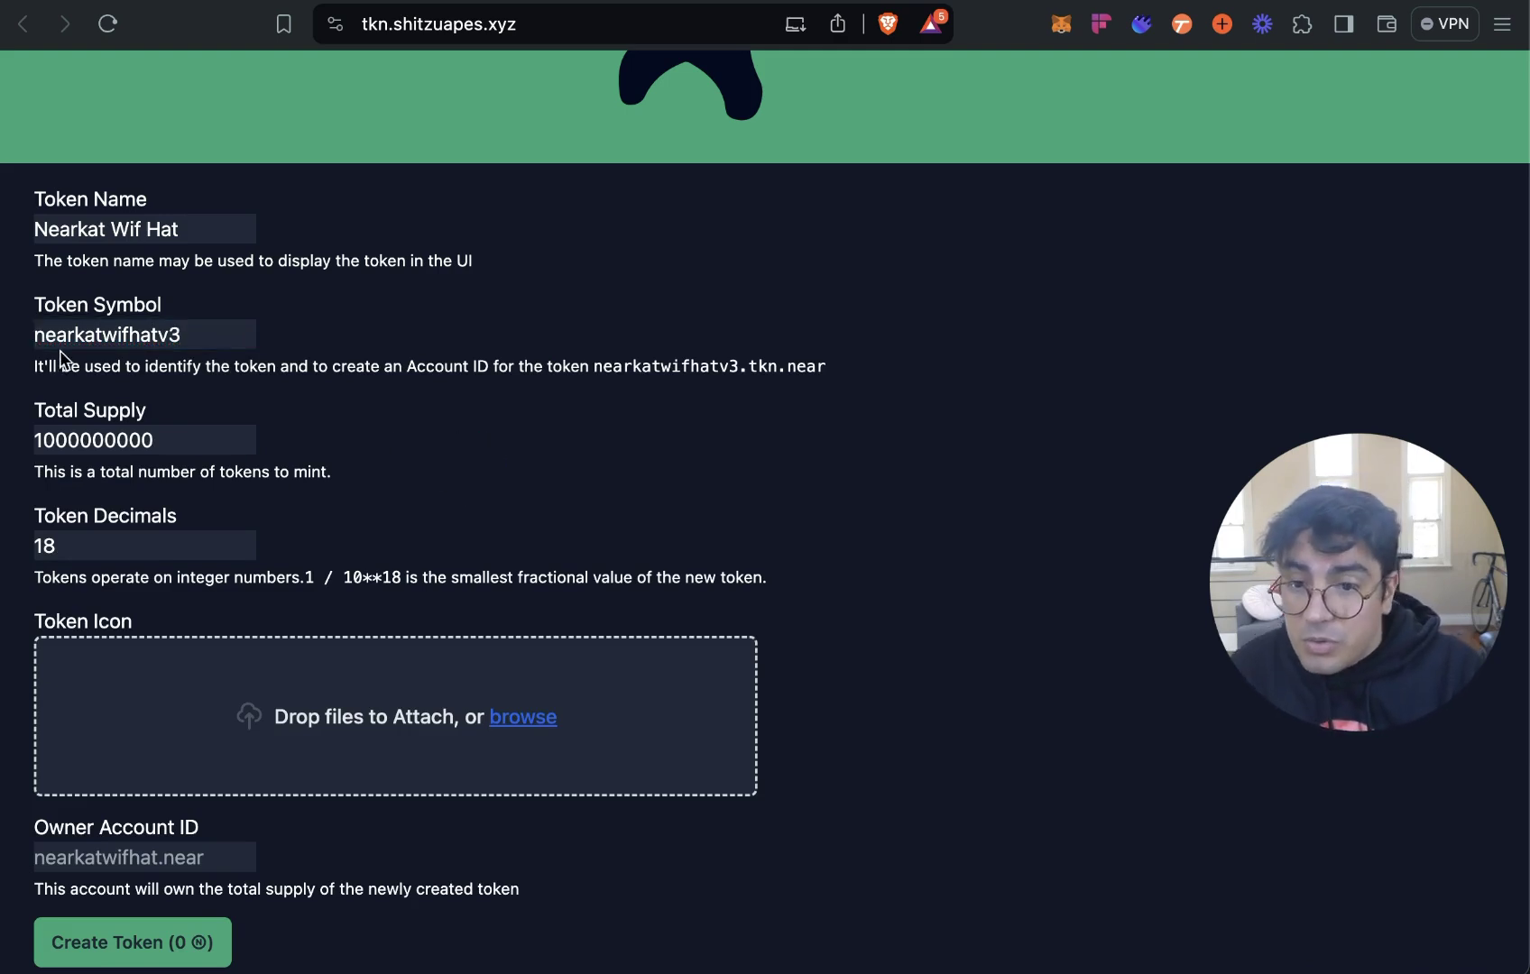
{"action": "left_click", "coordinate": [199, 450]}
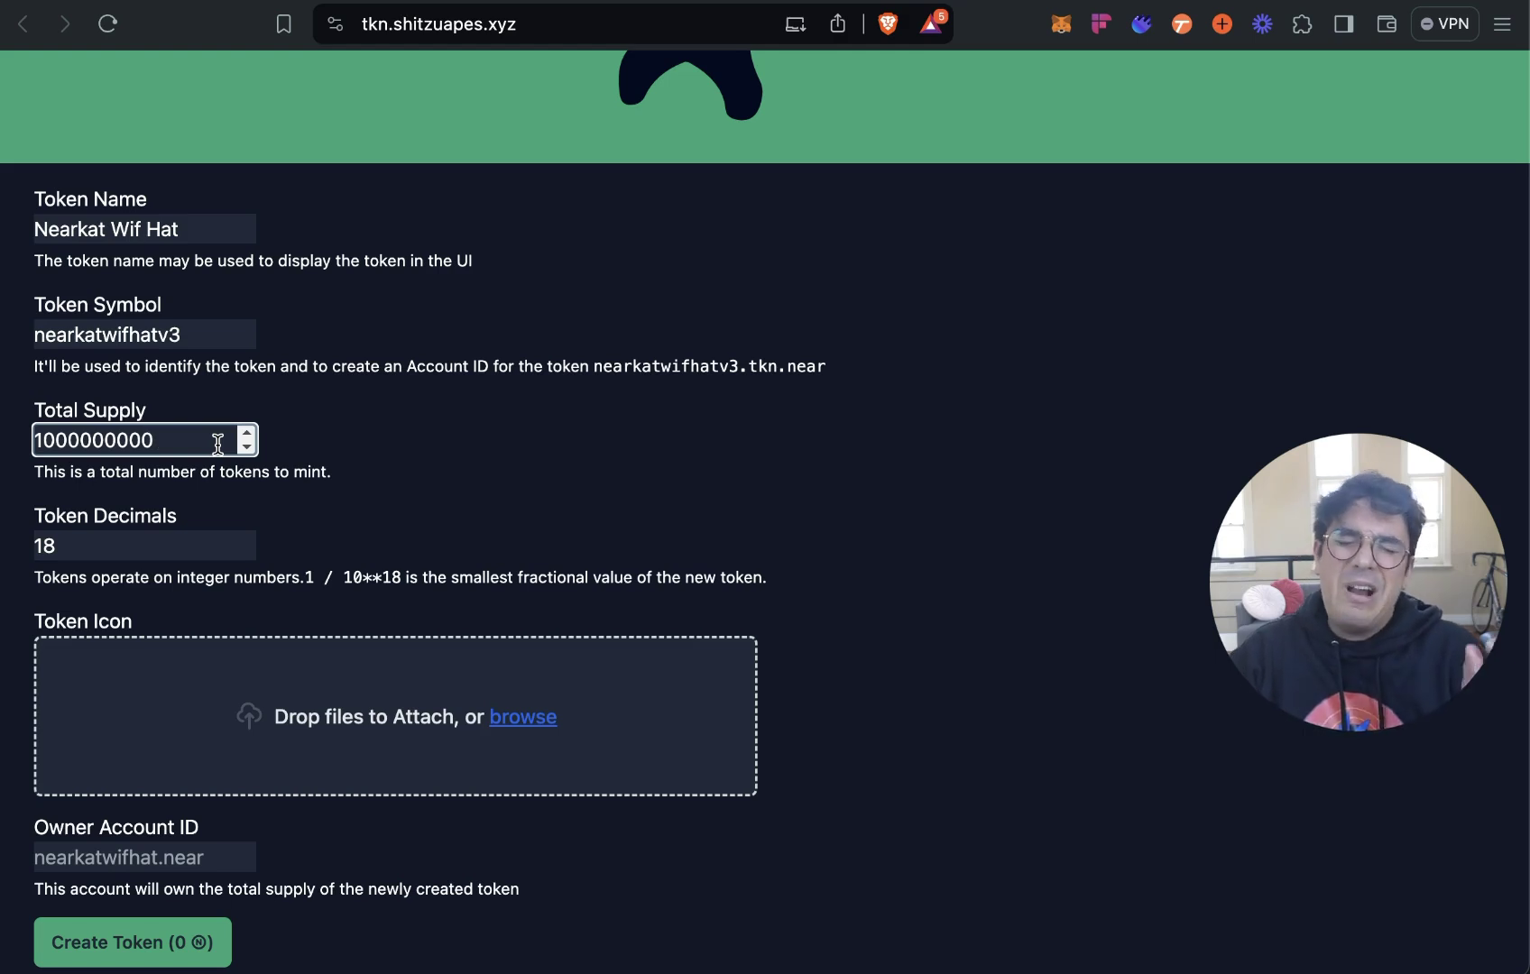
{"action": "scroll", "coordinate": [694, 608], "scroll_direction": "up", "scroll_amount": 3}
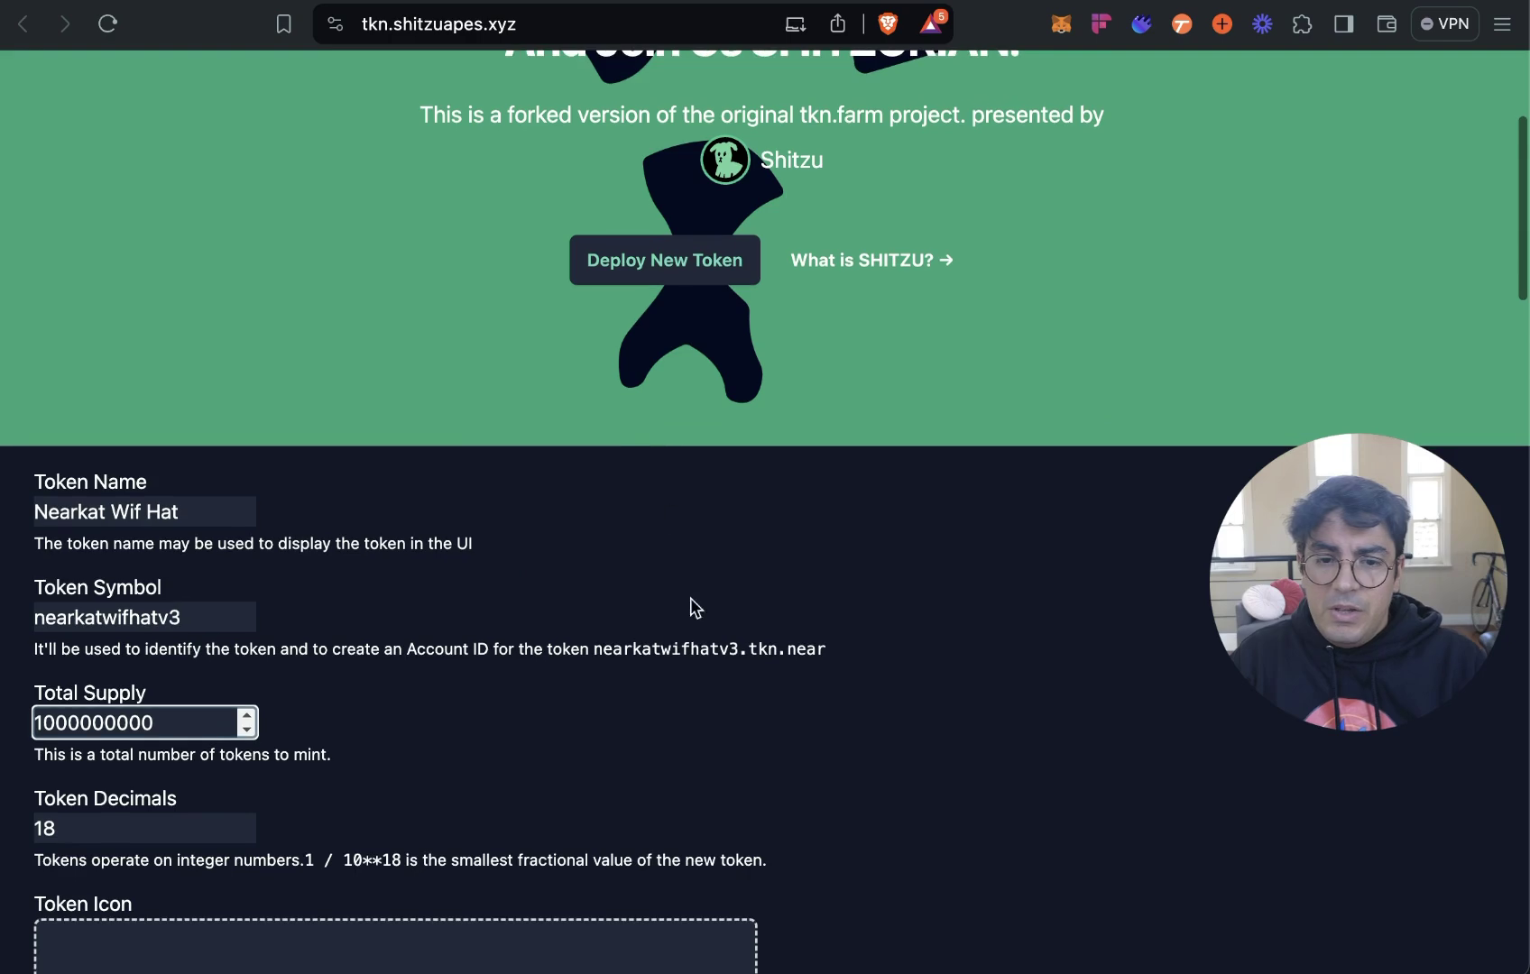
{"action": "left_click", "coordinate": [697, 665]}
{"action": "scroll", "coordinate": [773, 632], "scroll_direction": "down", "scroll_amount": 3}
{"action": "scroll", "coordinate": [773, 622], "scroll_direction": "down", "scroll_amount": 10}
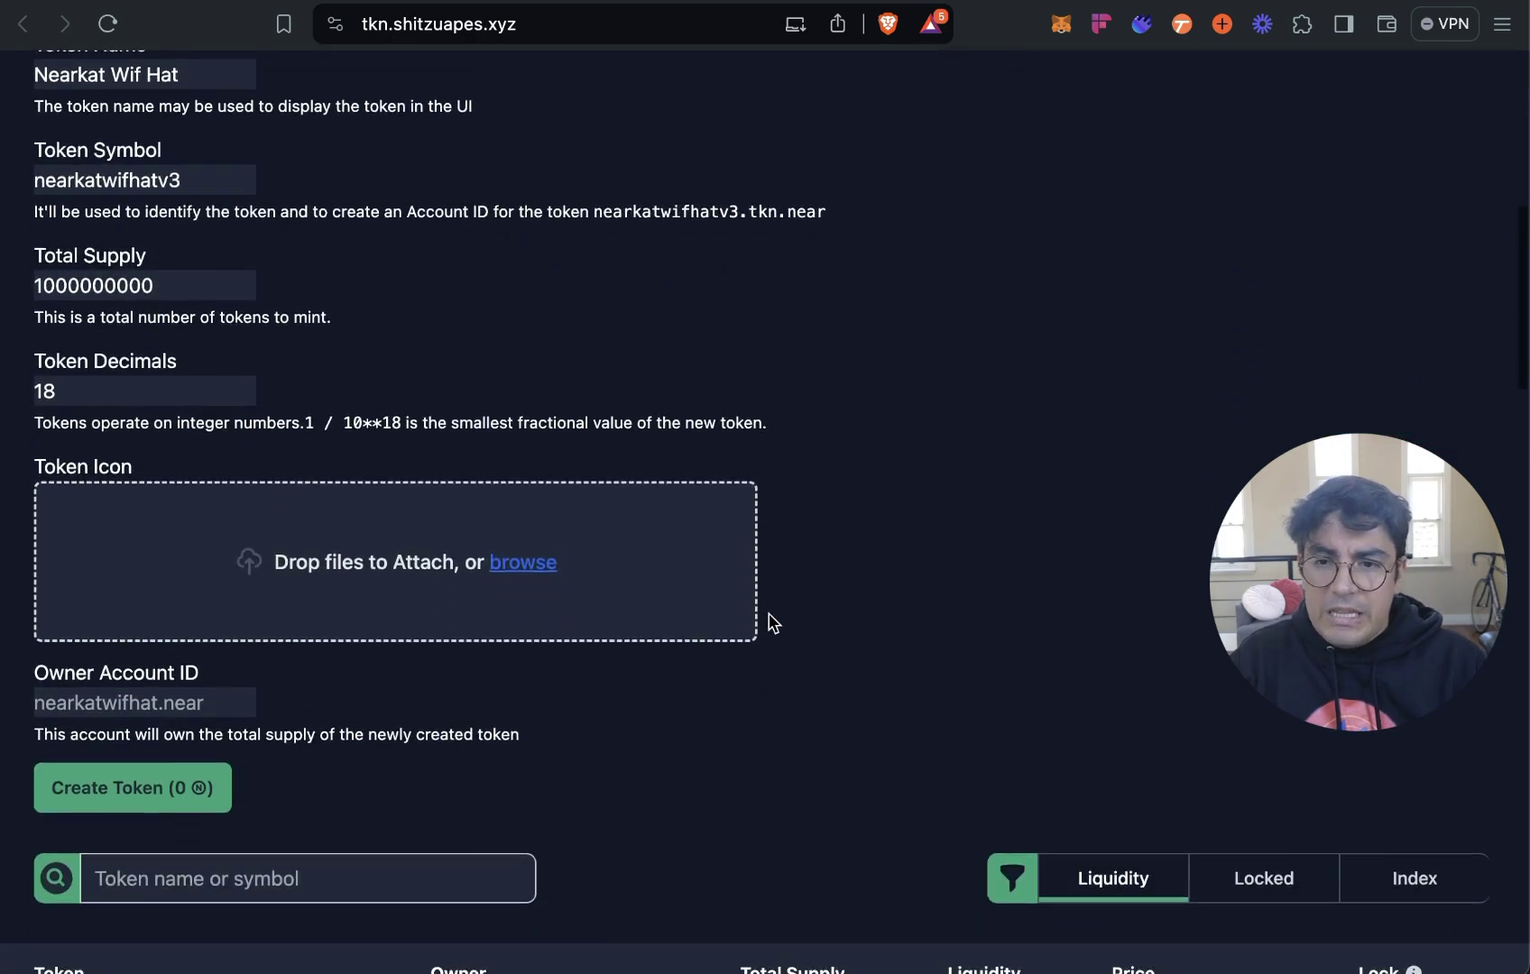
{"action": "scroll", "coordinate": [770, 625], "scroll_direction": "up", "scroll_amount": 2}
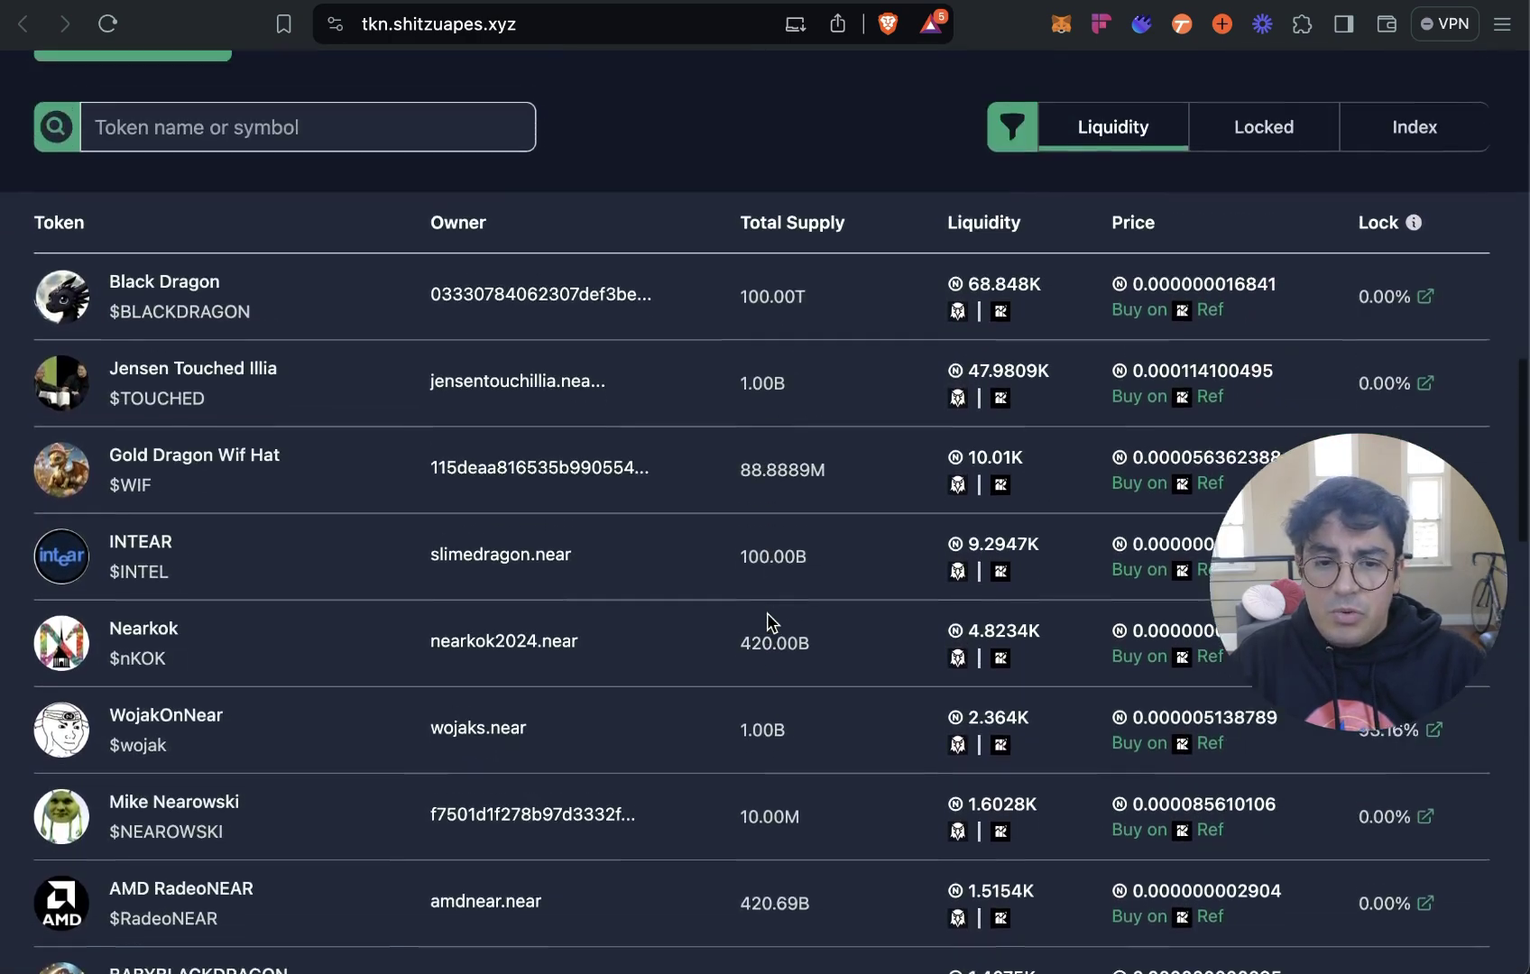
{"action": "scroll", "coordinate": [769, 625], "scroll_direction": "down", "scroll_amount": 2}
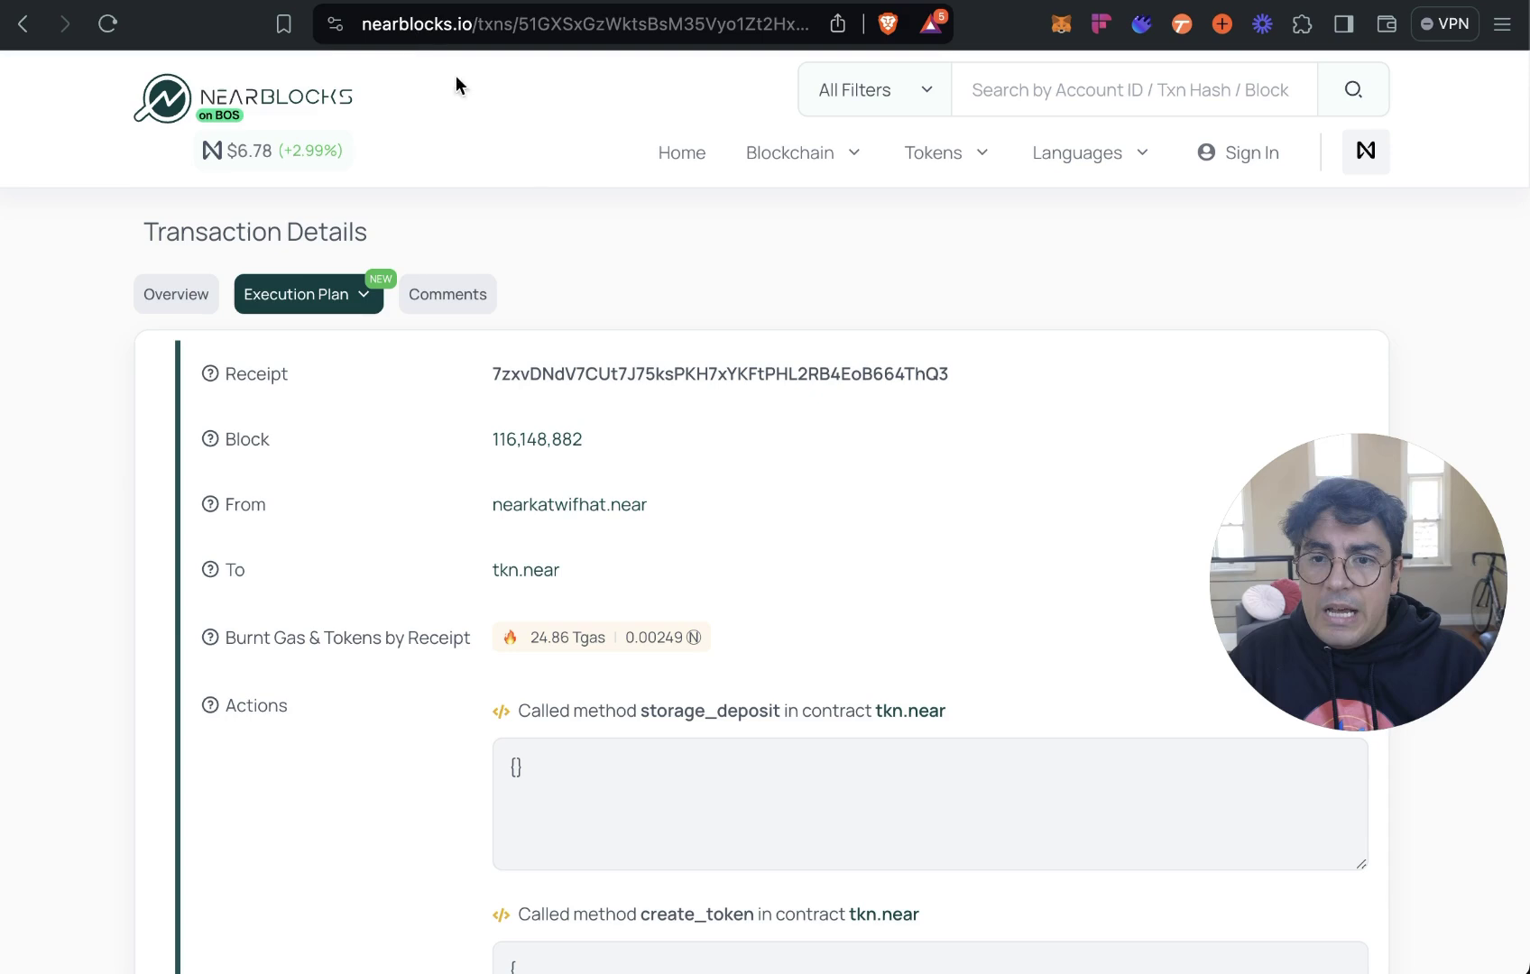
Open another token's create_token transaction and highlight its total_supply value to count the zeros.
{"action": "scroll", "coordinate": [564, 191], "scroll_direction": "down", "scroll_amount": 1}
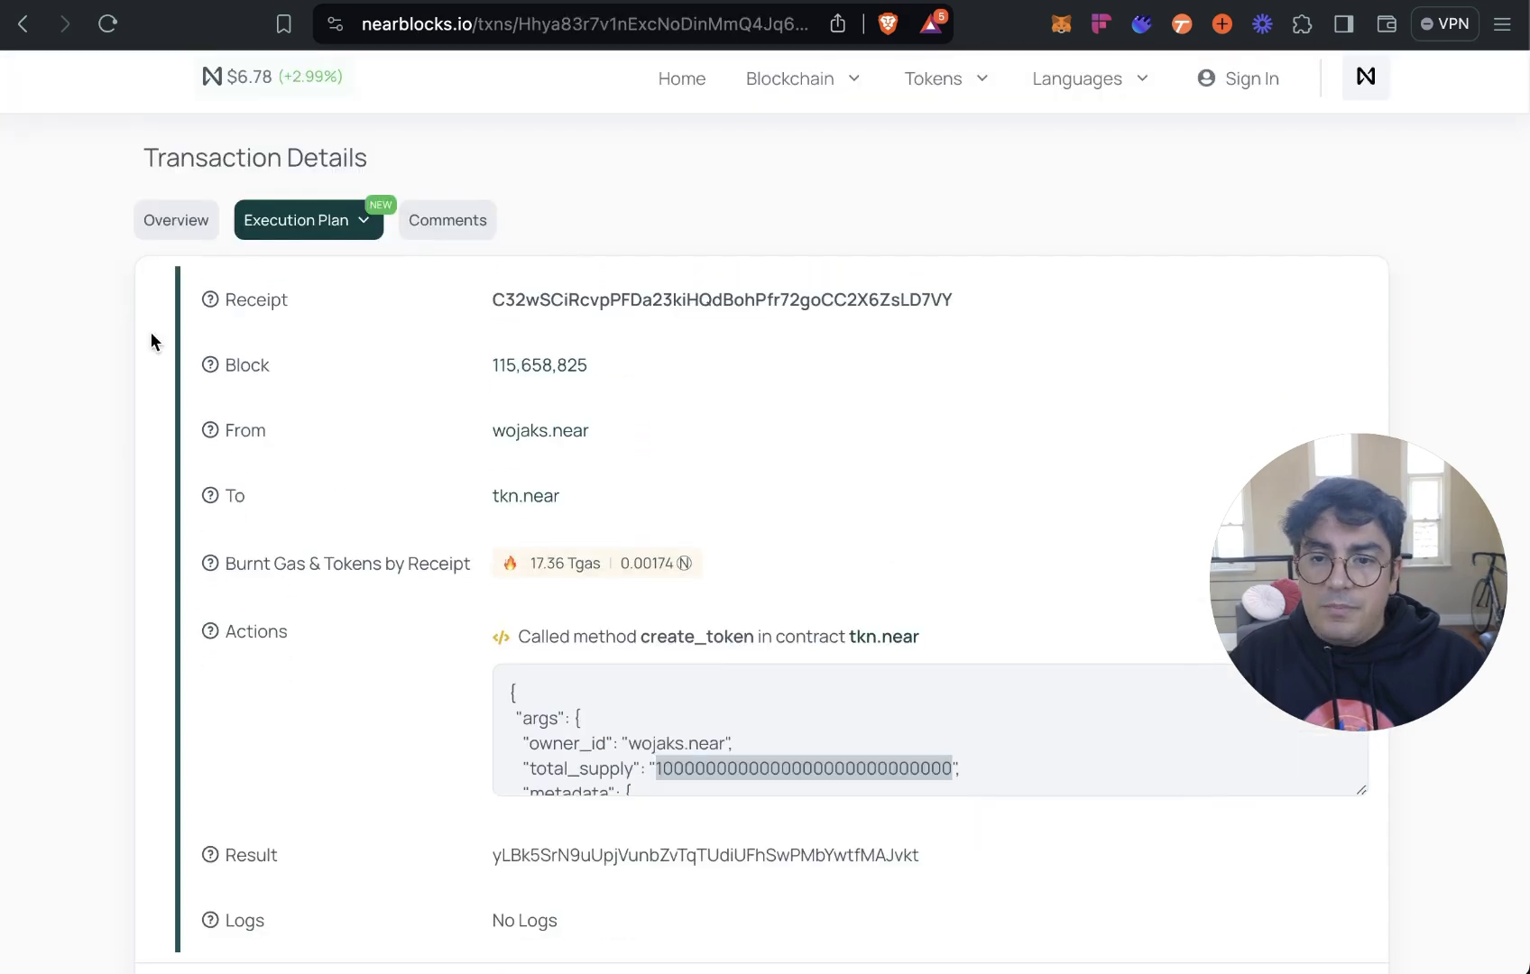
{"action": "left_click", "coordinate": [150, 331]}
{"action": "scroll", "coordinate": [390, 343], "scroll_direction": "down", "scroll_amount": 1}
{"action": "scroll", "coordinate": [391, 343], "scroll_direction": "down", "scroll_amount": 2}
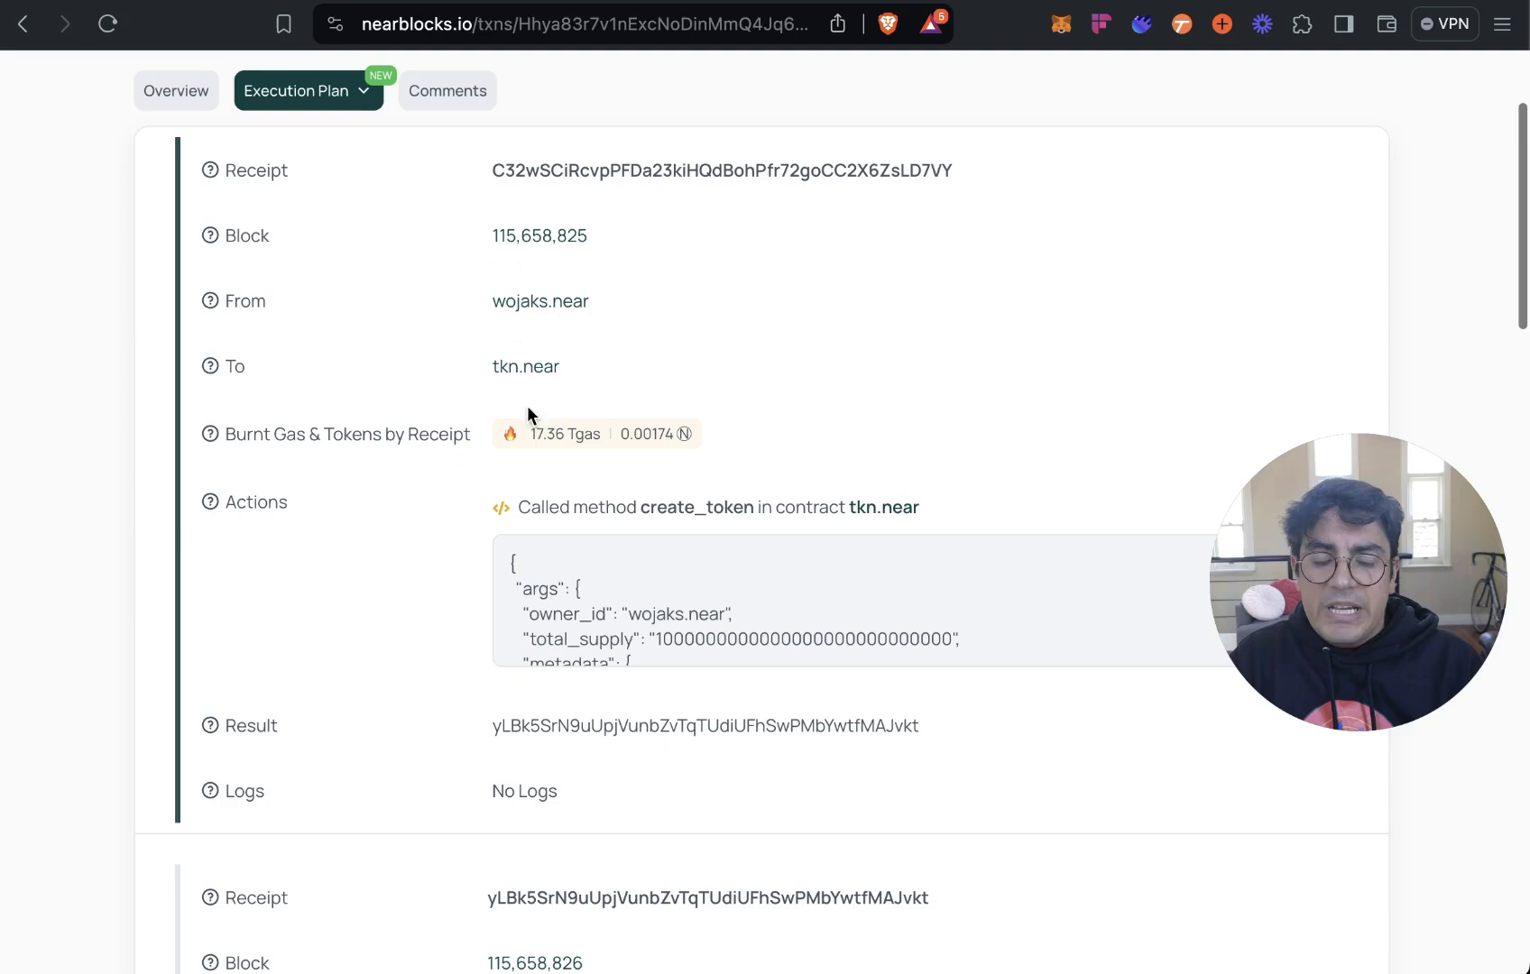
{"action": "scroll", "coordinate": [895, 553], "scroll_direction": "down", "scroll_amount": 2}
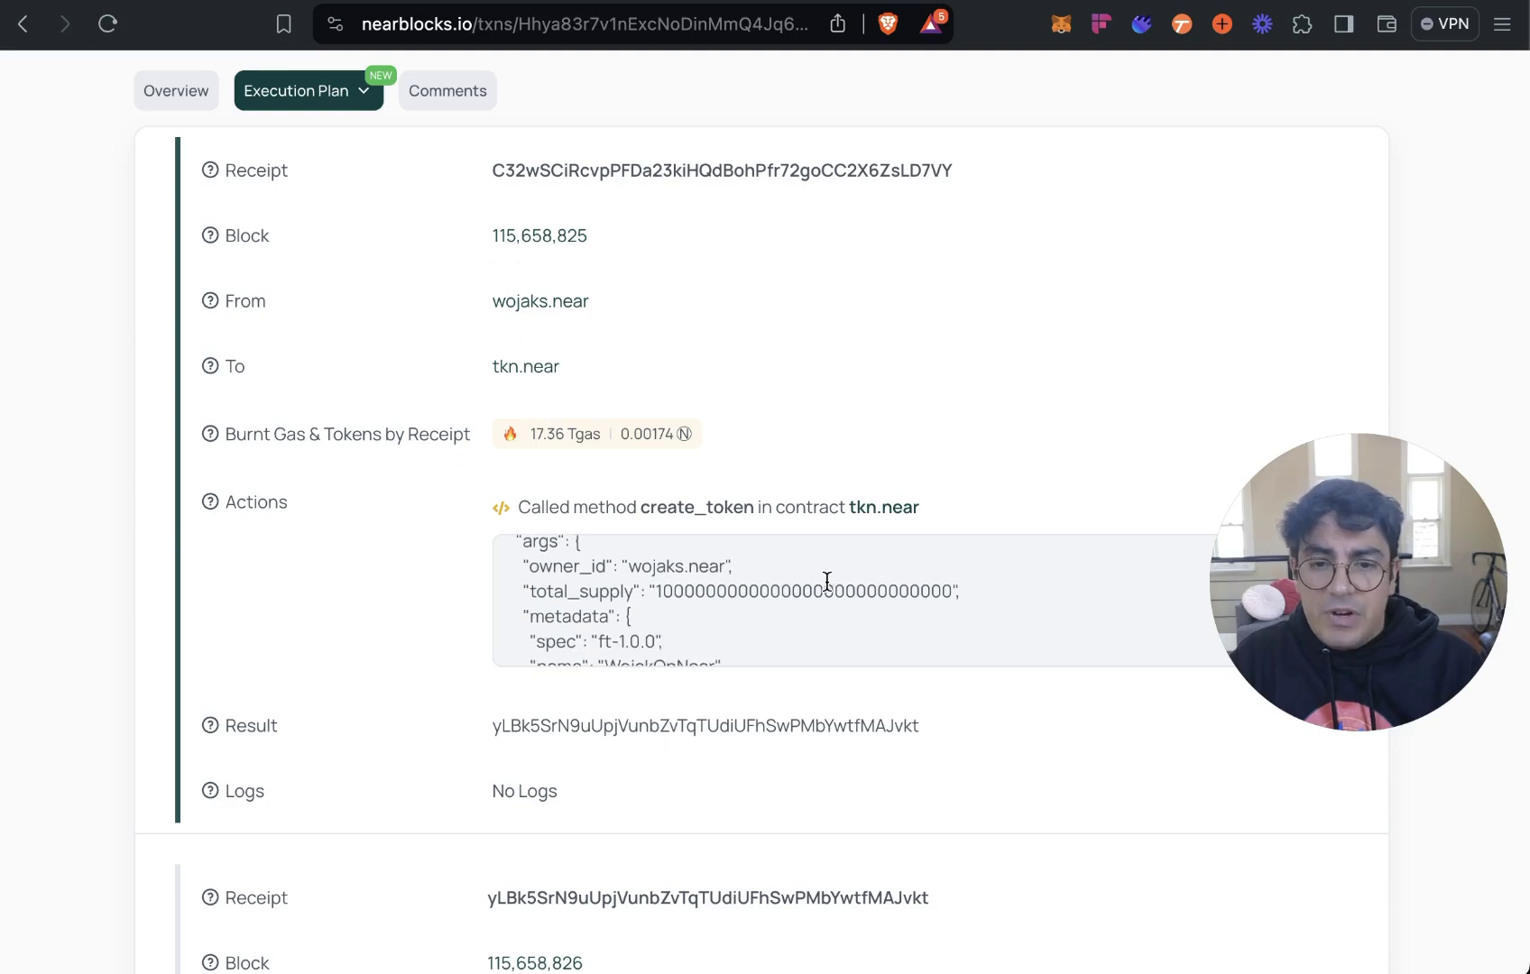
{"action": "scroll", "coordinate": [800, 584], "scroll_direction": "up", "scroll_amount": 1}
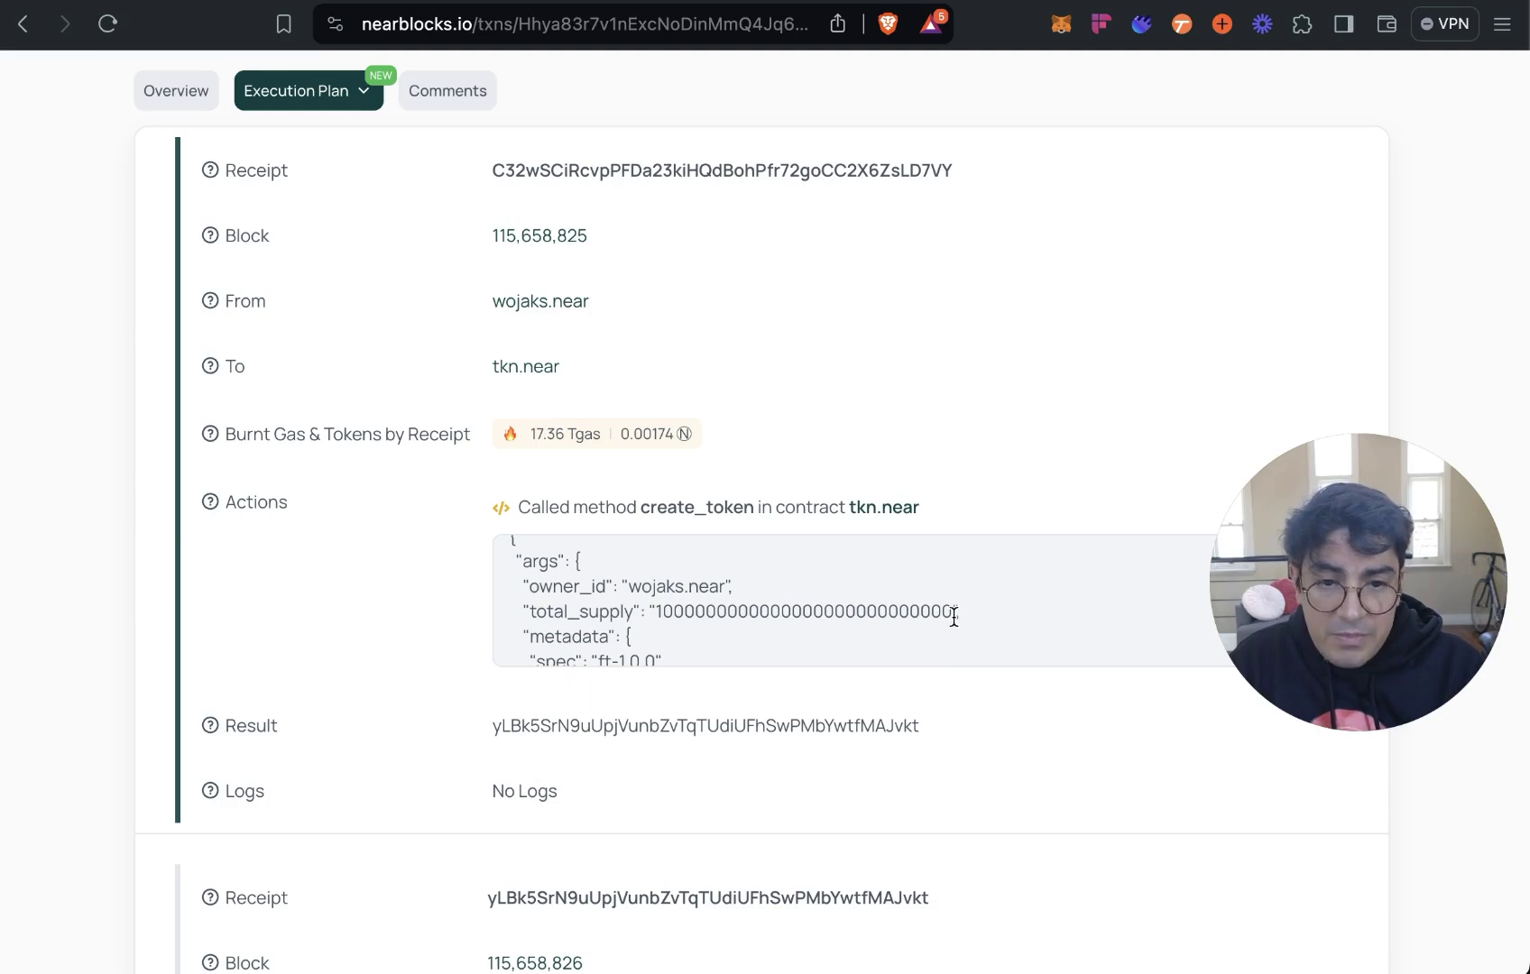
{"action": "left_click_drag", "start_coordinate": [954, 614], "coordinate": [652, 618]}
{"action": "key", "text": "super+c"}
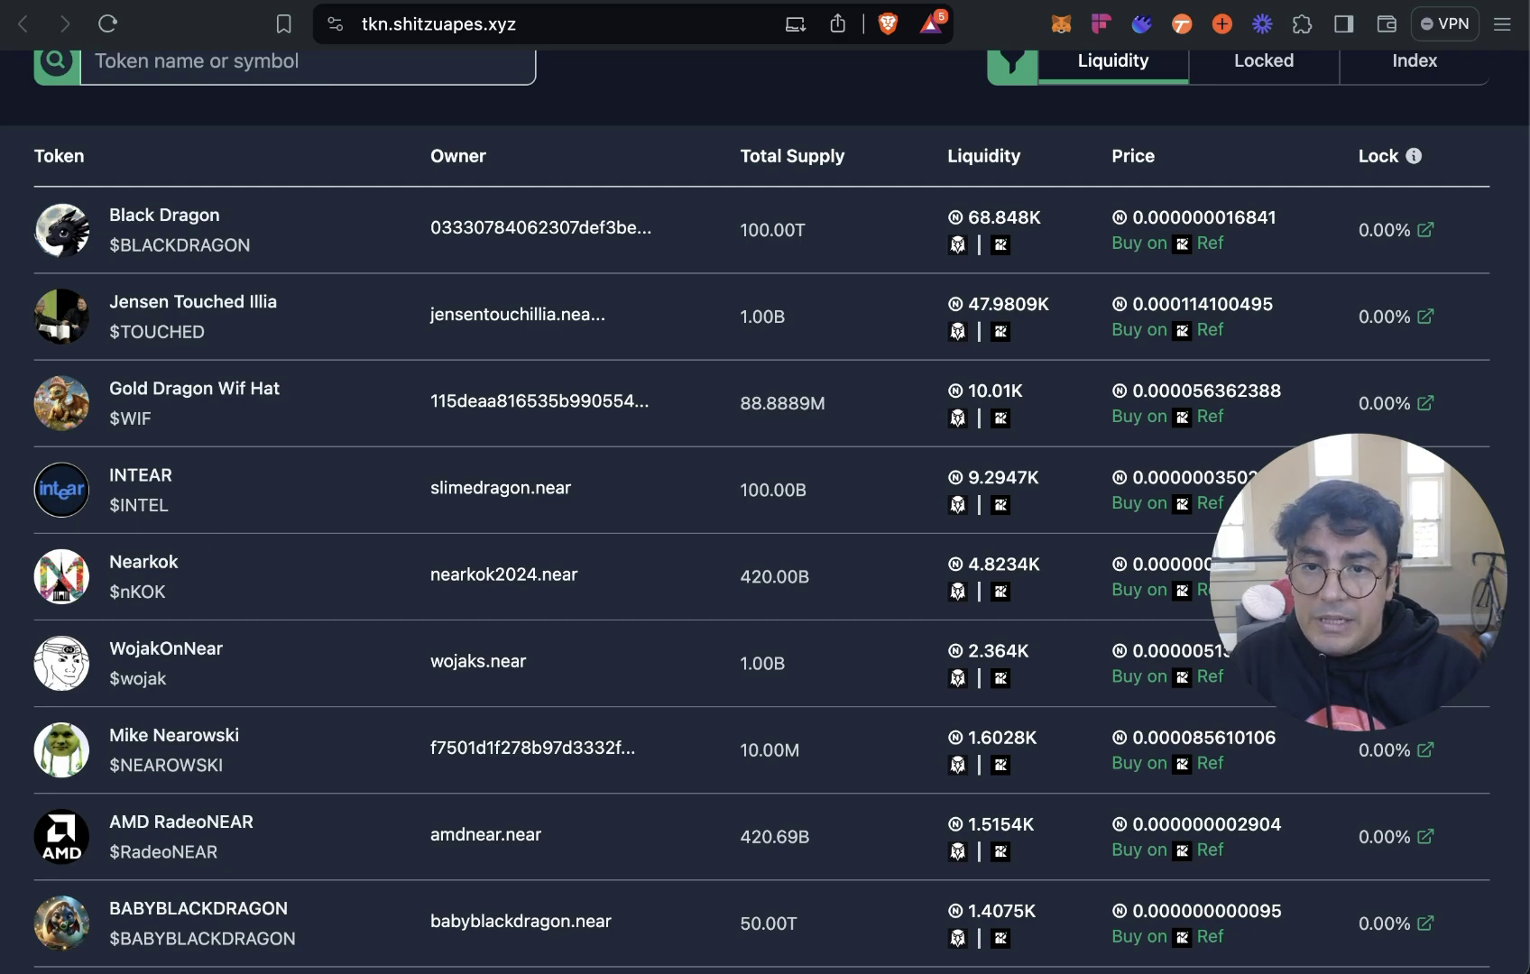
{"action": "scroll", "coordinate": [358, 269], "scroll_direction": "up", "scroll_amount": 10}
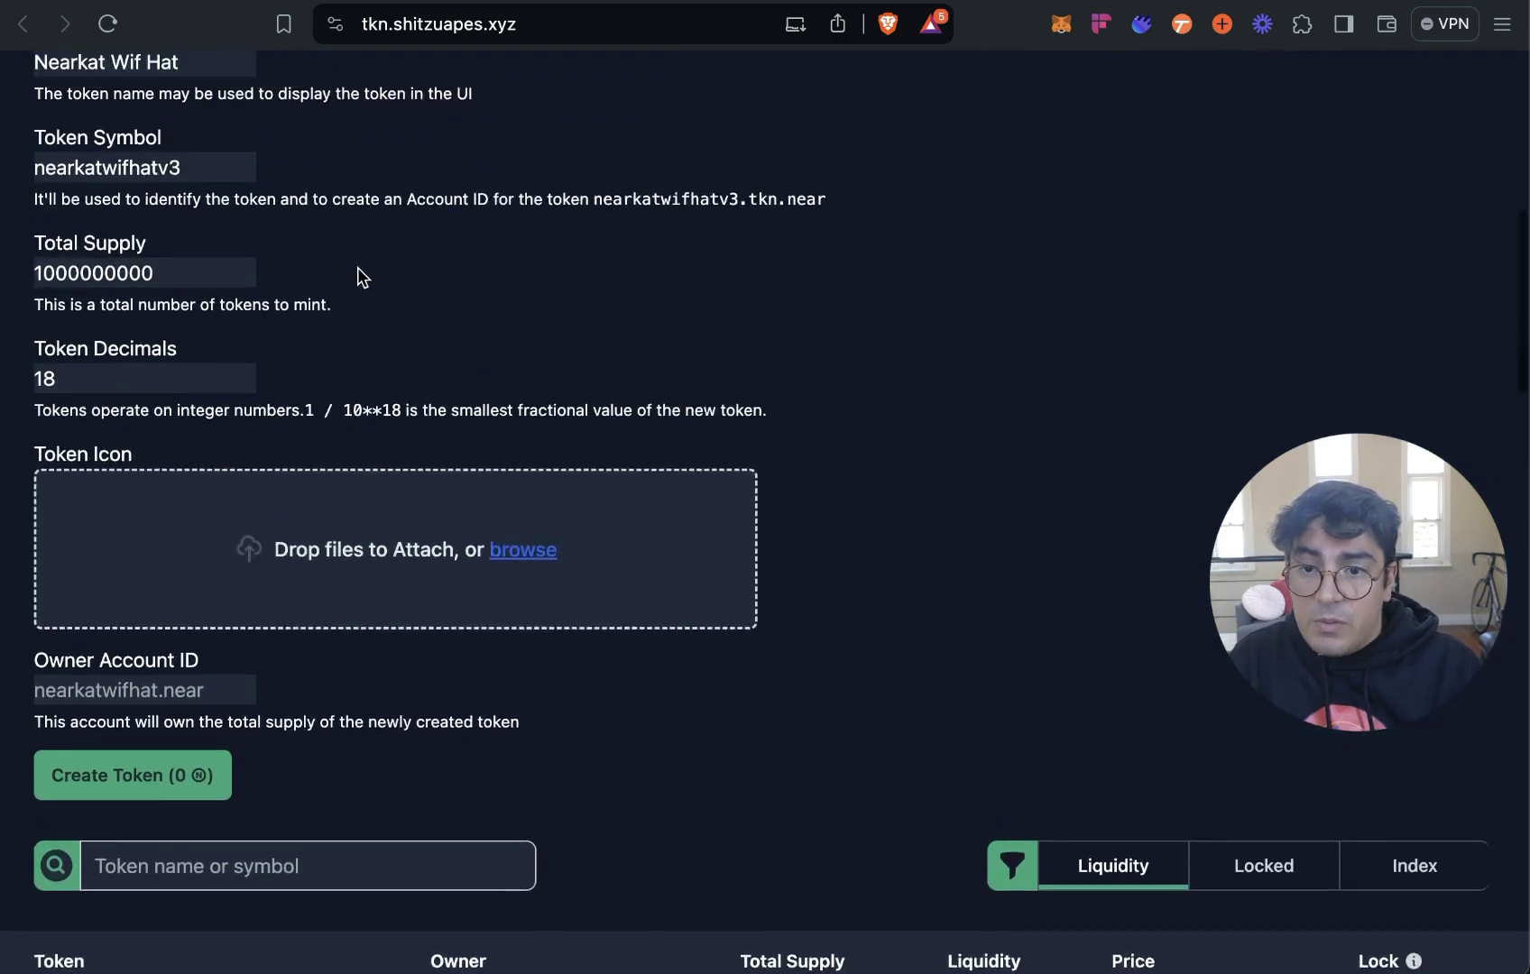
{"action": "scroll", "coordinate": [357, 278], "scroll_direction": "up", "scroll_amount": 3}
{"action": "double_click", "coordinate": [159, 556]}
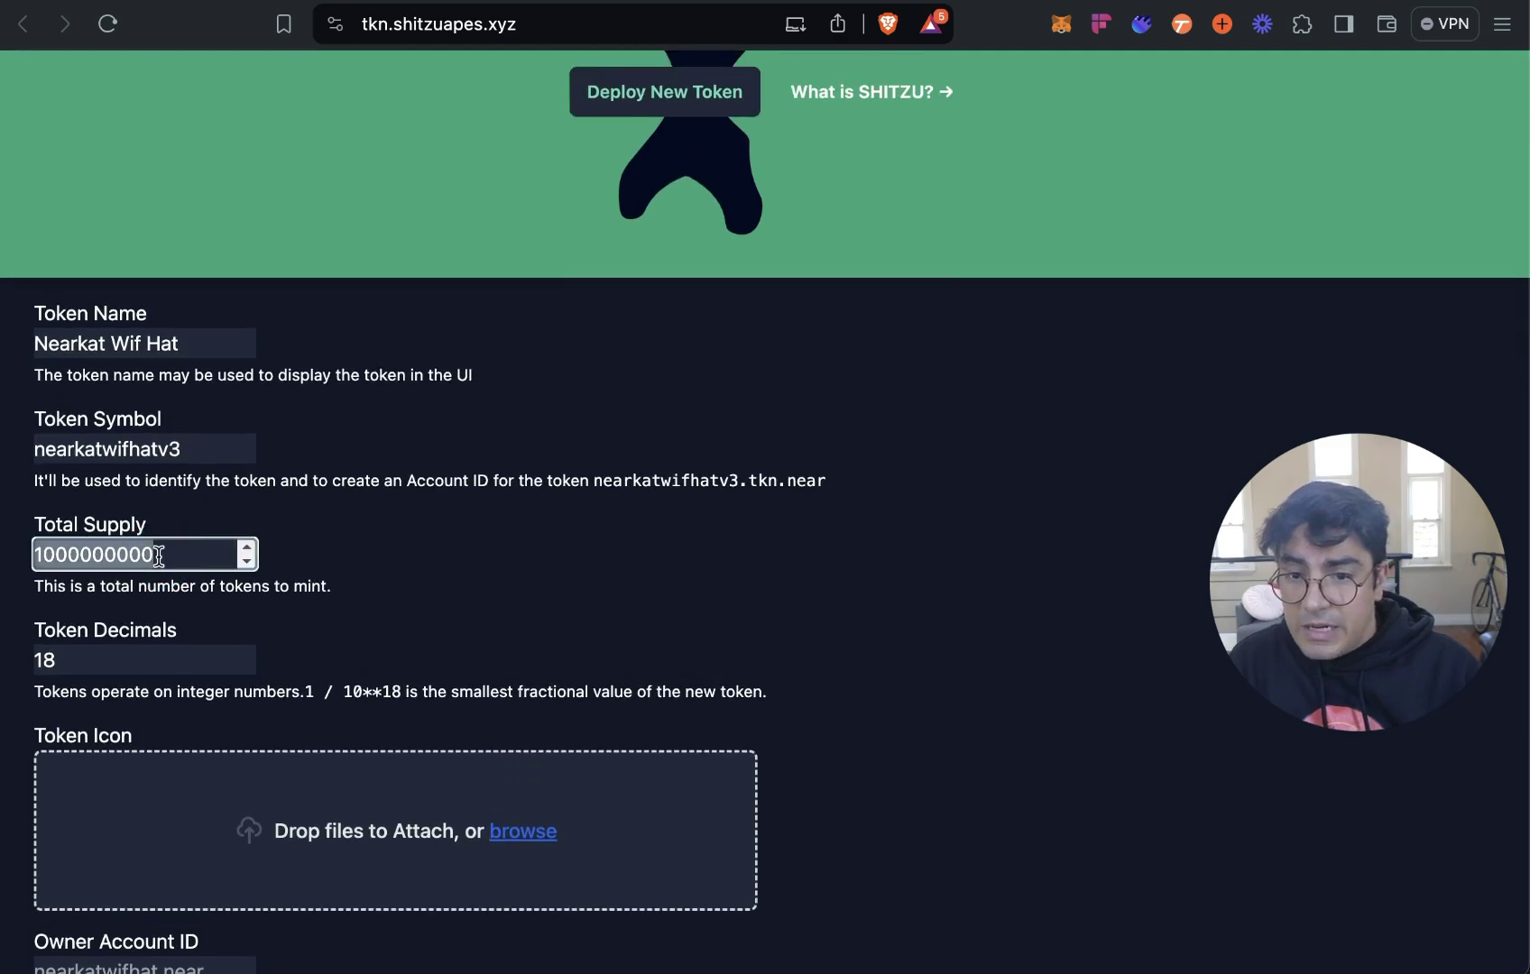
{"action": "key", "text": "super+v"}
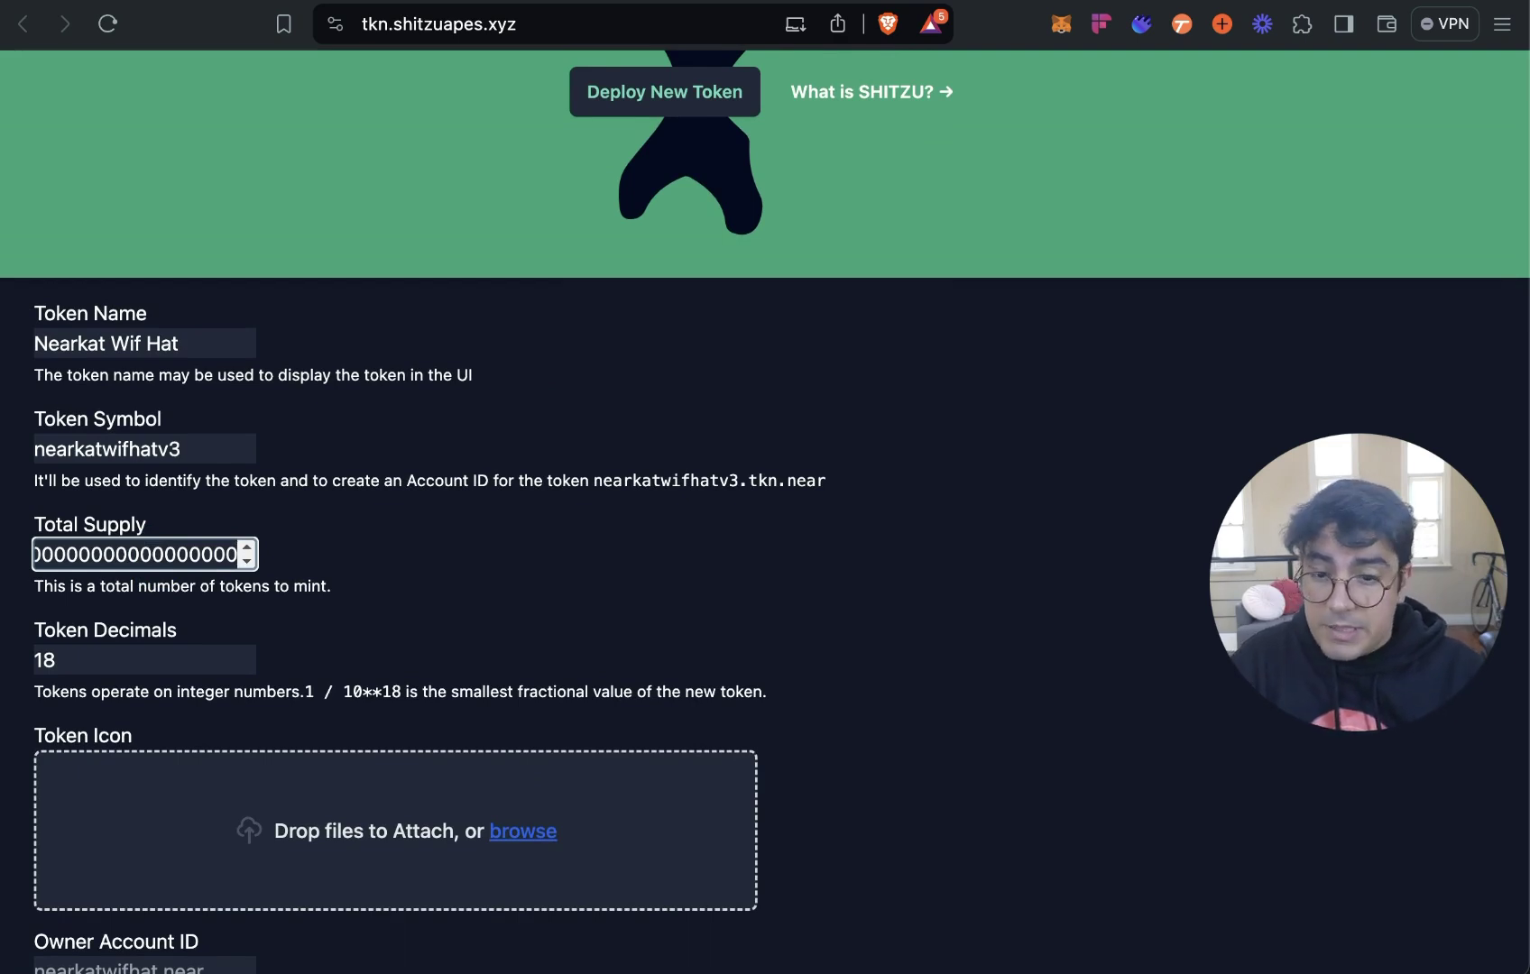
{"action": "left_click", "coordinate": [798, 597]}
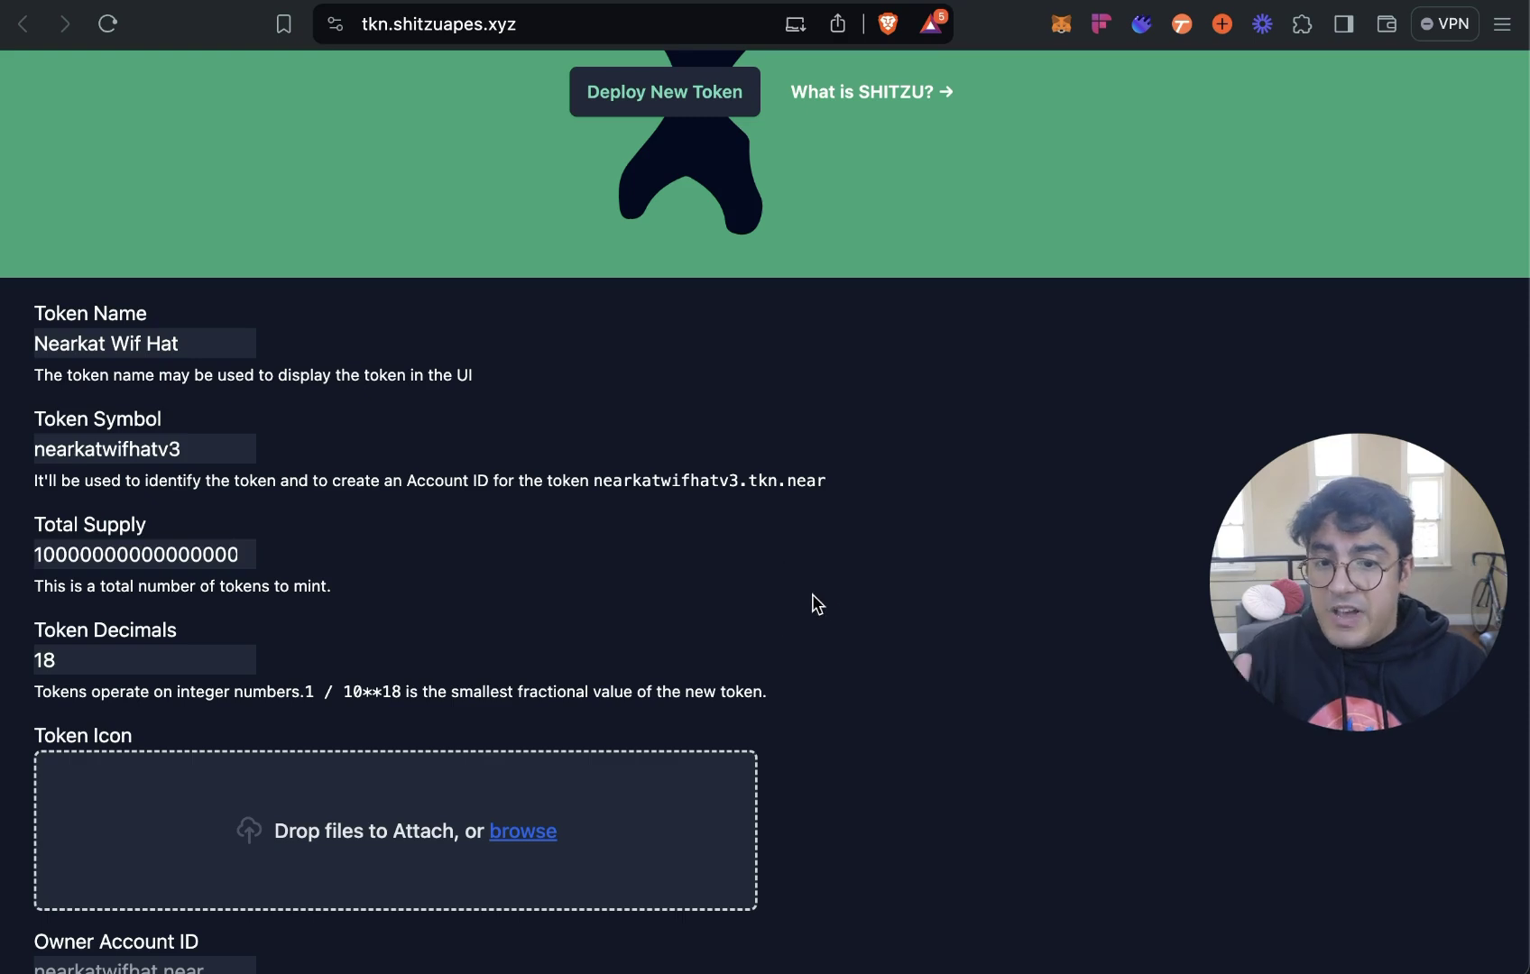
{"action": "scroll", "coordinate": [817, 604], "scroll_direction": "down", "scroll_amount": 3}
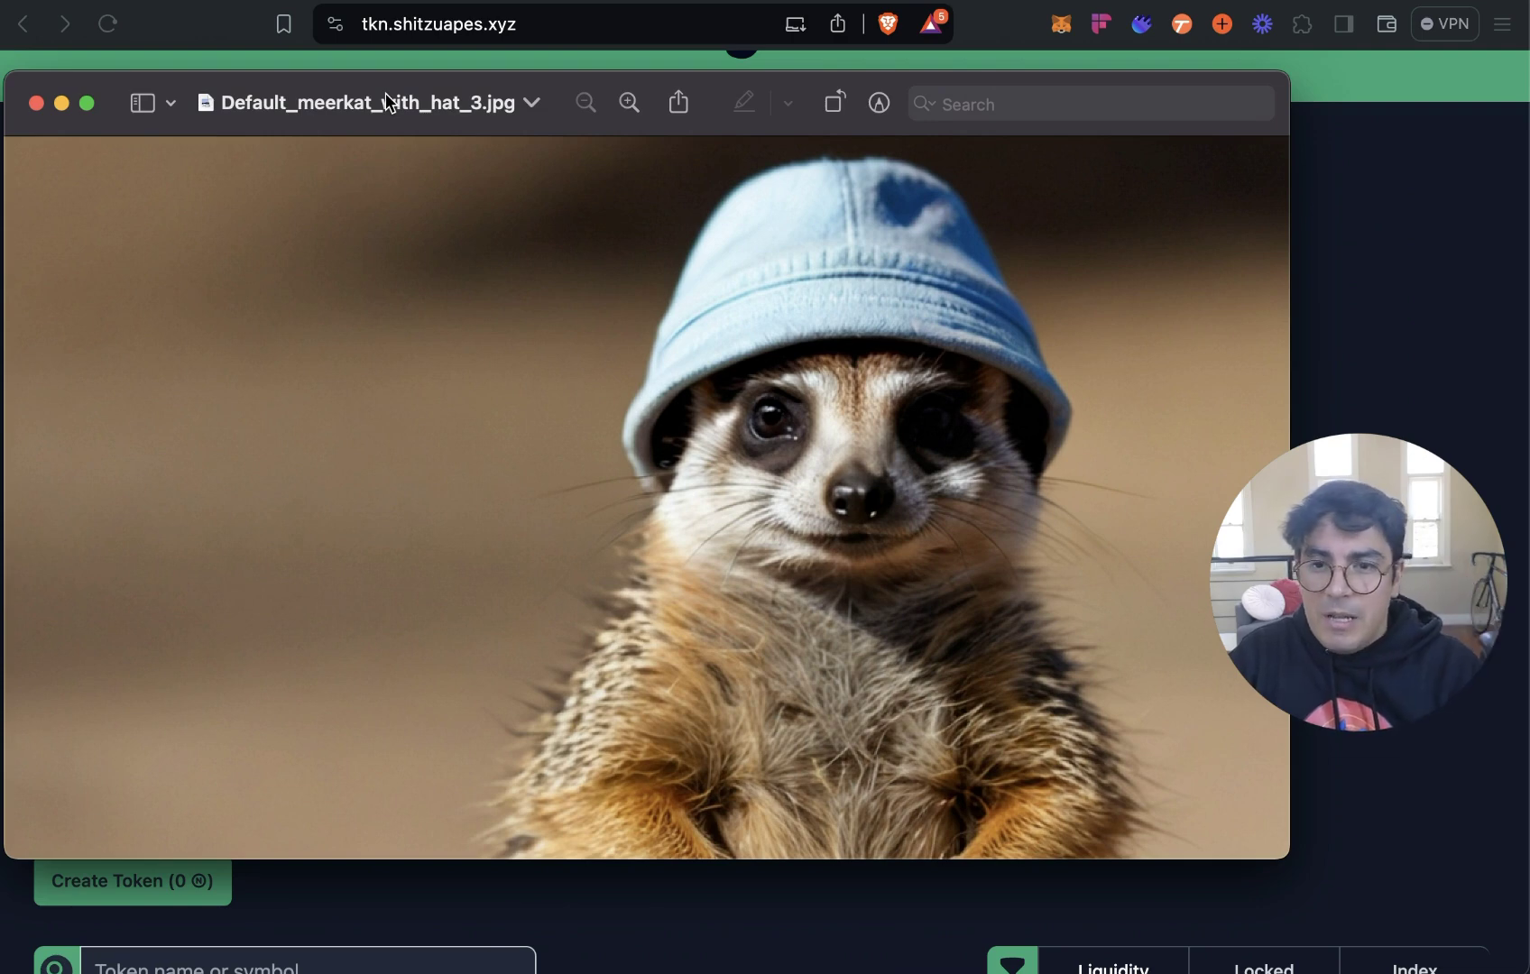
Close the image preview and attach the blue-hat meerkat picture as the Token Icon.
{"action": "left_click", "coordinate": [36, 103]}
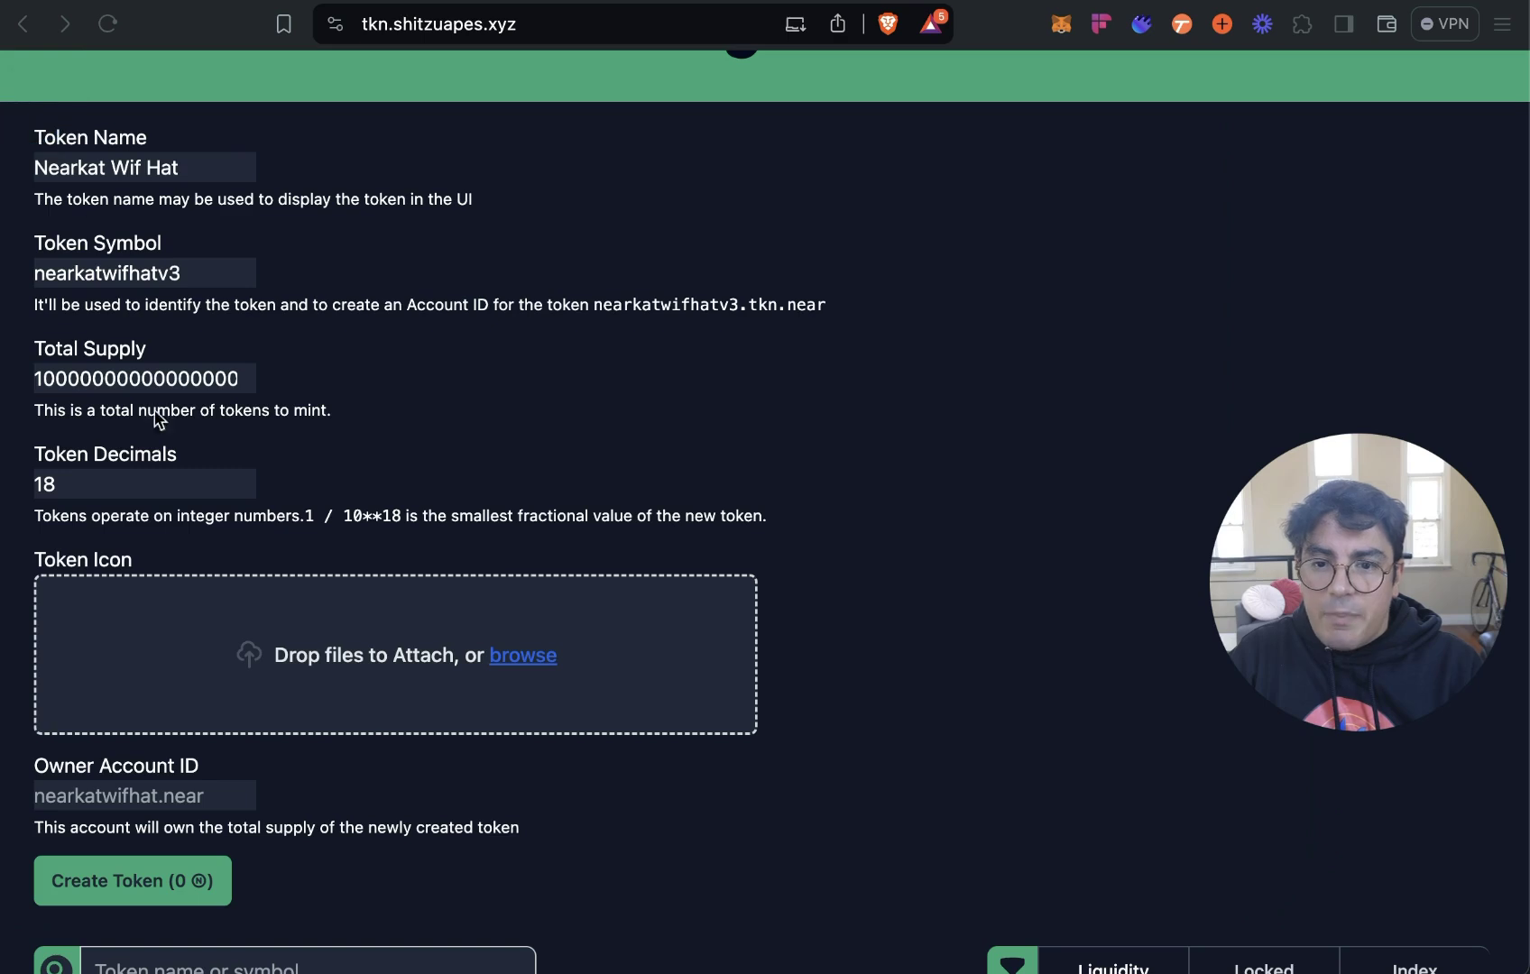
{"action": "left_click", "coordinate": [513, 653]}
{"action": "left_click", "coordinate": [547, 657]}
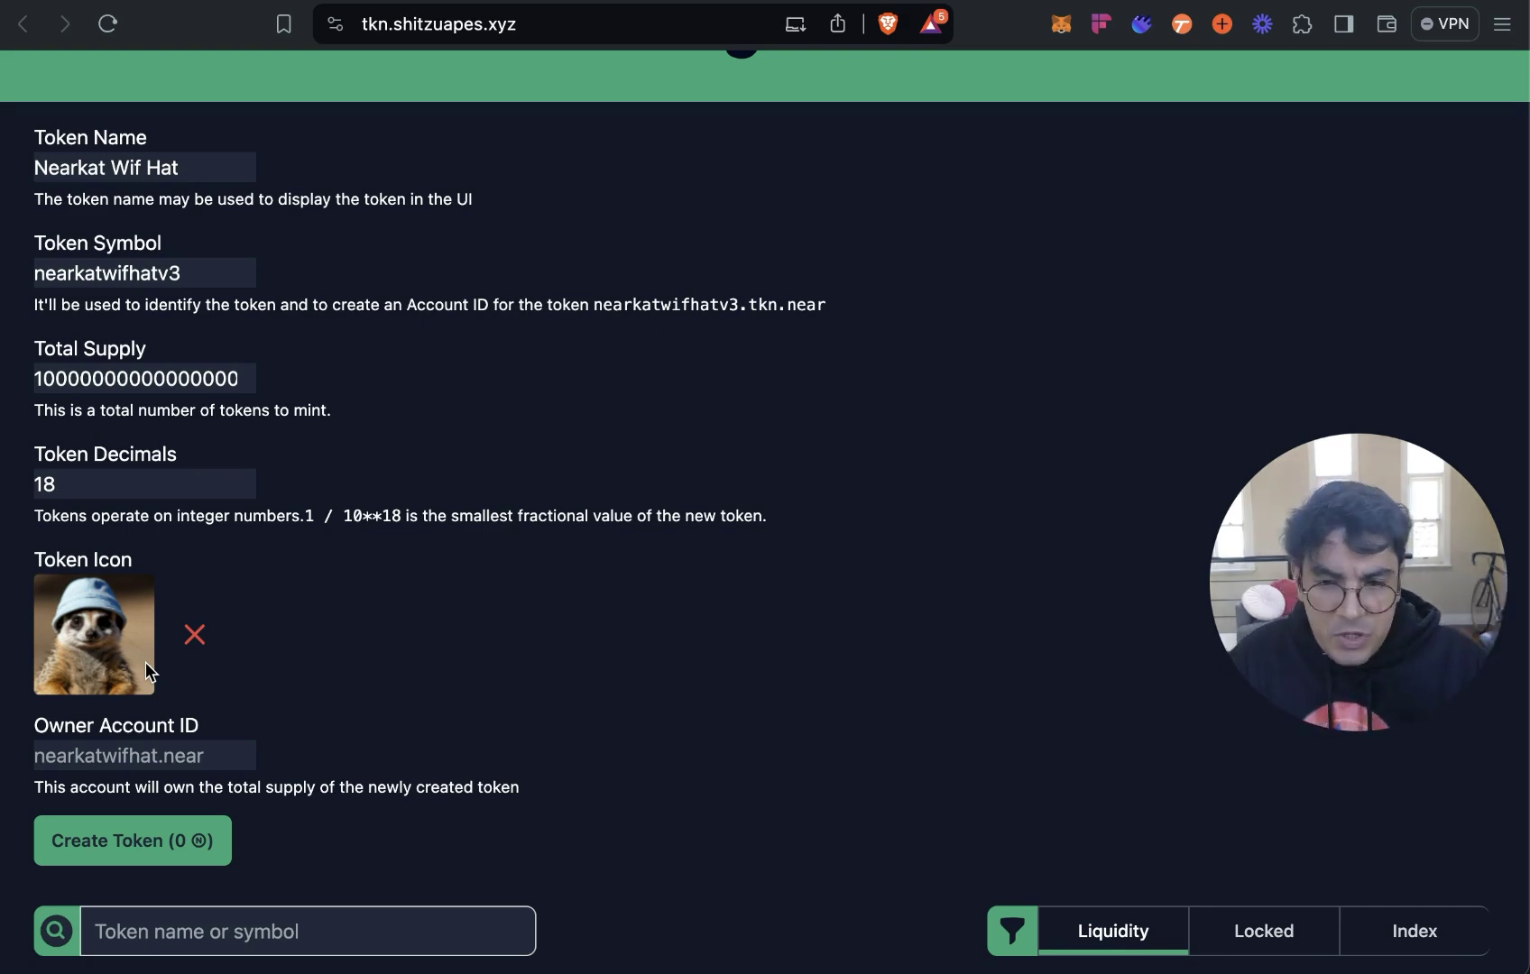
Enter the owner's full .near account ID so the creation fee shows 2.822860 NEAR.
{"action": "left_click", "coordinate": [142, 757]}
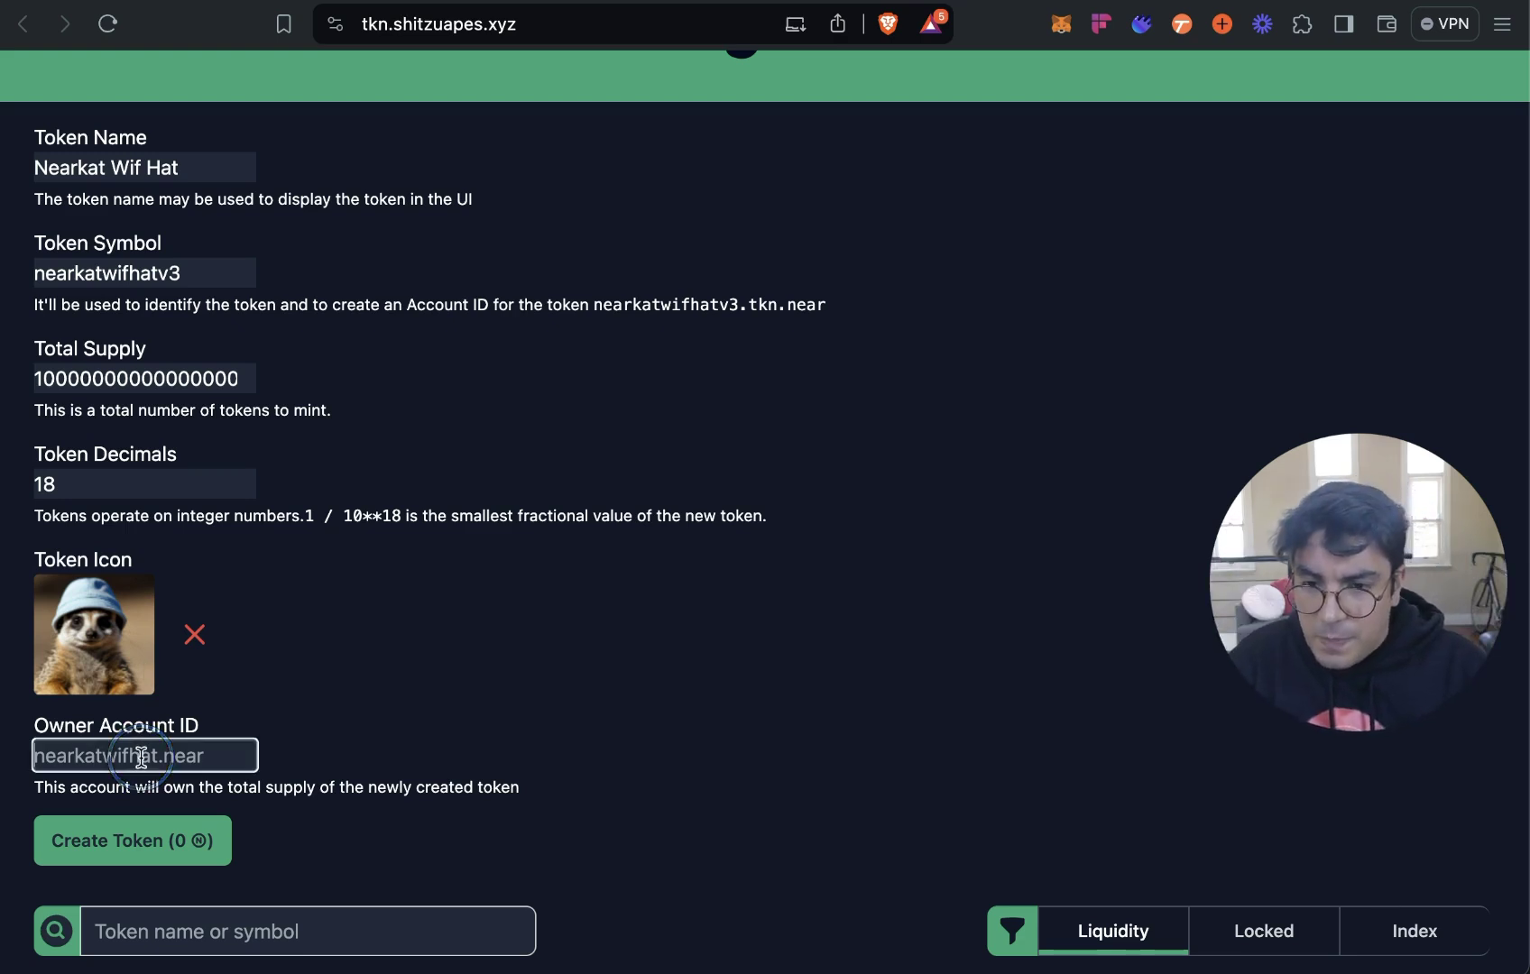
{"action": "left_click", "coordinate": [190, 753]}
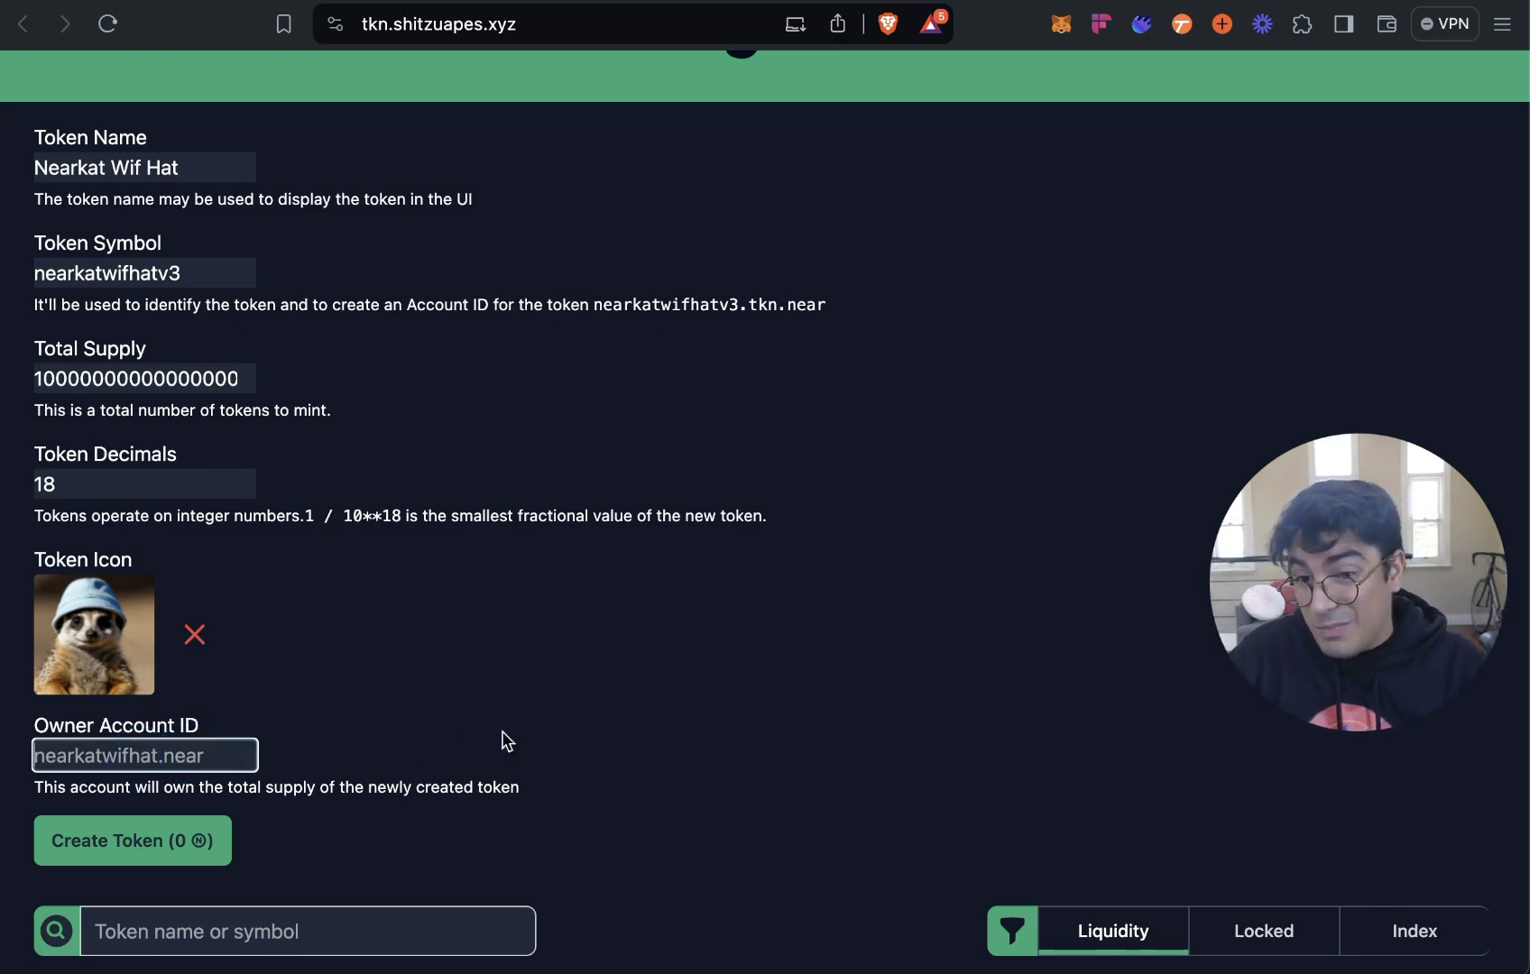
{"action": "scroll", "coordinate": [561, 728], "scroll_direction": "down", "scroll_amount": 2}
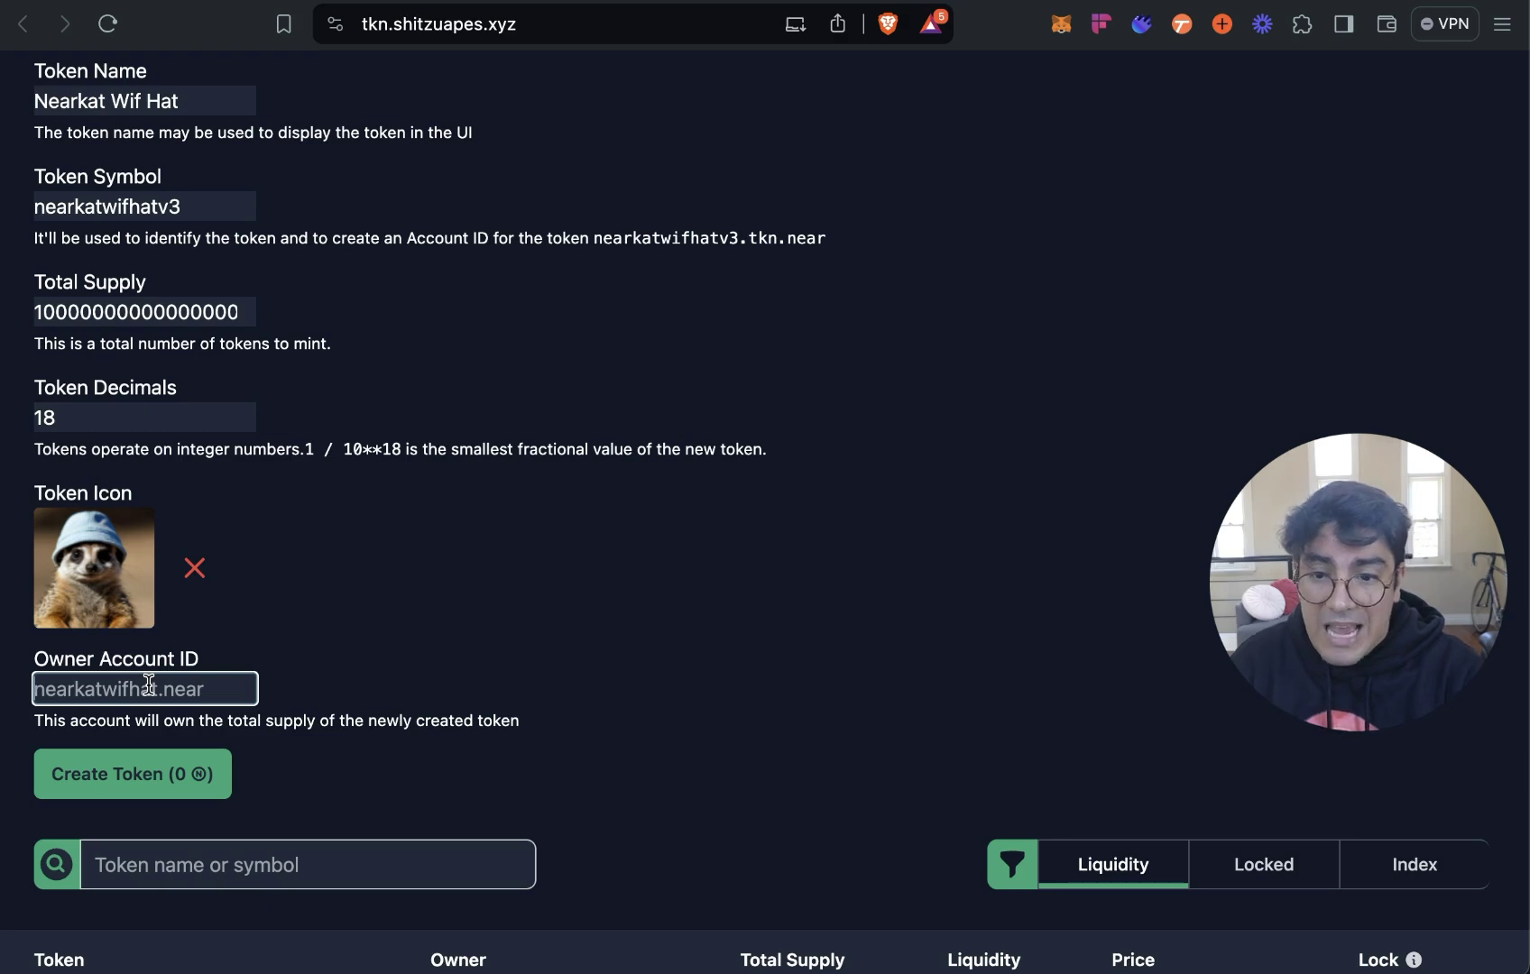
{"action": "left_click", "coordinate": [242, 691]}
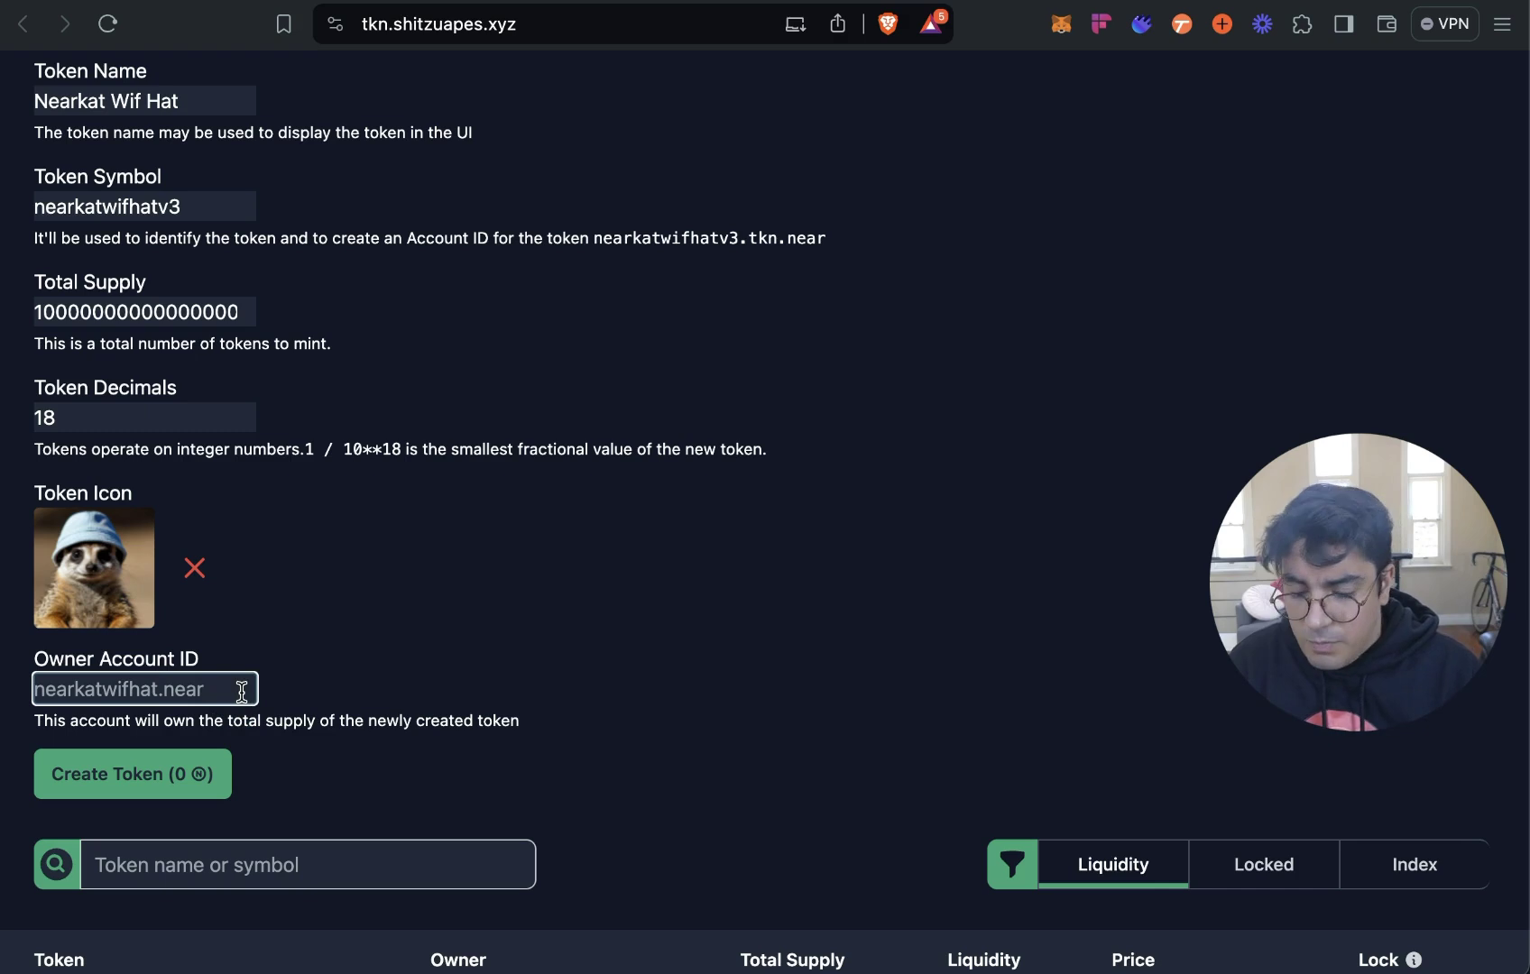
{"action": "type", "text": "nearkatwifhat"}
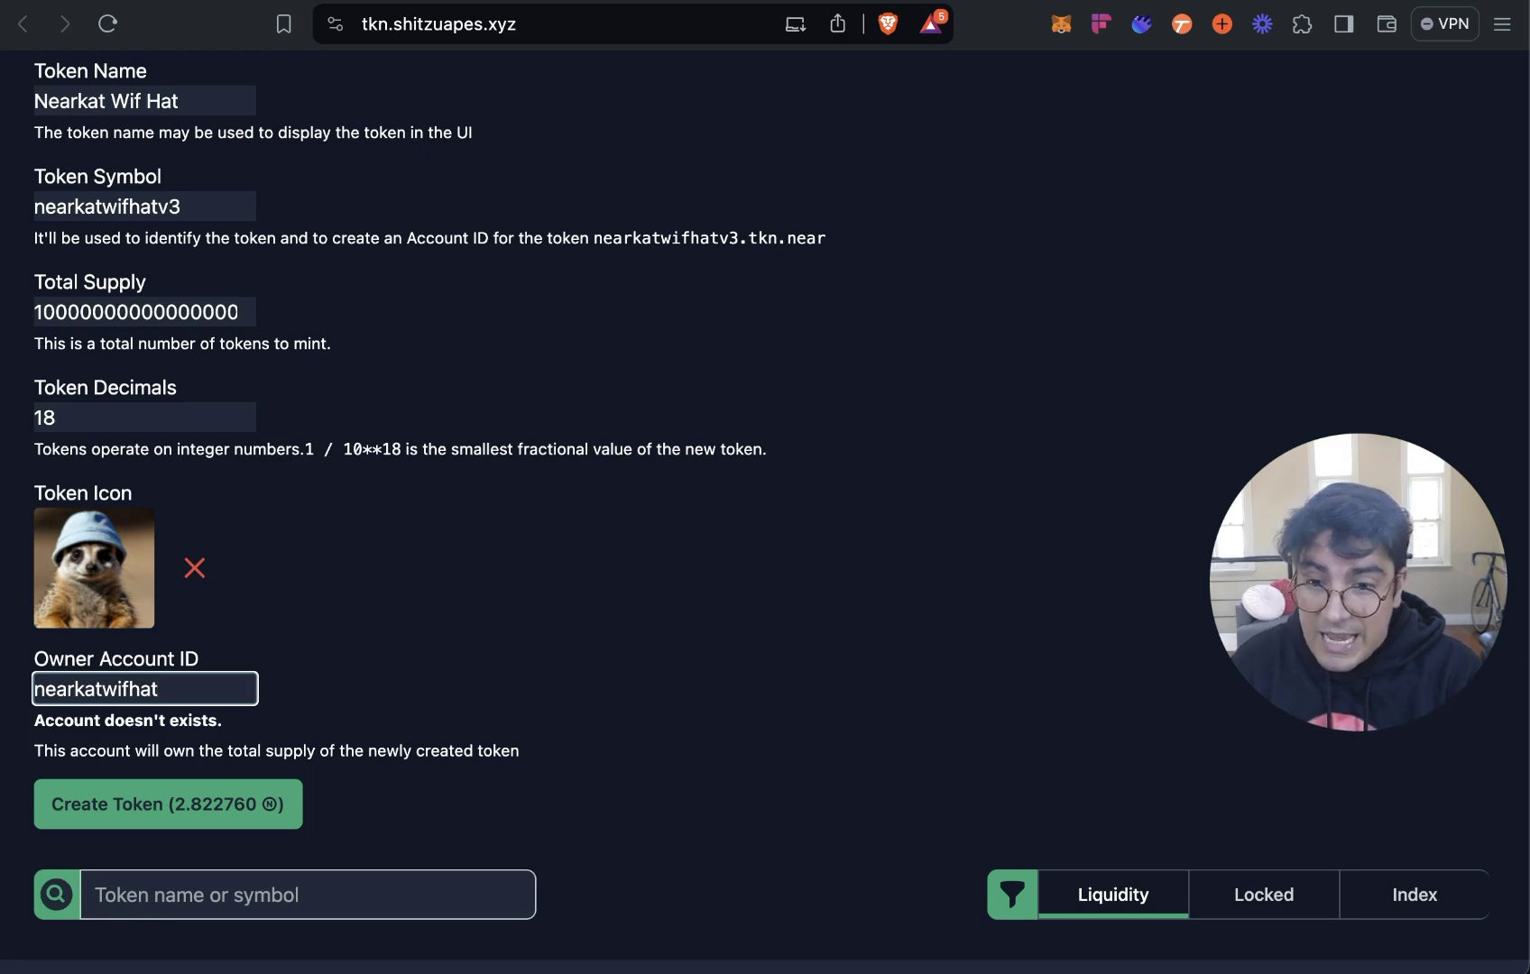
{"action": "type", "text": ".near"}
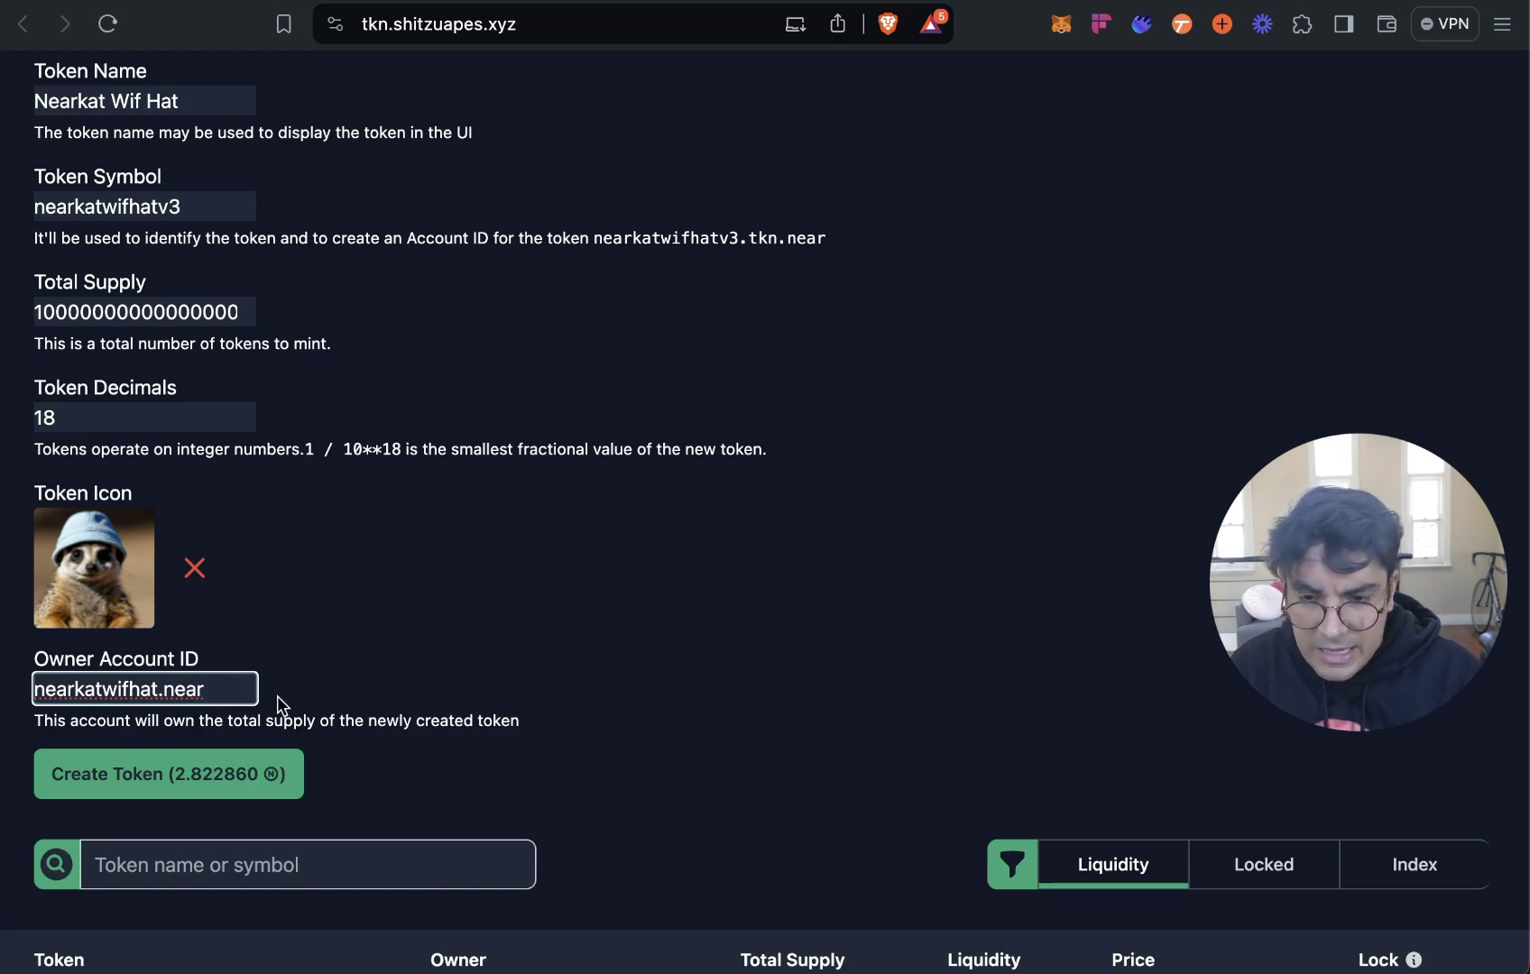
{"action": "key", "text": "BackSpace"}
{"action": "key", "text": "BackSpace"}
{"action": "key", "text": "BackSpace"}
{"action": "key", "text": "BackSpace"}
{"action": "key", "text": "BackSpace"}
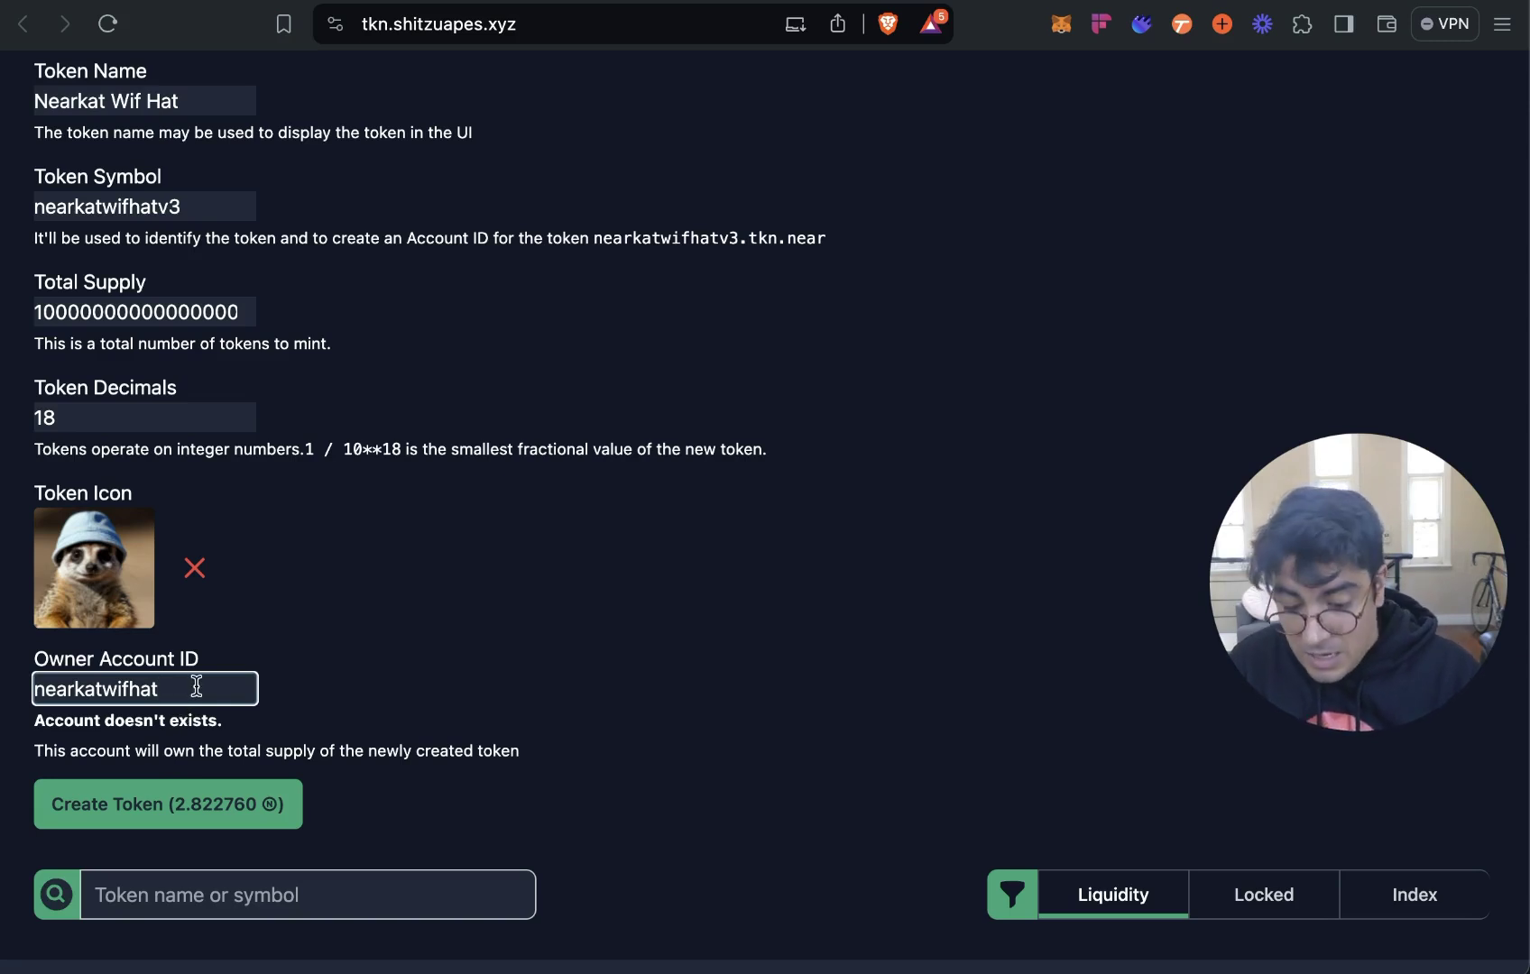
{"action": "type", "text": ".near"}
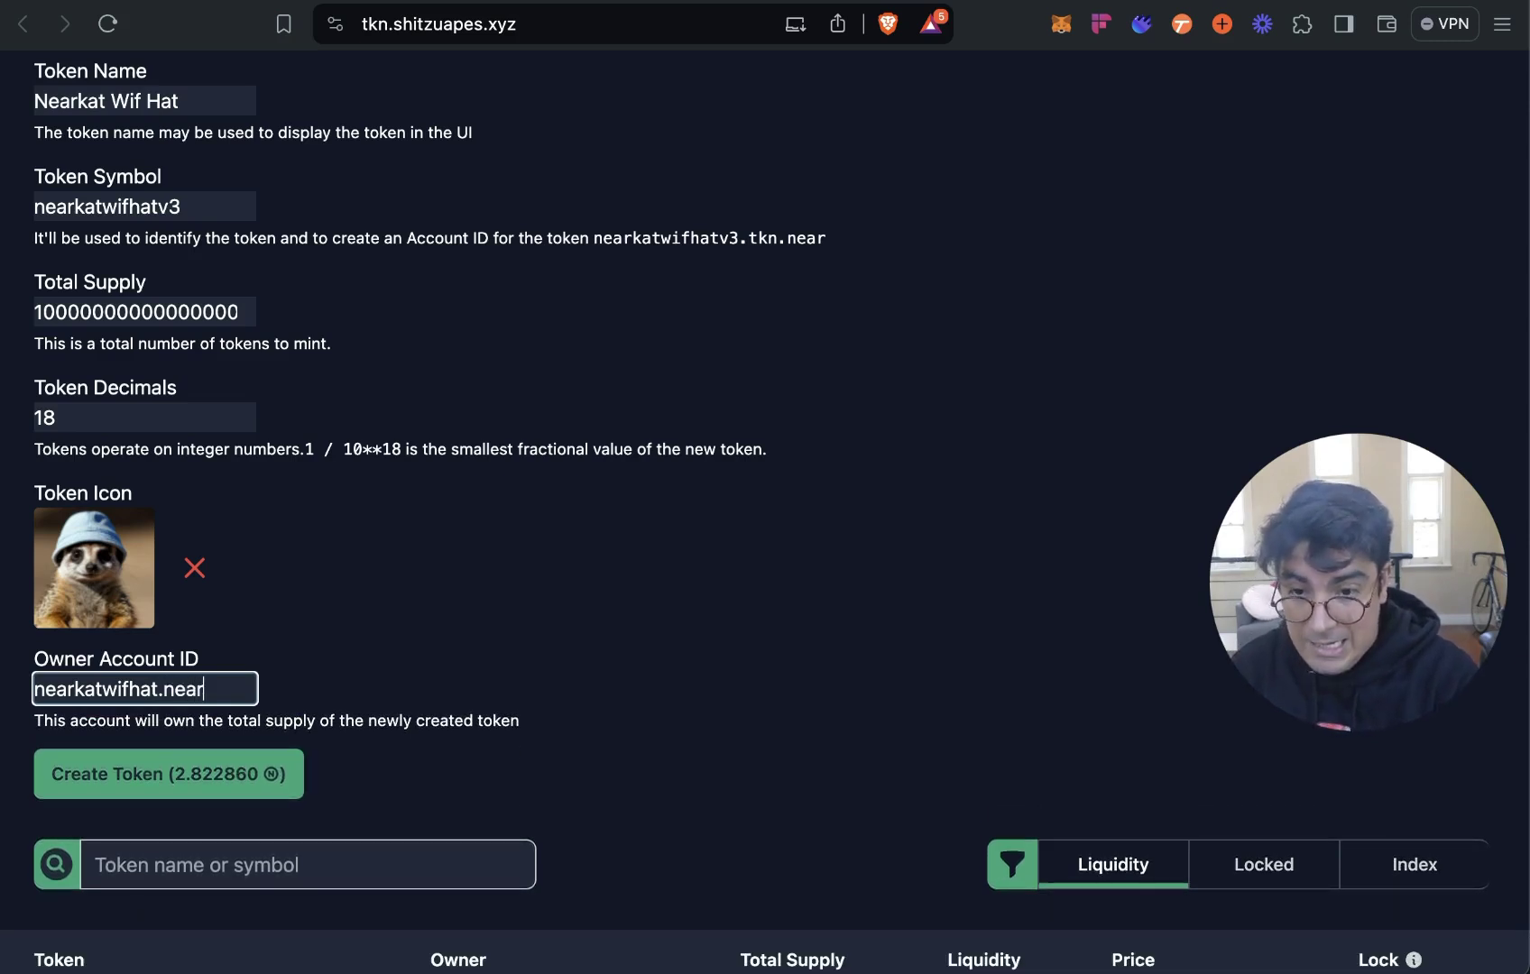
{"action": "scroll", "coordinate": [501, 722], "scroll_direction": "down", "scroll_amount": 1}
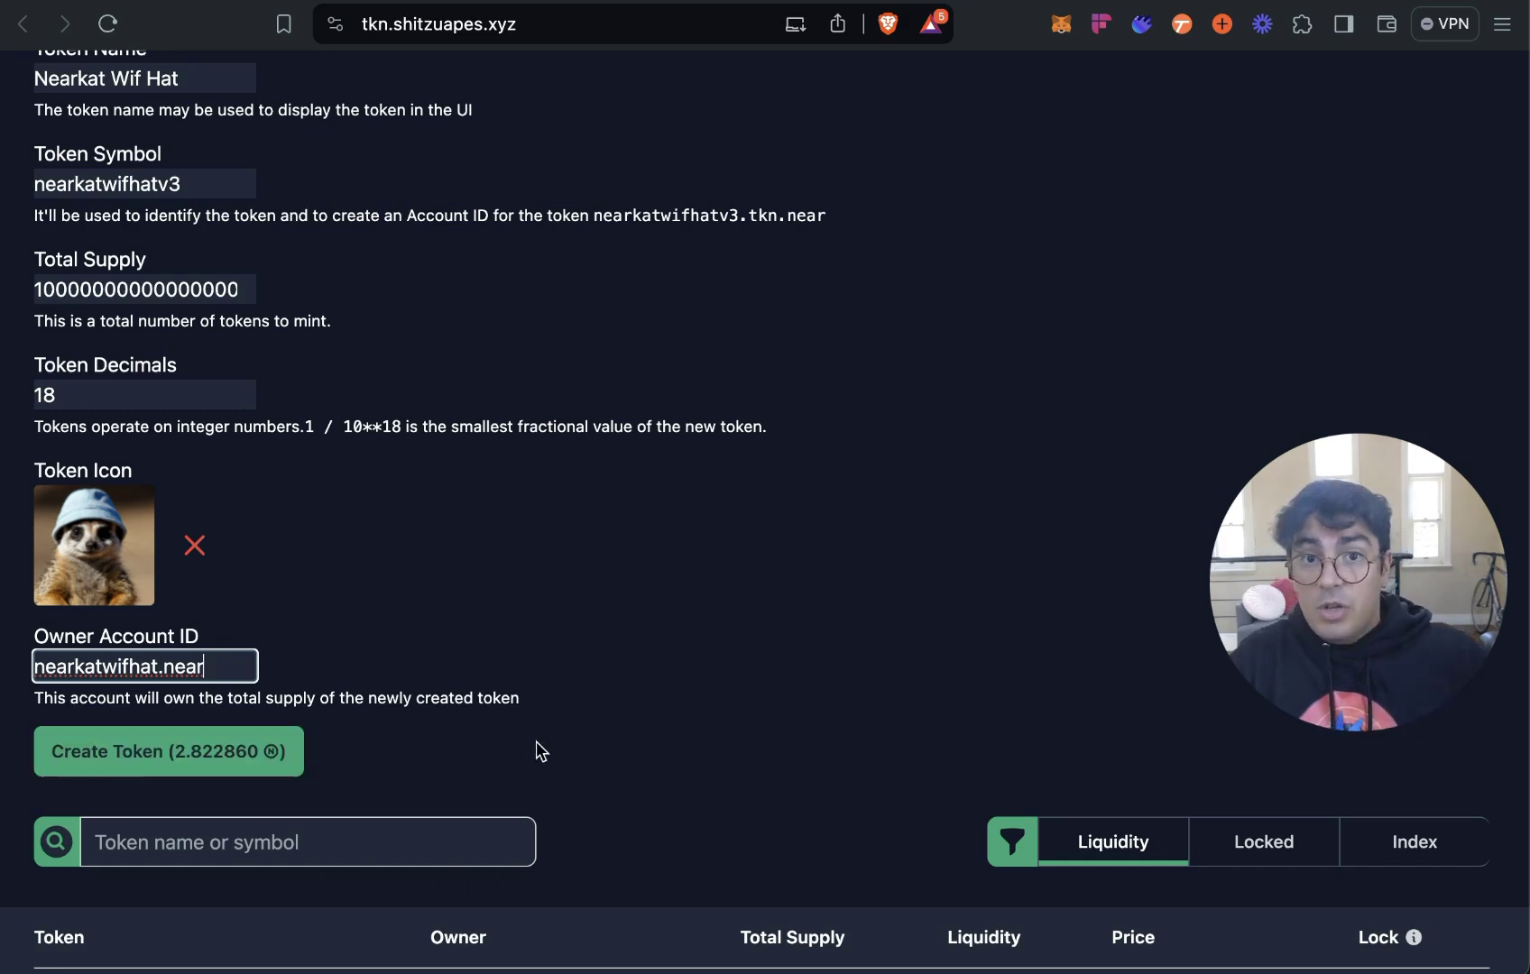
{"action": "scroll", "coordinate": [738, 452], "scroll_direction": "up", "scroll_amount": 3}
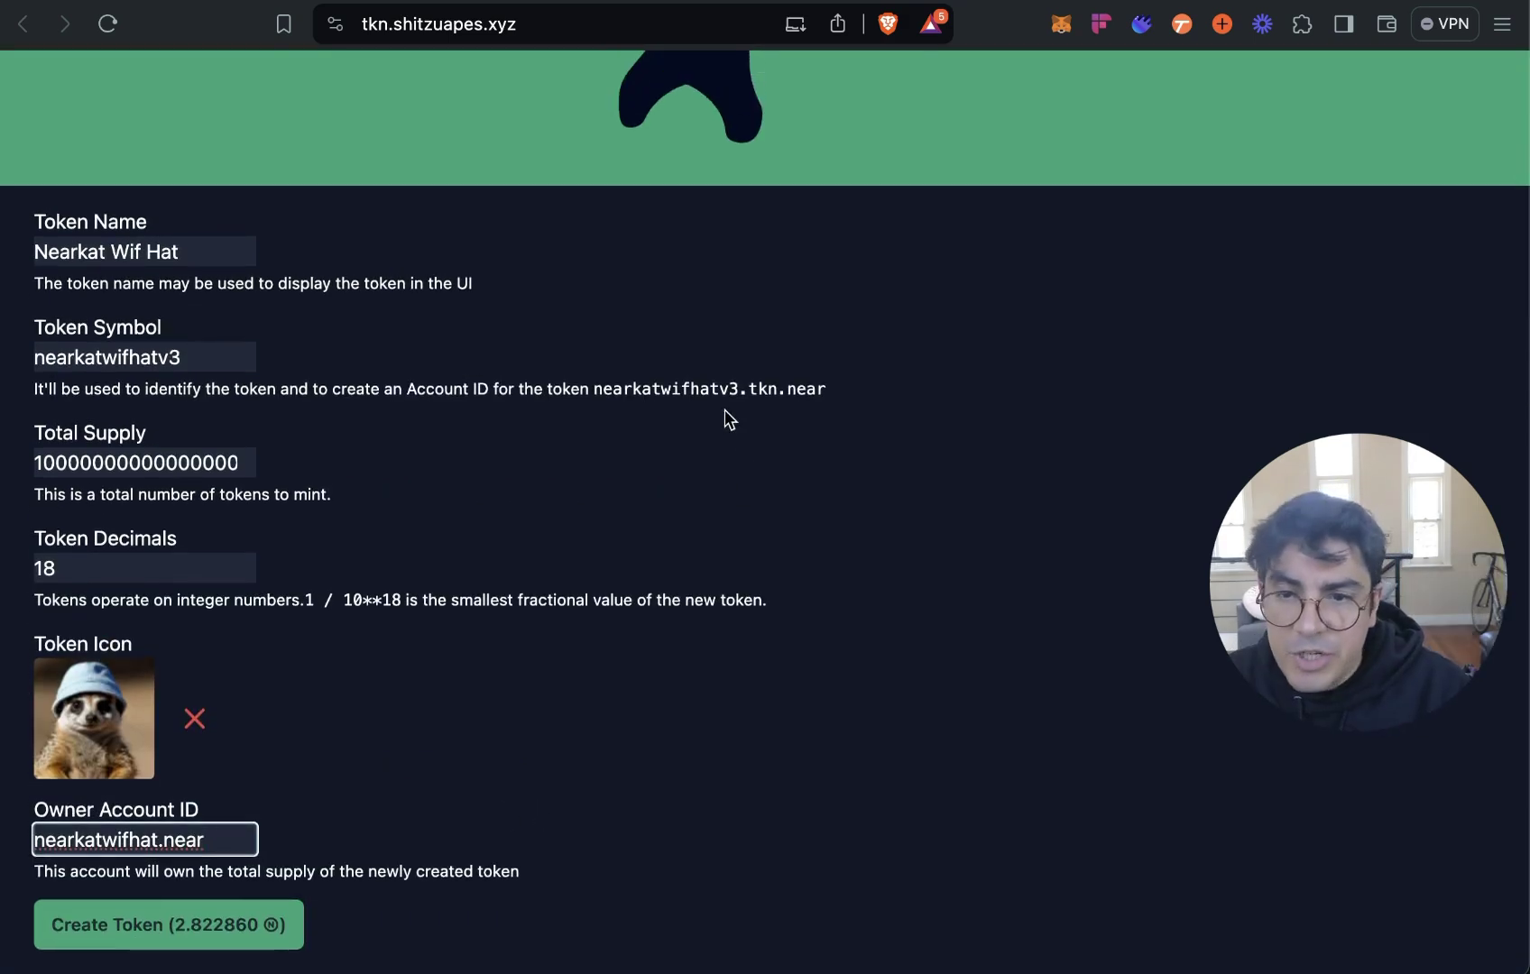
{"action": "scroll", "coordinate": [107, 265], "scroll_direction": "down", "scroll_amount": 3}
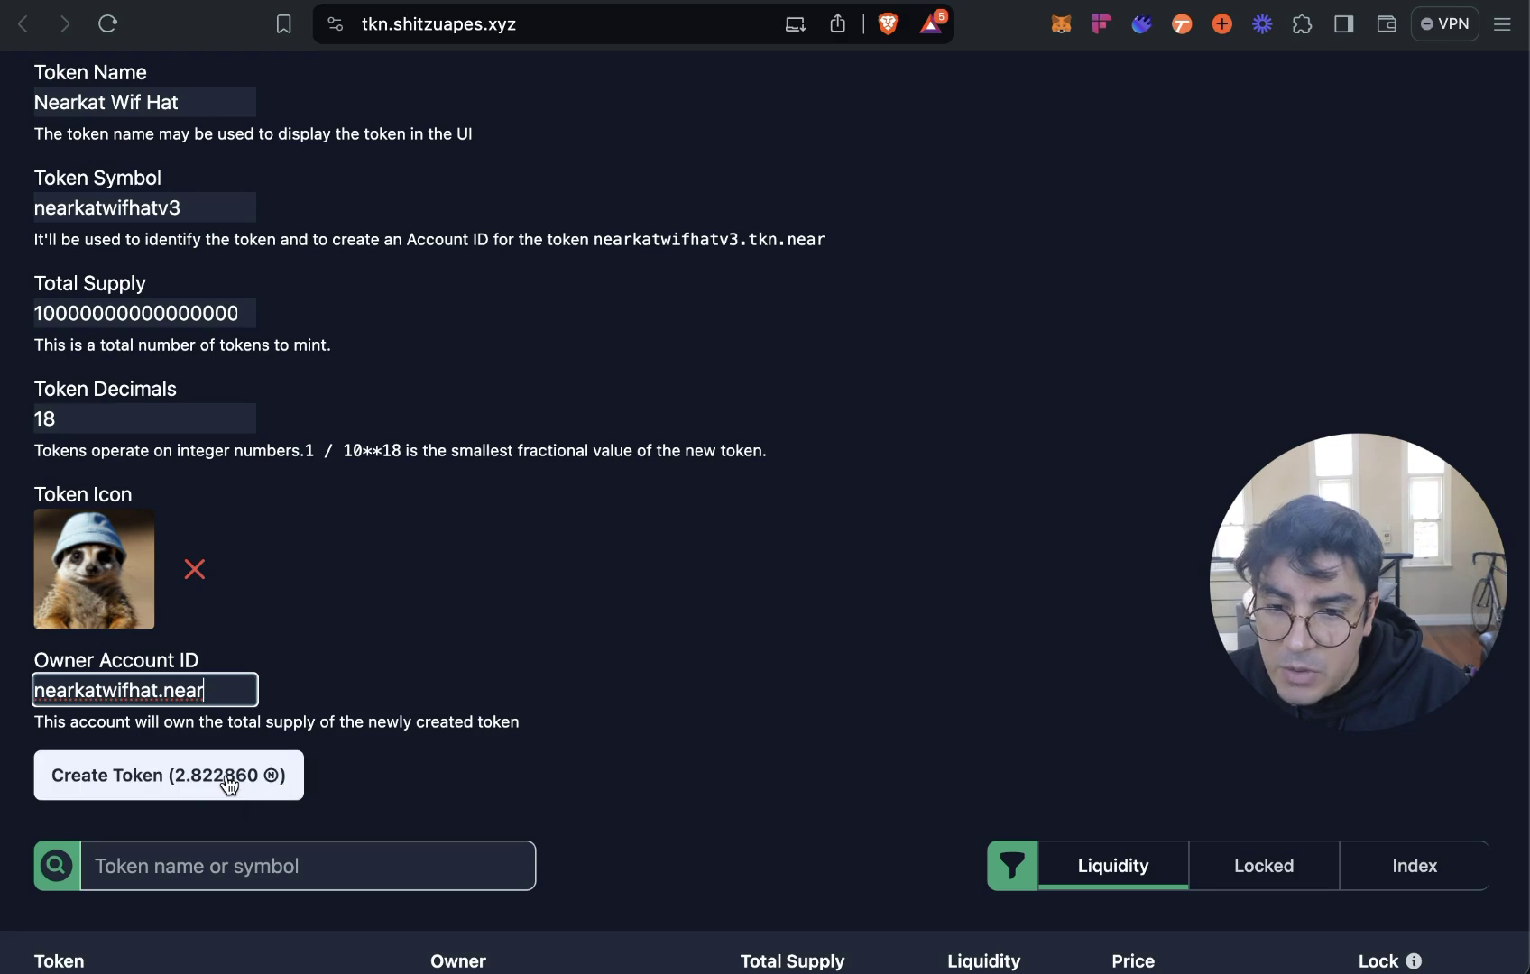
Submit Create Token and approve the 2.8228 NEAR payment in Meteor Wallet.
{"action": "left_click", "coordinate": [270, 767]}
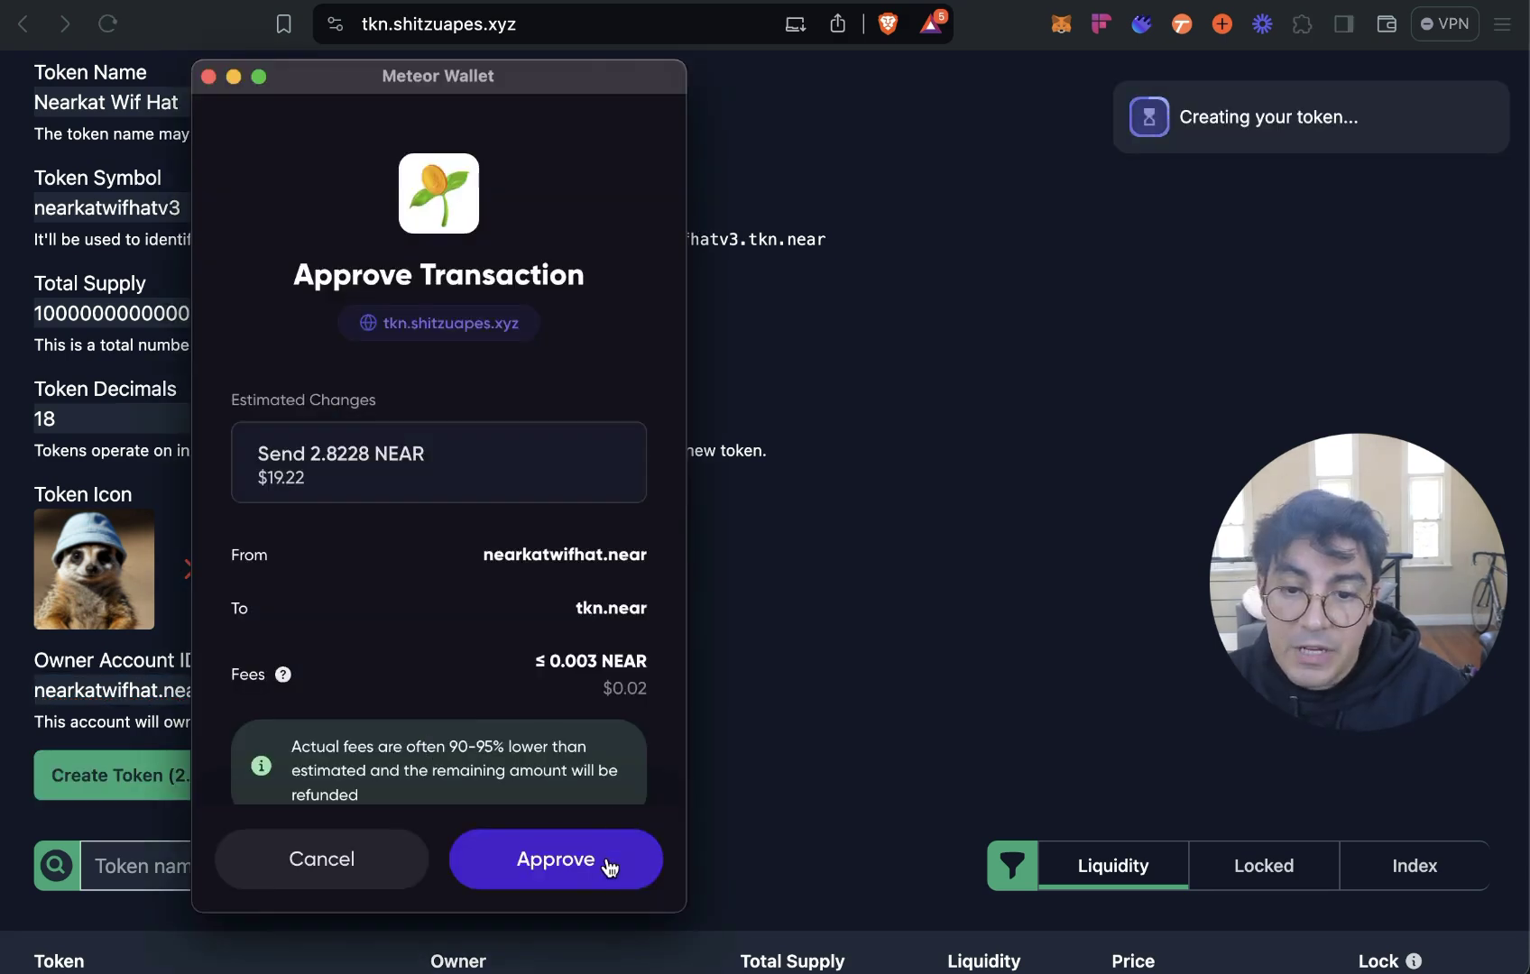
{"action": "left_click", "coordinate": [606, 861]}
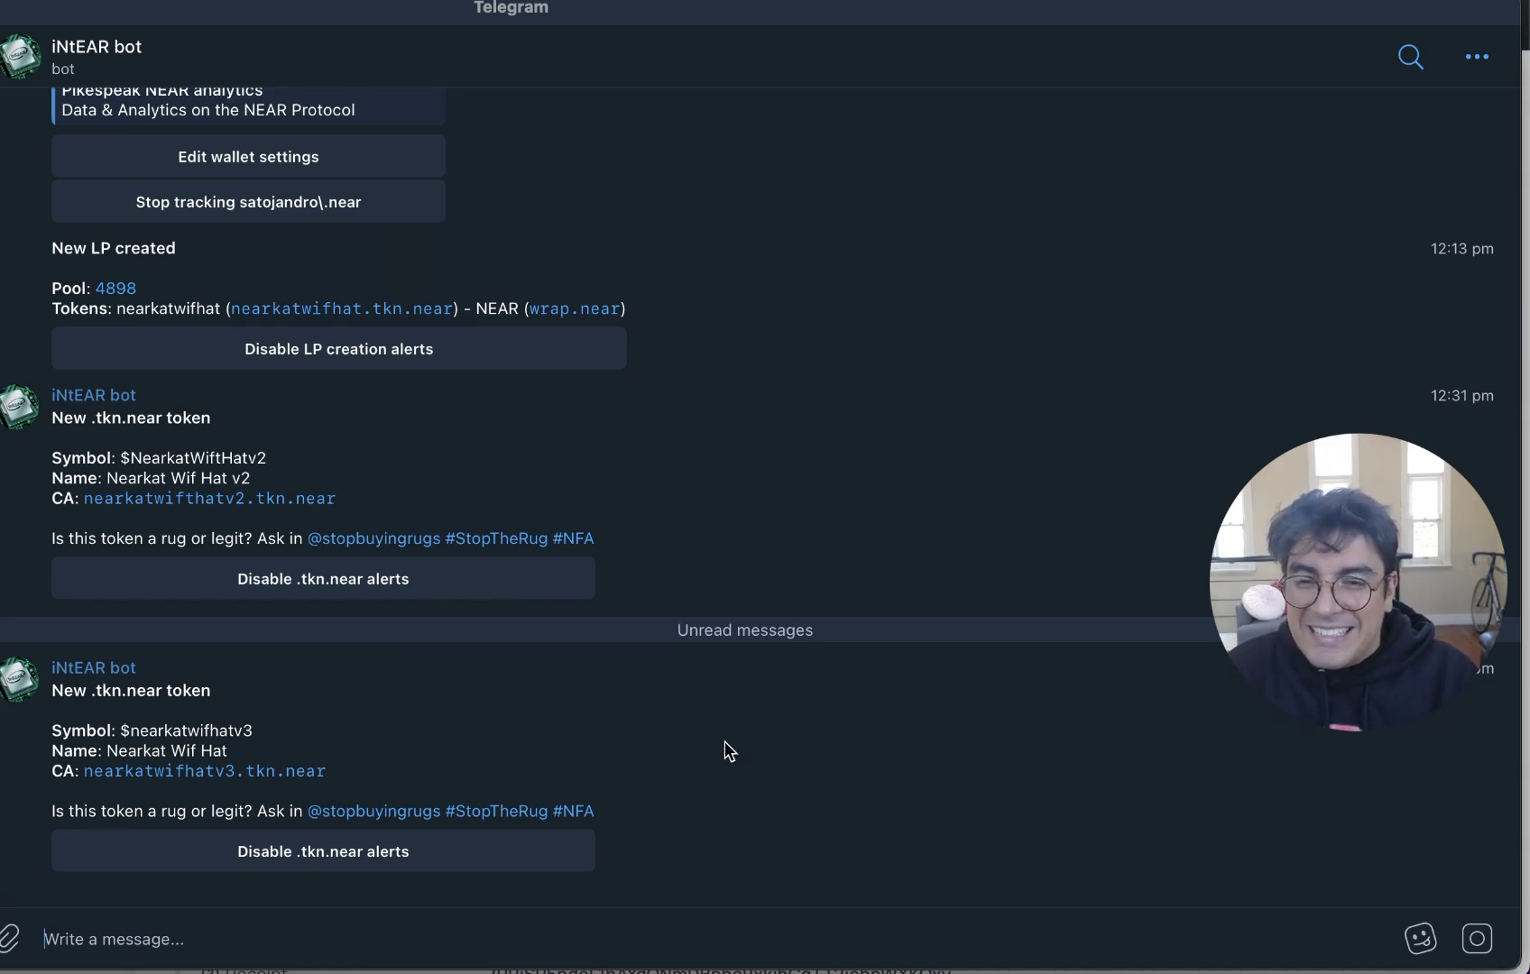
Read through the $STOP coin group chat in Telegram, then return to the Ref Finance AVB-NEAR pool tab.
{"action": "scroll", "coordinate": [728, 749], "scroll_direction": "up", "scroll_amount": 3}
{"action": "scroll", "coordinate": [727, 746], "scroll_direction": "up", "scroll_amount": 3}
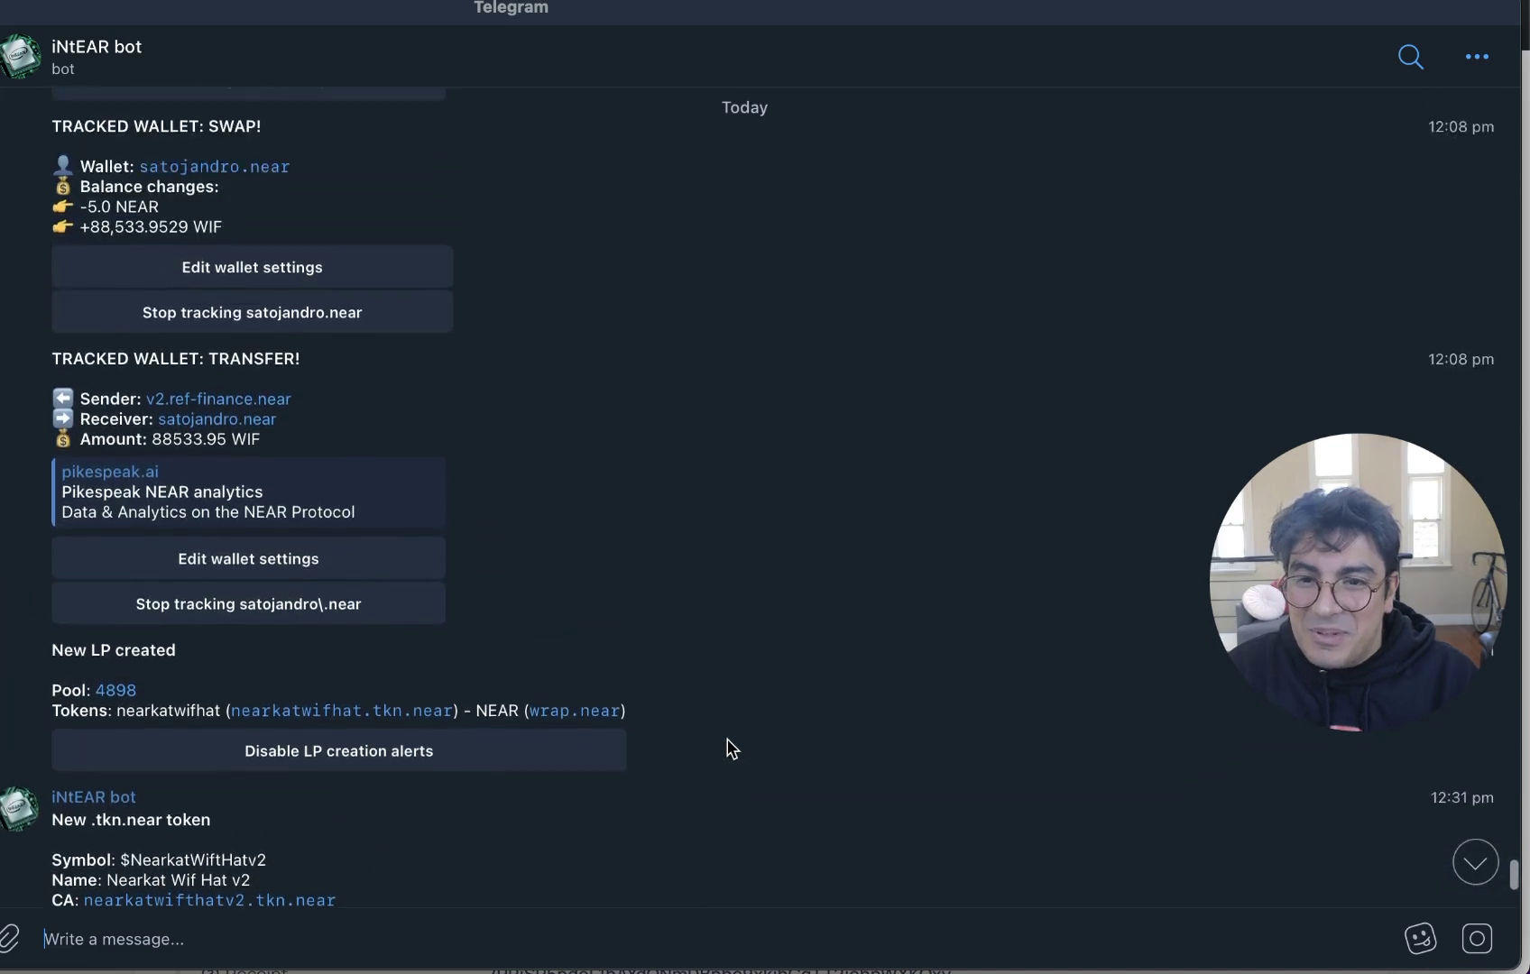
{"action": "scroll", "coordinate": [727, 745], "scroll_direction": "down", "scroll_amount": 6}
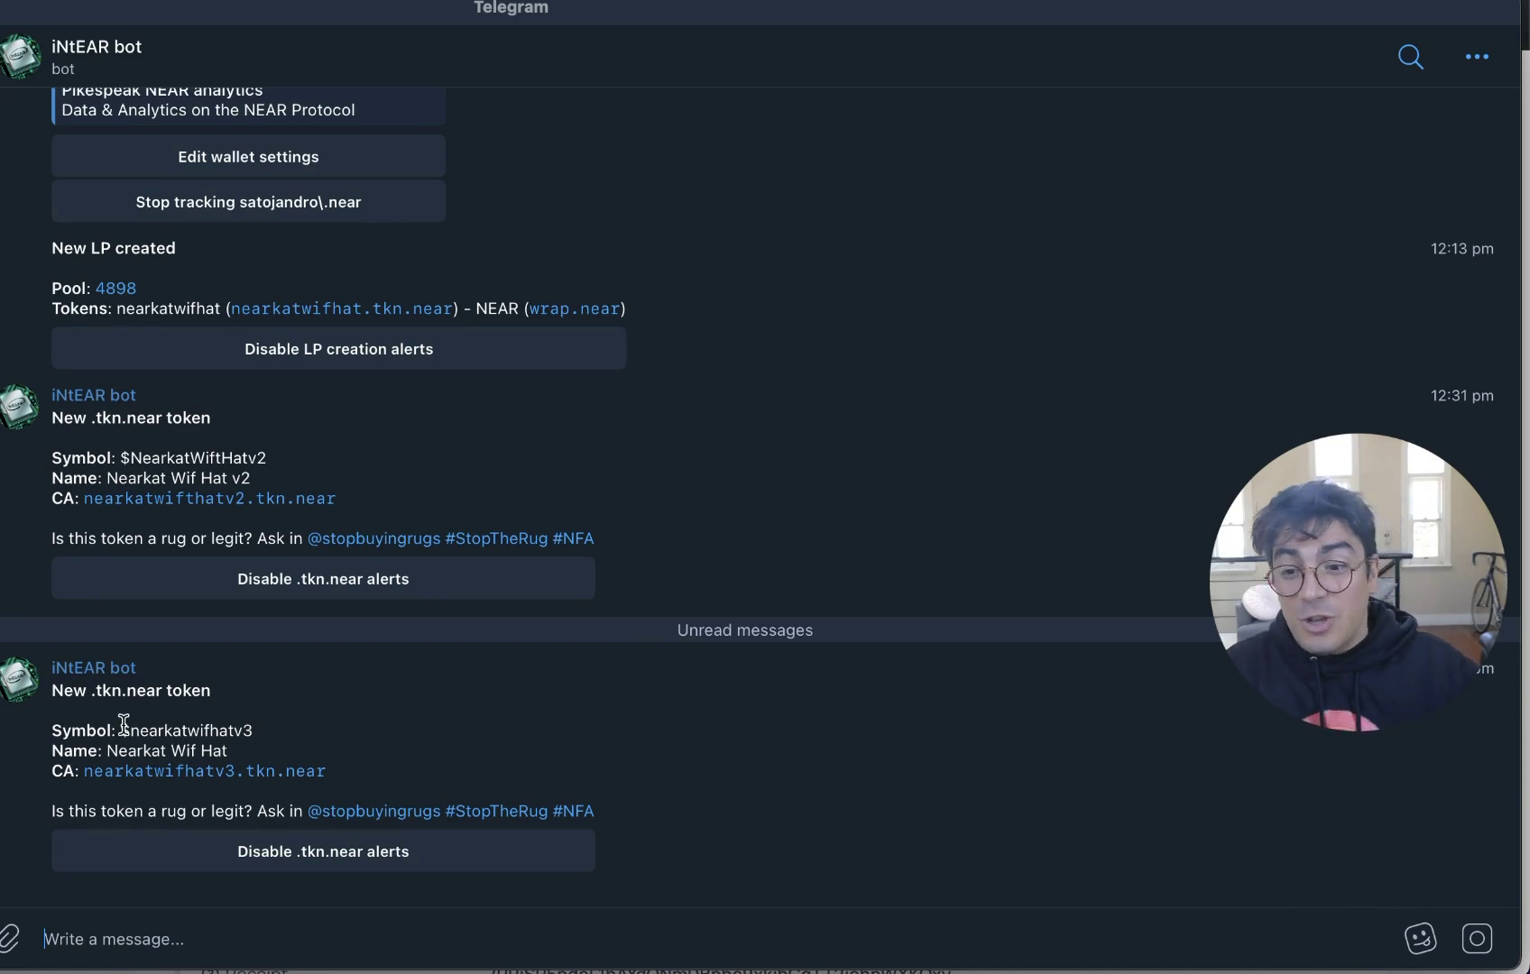
{"action": "left_click", "coordinate": [3, 913]}
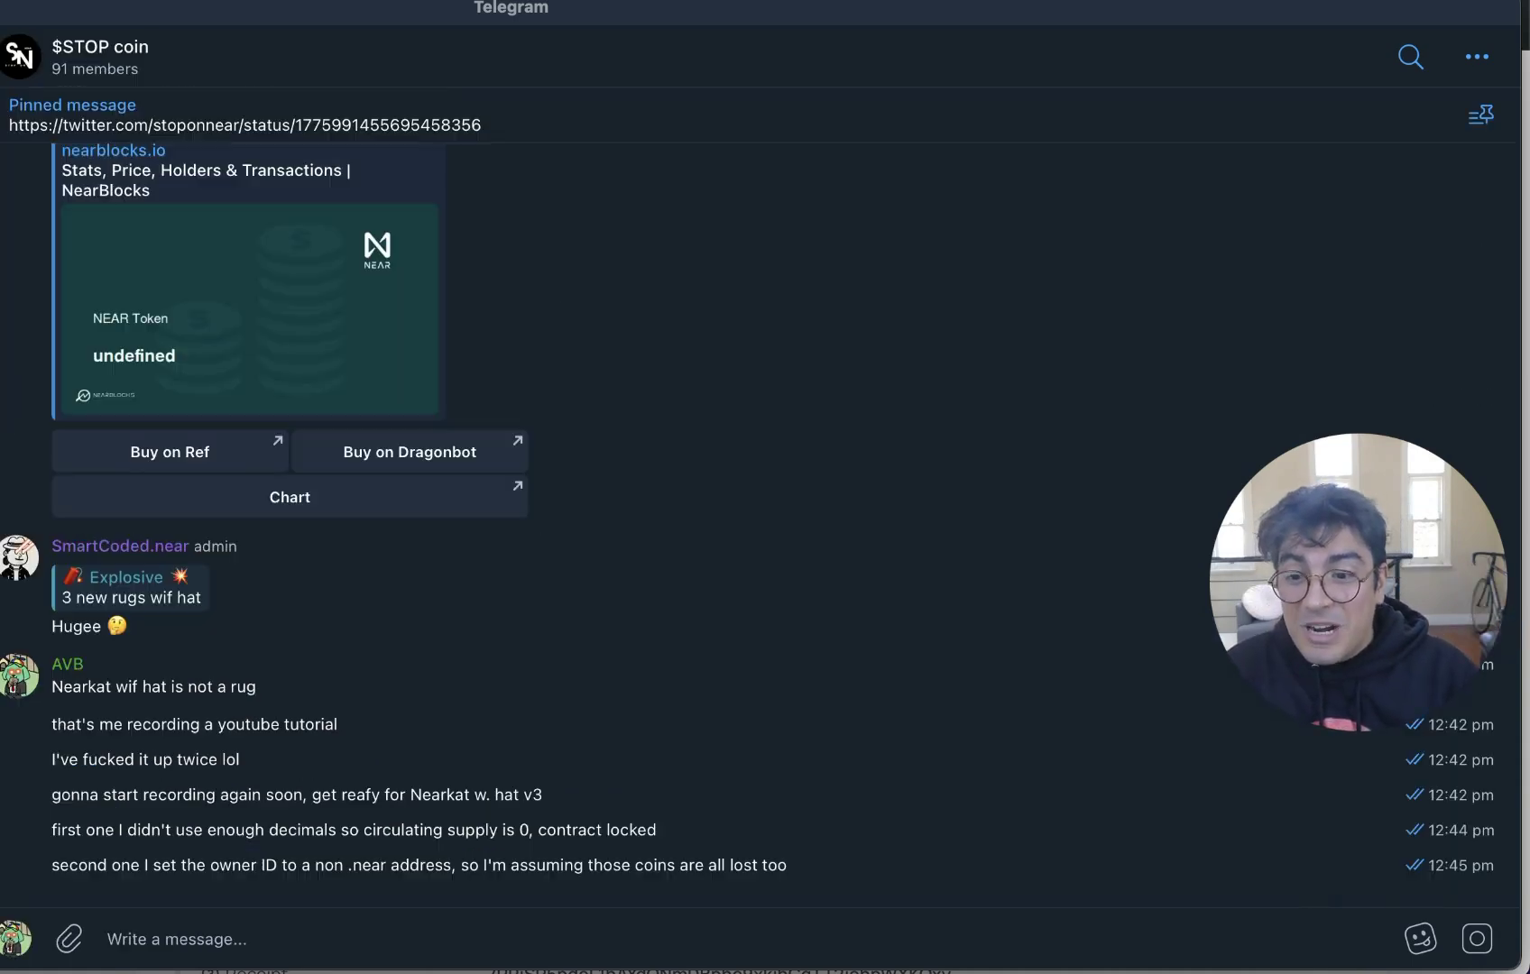
{"action": "scroll", "coordinate": [622, 564], "scroll_direction": "up", "scroll_amount": 5}
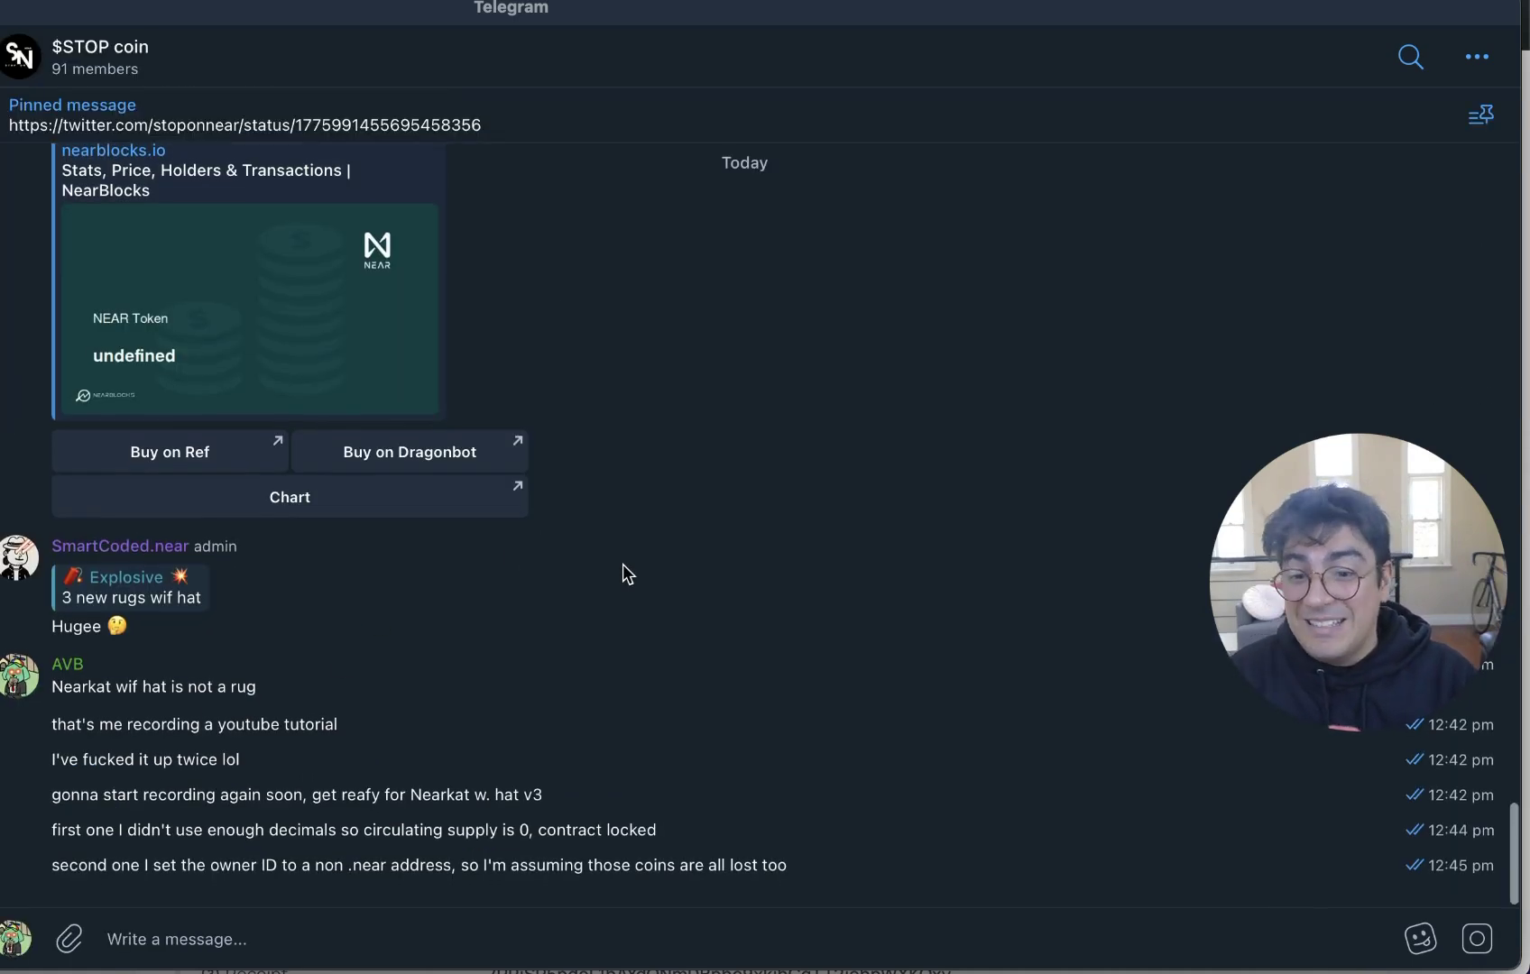
{"action": "scroll", "coordinate": [628, 573], "scroll_direction": "up", "scroll_amount": 10}
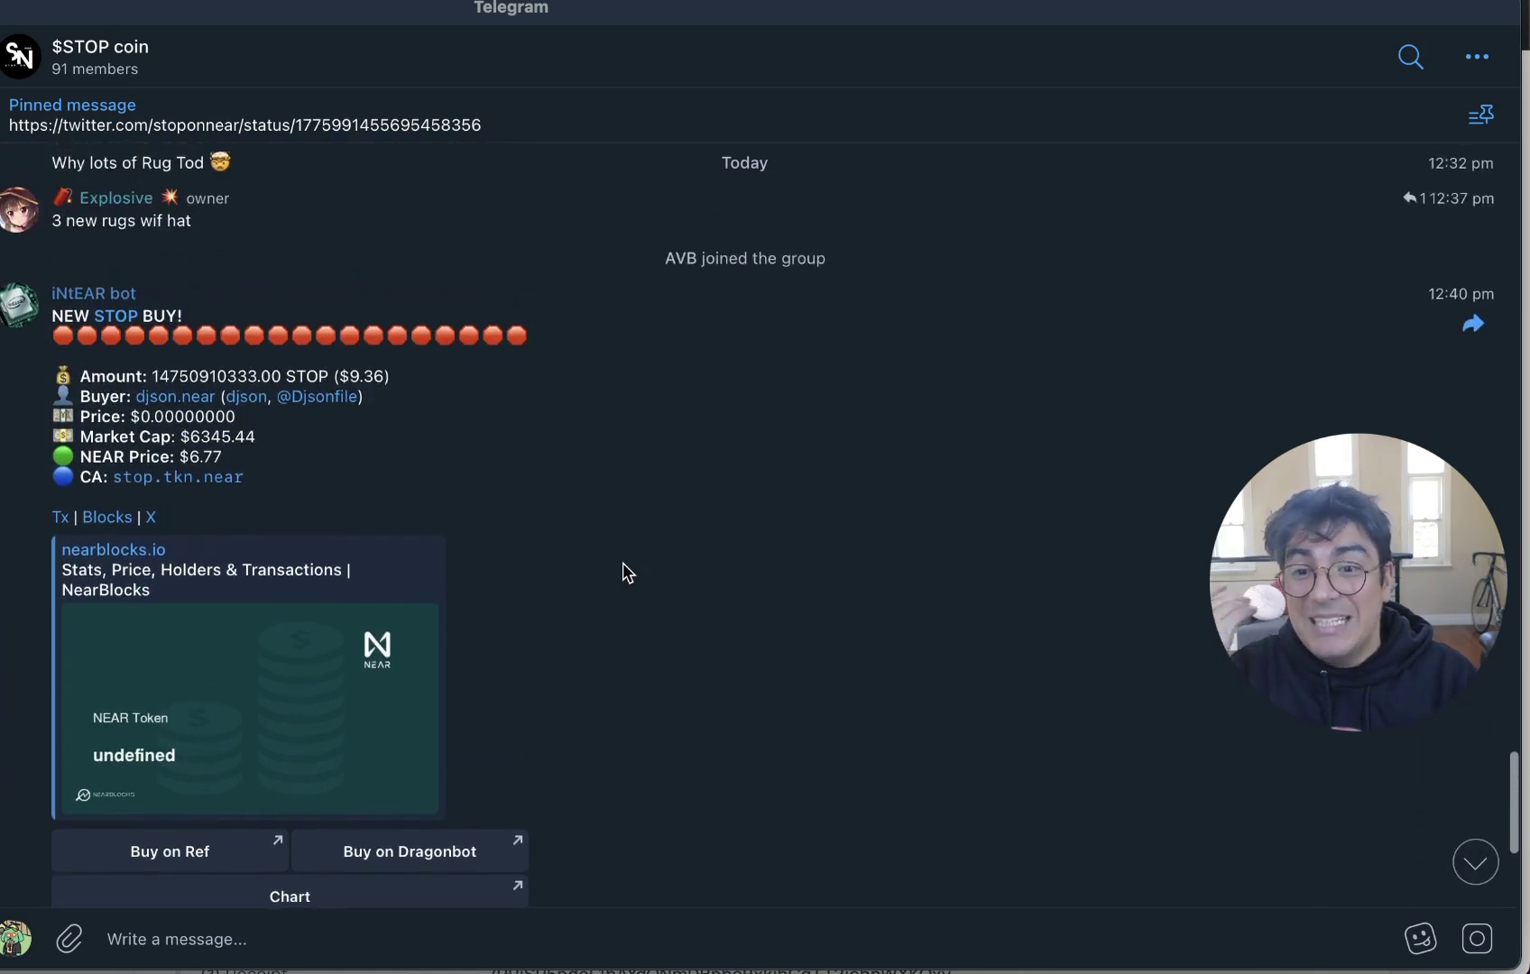
{"action": "scroll", "coordinate": [628, 572], "scroll_direction": "up", "scroll_amount": 4}
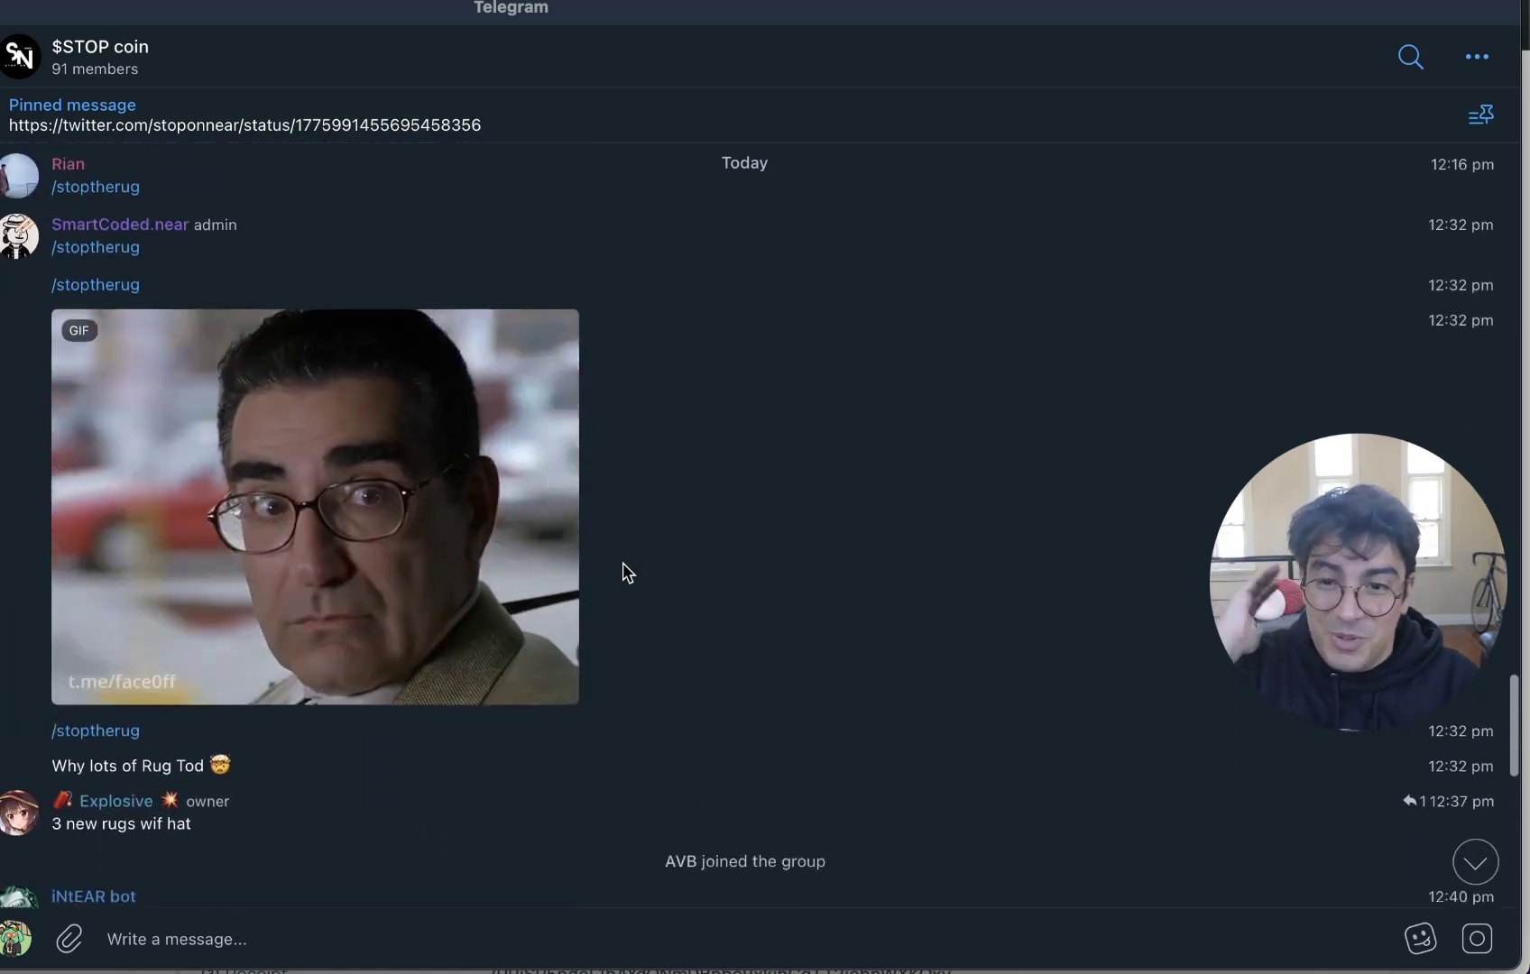
{"action": "scroll", "coordinate": [626, 572], "scroll_direction": "down", "scroll_amount": 3}
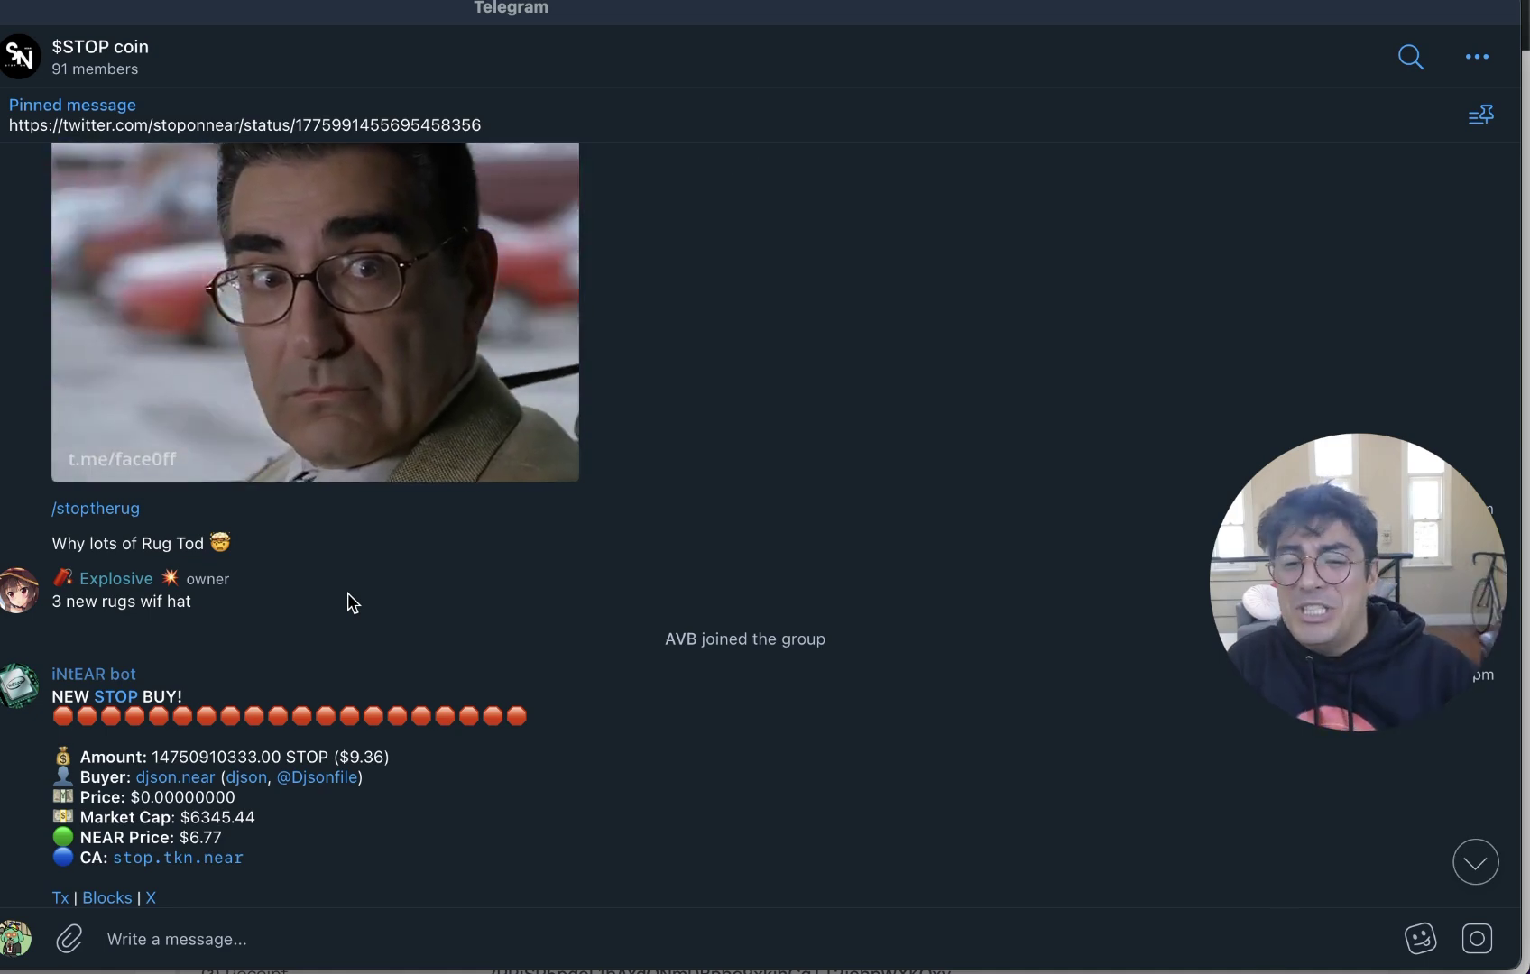
{"action": "scroll", "coordinate": [380, 600], "scroll_direction": "down", "scroll_amount": 10}
{"action": "scroll", "coordinate": [381, 603], "scroll_direction": "down", "scroll_amount": 7}
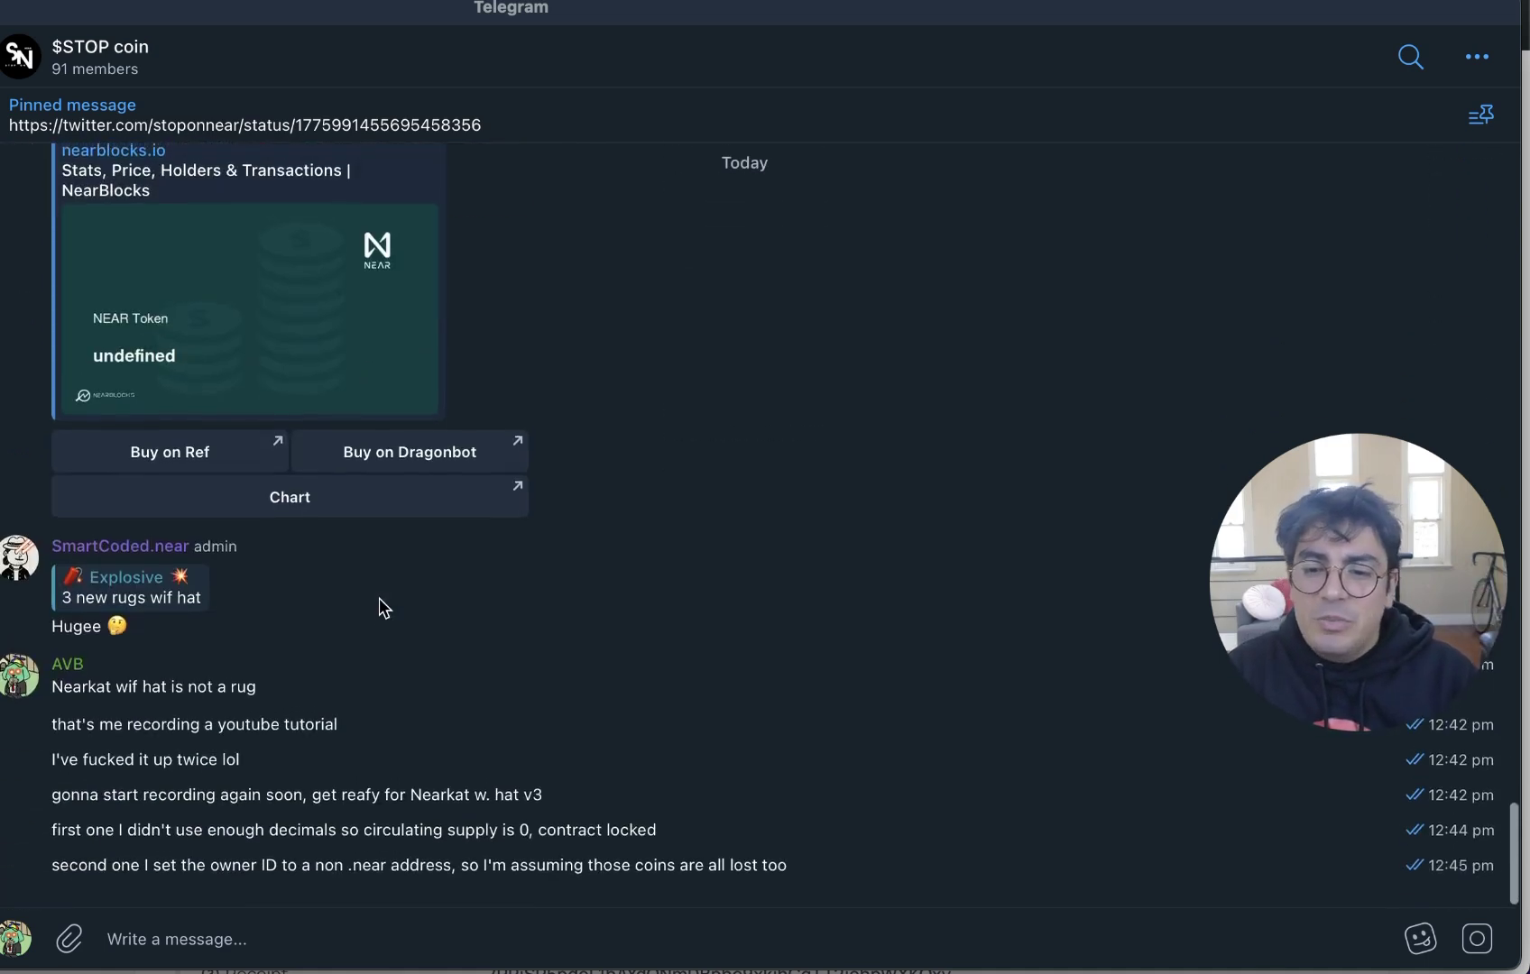
{"action": "key", "text": "super+Tab"}
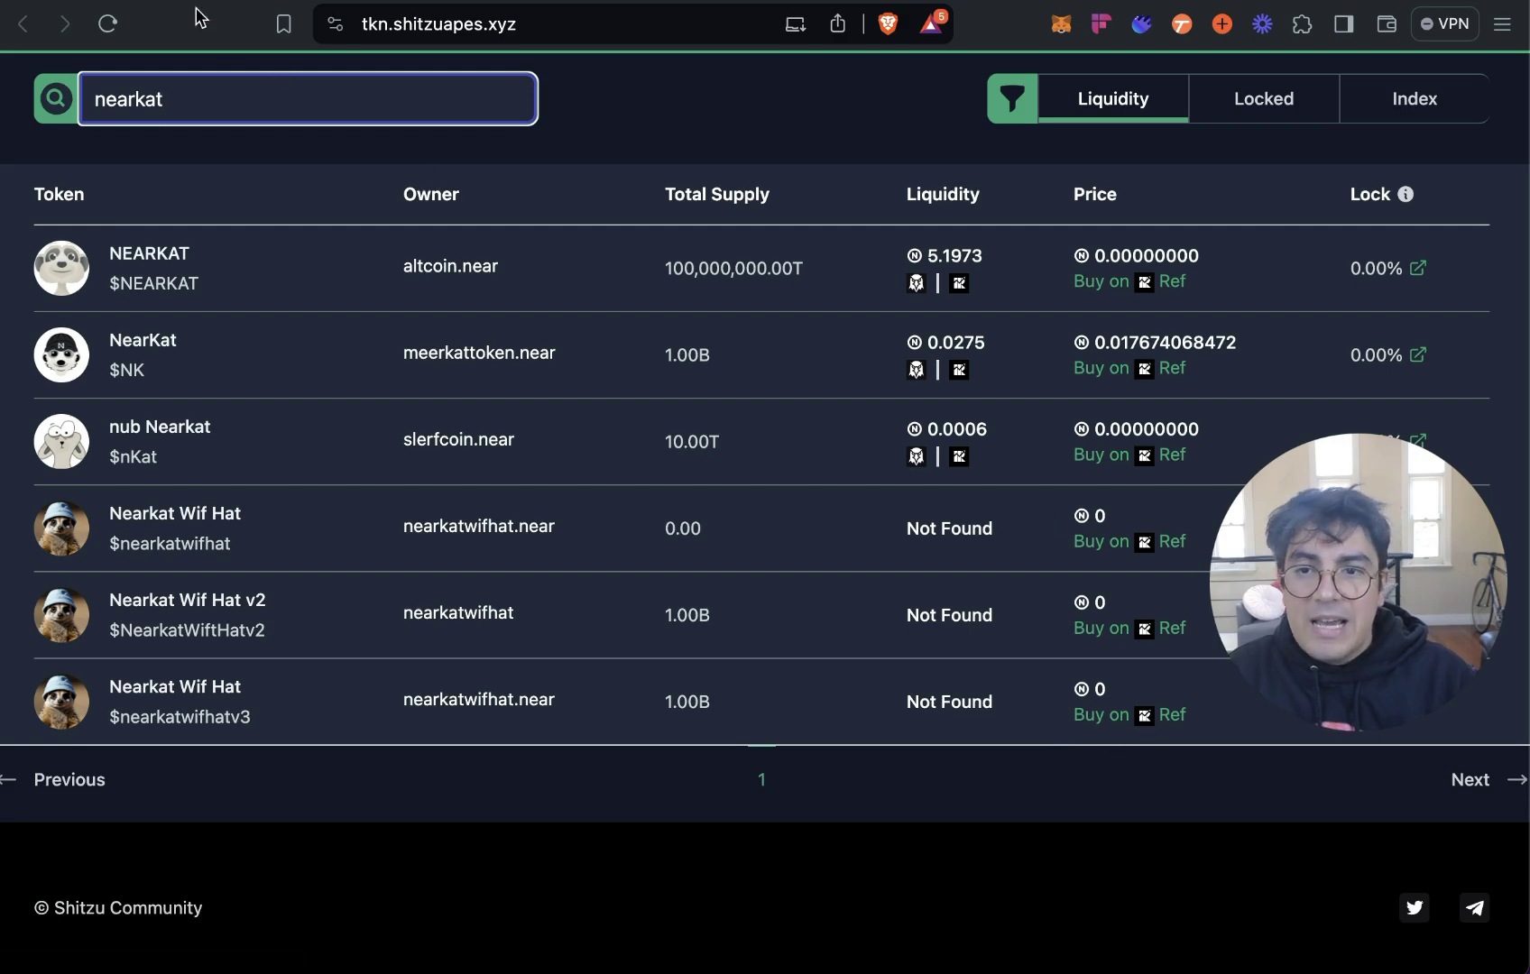
{"action": "left_click", "coordinate": [54, 68]}
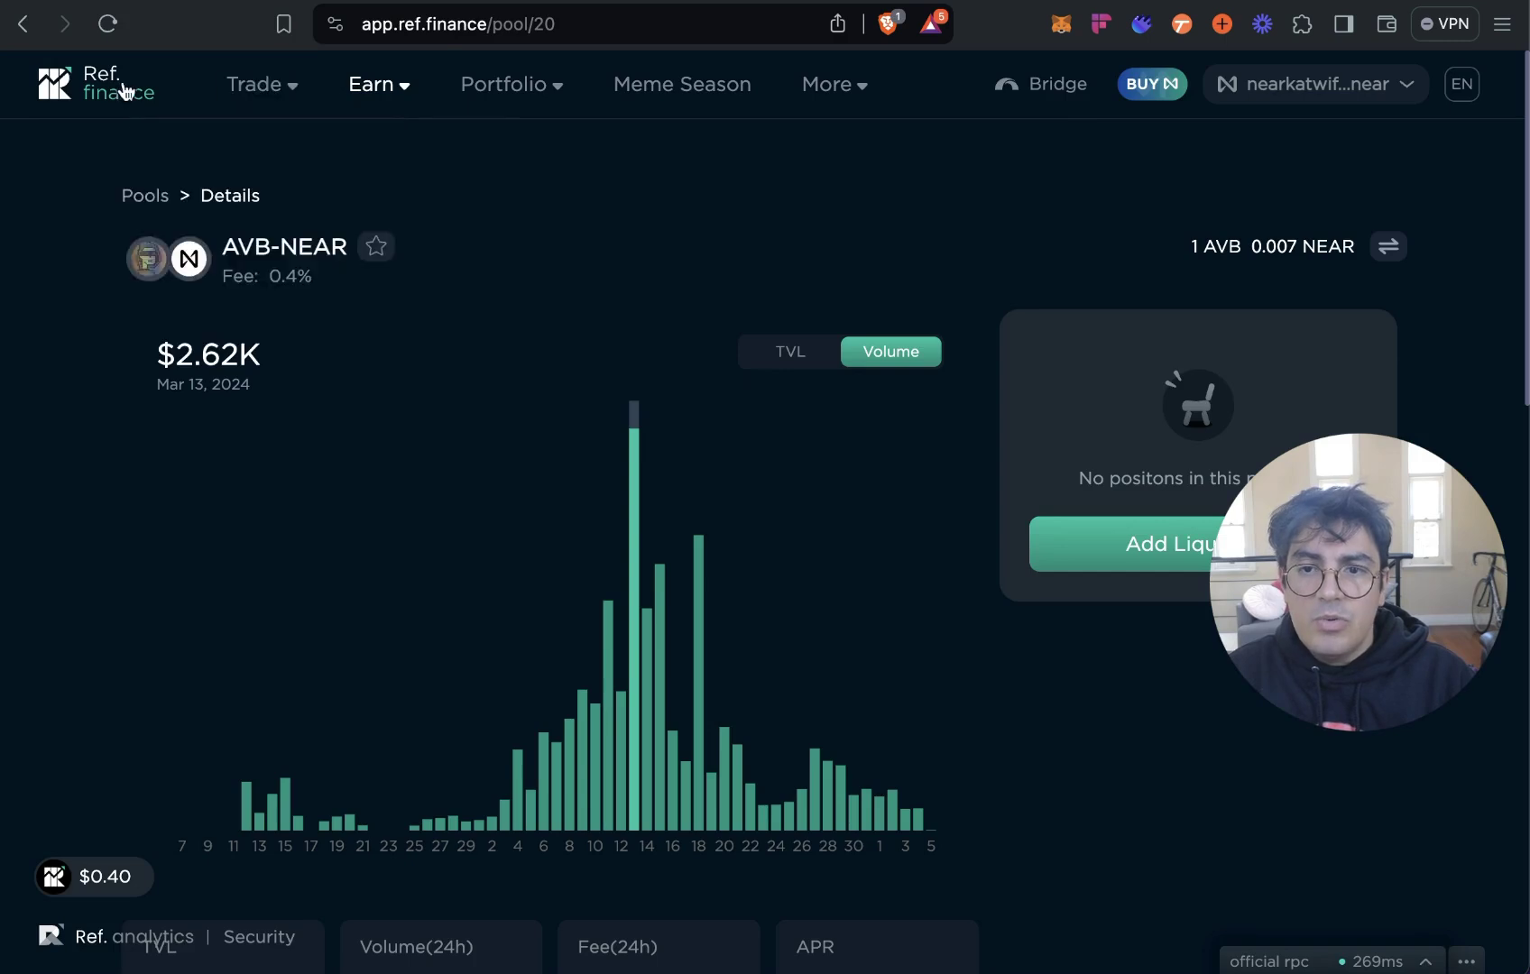
Find nearkatwifhatv3.tkn.near in Create Pool's token picker, add it, and approve the 0.1 NEAR registration.
{"action": "mouse_move", "coordinate": [365, 97]}
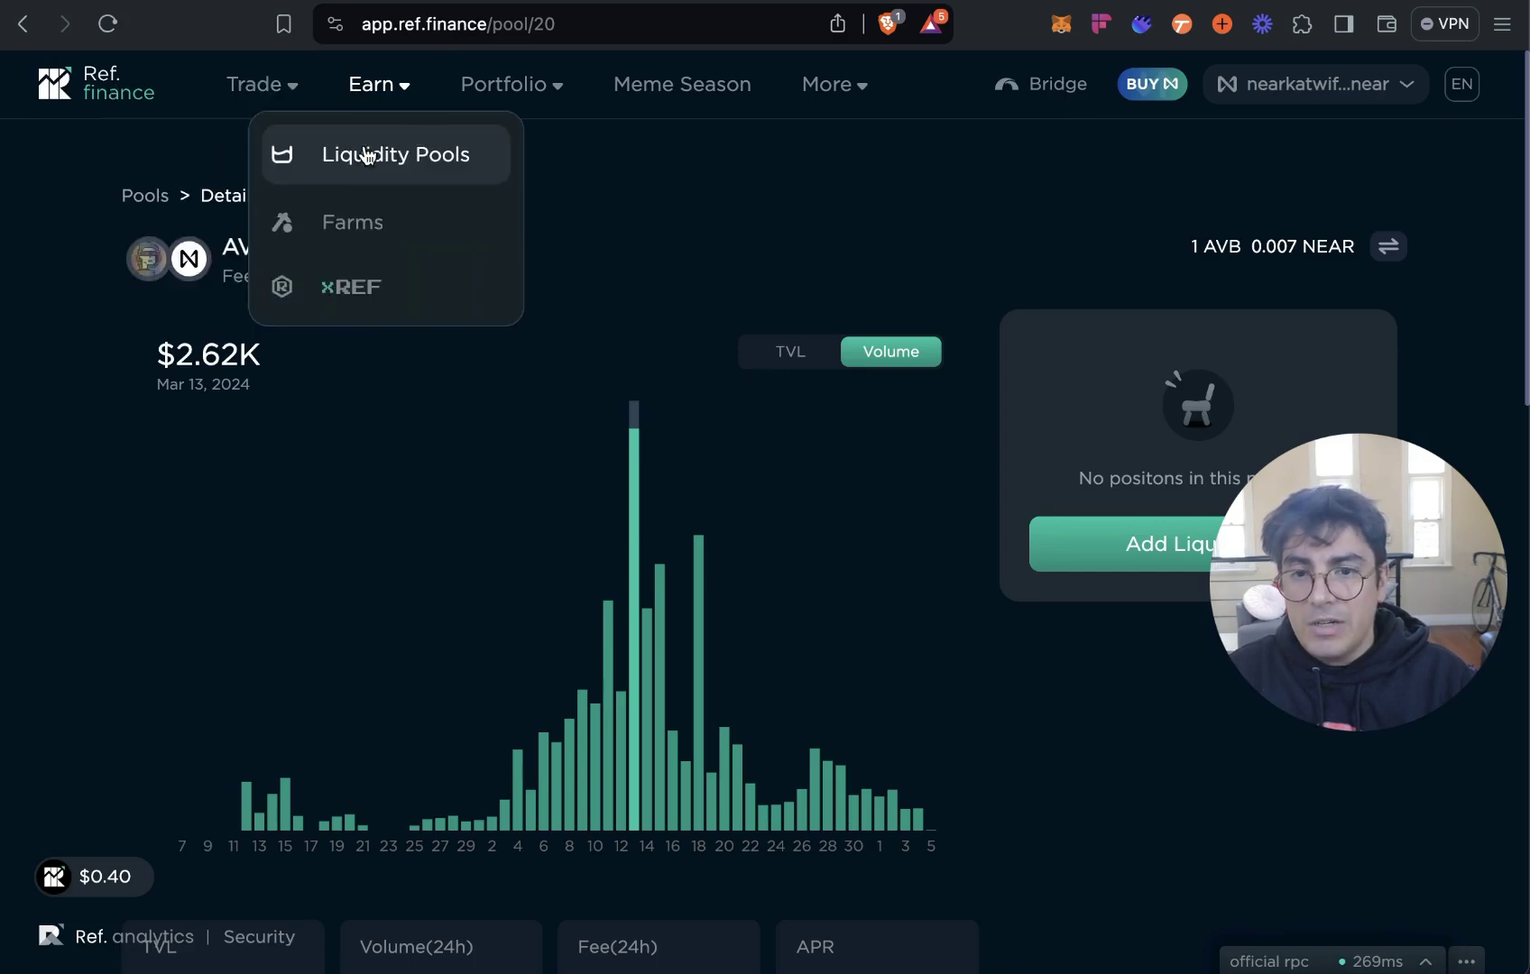
{"action": "left_click", "coordinate": [466, 159]}
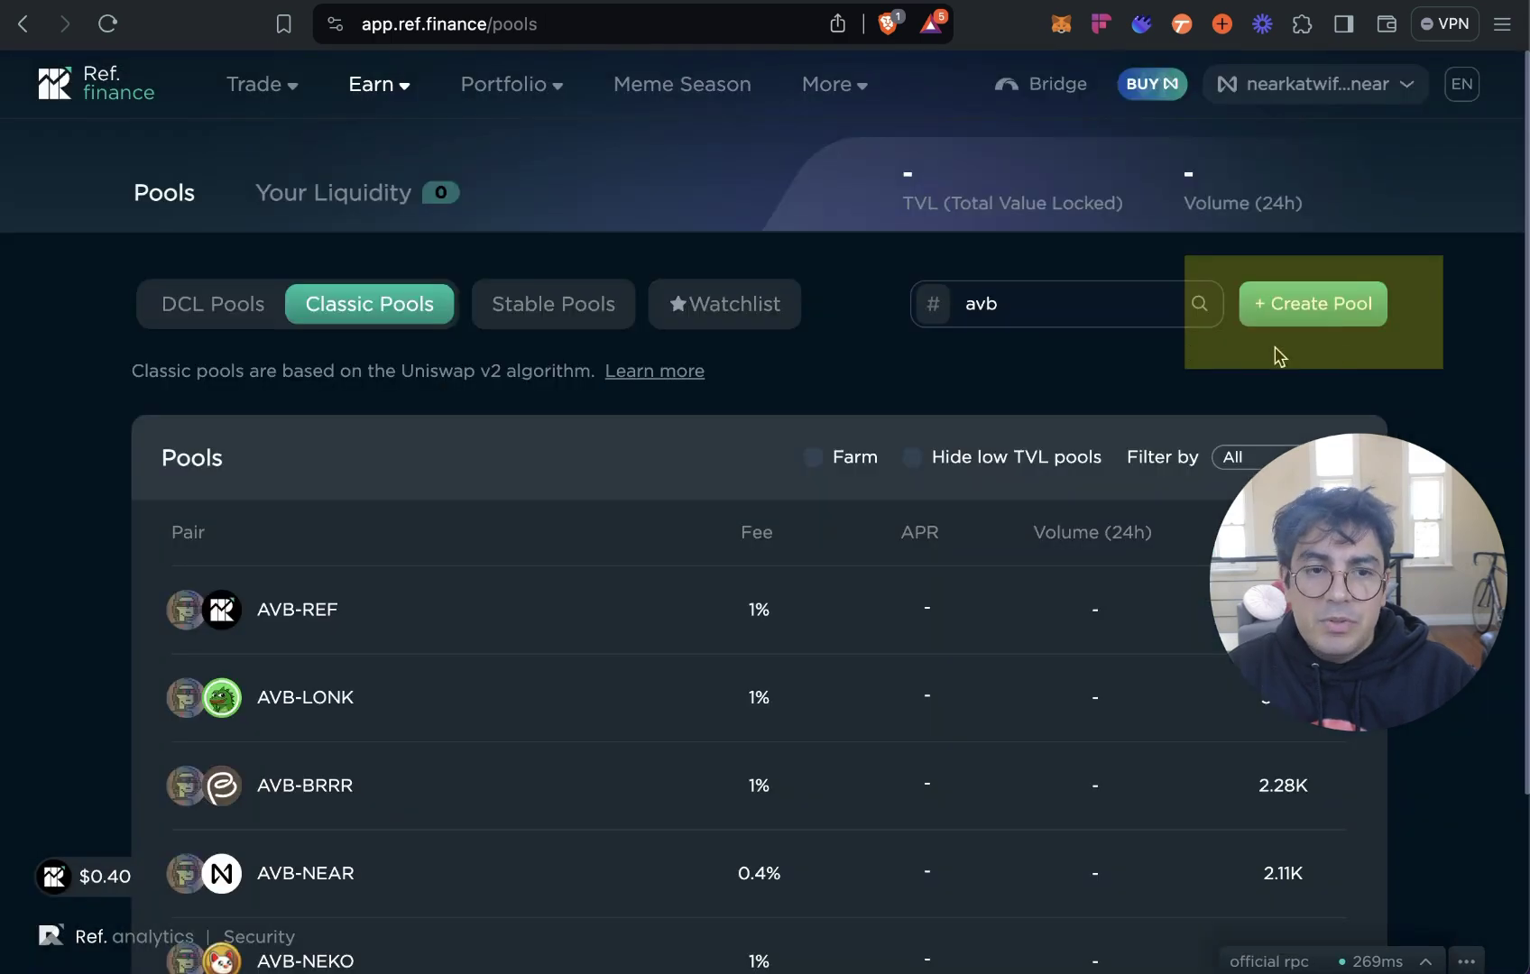
{"action": "left_click", "coordinate": [1348, 307]}
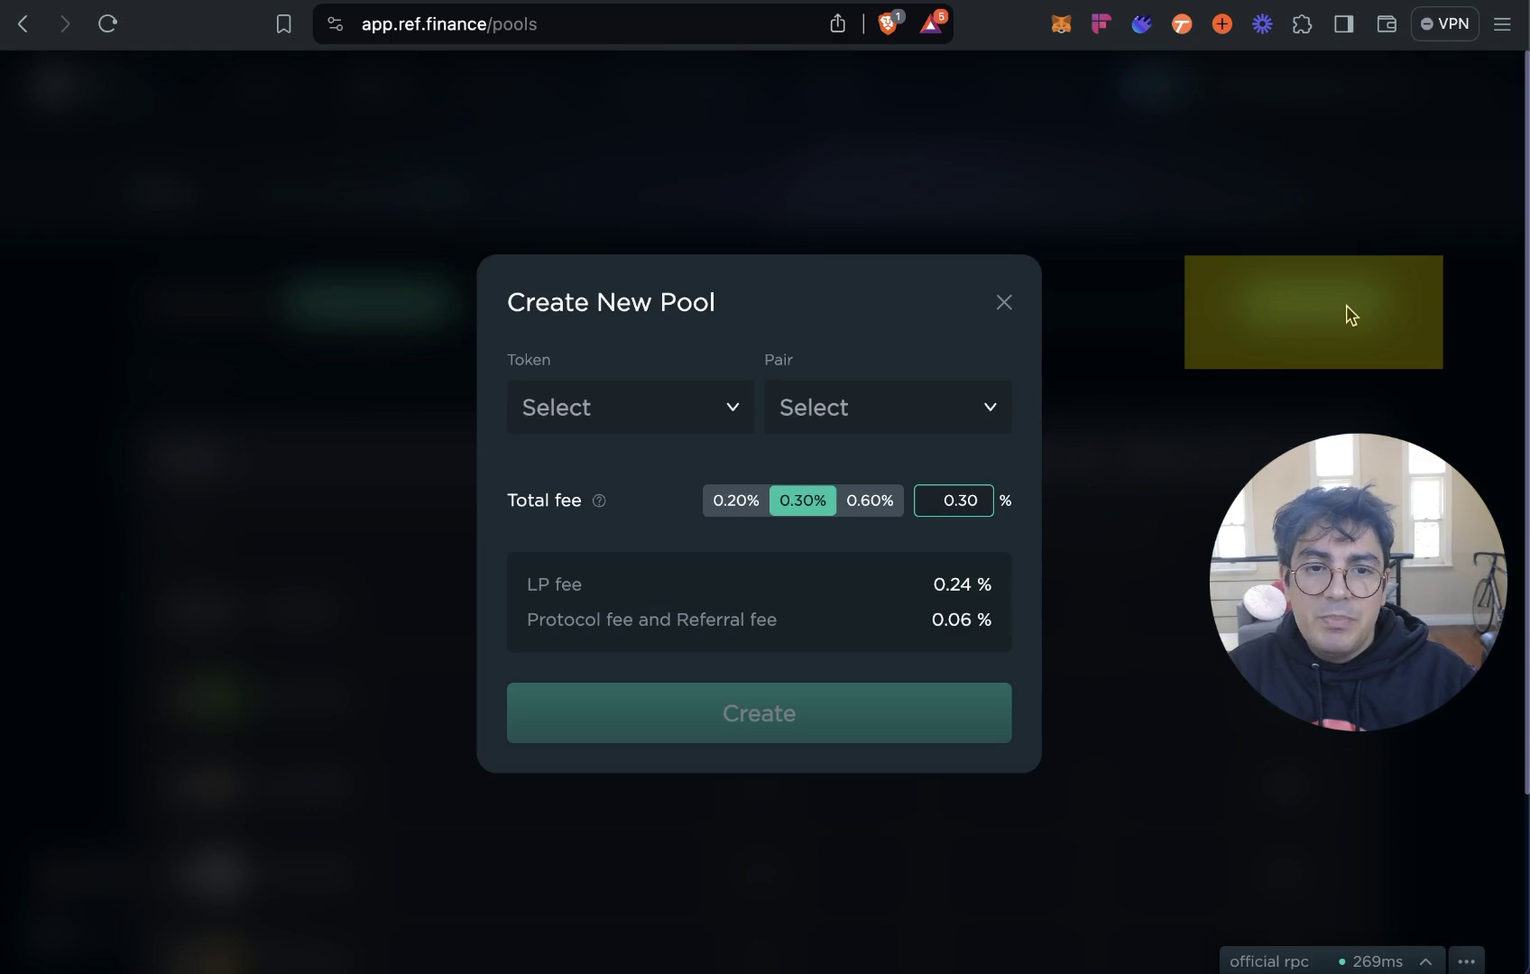
{"action": "left_click", "coordinate": [646, 415]}
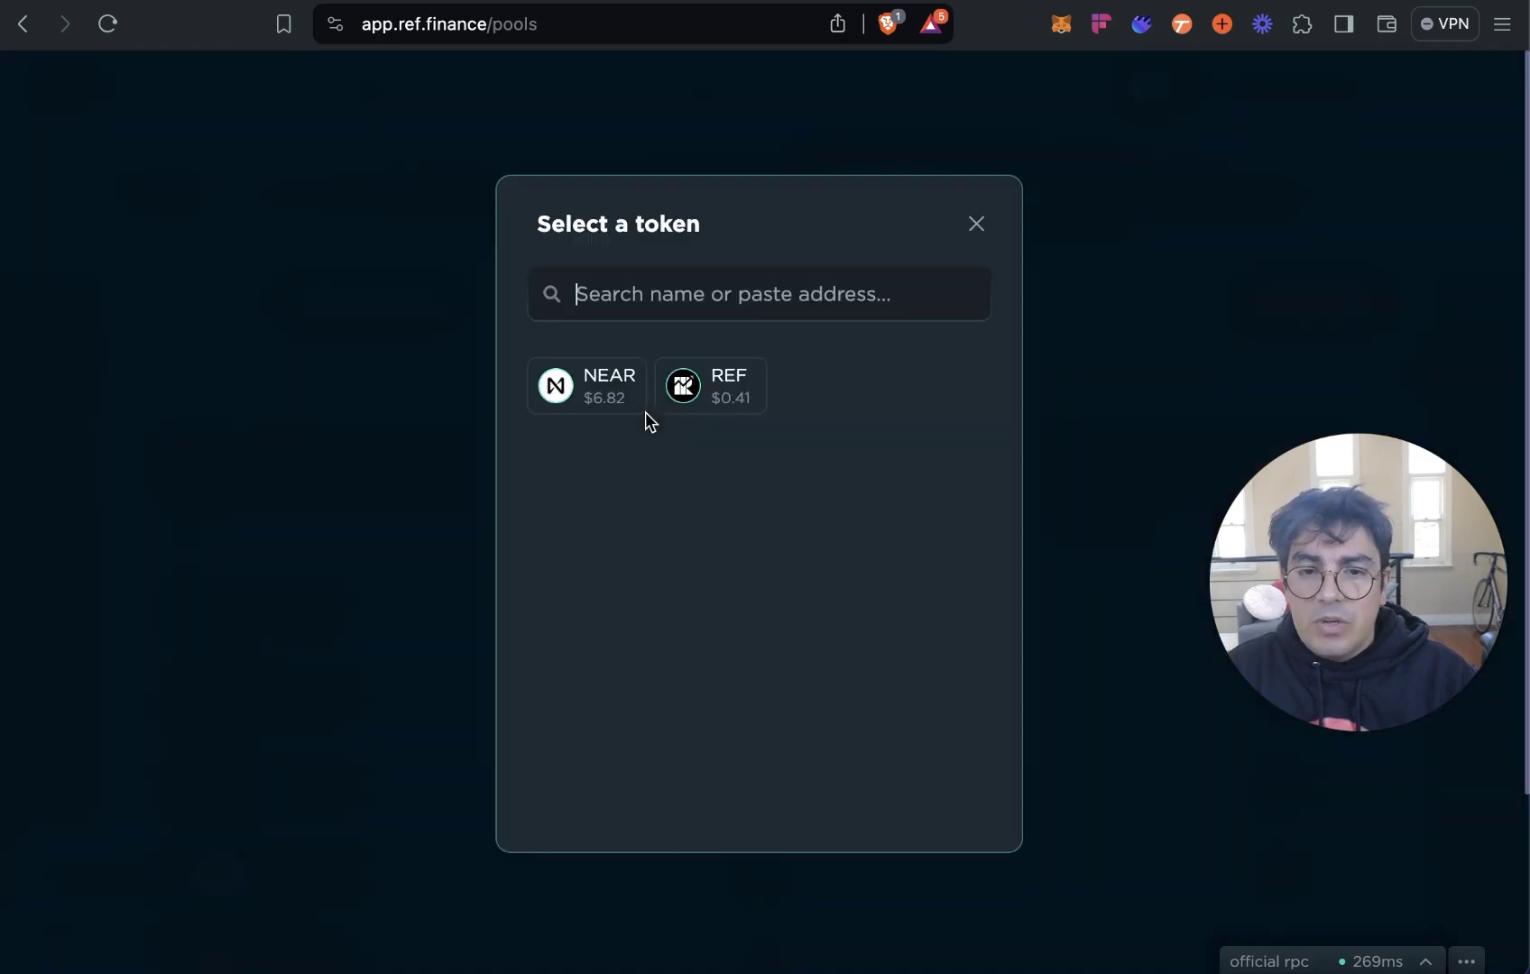
{"action": "left_click", "coordinate": [691, 287]}
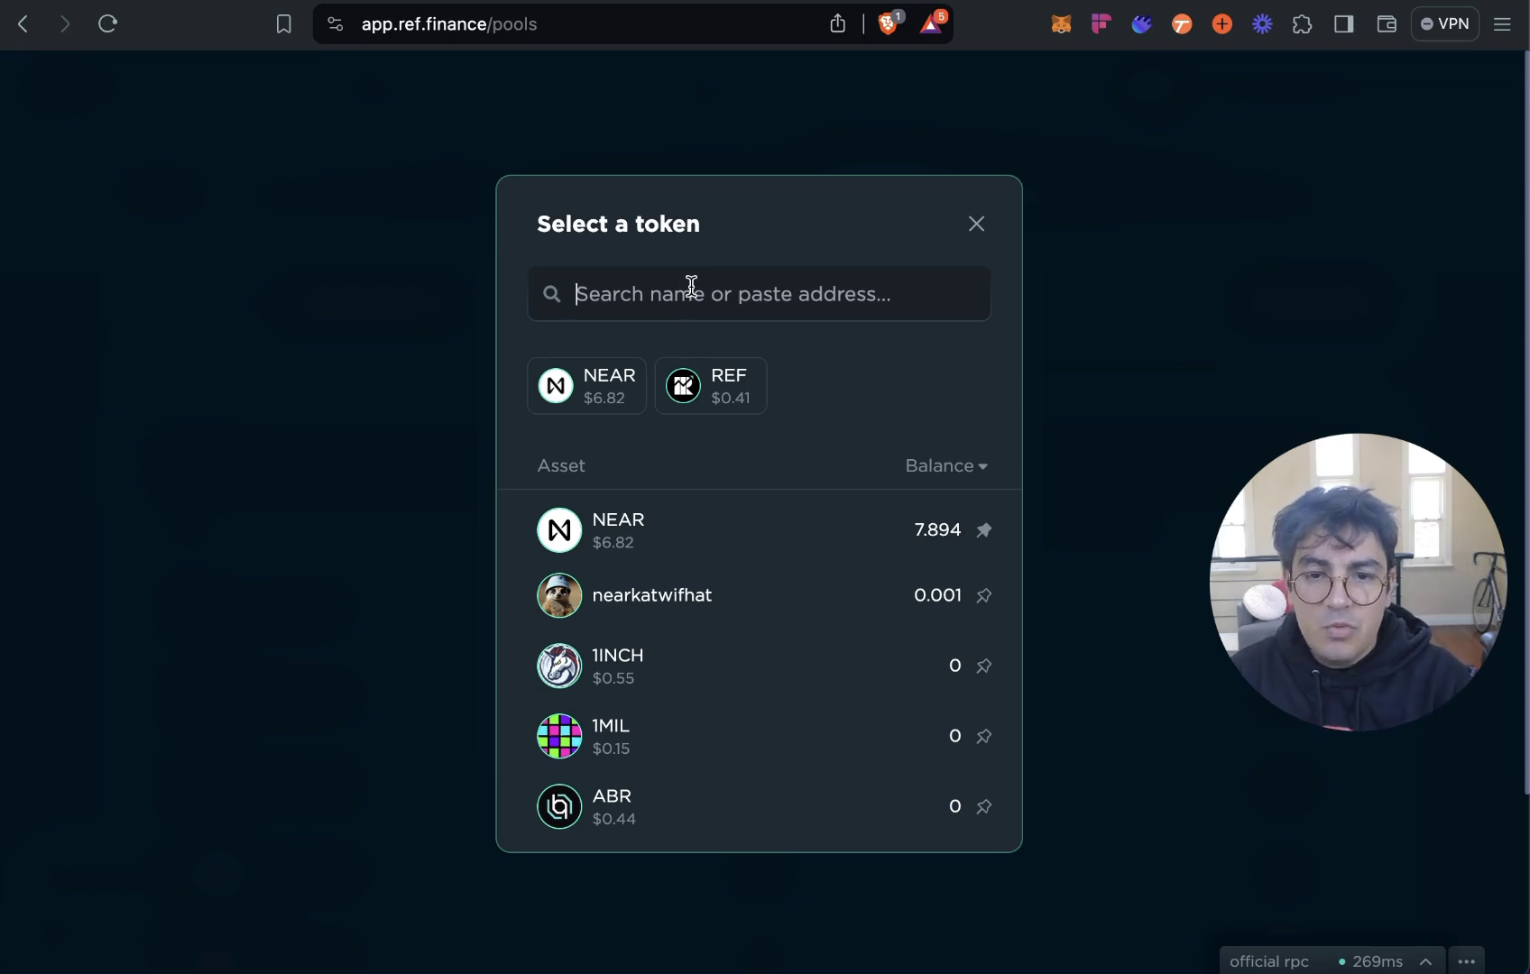
{"action": "type", "text": "nea"}
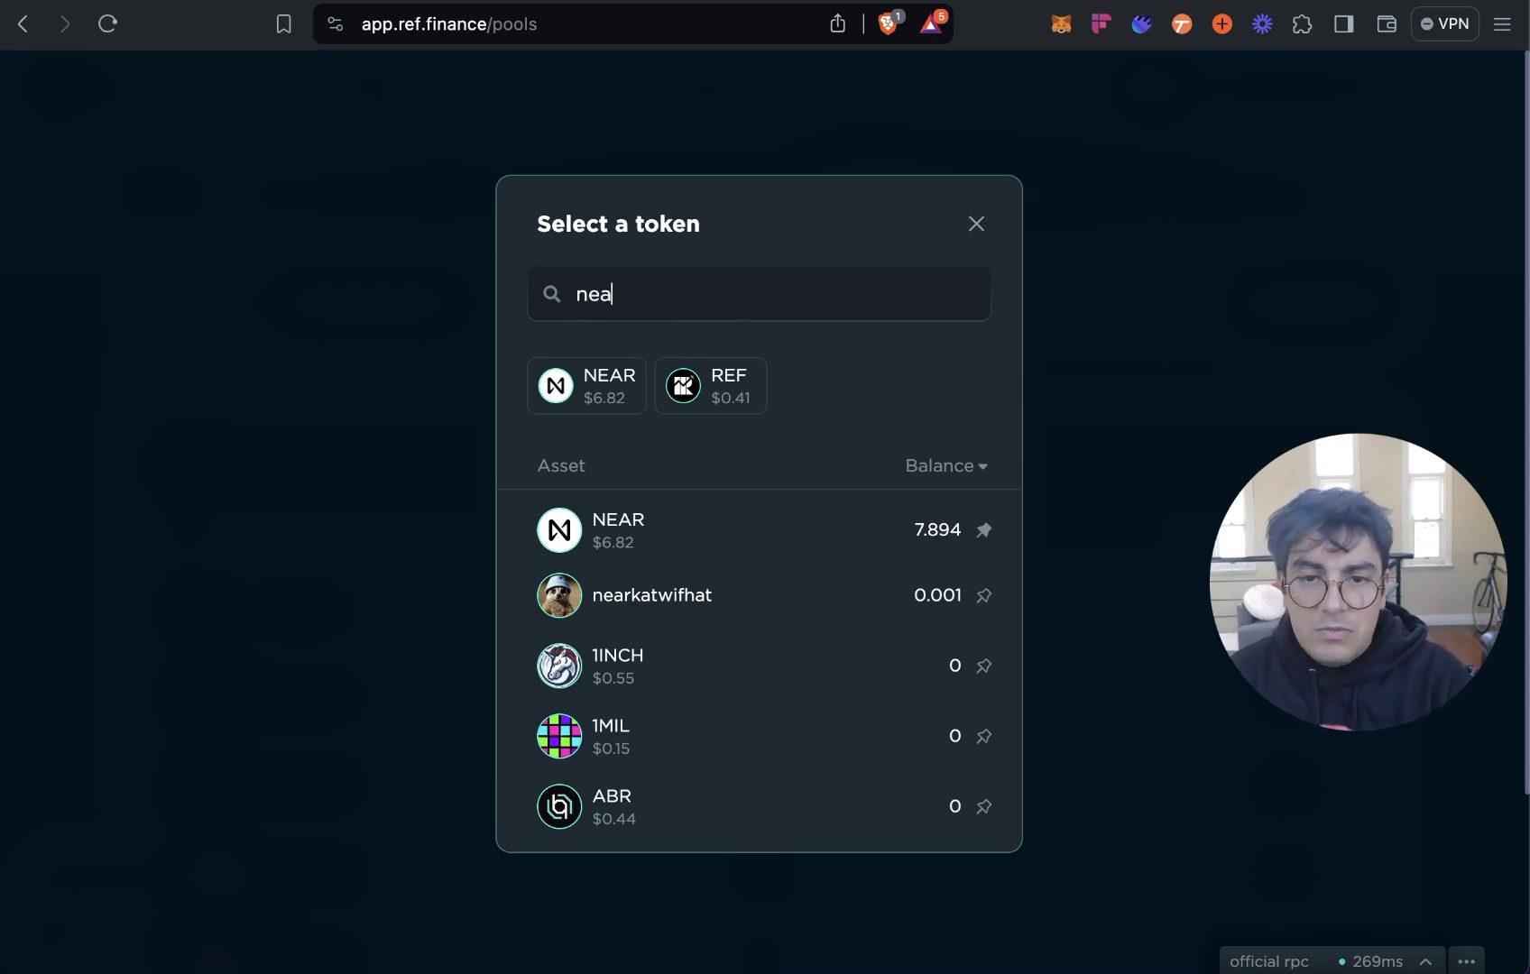
{"action": "type", "text": "rkat"}
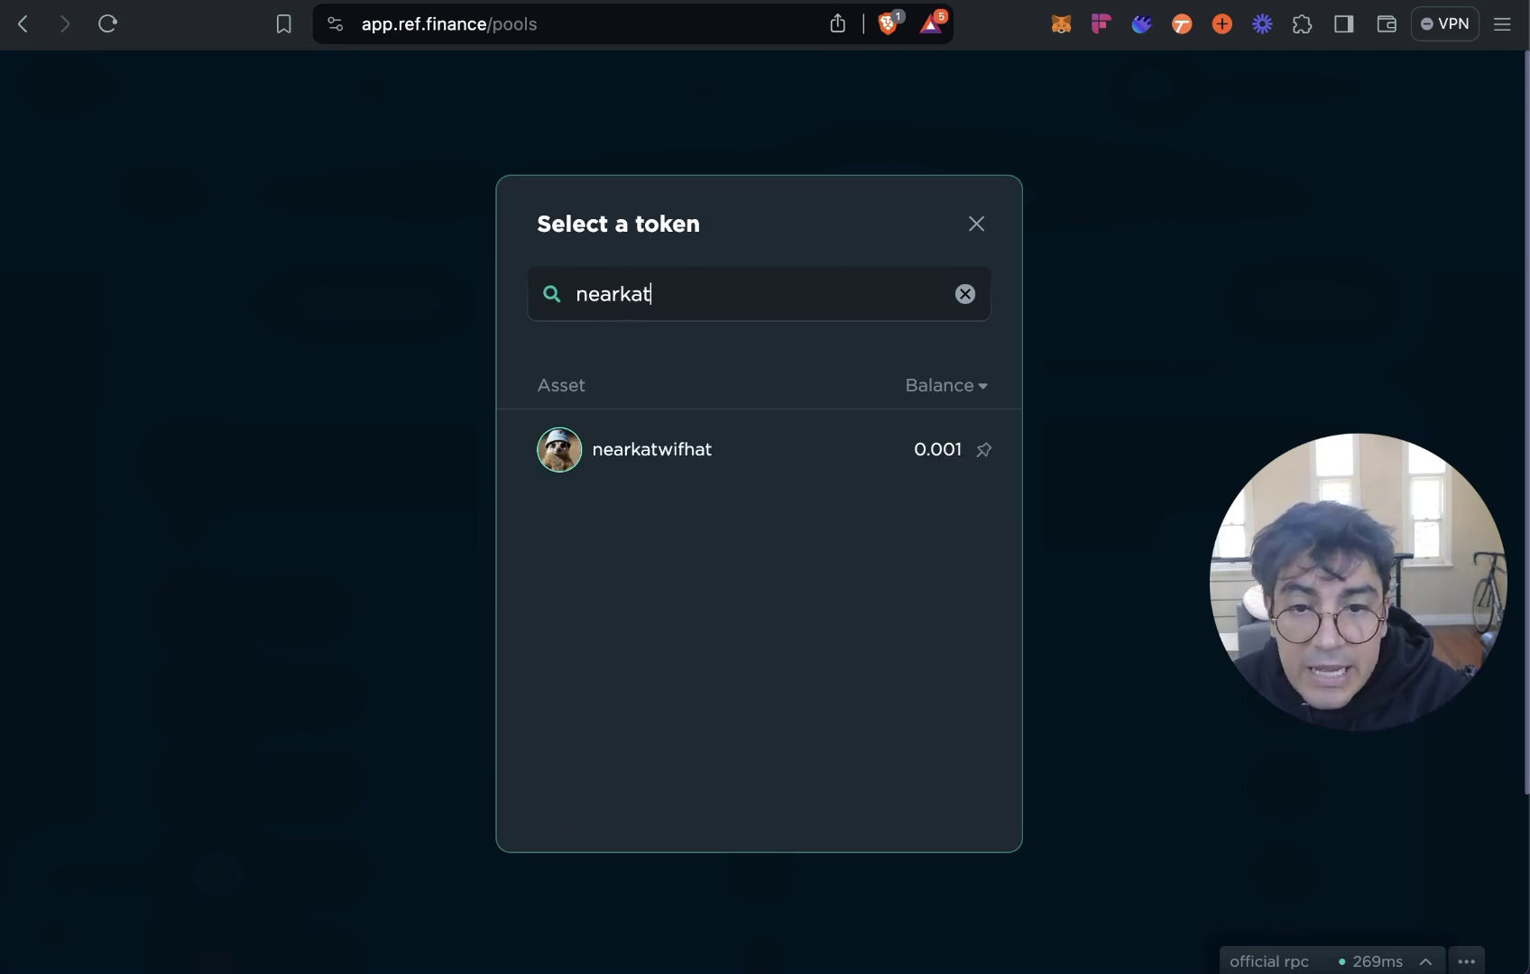
{"action": "type", "text": "wifhatv3"}
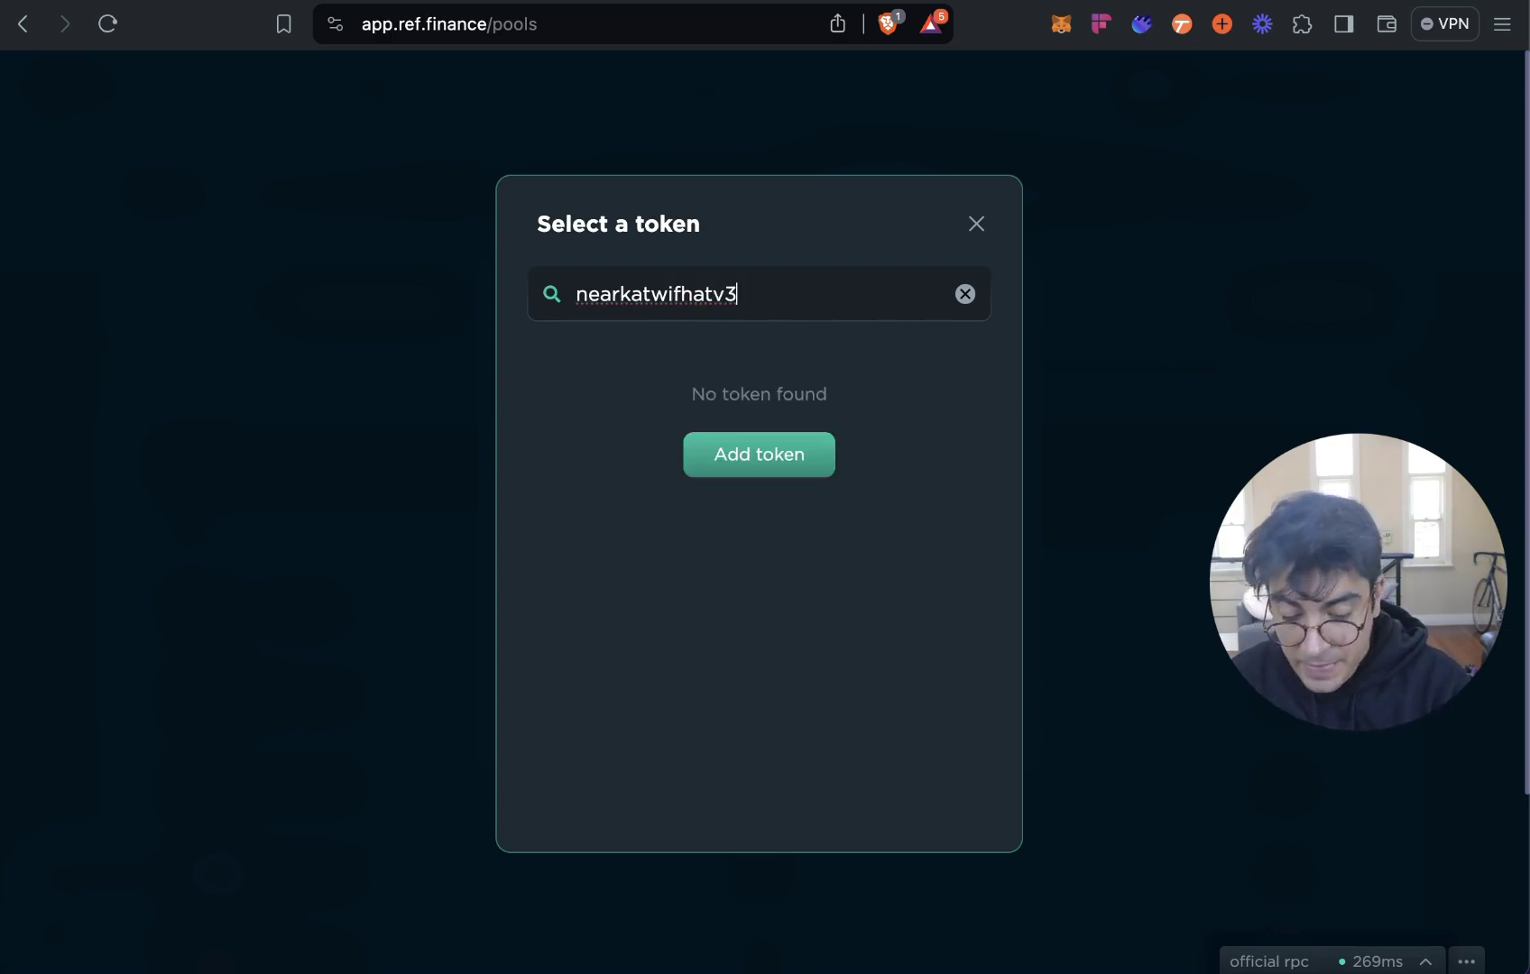
{"action": "type", "text": ".tkn.near"}
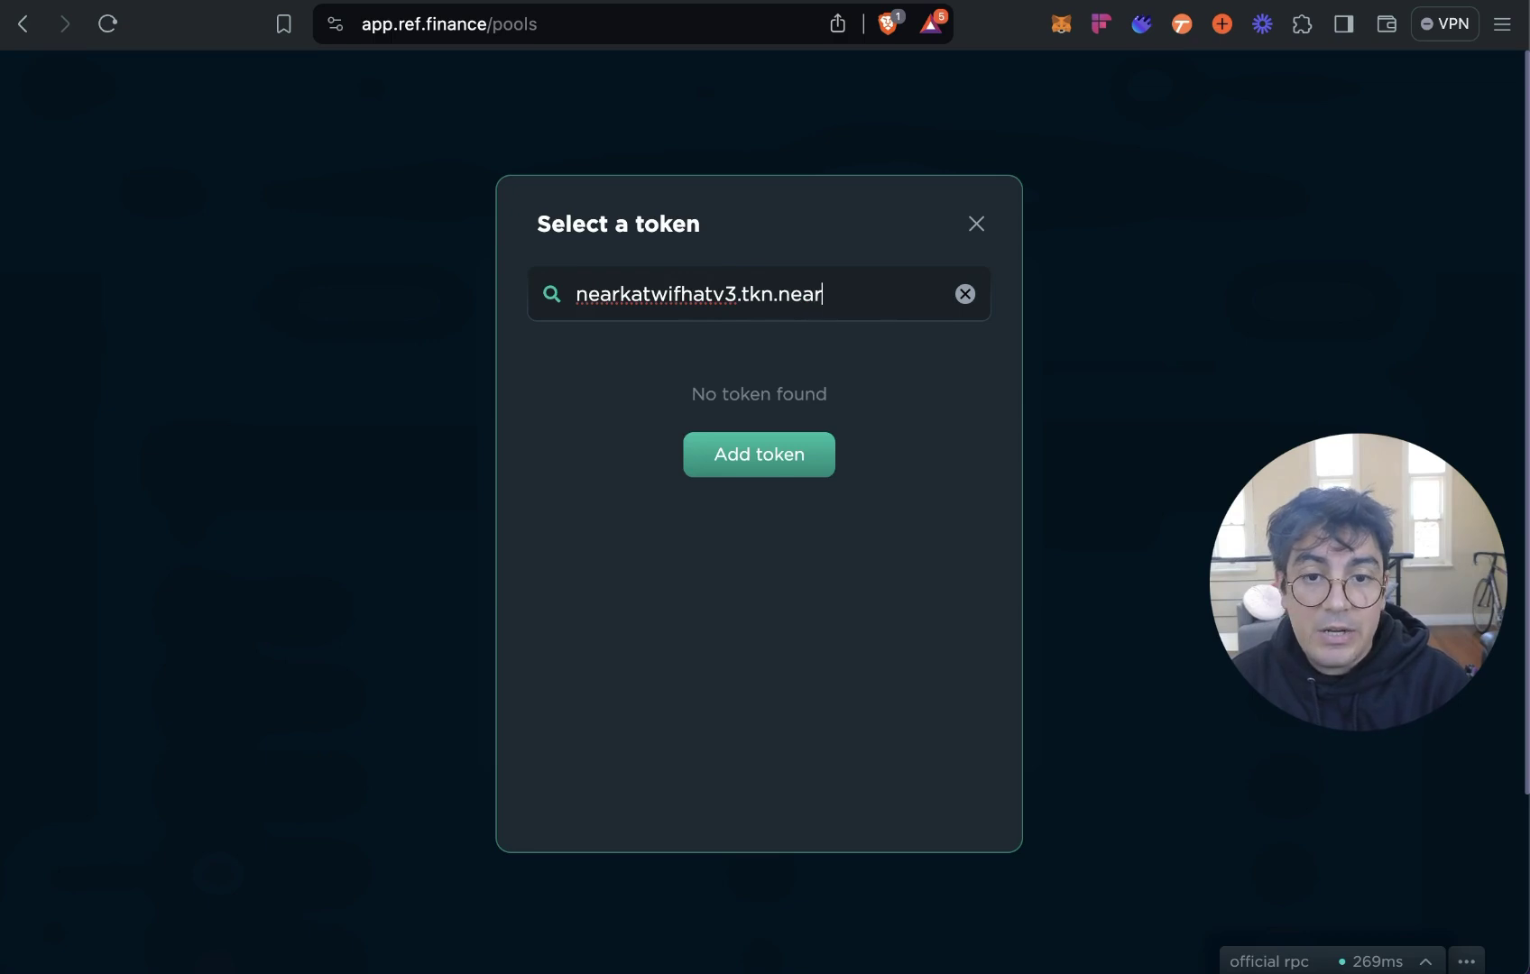
{"action": "left_click", "coordinate": [772, 459]}
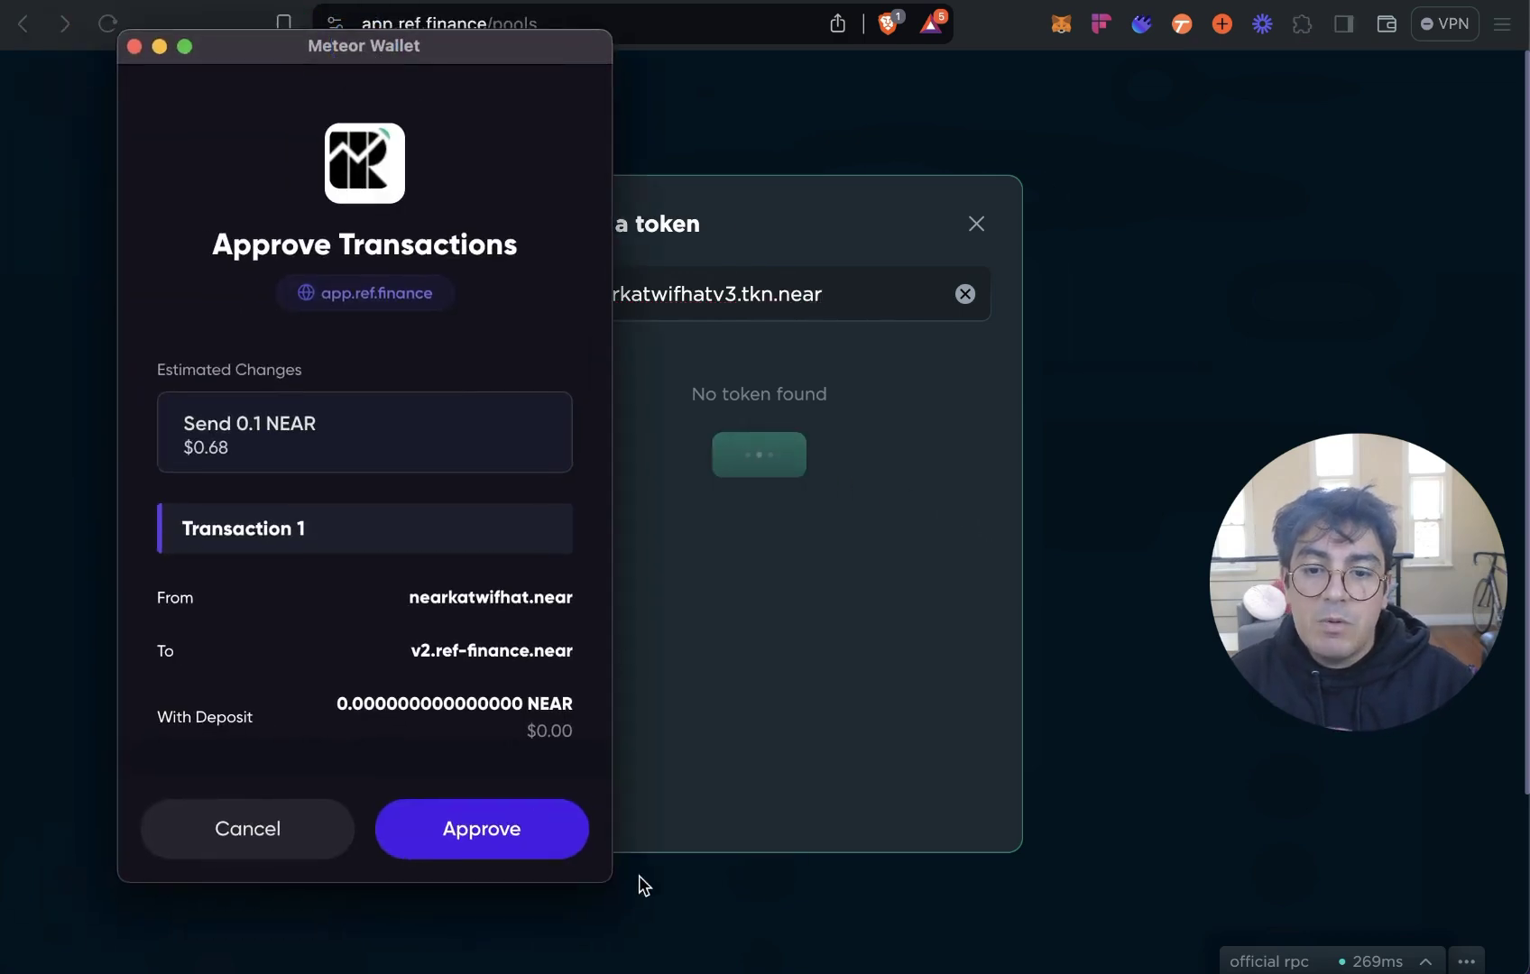
{"action": "left_click", "coordinate": [525, 840]}
Pick nearkatwifhatv3 on the Swap page to confirm its 1,000,000,000 balance.
{"action": "left_click", "coordinate": [941, 323]}
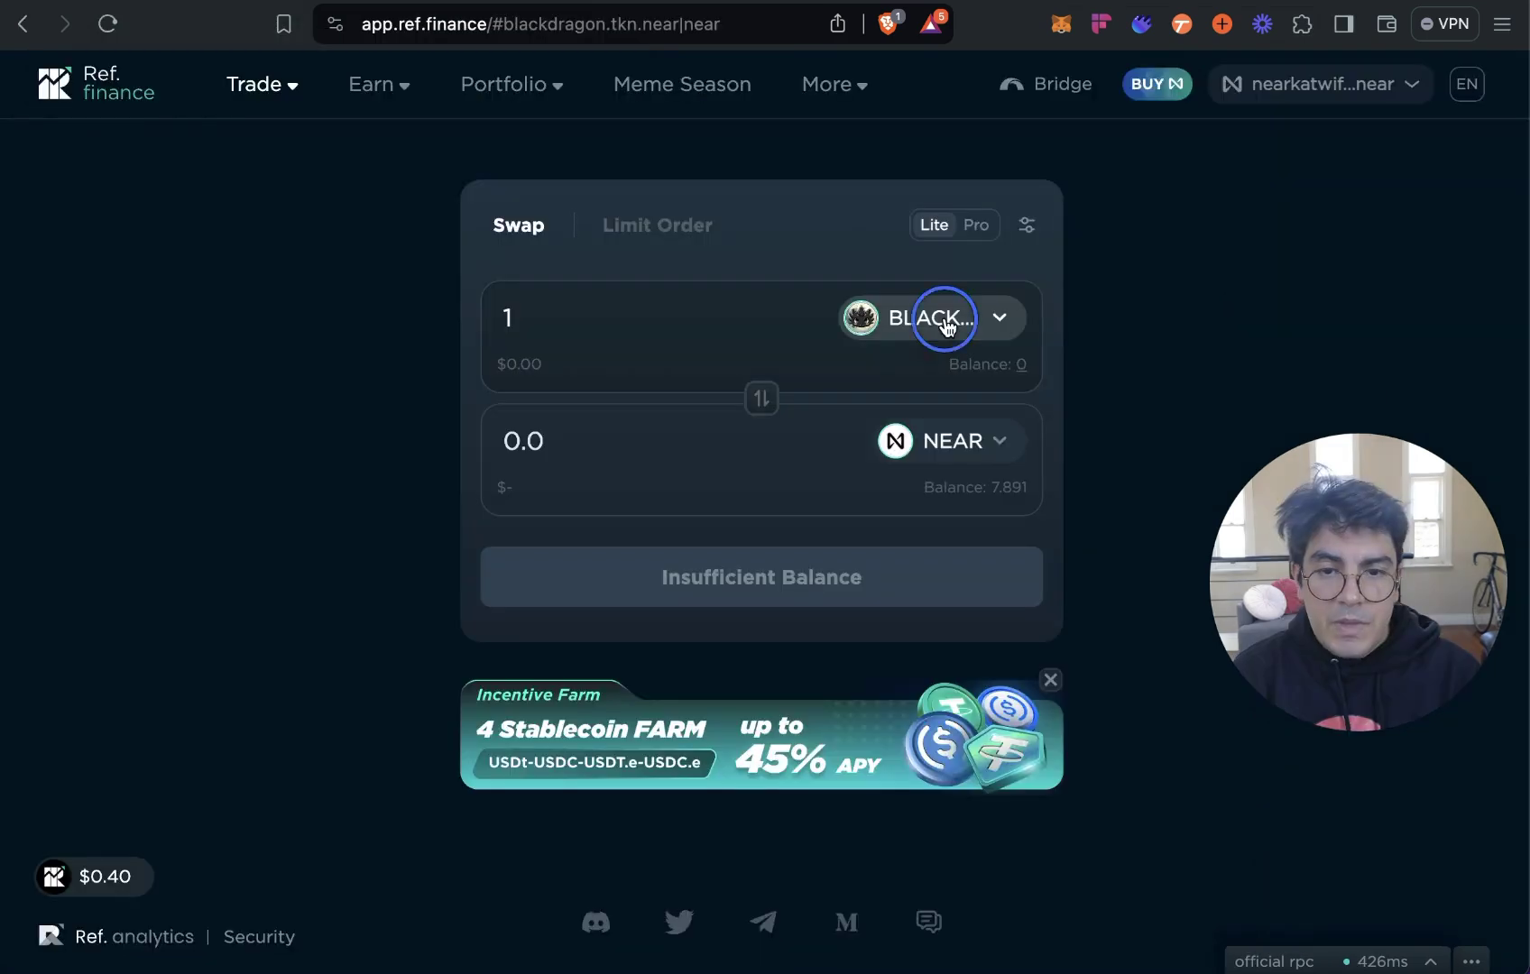
{"action": "type", "text": "nearka"}
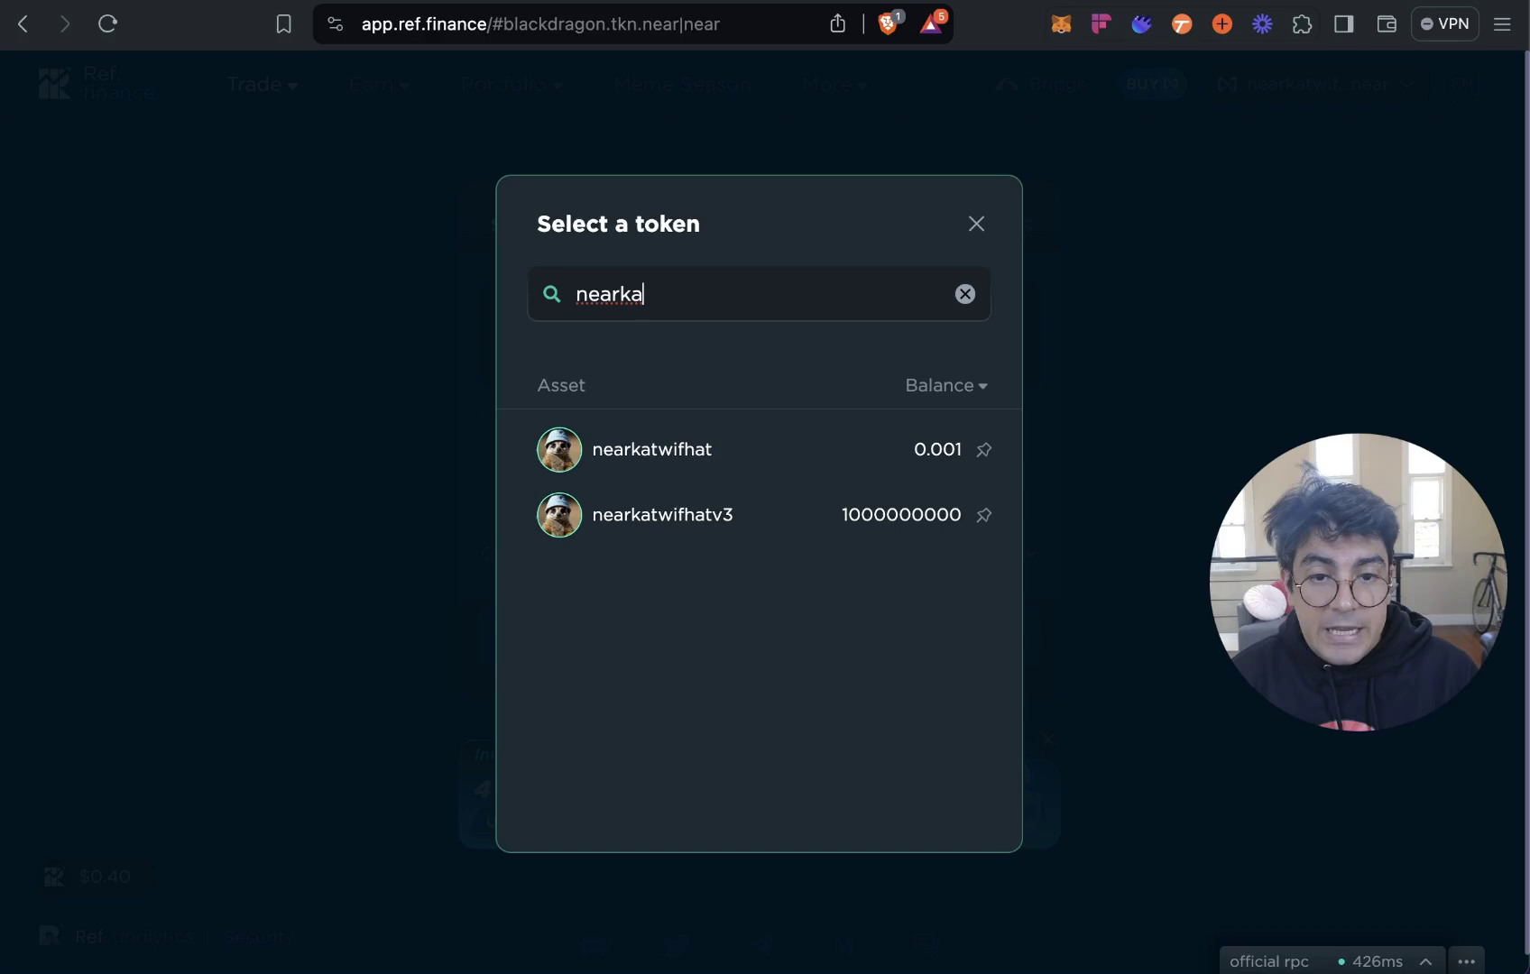
{"action": "left_click", "coordinate": [772, 521]}
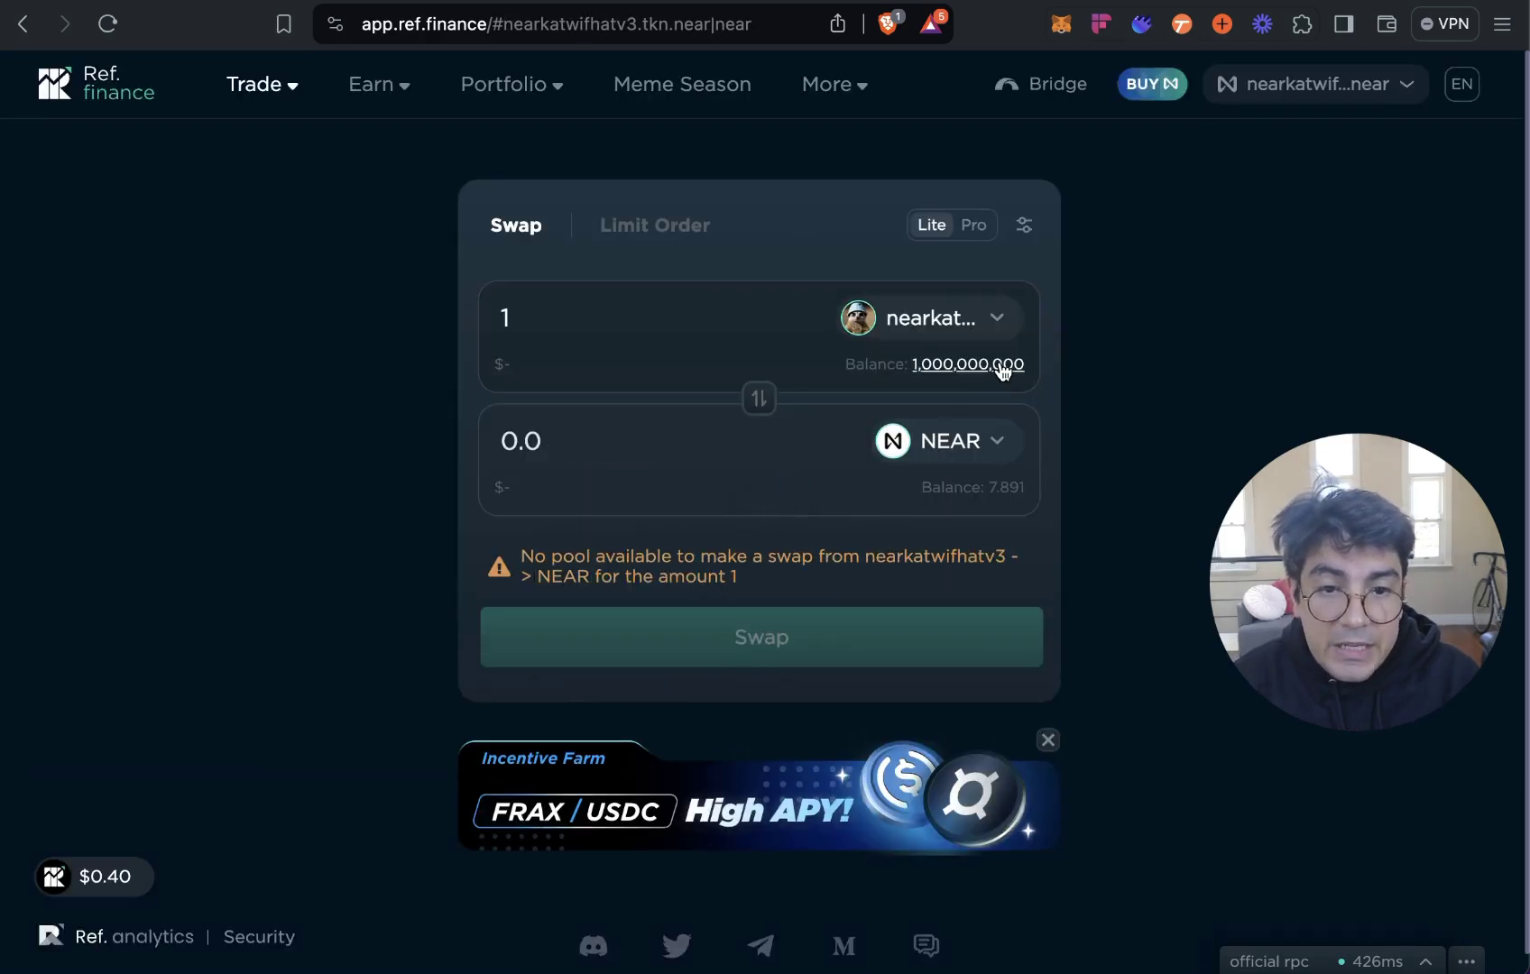
{"action": "mouse_move", "coordinate": [1003, 371]}
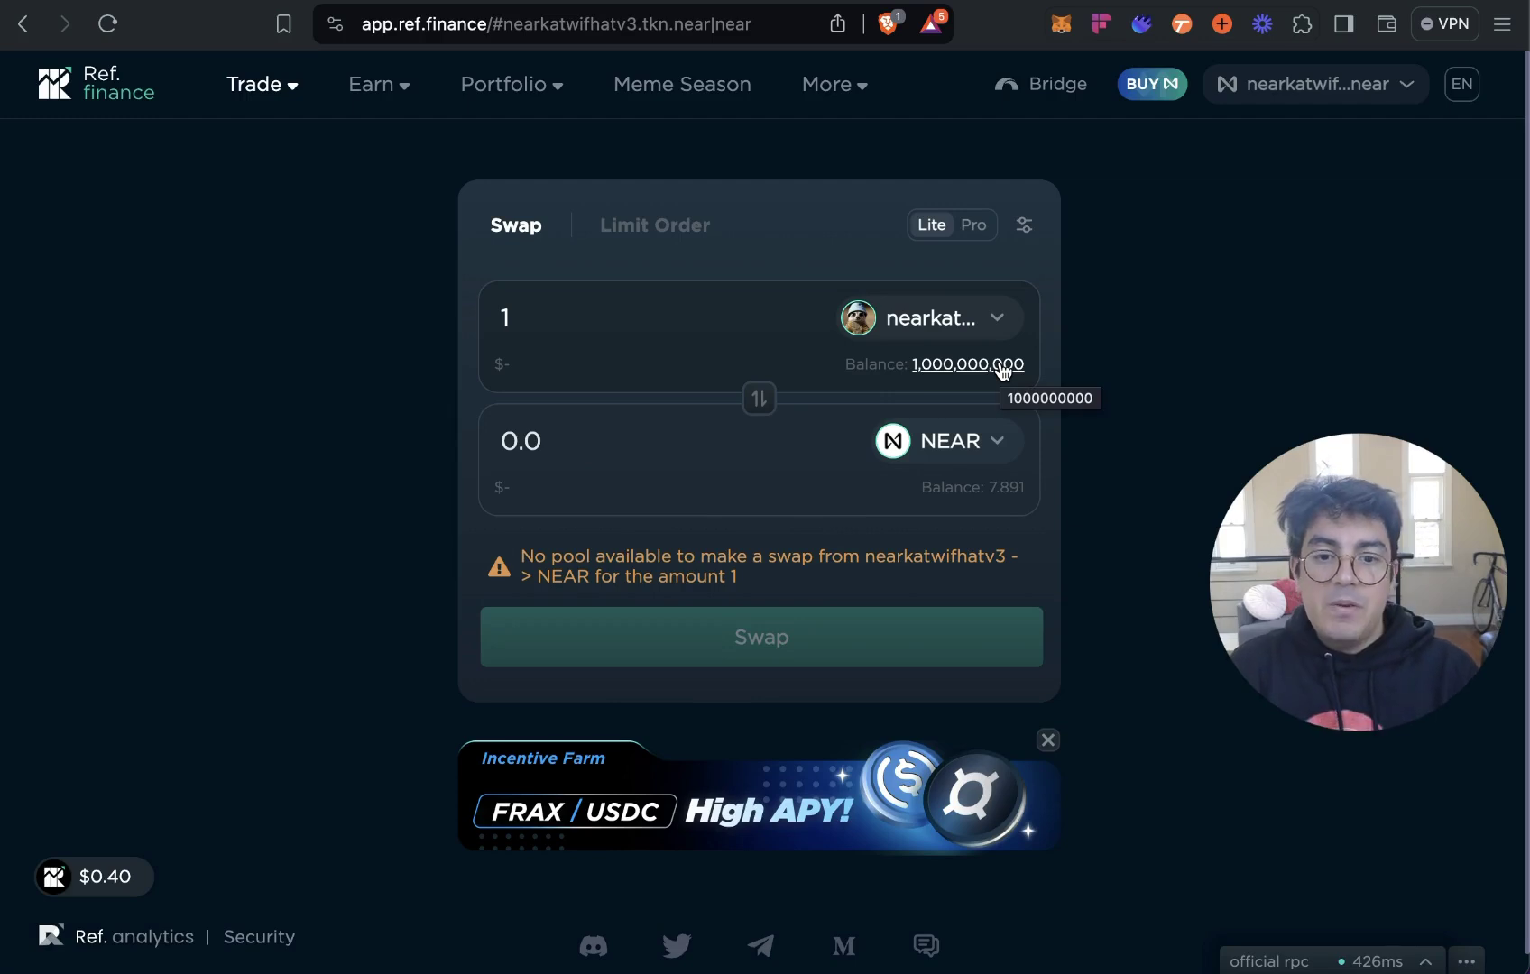
Start a new Liquidity Pool pairing nearkatwifhatv3 with NEAR.
{"action": "mouse_move", "coordinate": [396, 92]}
{"action": "left_click", "coordinate": [369, 155]}
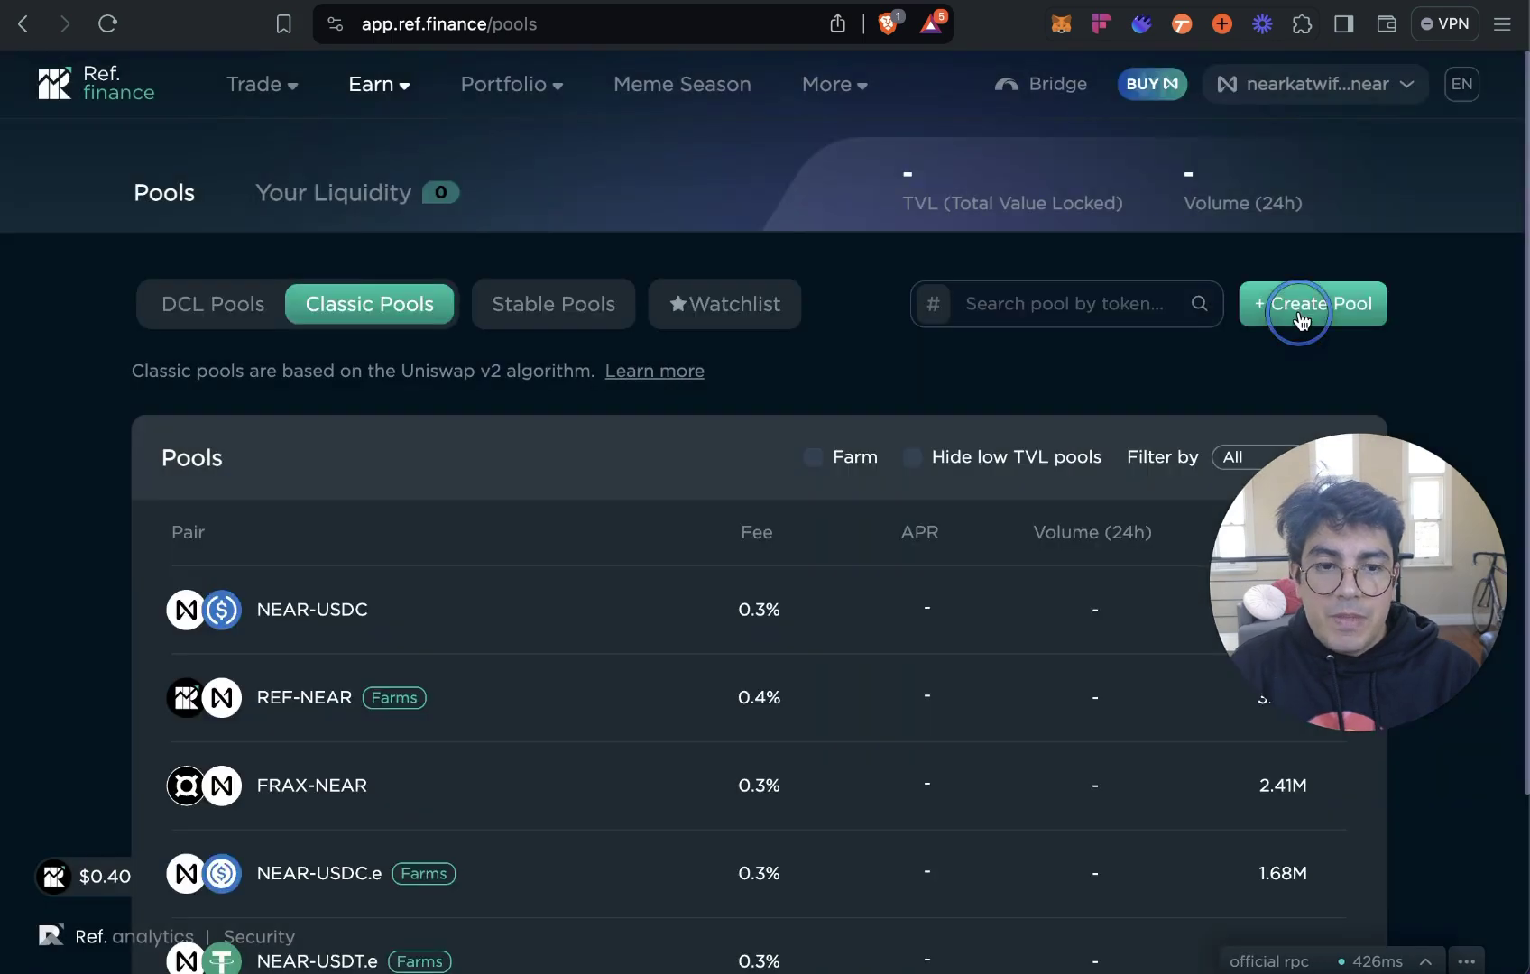
{"action": "left_click", "coordinate": [1304, 311]}
{"action": "left_click", "coordinate": [564, 397]}
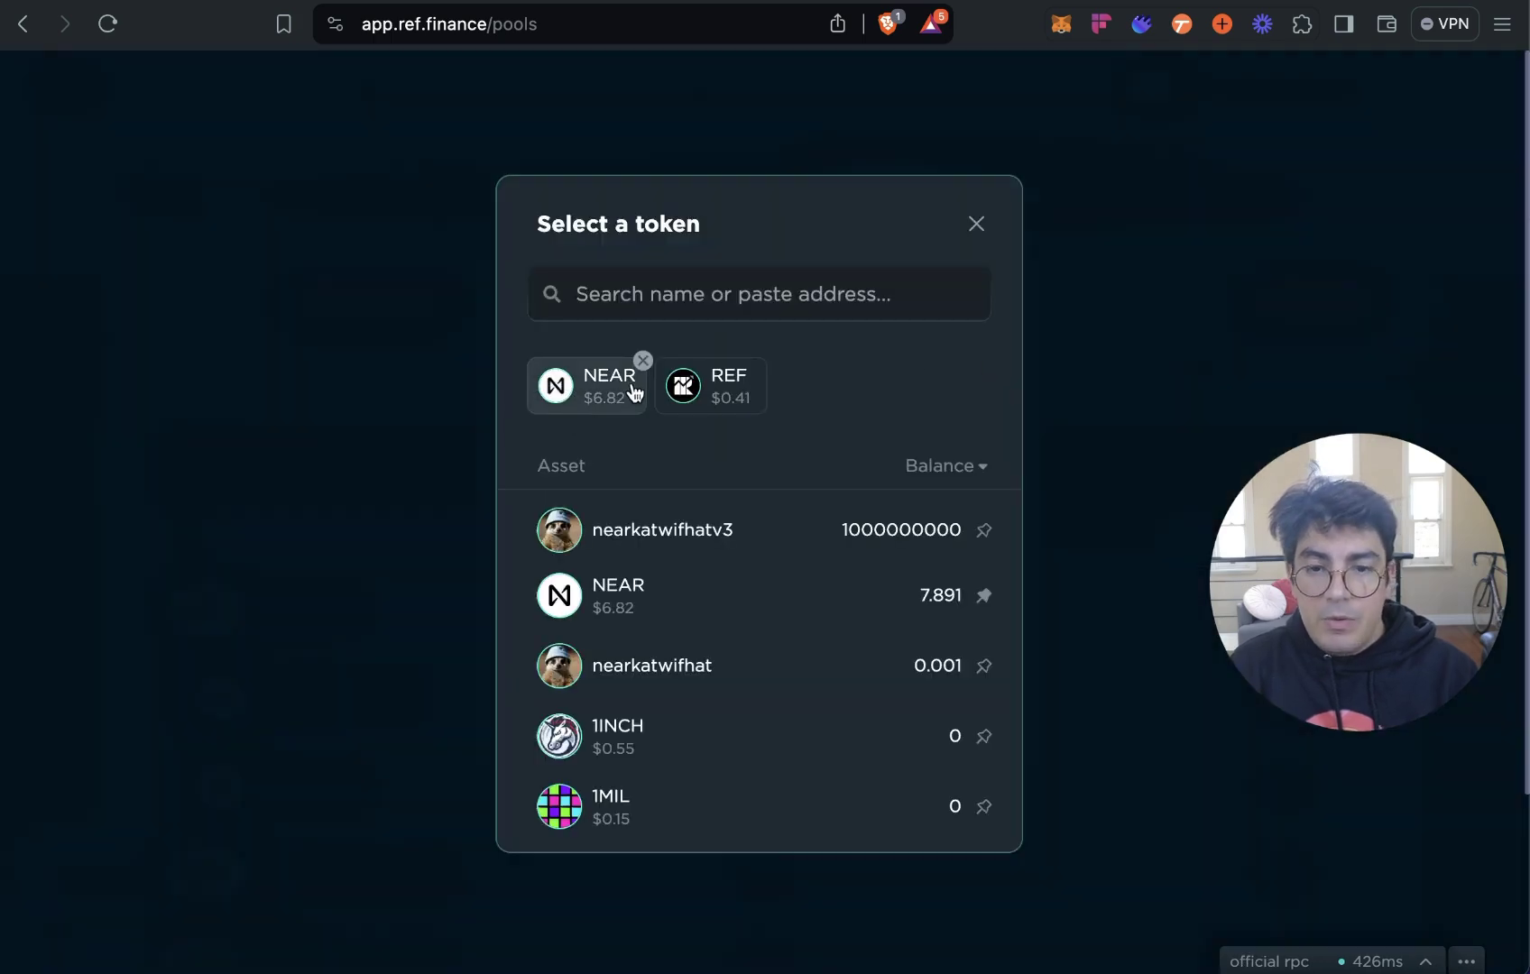
{"action": "type", "text": "nearka"}
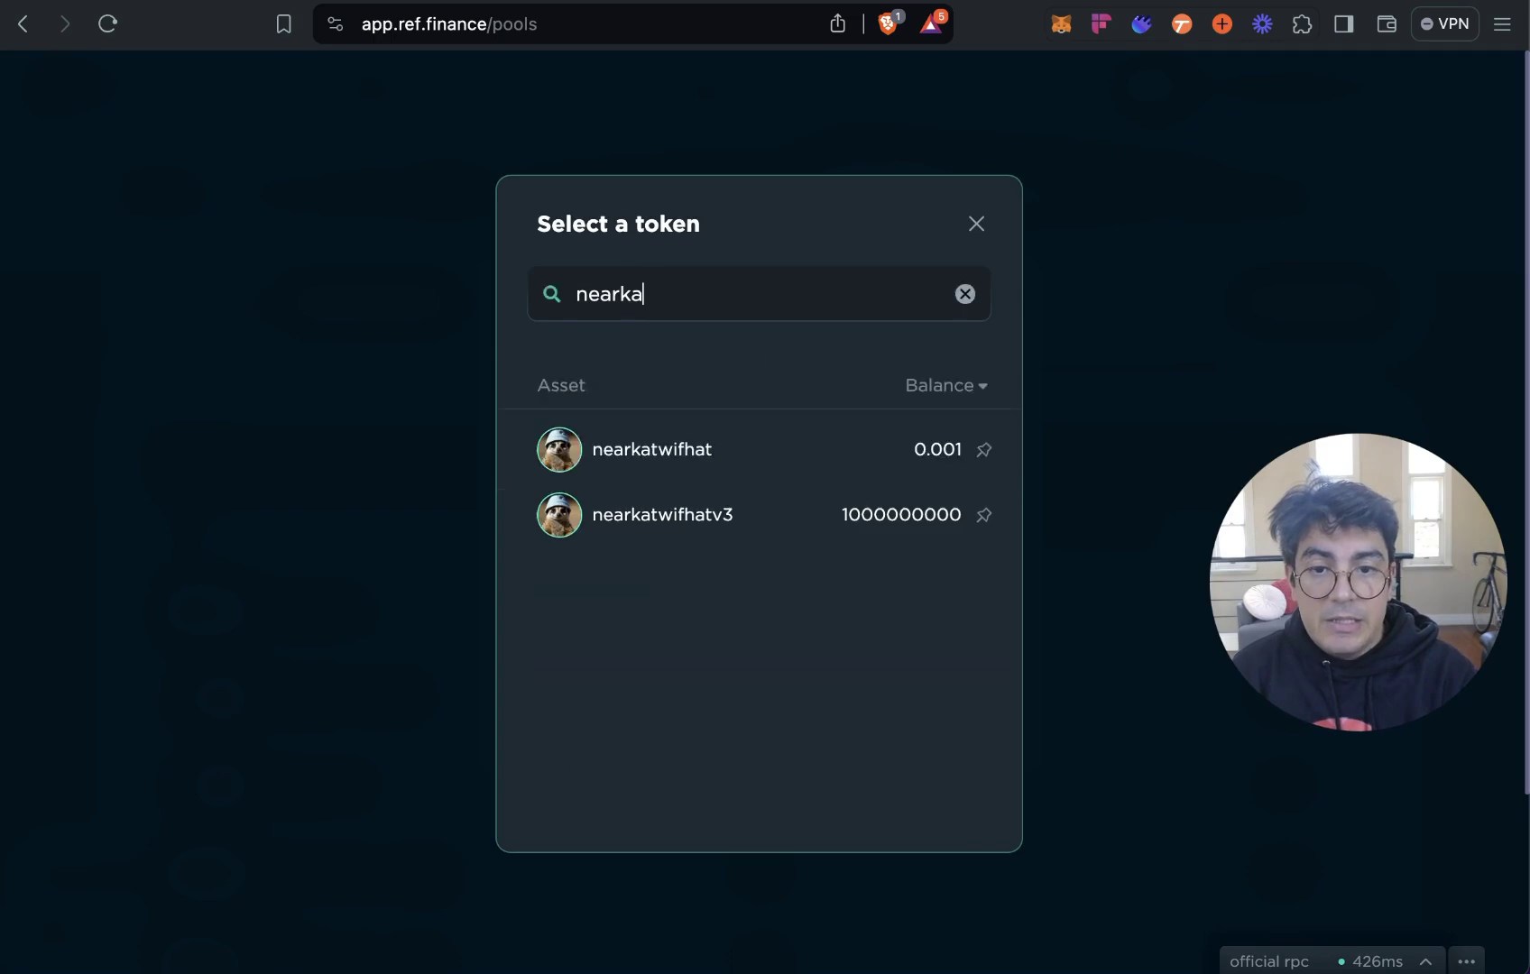
{"action": "left_click", "coordinate": [670, 522]}
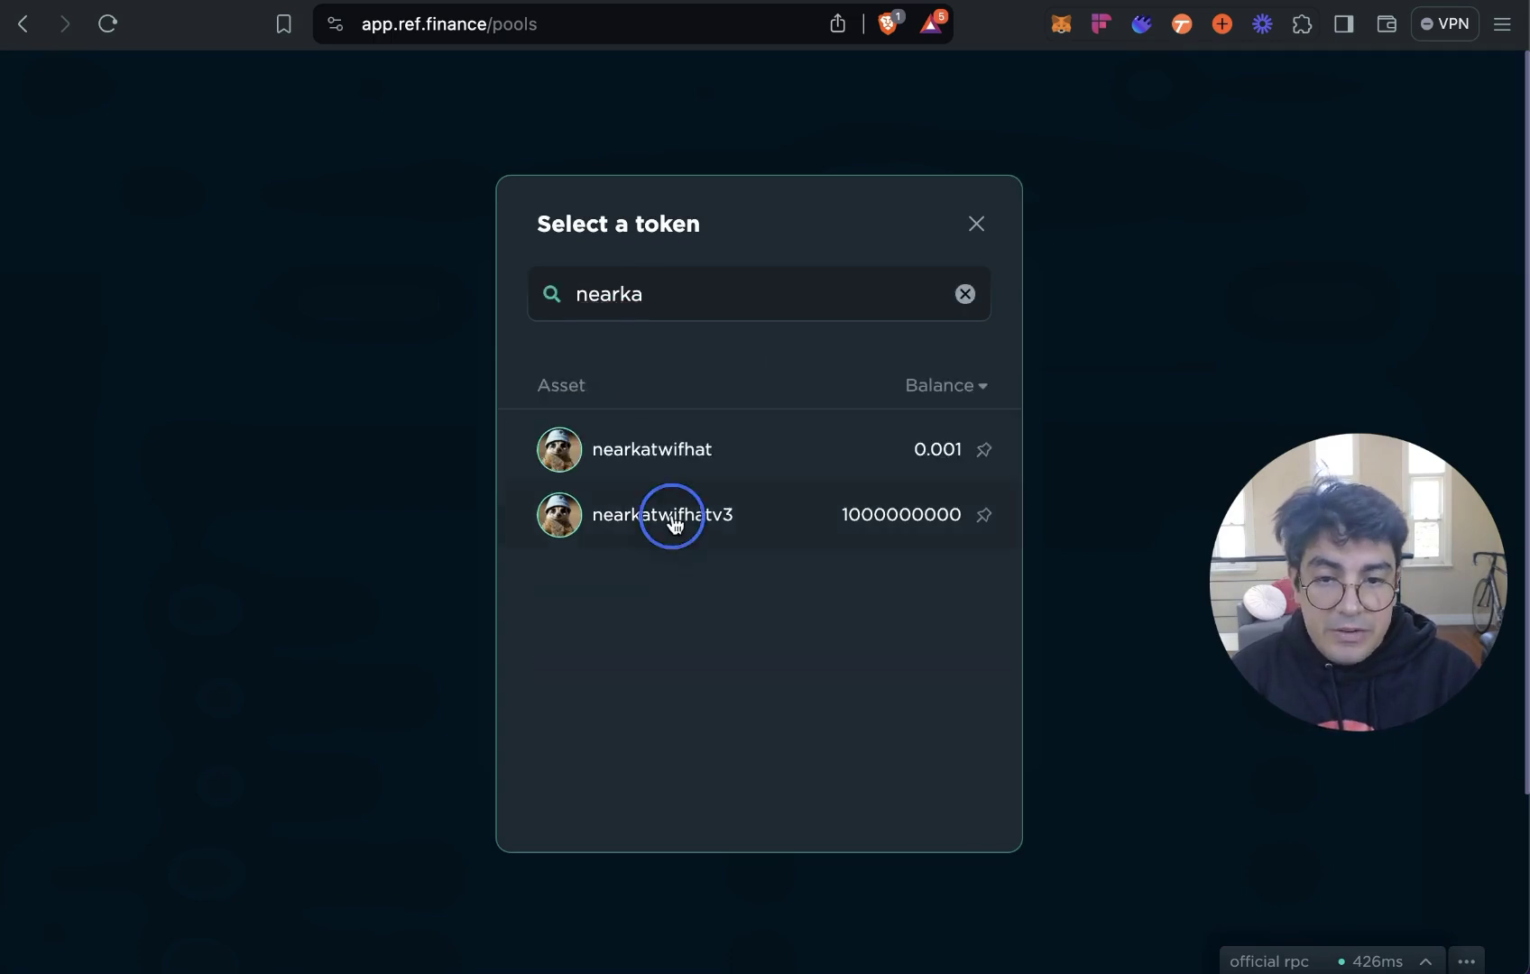
{"action": "left_click", "coordinate": [791, 397]}
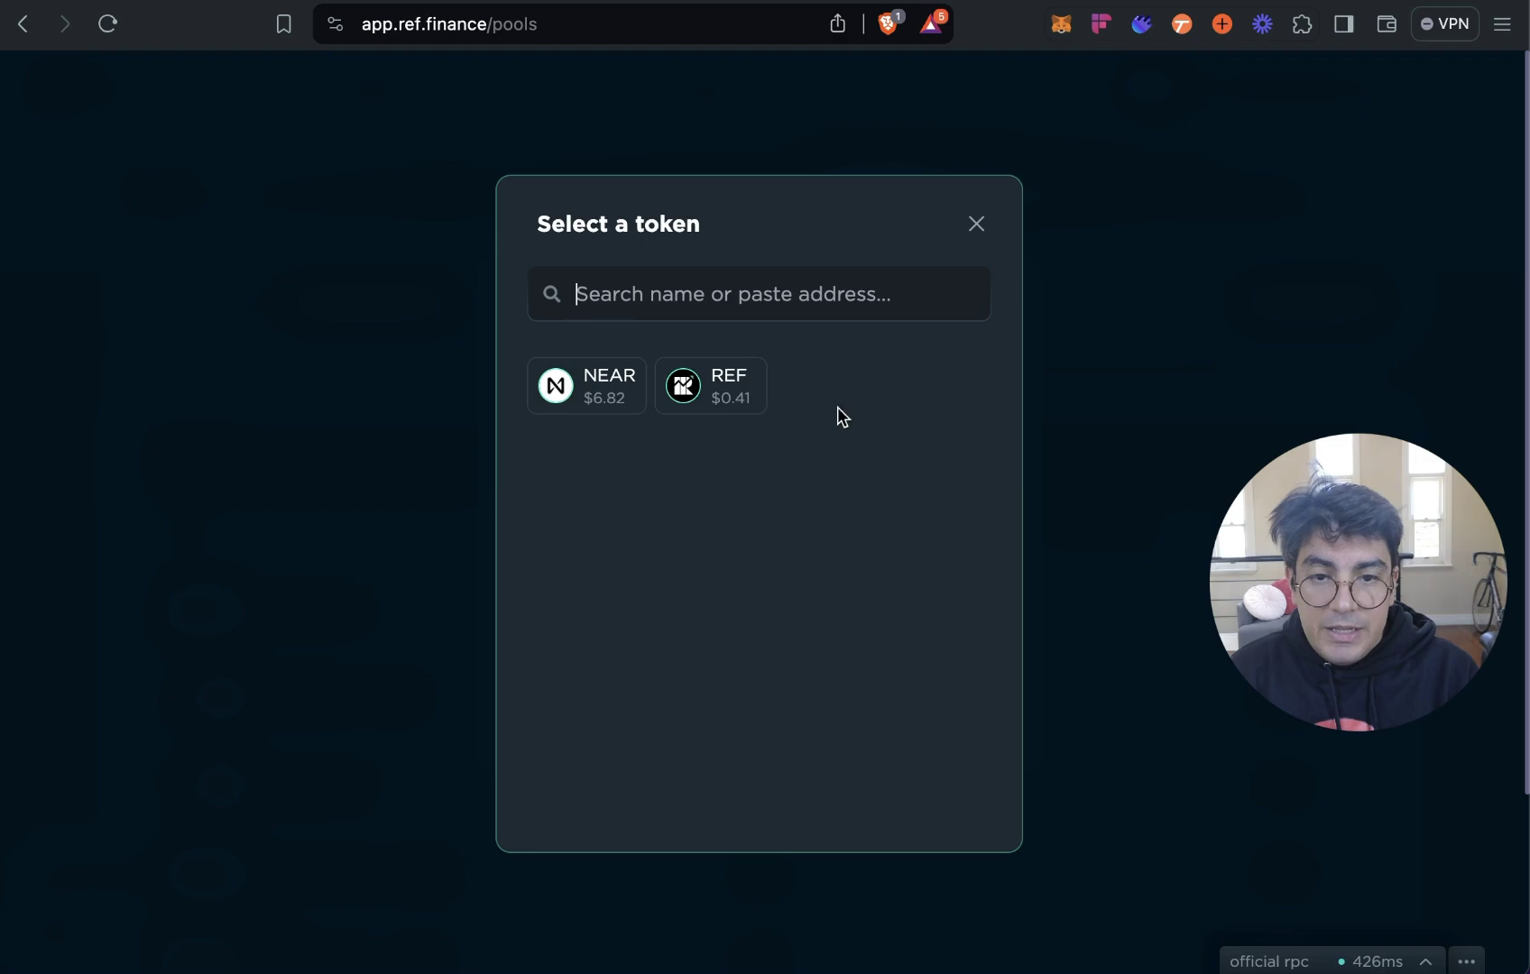
{"action": "left_click", "coordinate": [616, 397]}
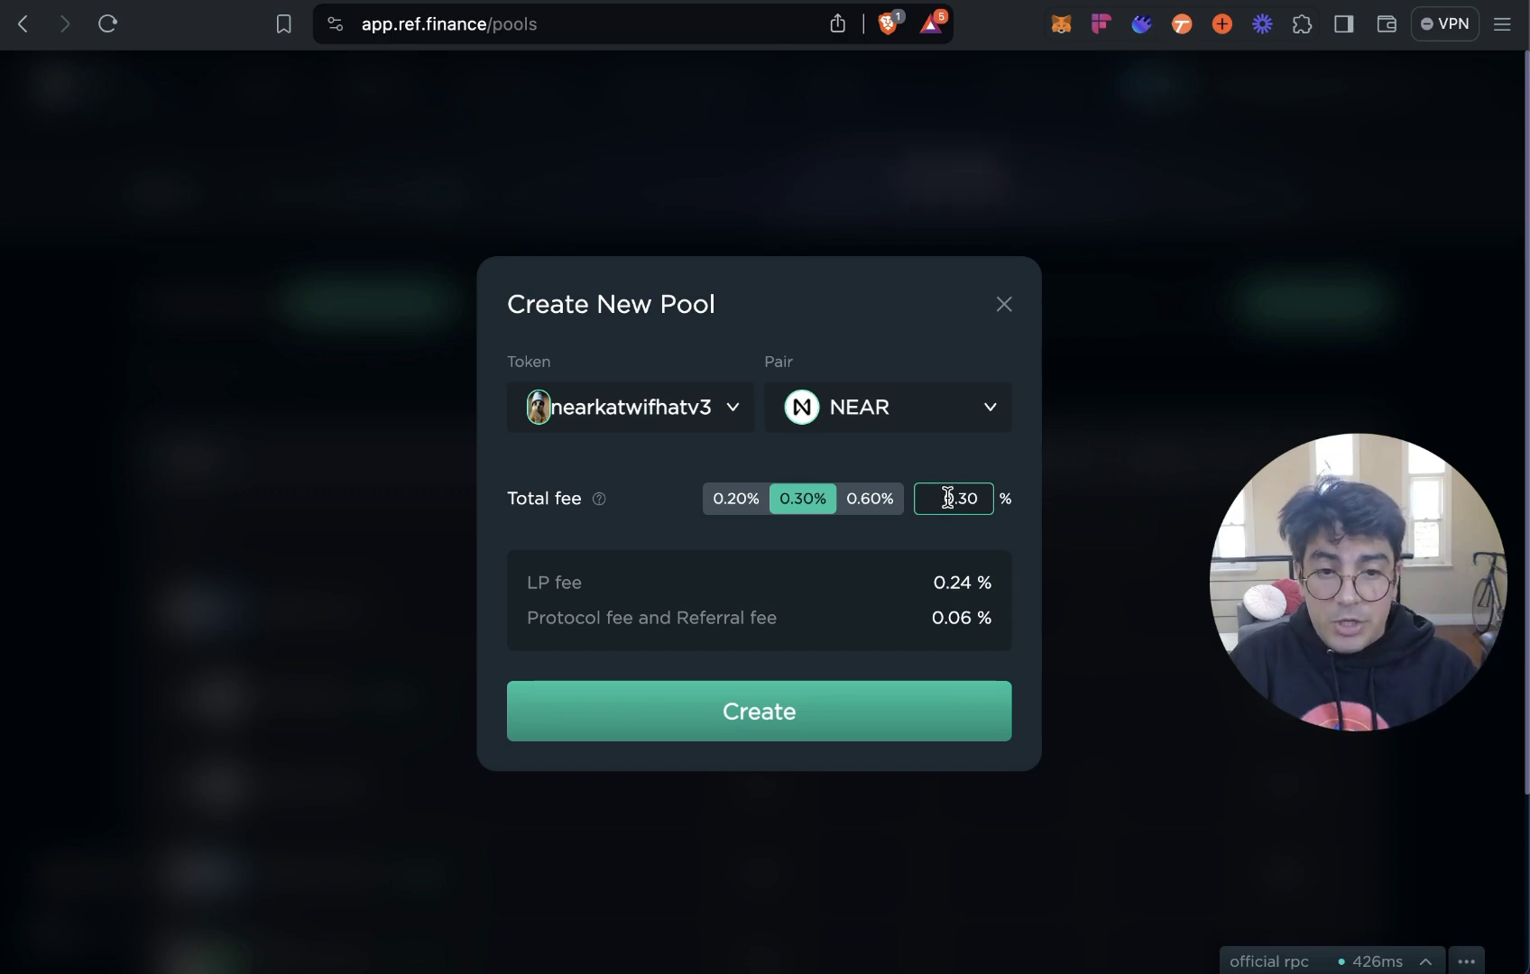
Set the total fee to 0.6%, create the nearkatwifhatv3-NEAR pool, and approve it in Meteor Wallet.
{"action": "double_click", "coordinate": [947, 498]}
{"action": "type", "text": "0.6"}
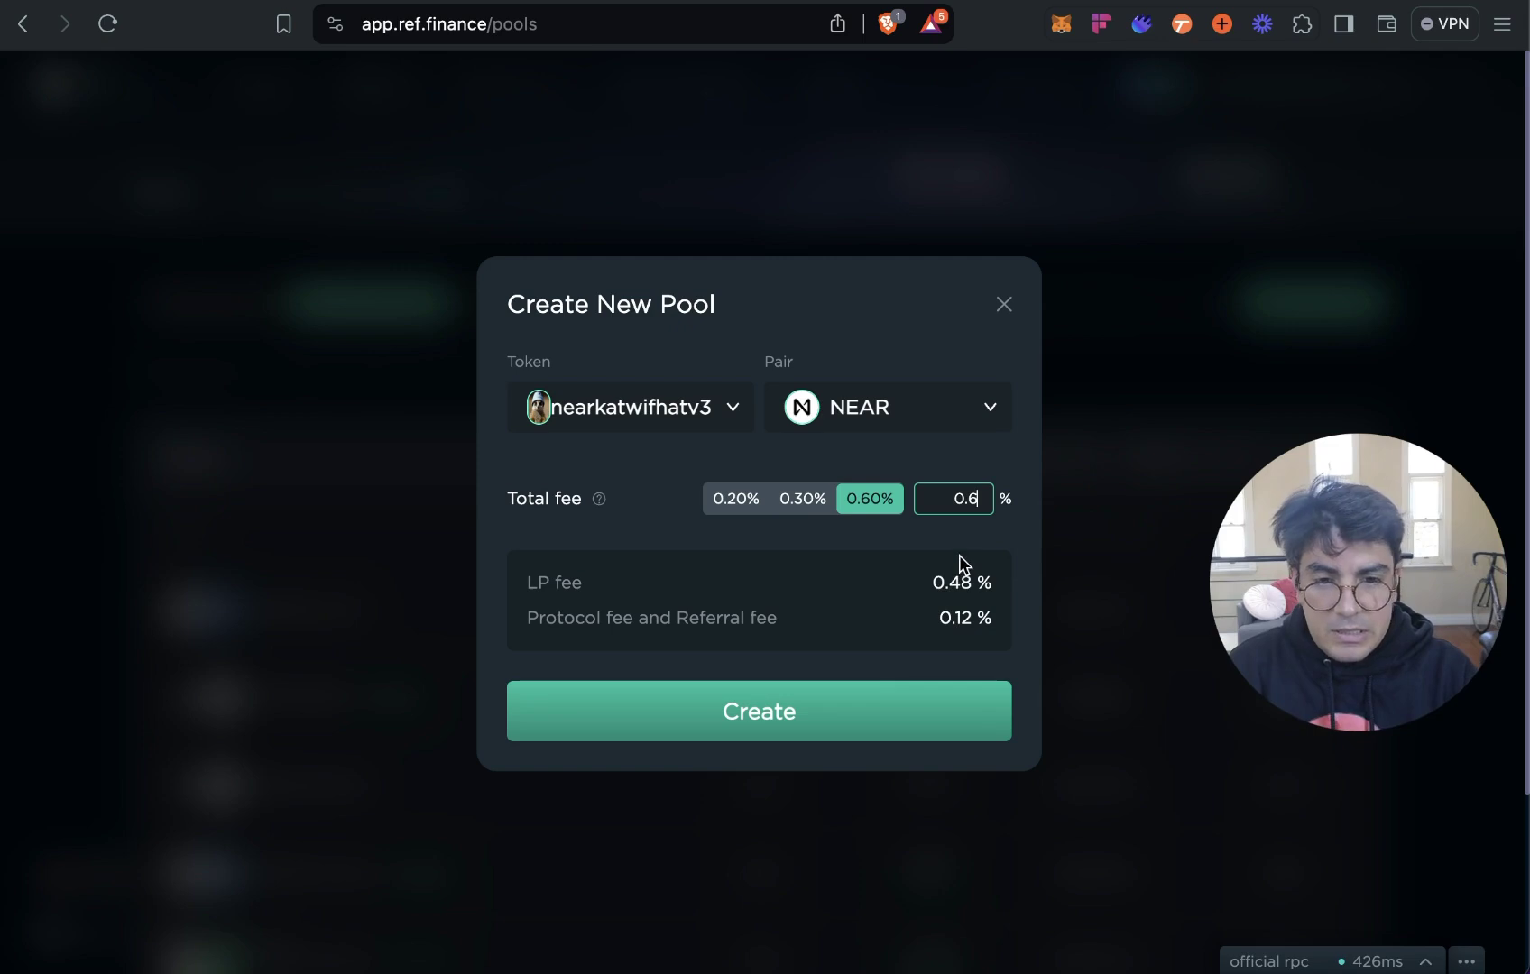
{"action": "left_click", "coordinate": [887, 712]}
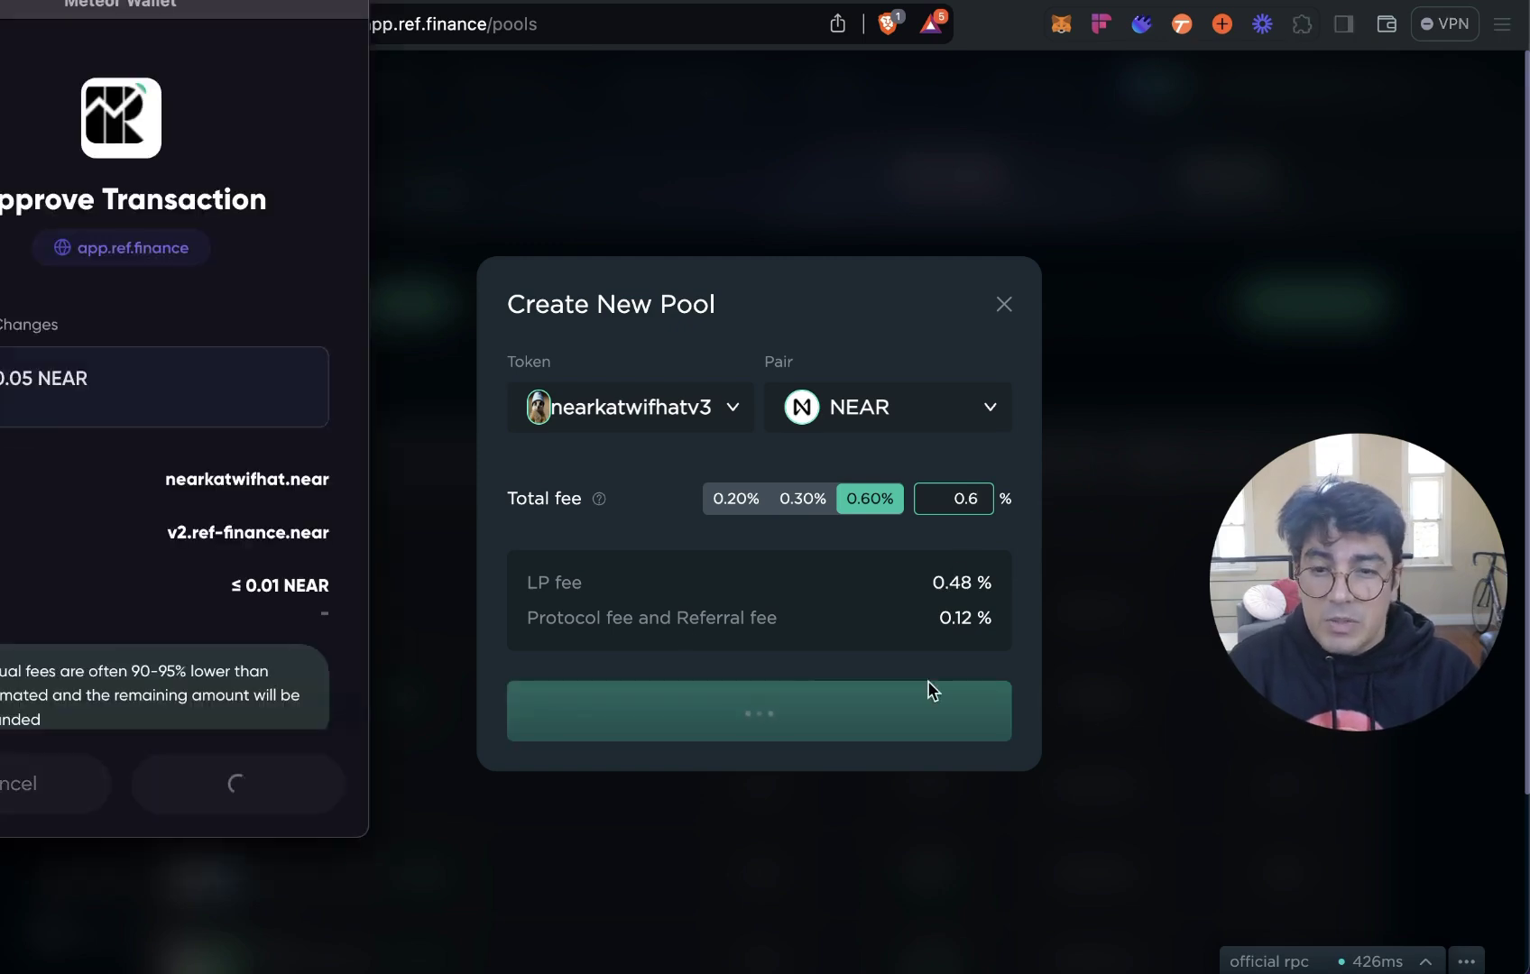
{"action": "left_click_drag", "start_coordinate": [172, 12], "coordinate": [311, 103]}
{"action": "left_click", "coordinate": [417, 888]}
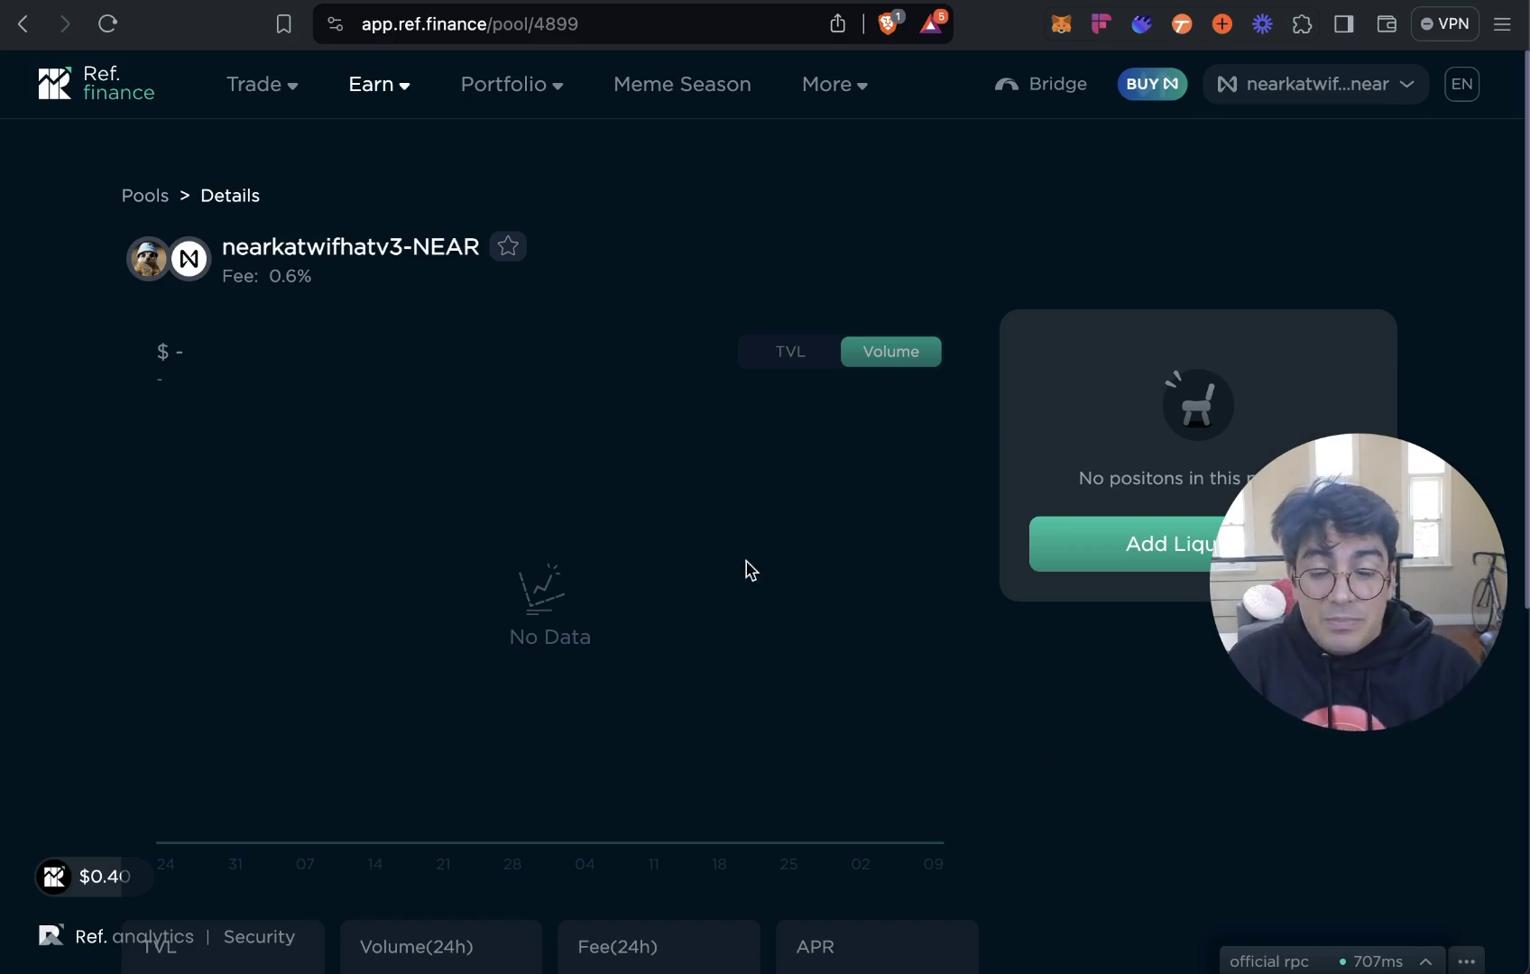
Open Add Liquidity for the new pool and enter 500000000 nearkatwifhatv3 and 5 NEAR.
{"action": "scroll", "coordinate": [907, 670], "scroll_direction": "down", "scroll_amount": 5}
{"action": "scroll", "coordinate": [930, 677], "scroll_direction": "down", "scroll_amount": 6}
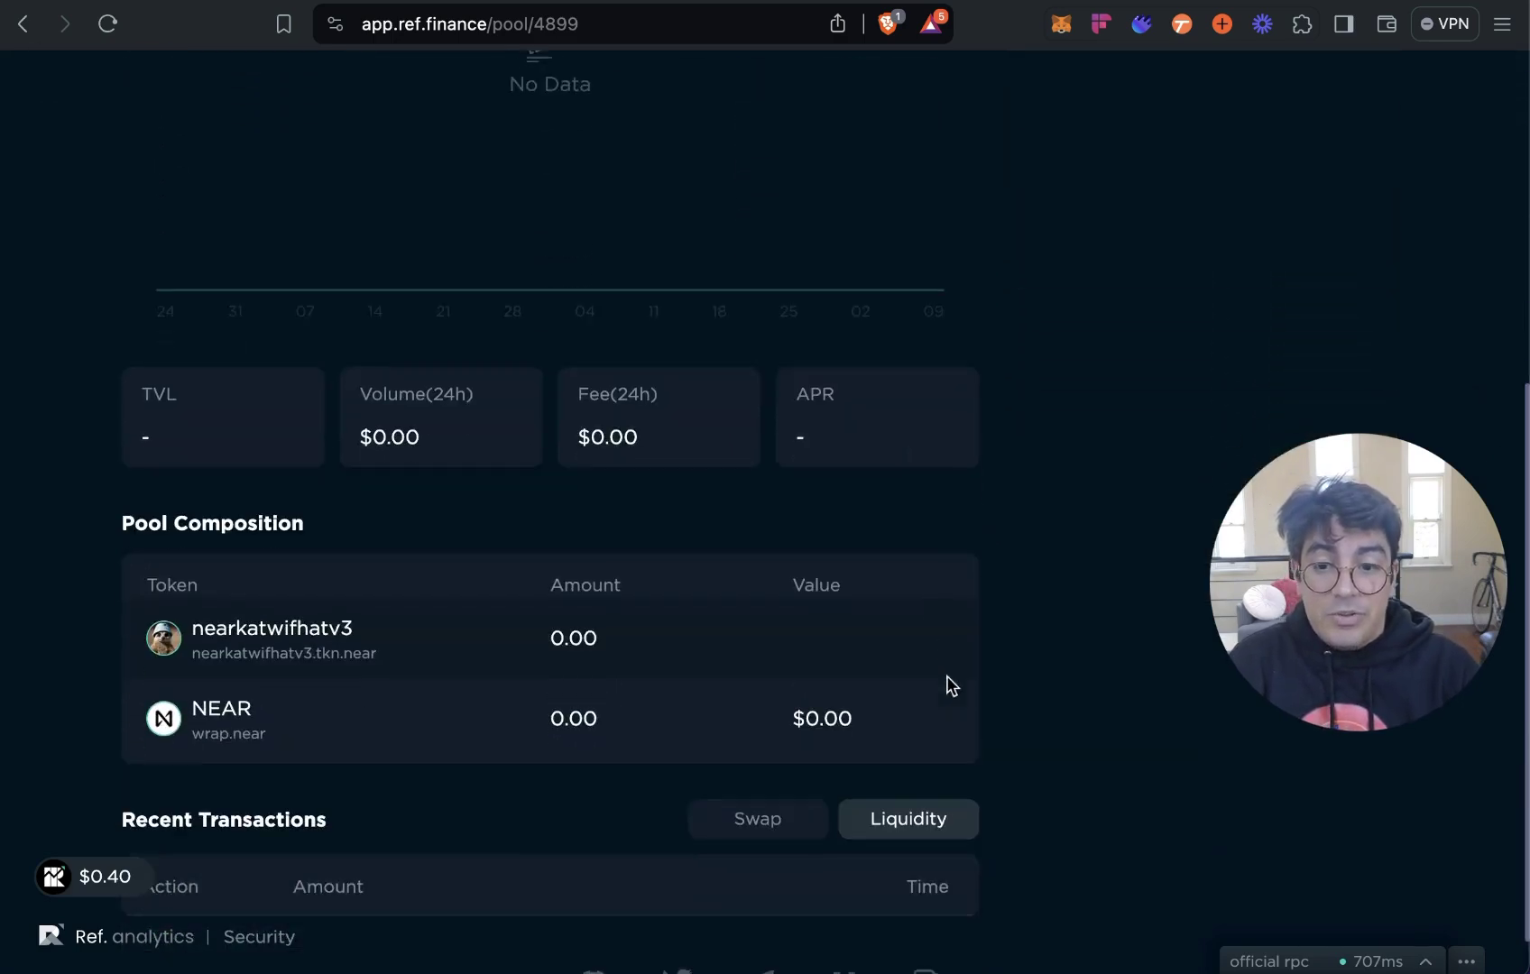
{"action": "scroll", "coordinate": [1077, 694], "scroll_direction": "up", "scroll_amount": 10}
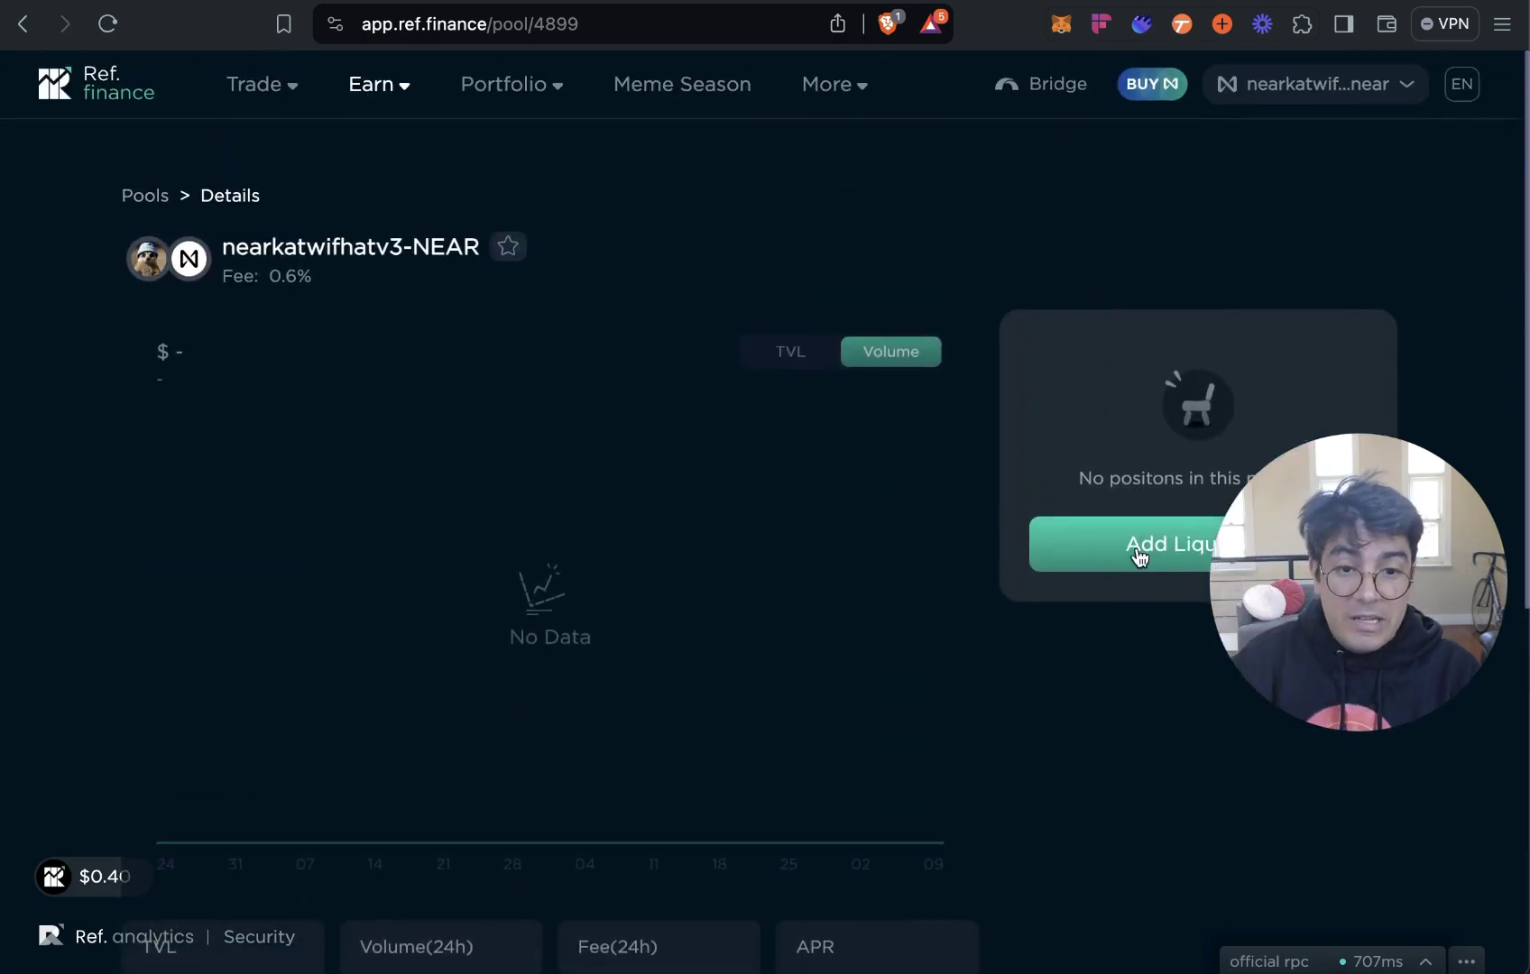
{"action": "left_click", "coordinate": [1133, 551]}
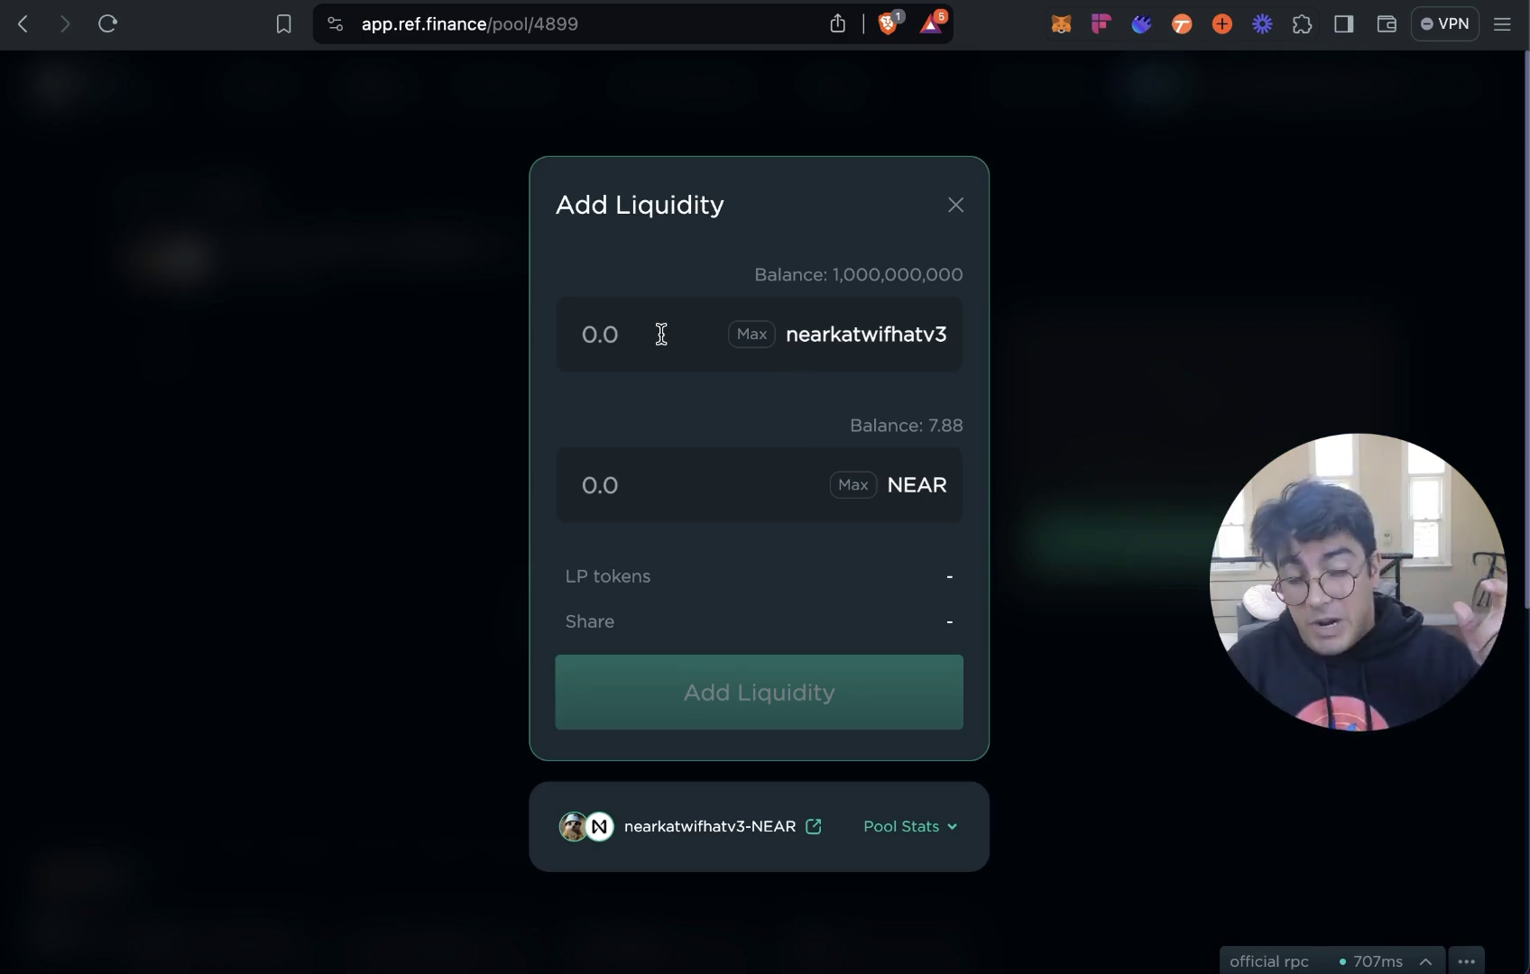
{"action": "left_click", "coordinate": [661, 335]}
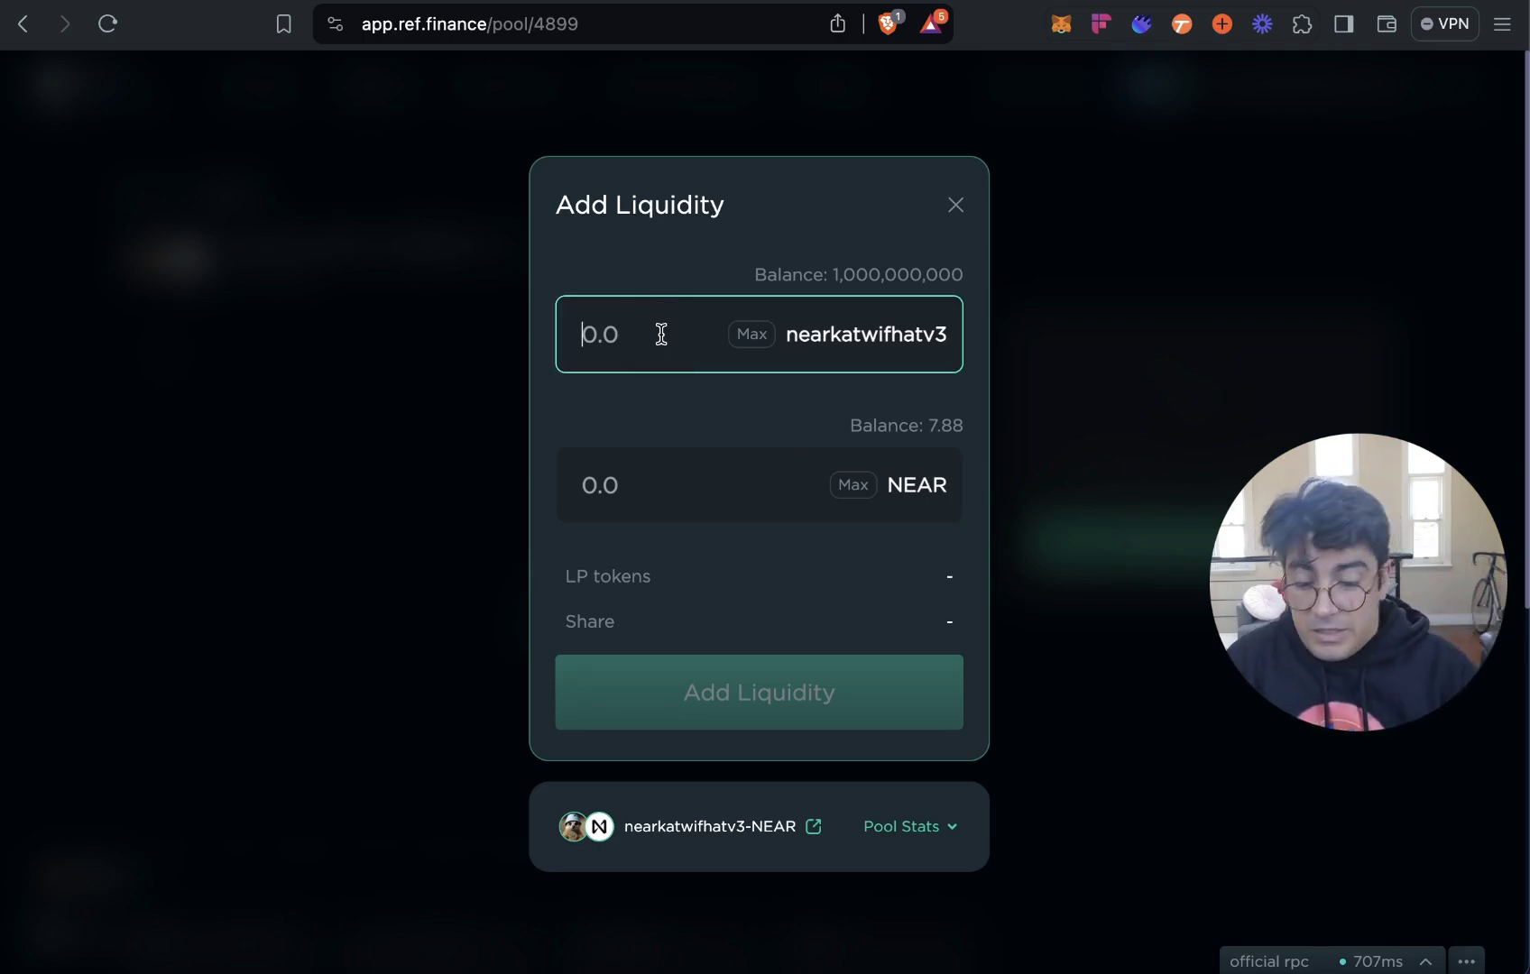
{"action": "type", "text": "50000"}
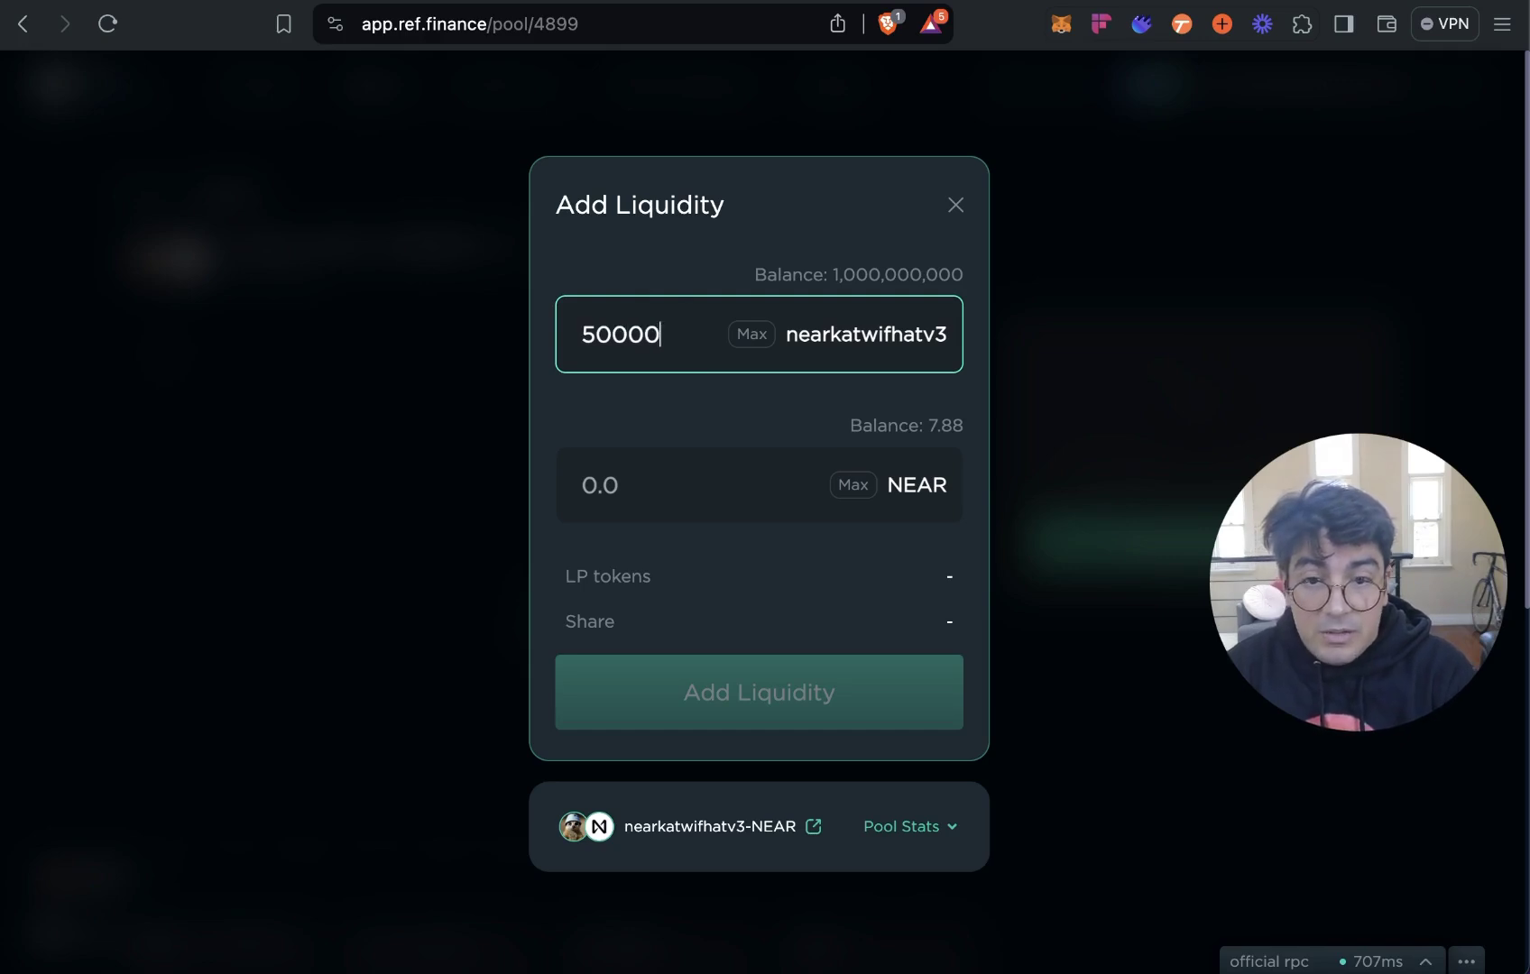
{"action": "type", "text": "00000"}
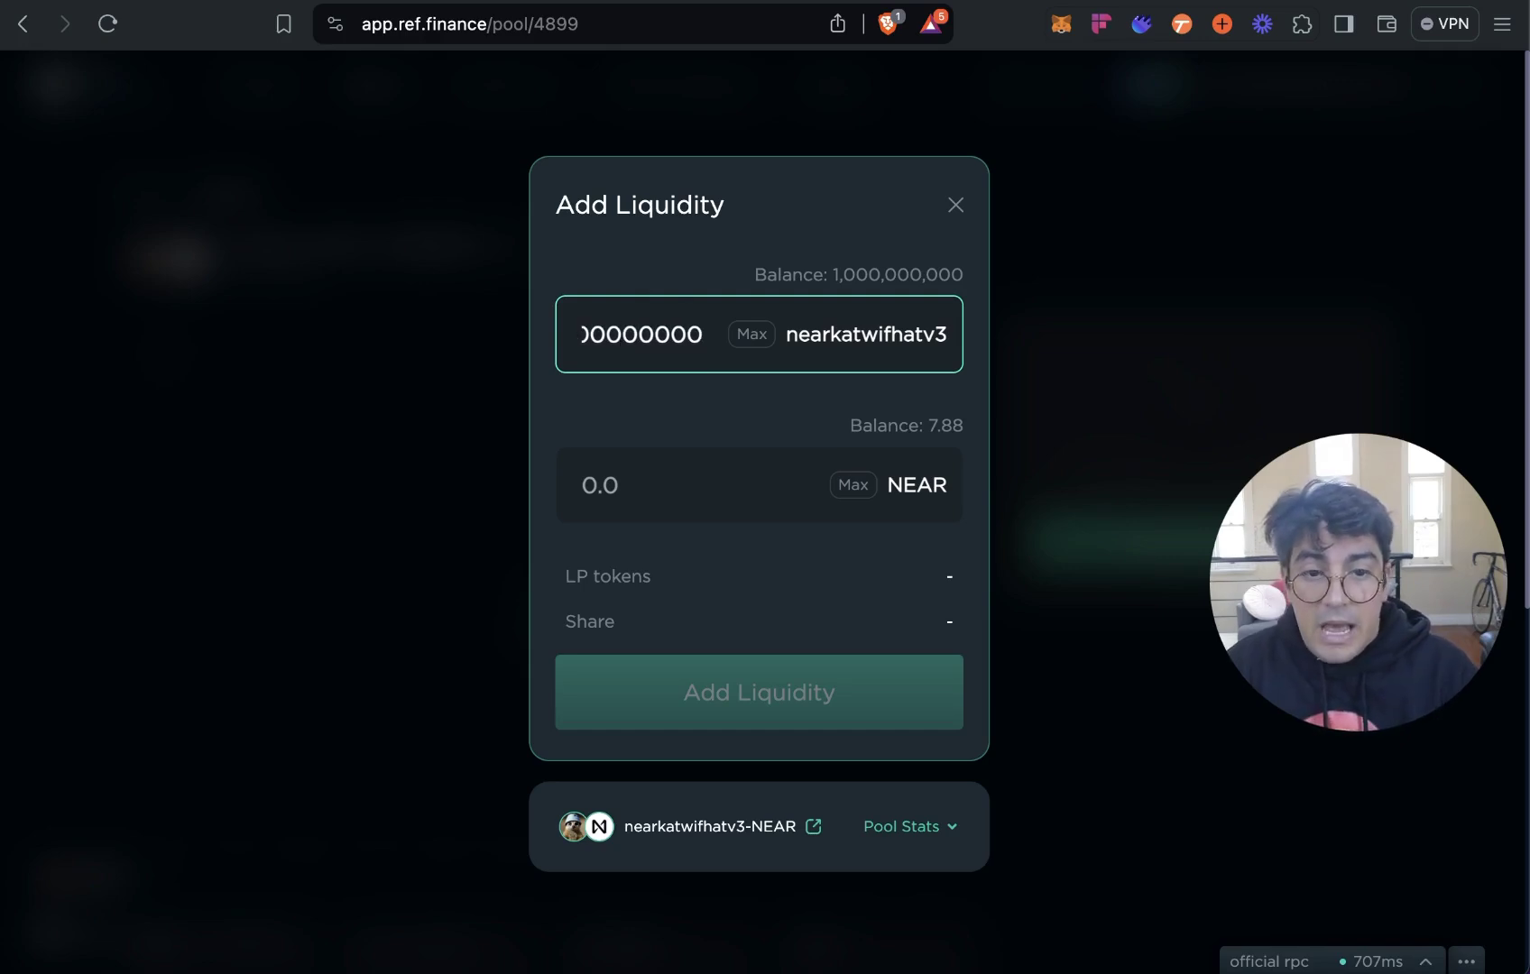
{"action": "left_click", "coordinate": [617, 484]}
{"action": "type", "text": "5"}
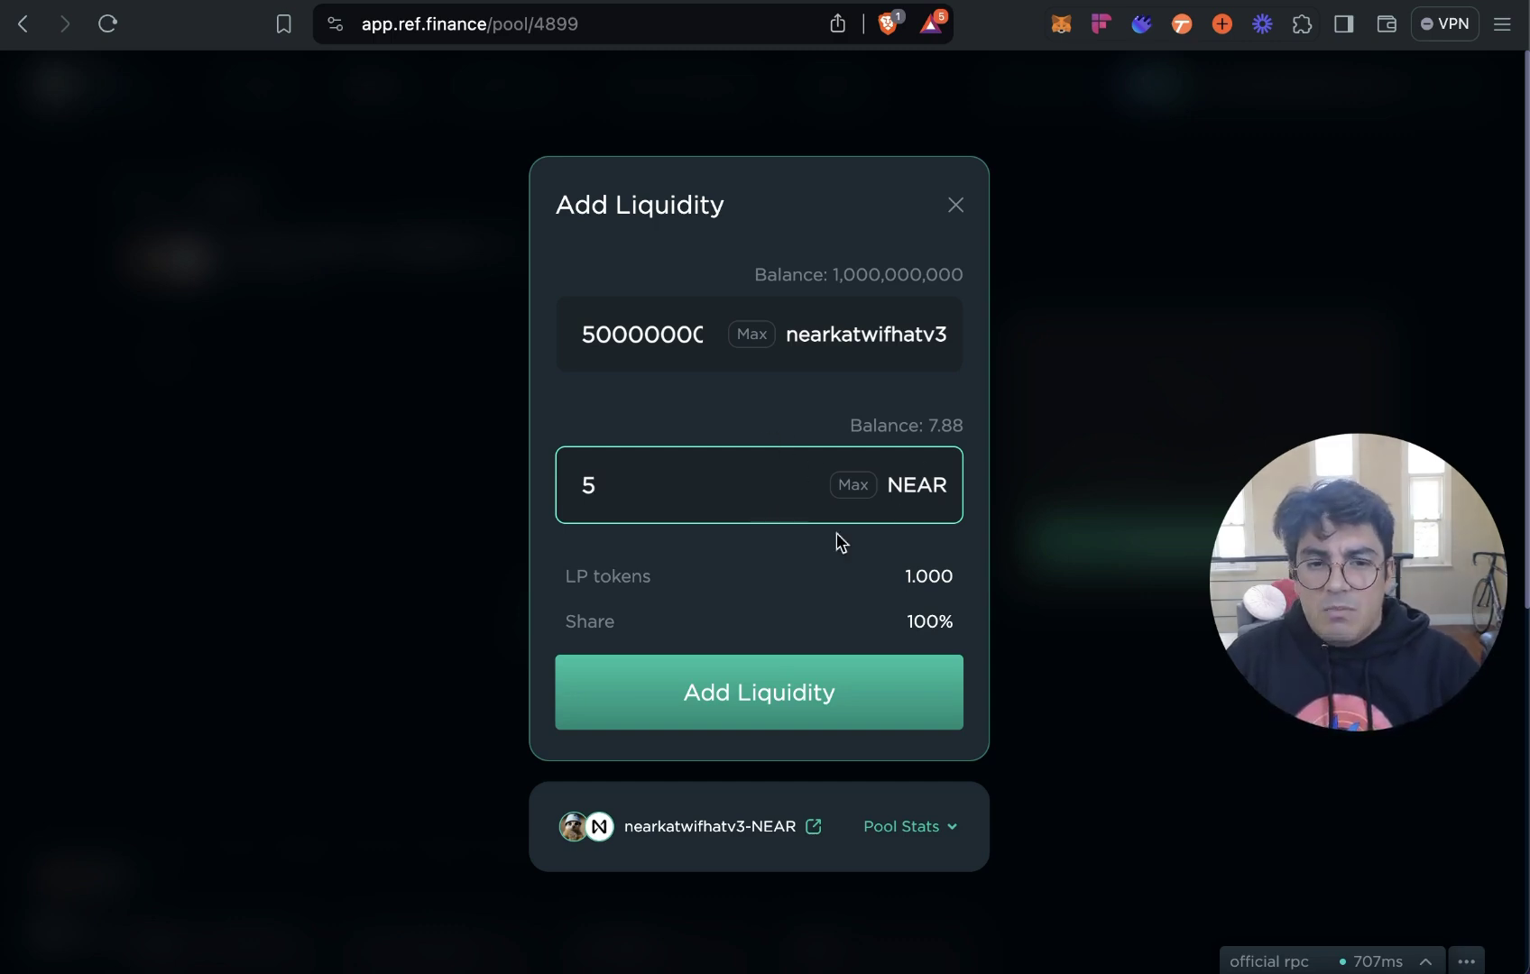
Double-check the 500000000 nearkatwifhatv3 amount and confirm adding the liquidity.
{"action": "left_click", "coordinate": [646, 341]}
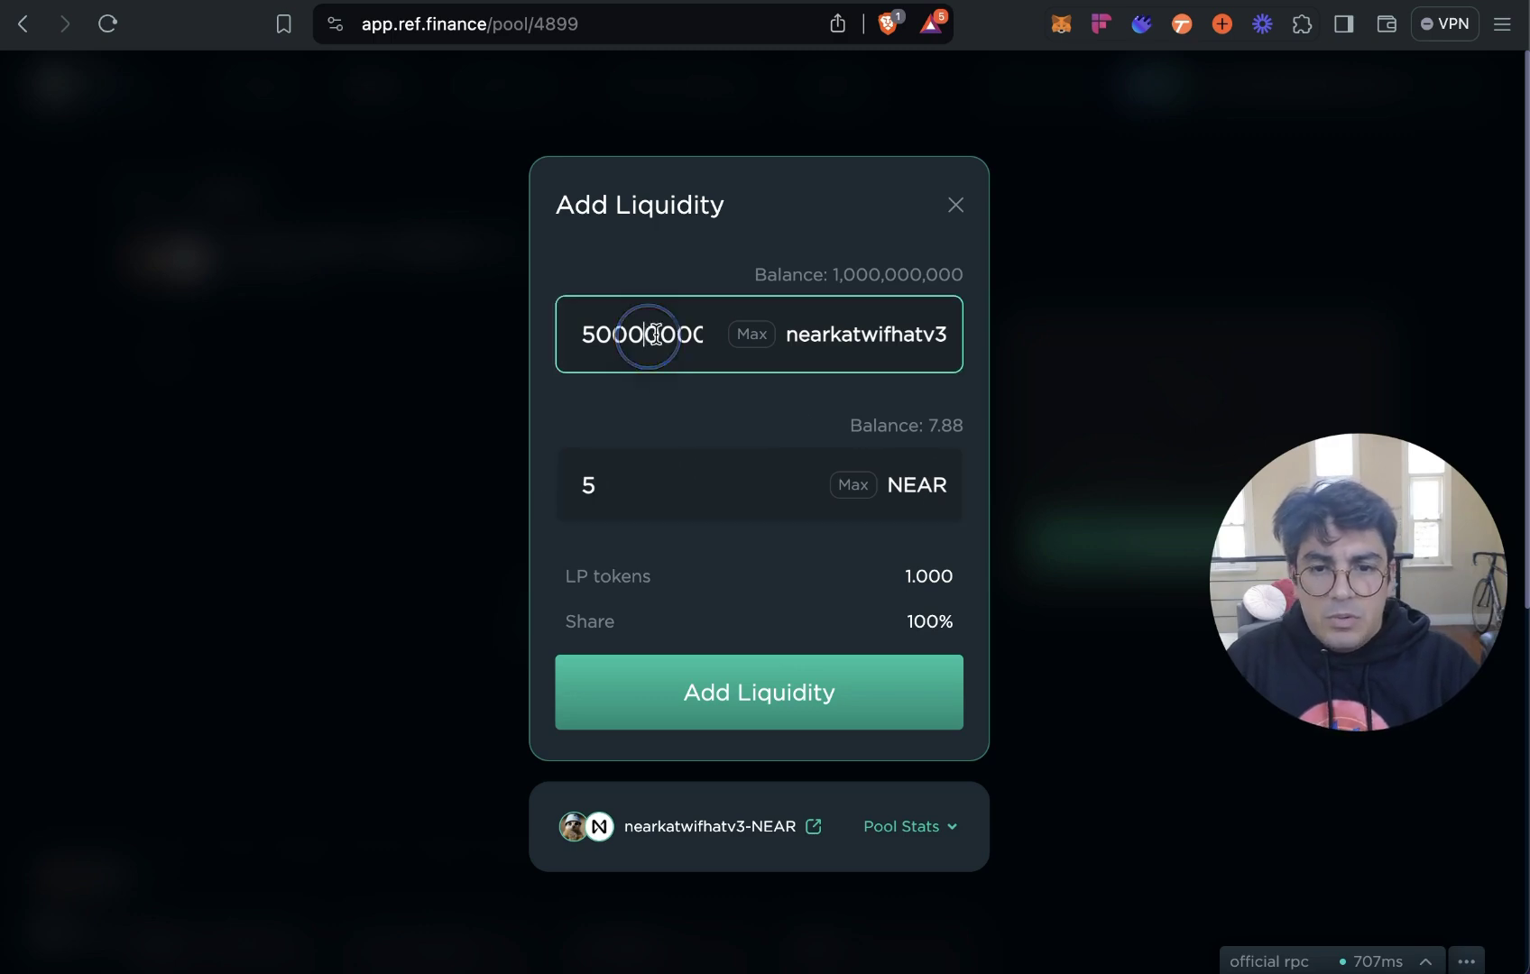
{"action": "left_click", "coordinate": [703, 334]}
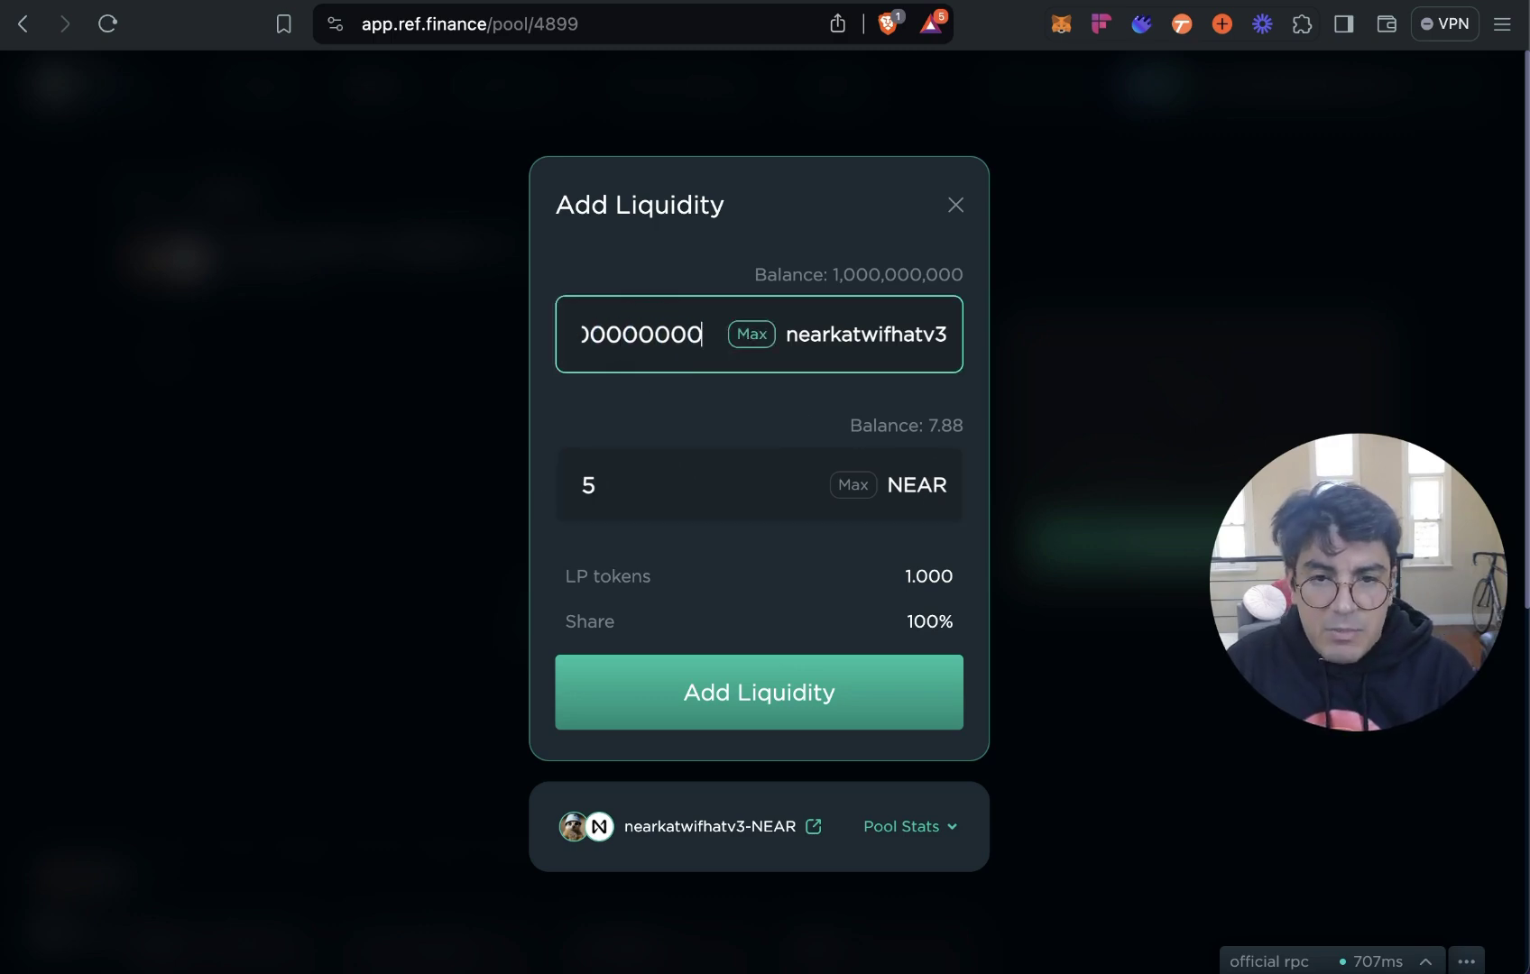
{"action": "left_click", "coordinate": [583, 334]}
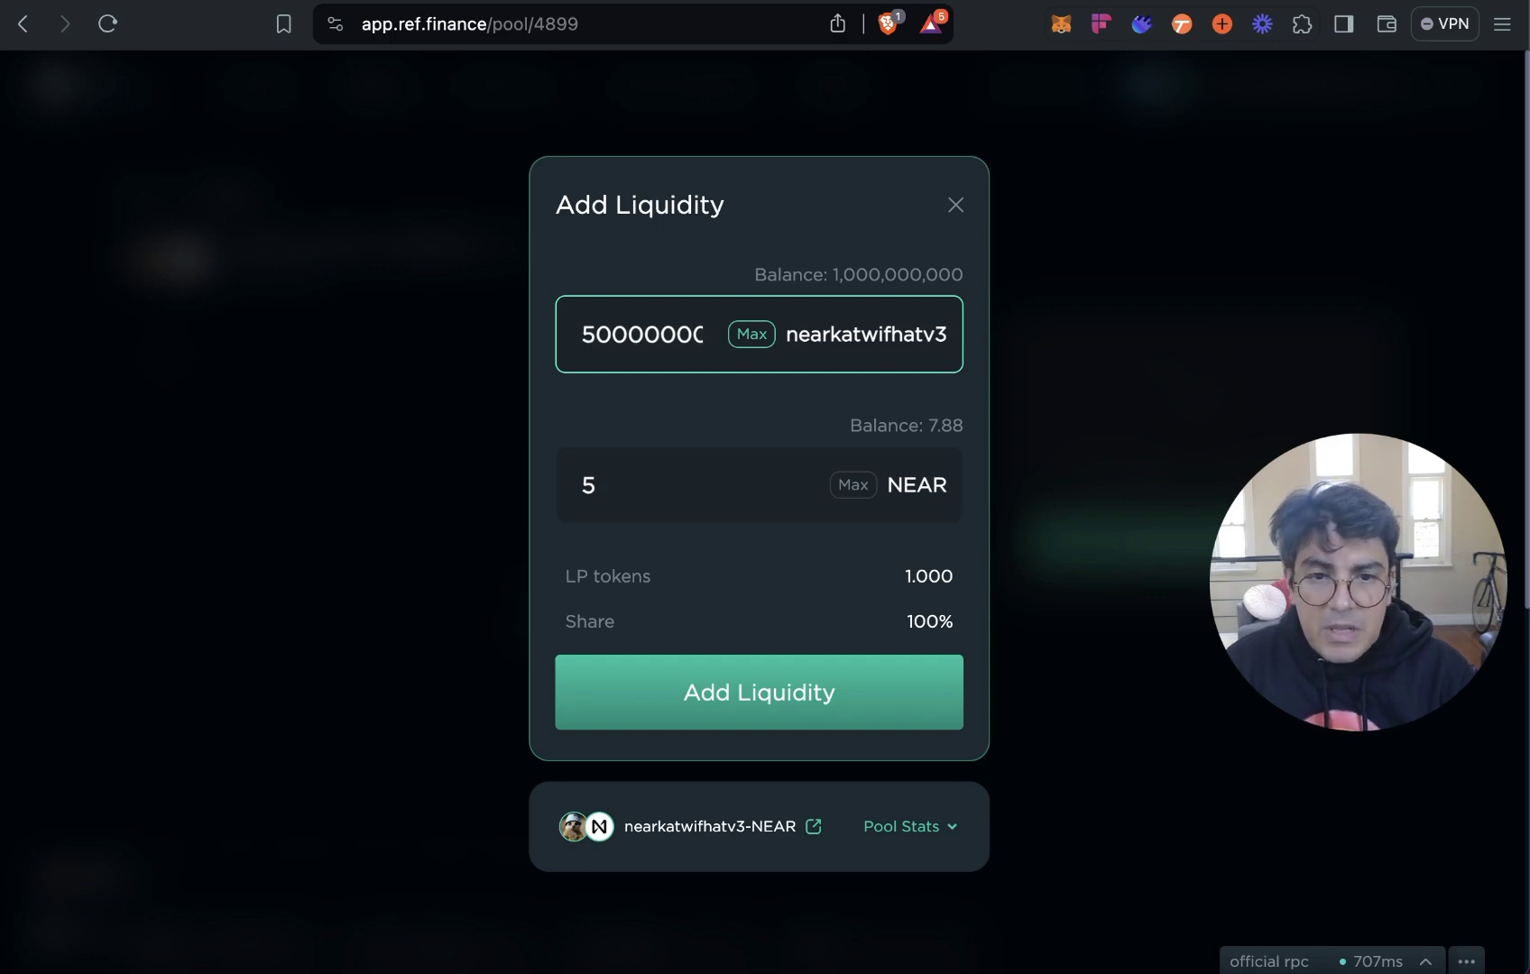
{"action": "left_click", "coordinate": [763, 709]}
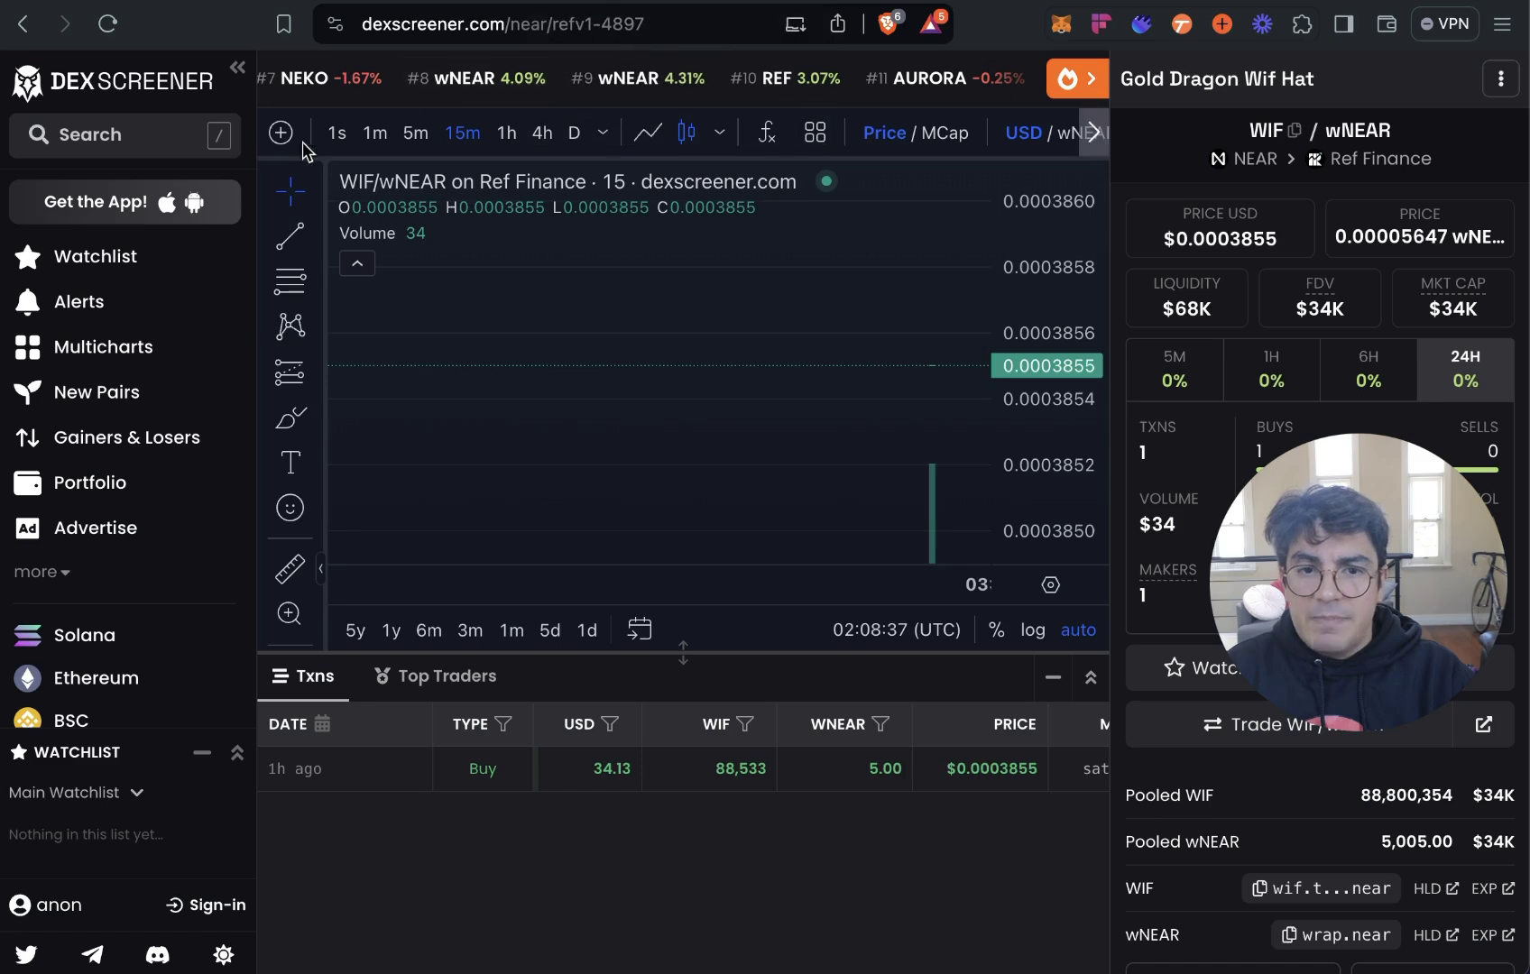
Search DexScreener for 'nearkat' and open the nearkatwifhatv3 / wNEAR pair.
{"action": "left_click", "coordinate": [140, 135]}
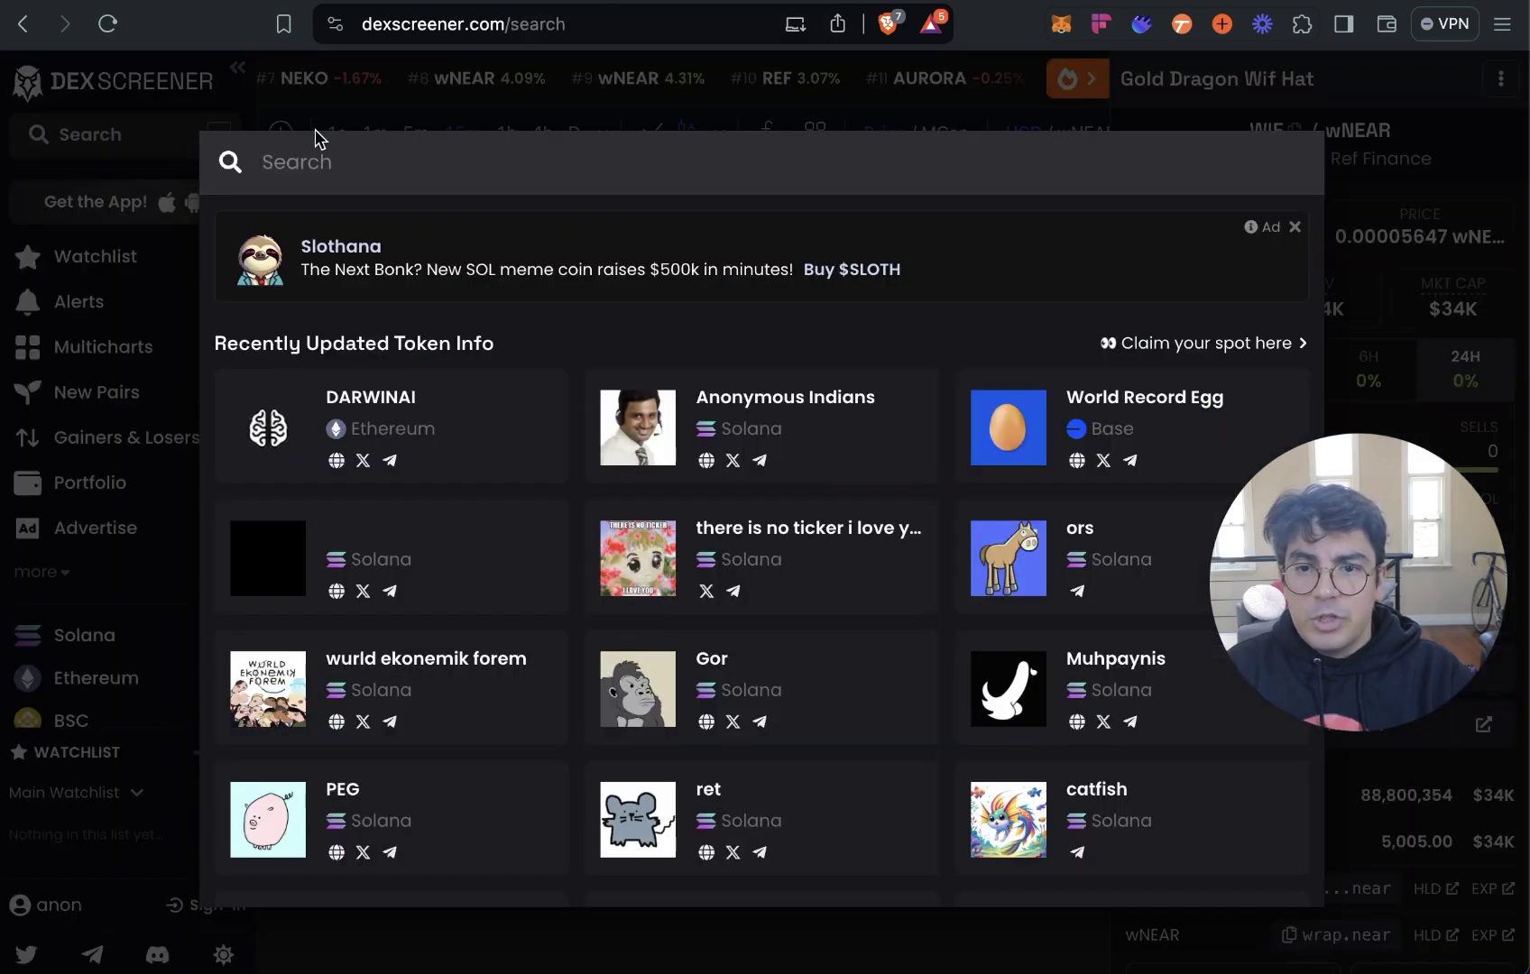
{"action": "type", "text": "nearkat"}
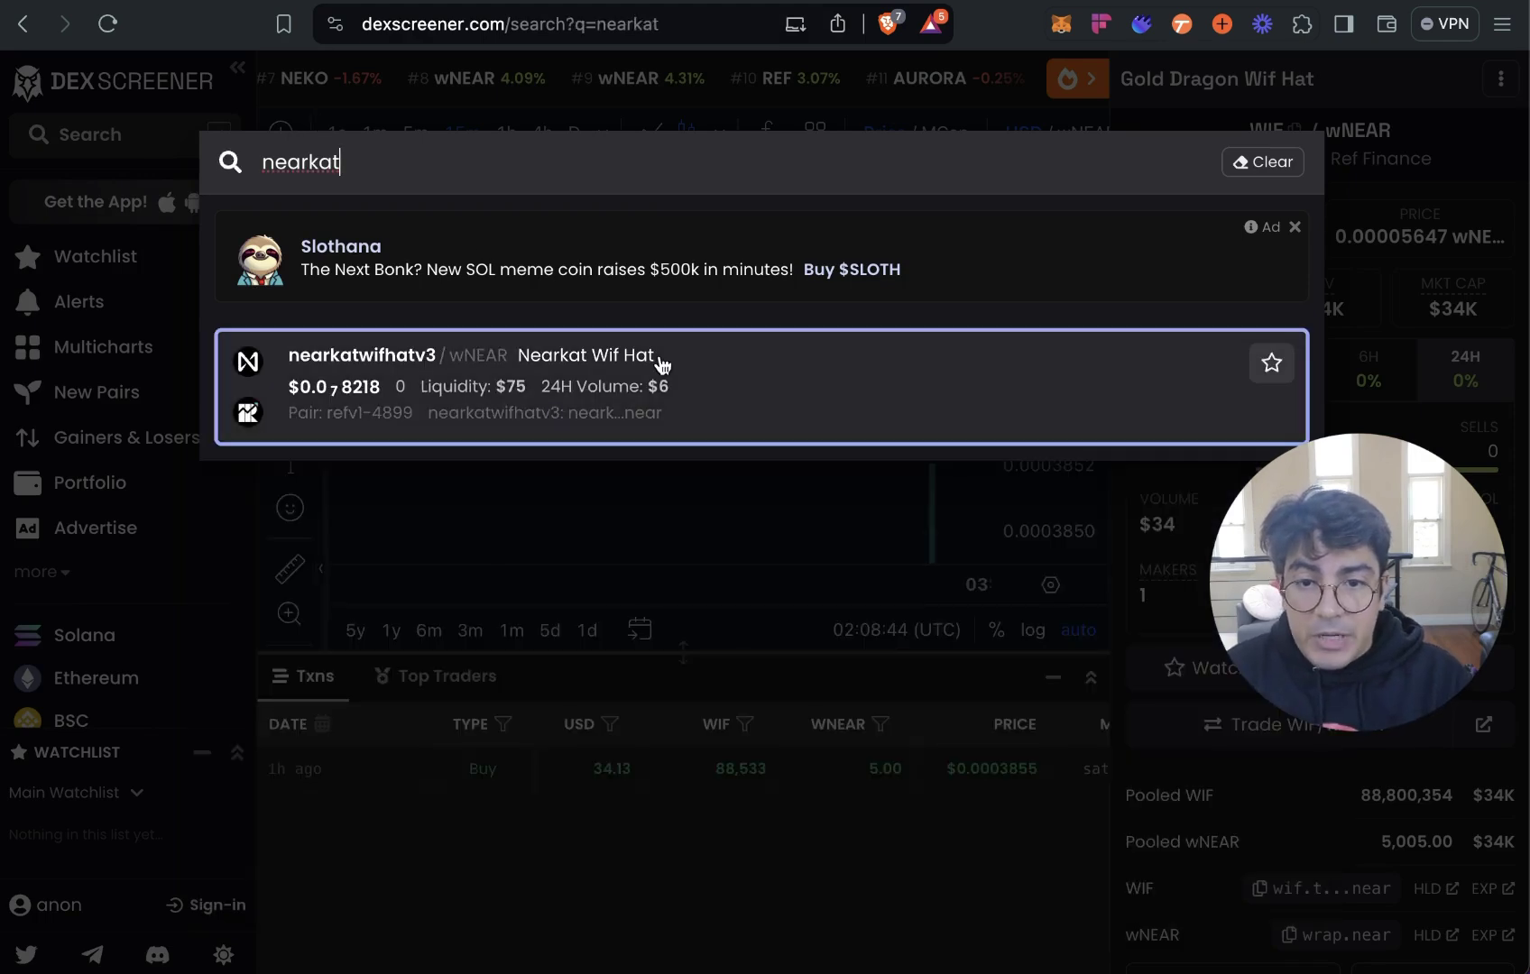
{"action": "left_click", "coordinate": [778, 365]}
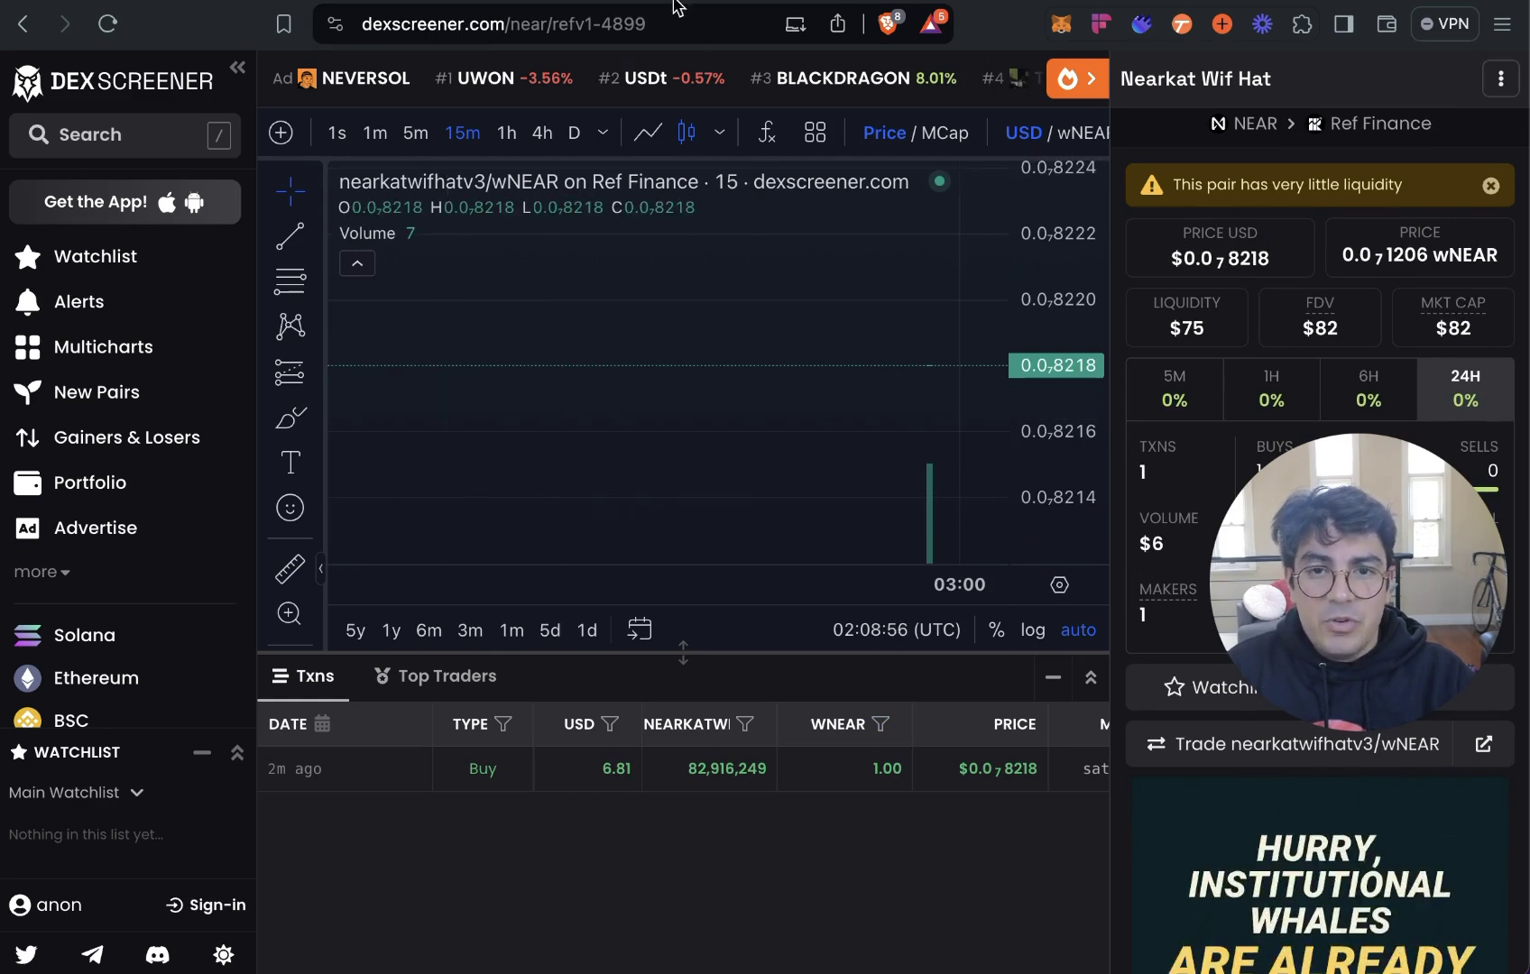
Scroll through the gov.ref.finance Latest topics list of token whitelisting requests.
{"action": "key", "text": "ctrl+Tab"}
{"action": "scroll", "coordinate": [14, 195], "scroll_direction": "down", "scroll_amount": 5}
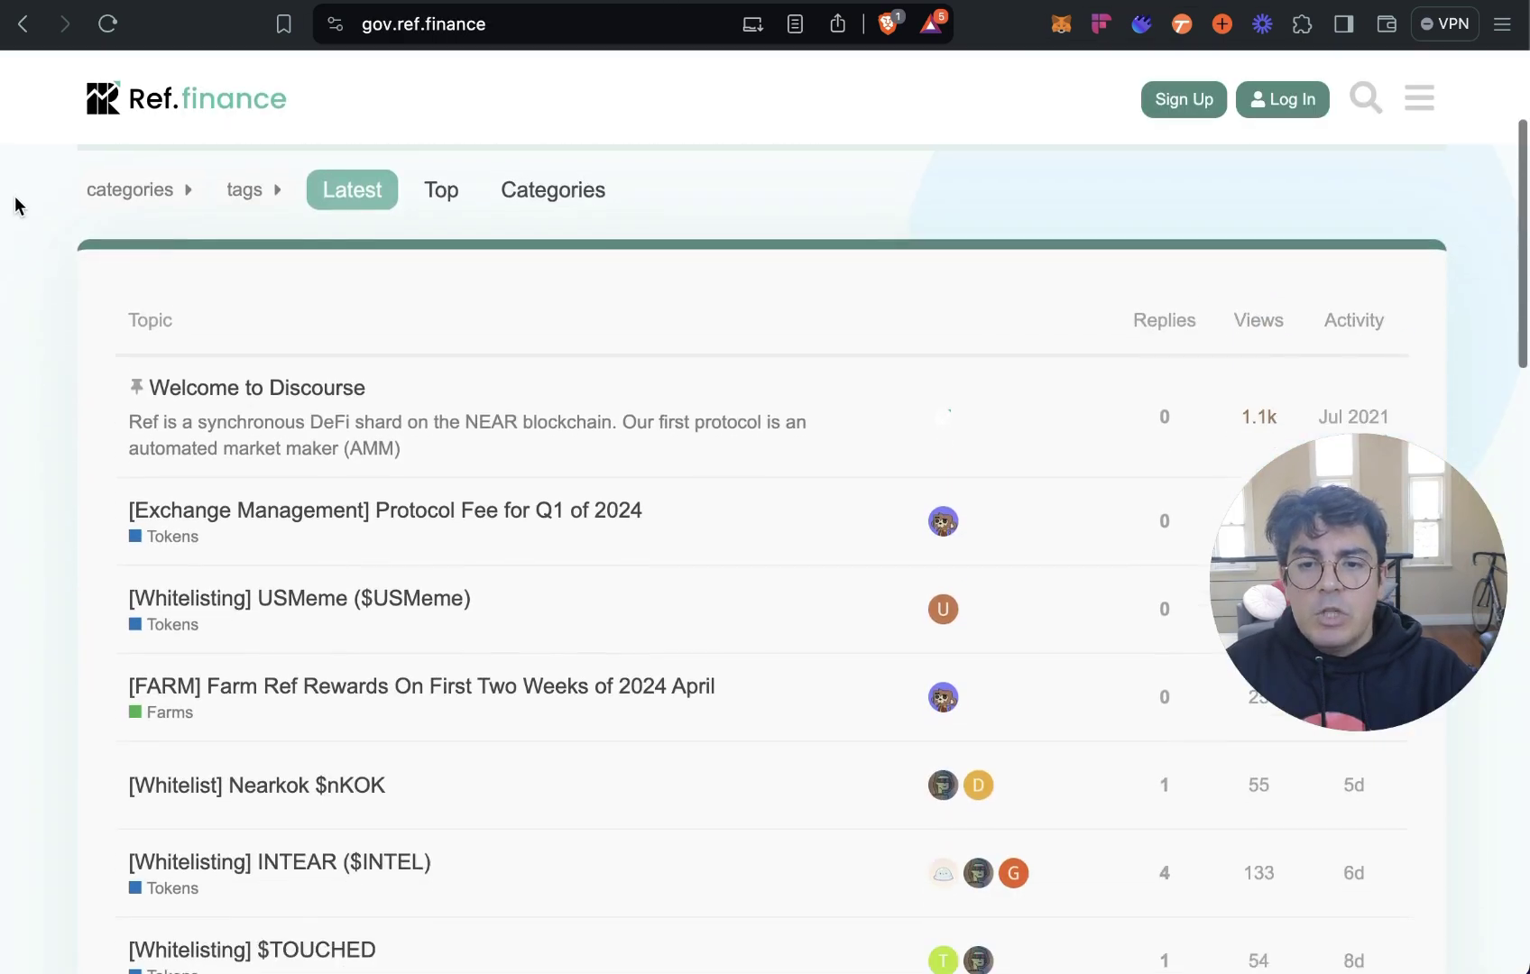
{"action": "scroll", "coordinate": [17, 205], "scroll_direction": "down", "scroll_amount": 3}
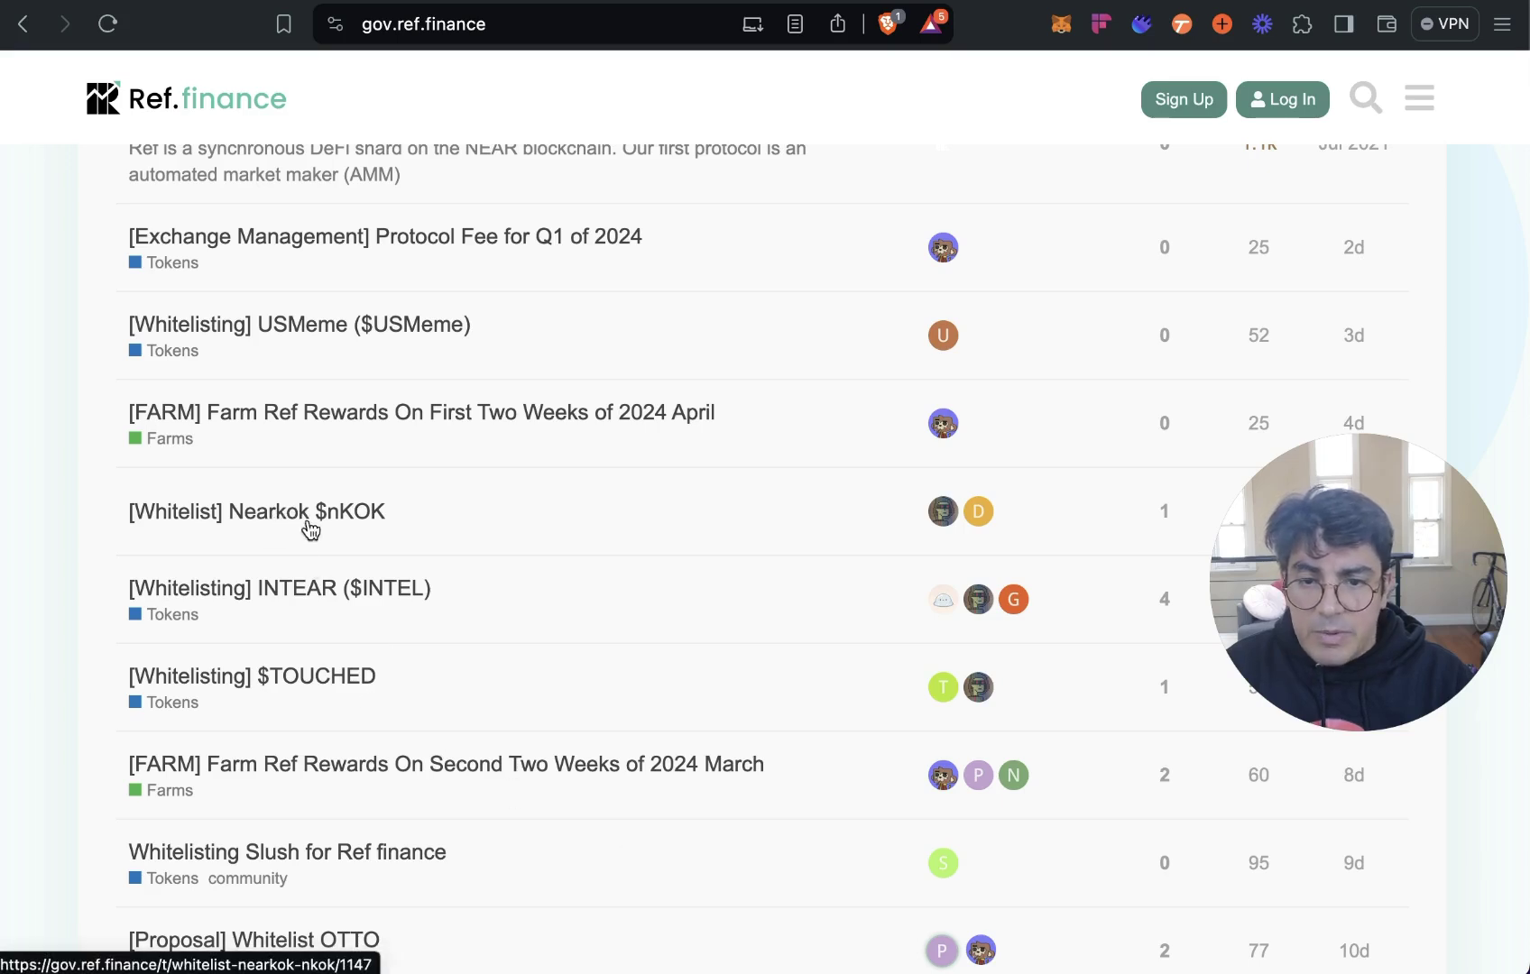
{"action": "scroll", "coordinate": [485, 636], "scroll_direction": "down", "scroll_amount": 1}
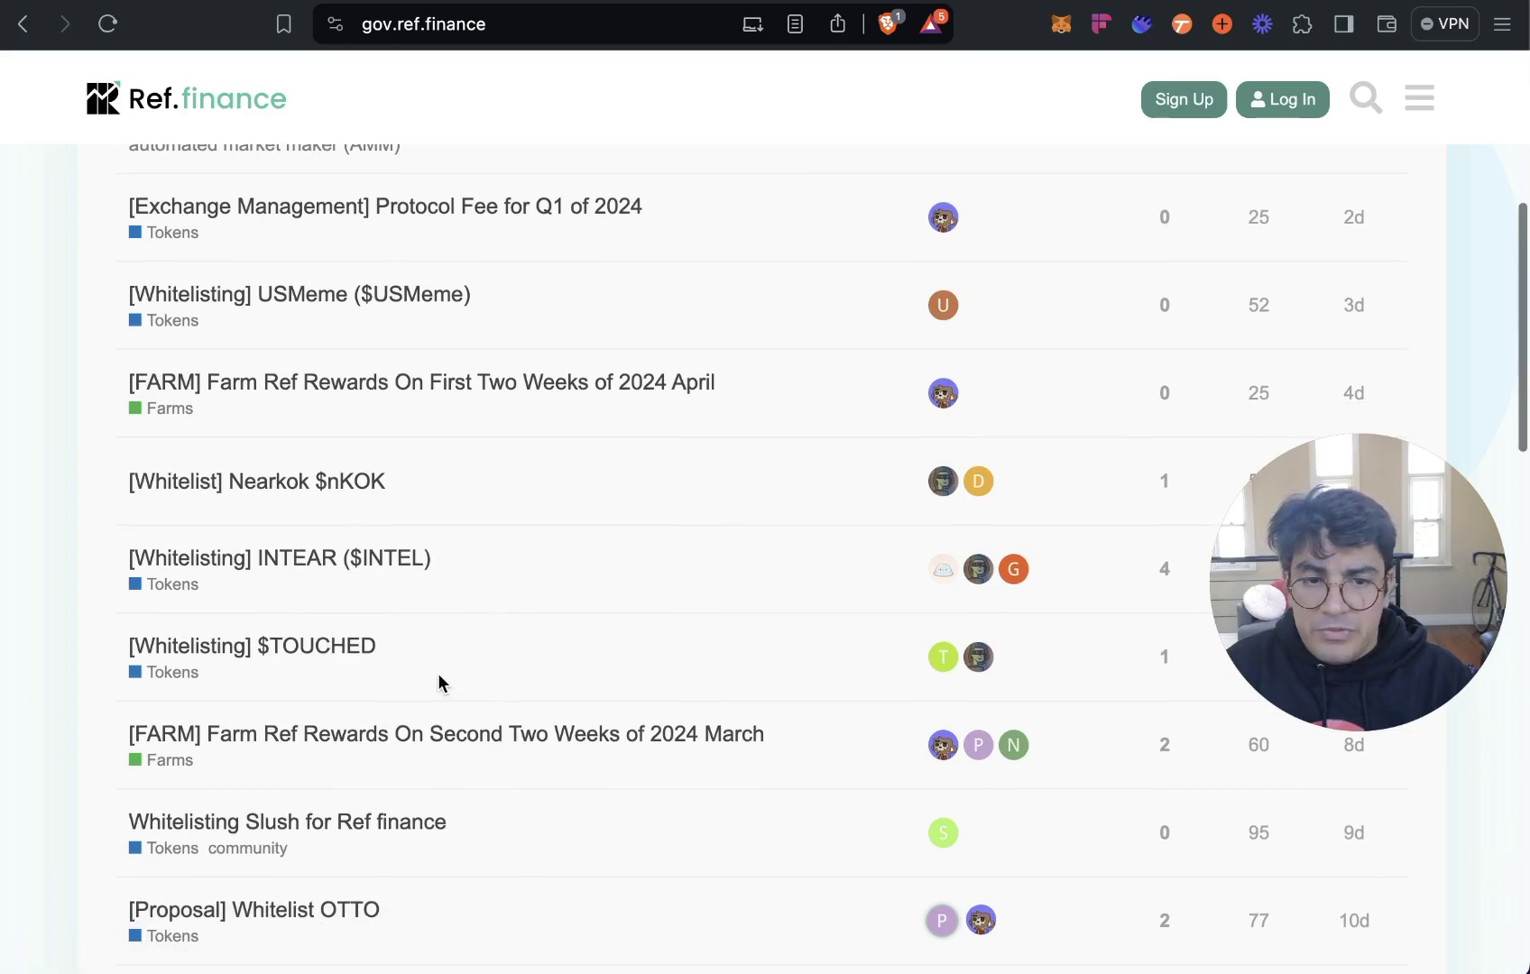
{"action": "scroll", "coordinate": [529, 722], "scroll_direction": "up", "scroll_amount": 2}
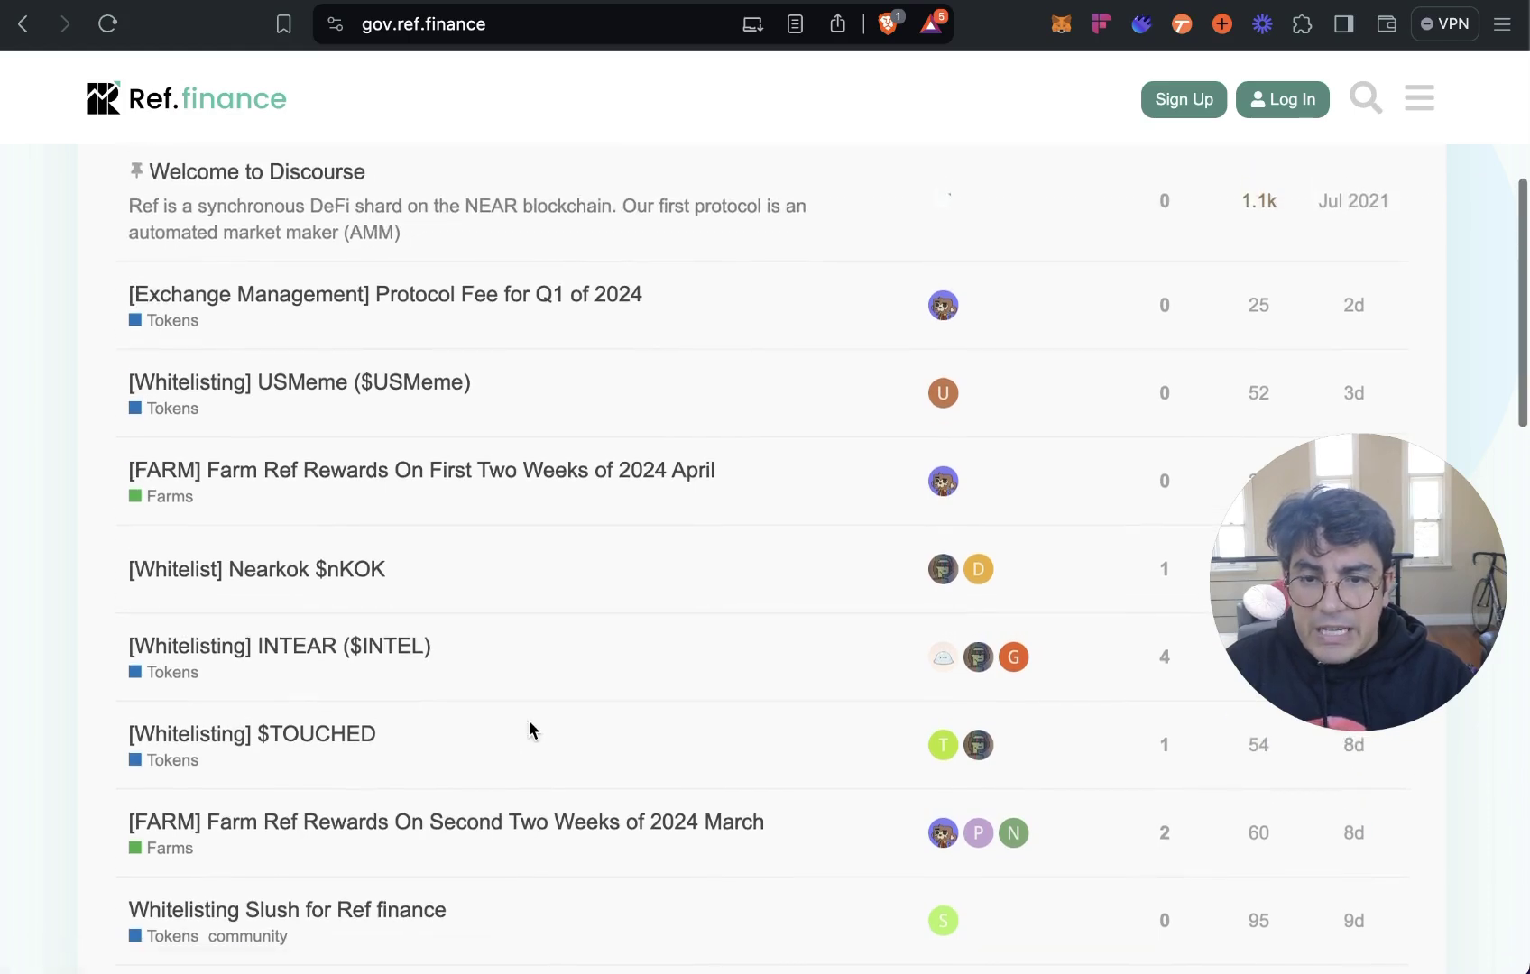
{"action": "scroll", "coordinate": [528, 729], "scroll_direction": "up", "scroll_amount": 4}
{"action": "scroll", "coordinate": [540, 717], "scroll_direction": "down", "scroll_amount": 3}
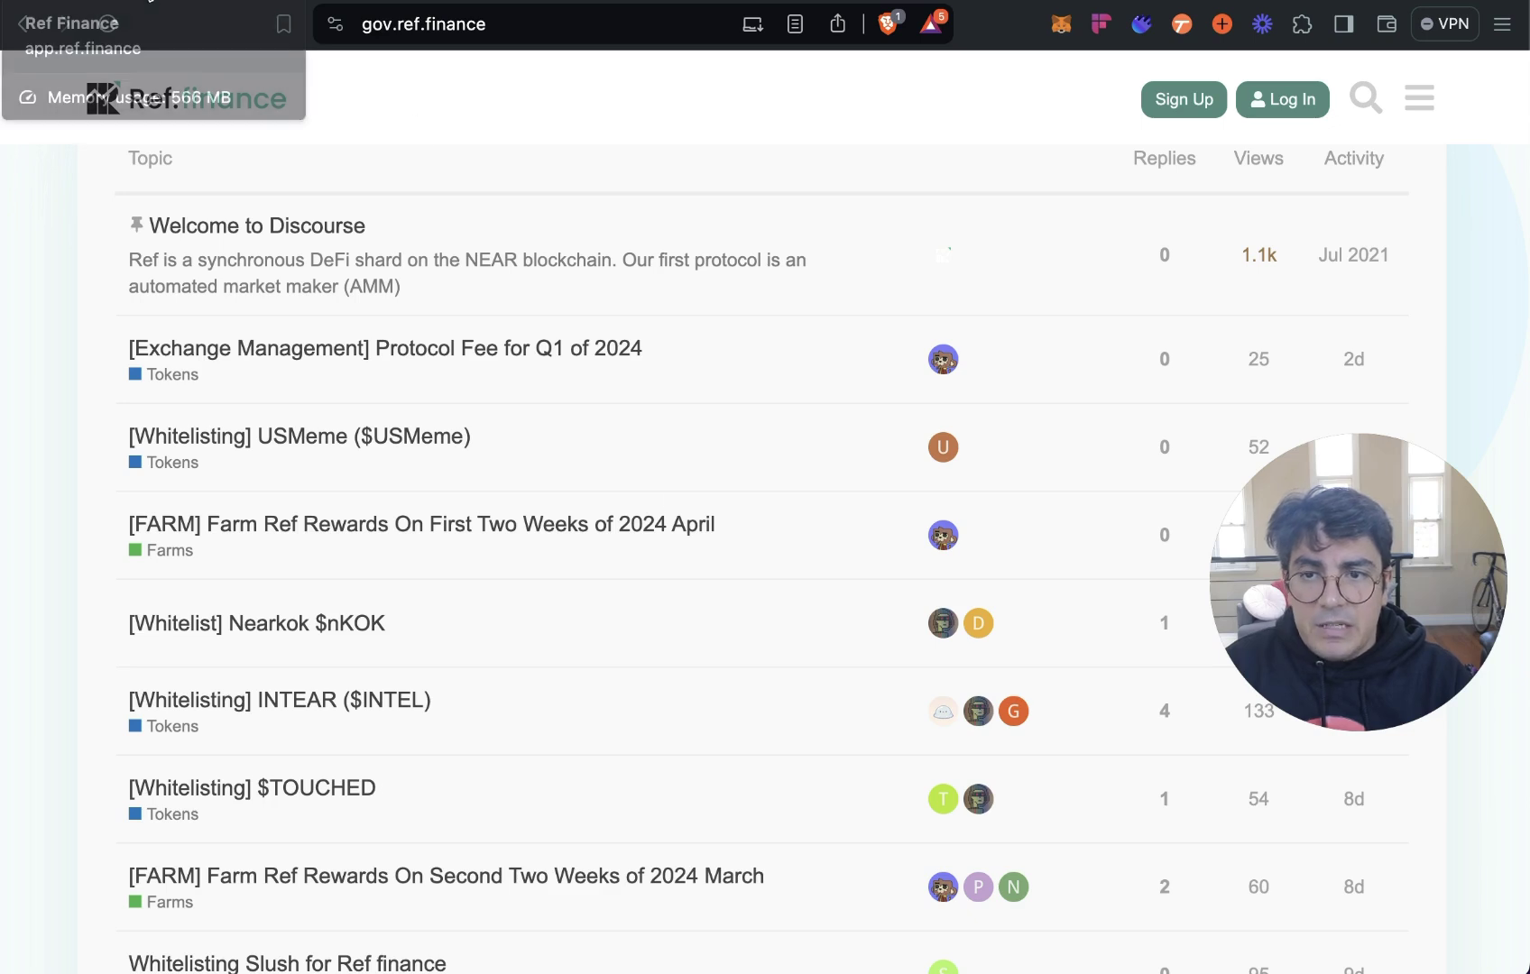
{"action": "left_click", "coordinate": [154, 1]}
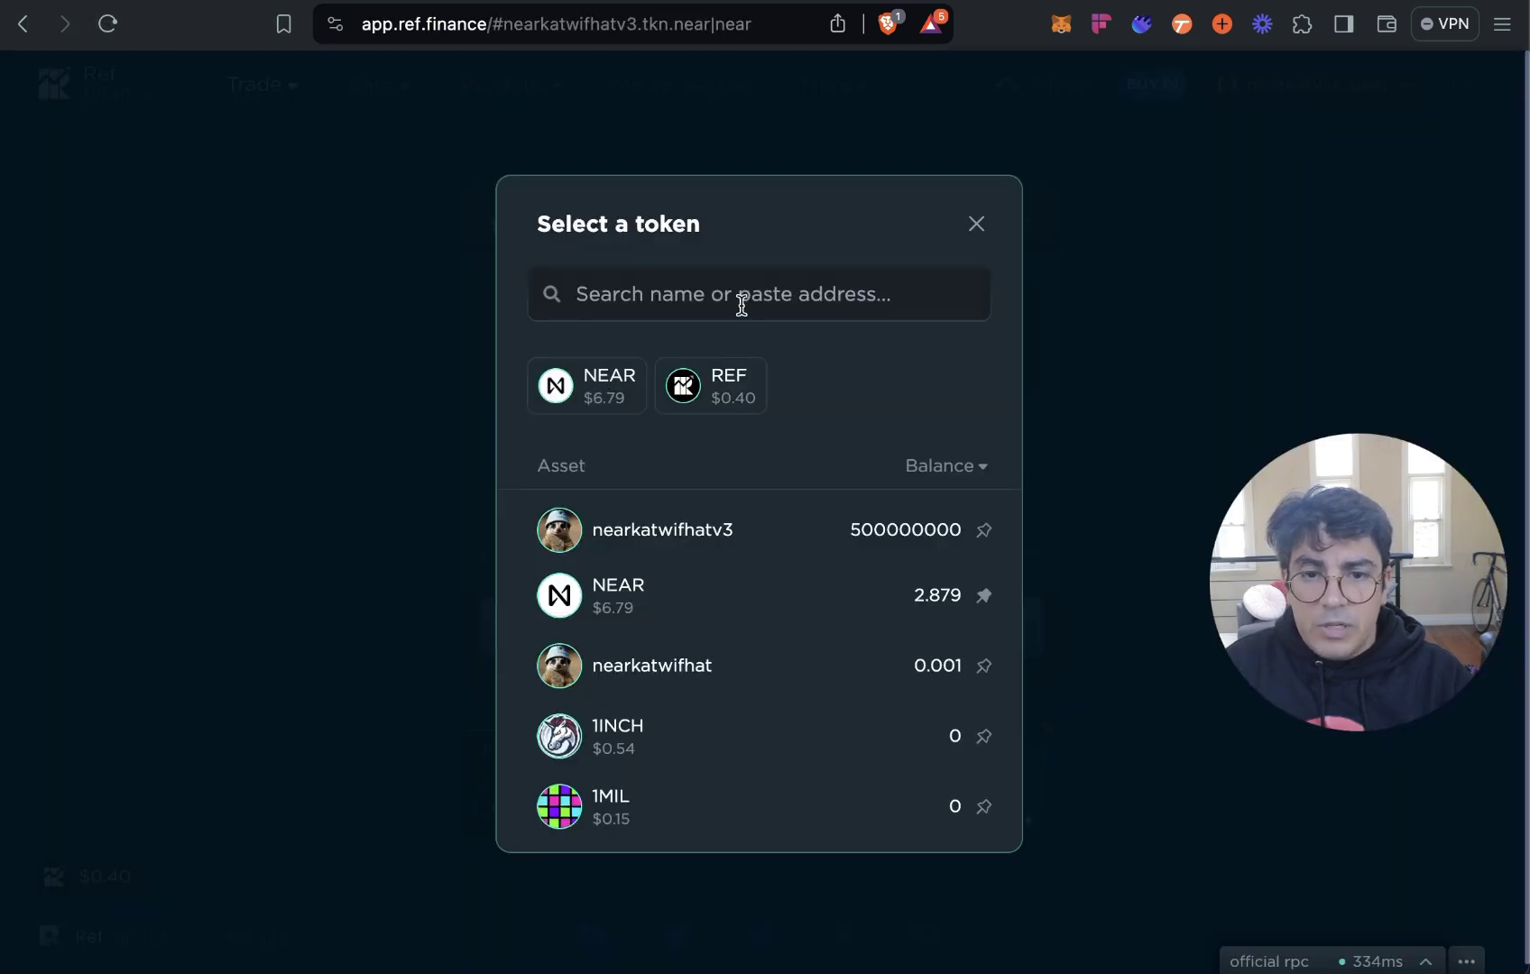
Dismiss the token picker and view Your Liquidity, including the $83.38 nearkatwifhatv3-NEAR position.
{"action": "scroll", "coordinate": [768, 544], "scroll_direction": "down", "scroll_amount": 5}
{"action": "scroll", "coordinate": [766, 540], "scroll_direction": "down", "scroll_amount": 10}
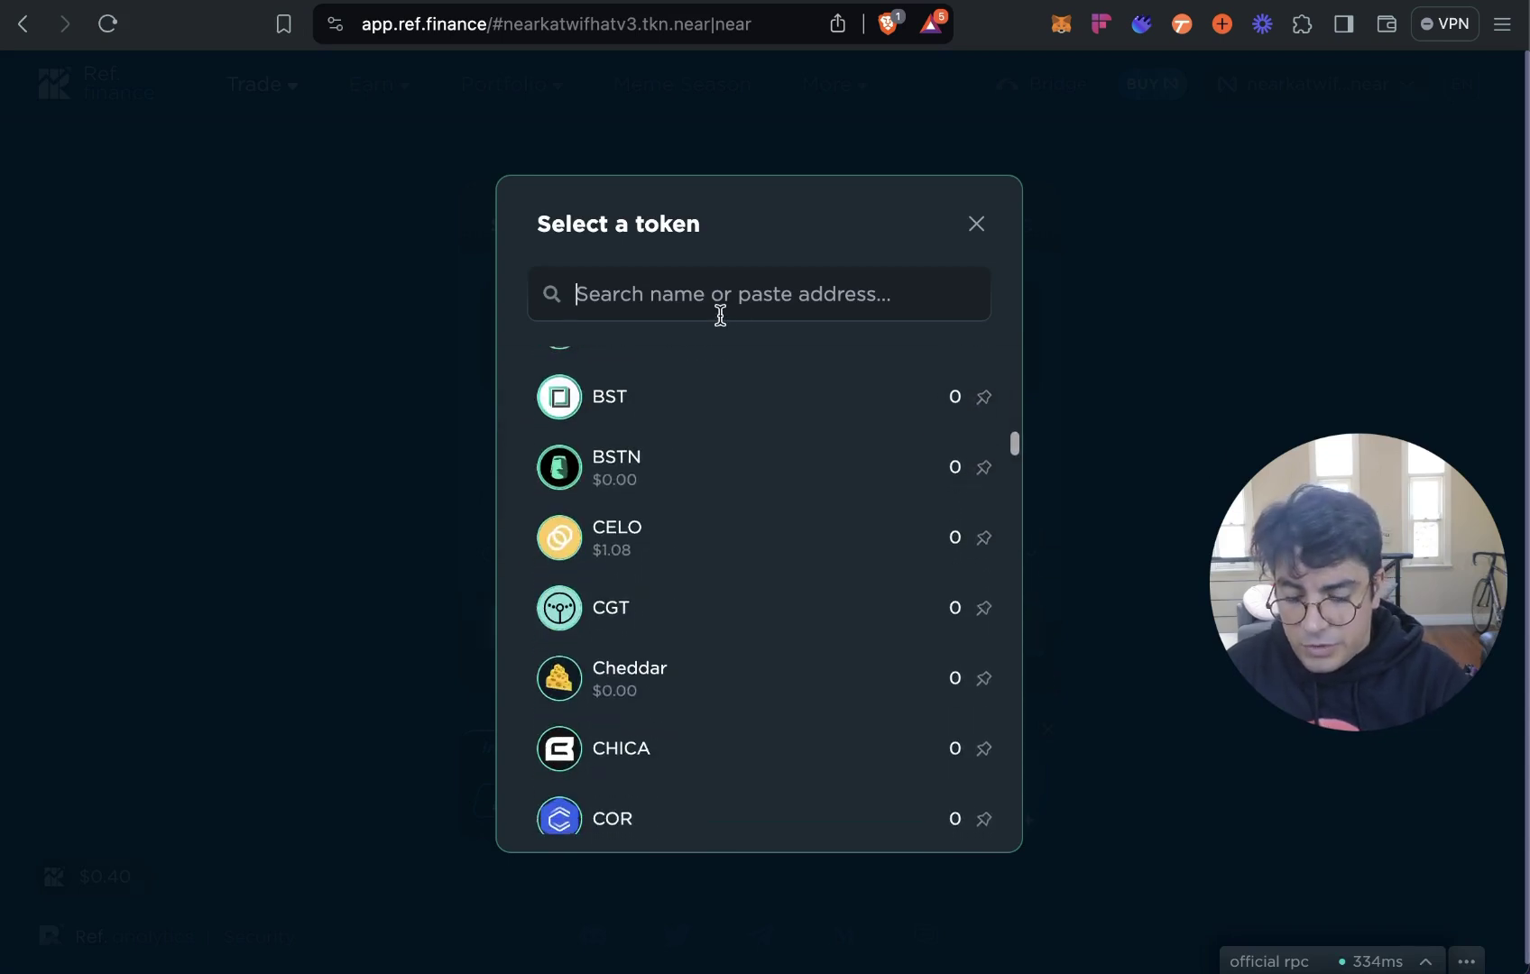
{"action": "type", "text": "neark"}
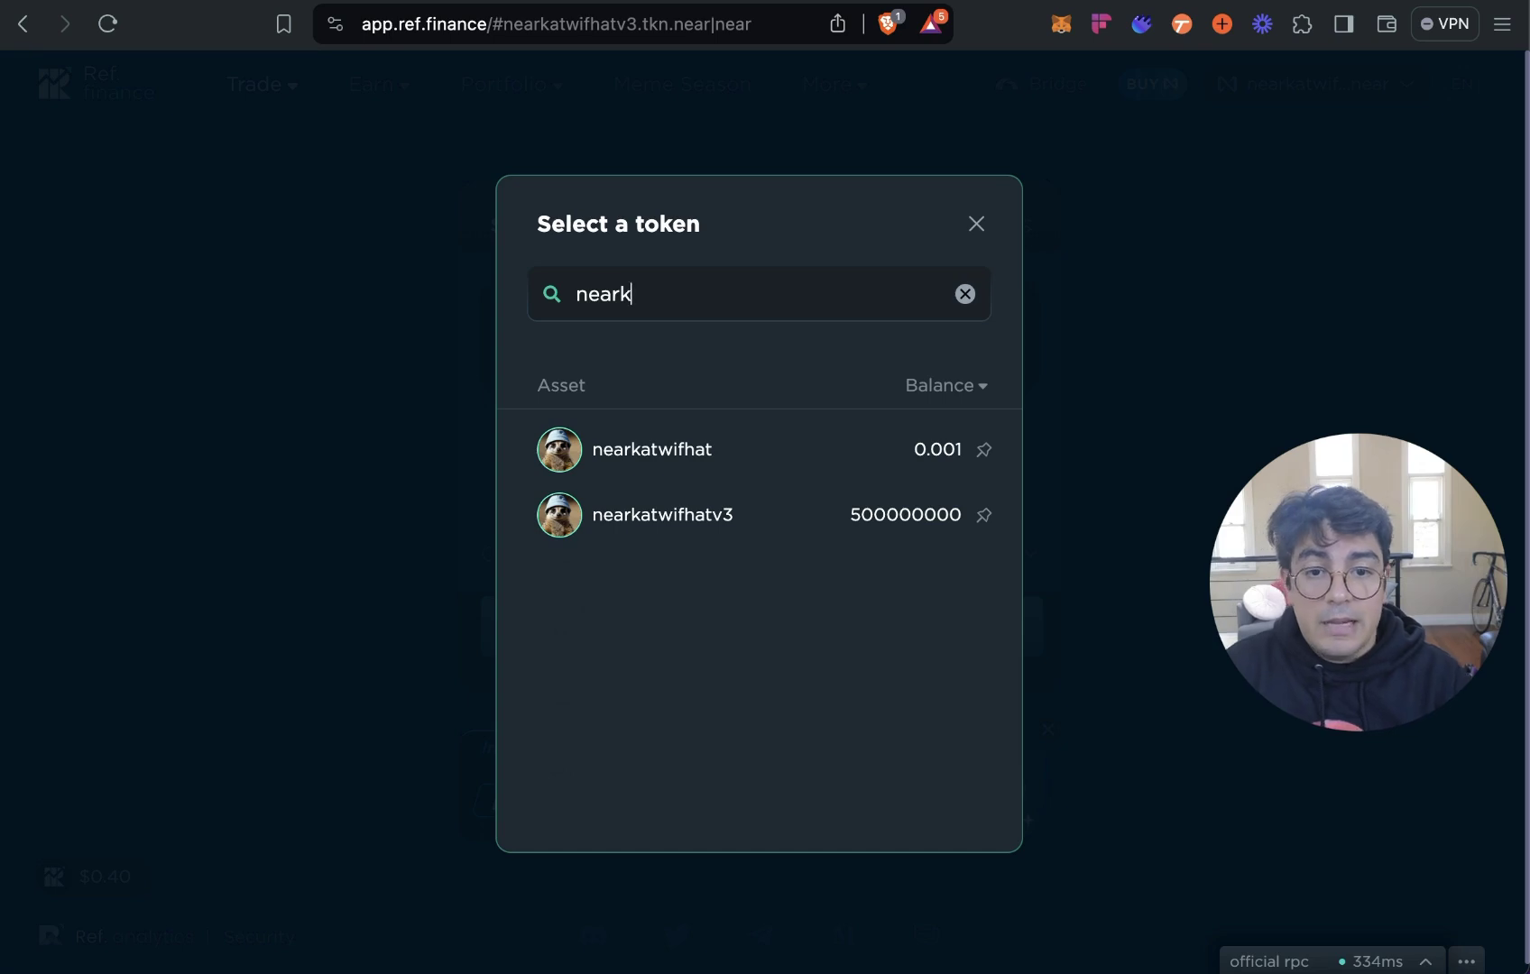
{"action": "left_click", "coordinate": [978, 225]}
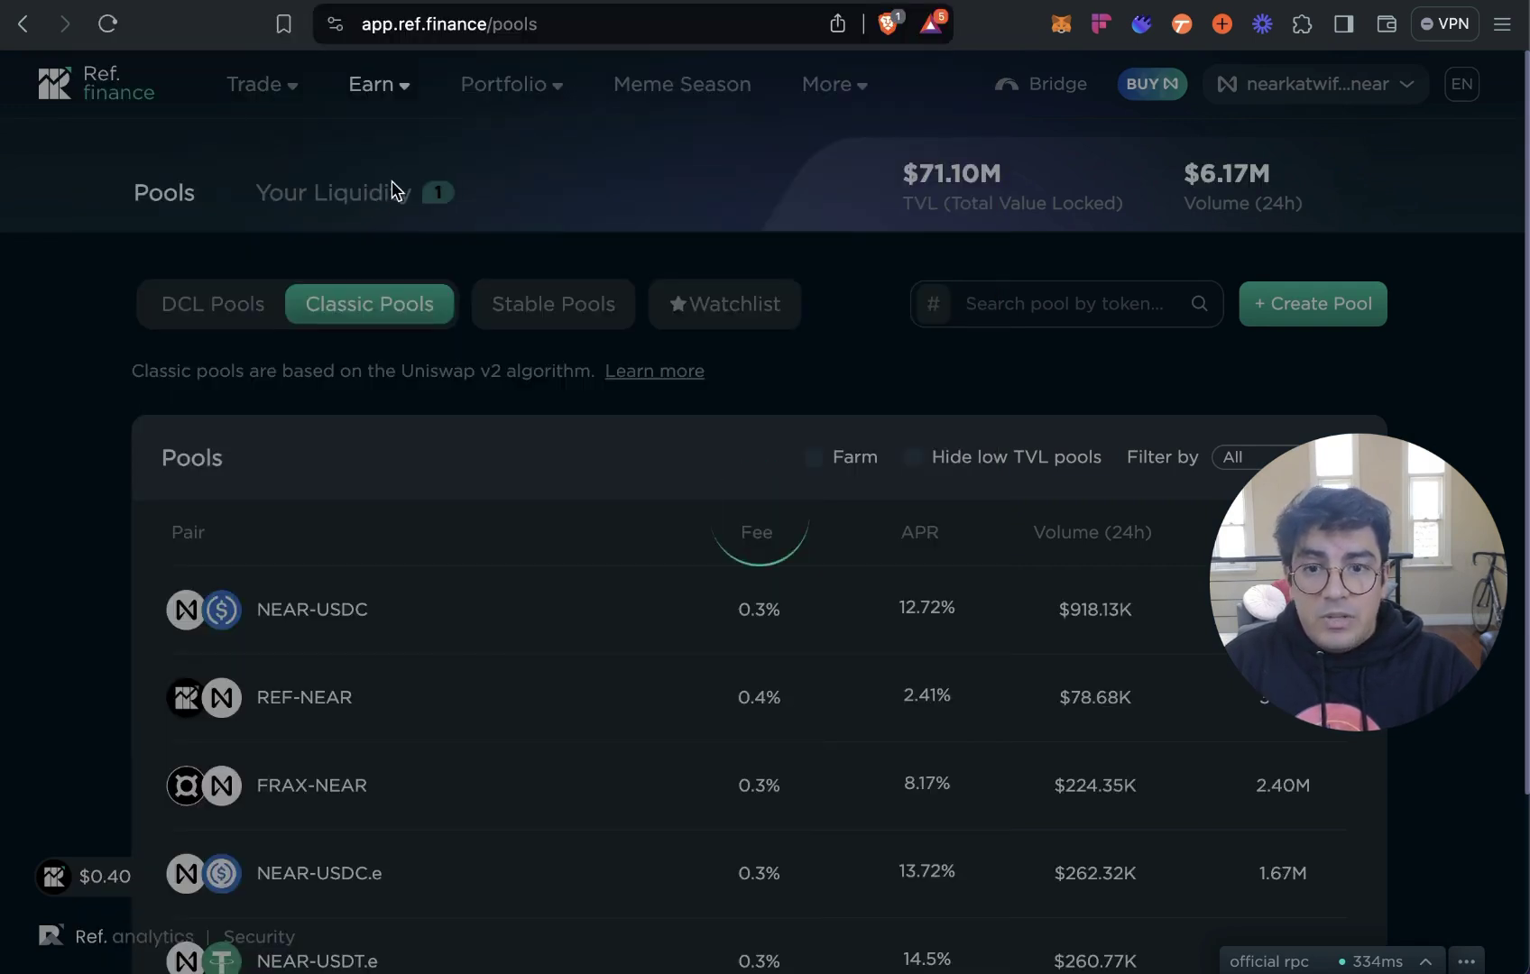
{"action": "left_click", "coordinate": [397, 204]}
{"action": "left_click", "coordinate": [377, 189]}
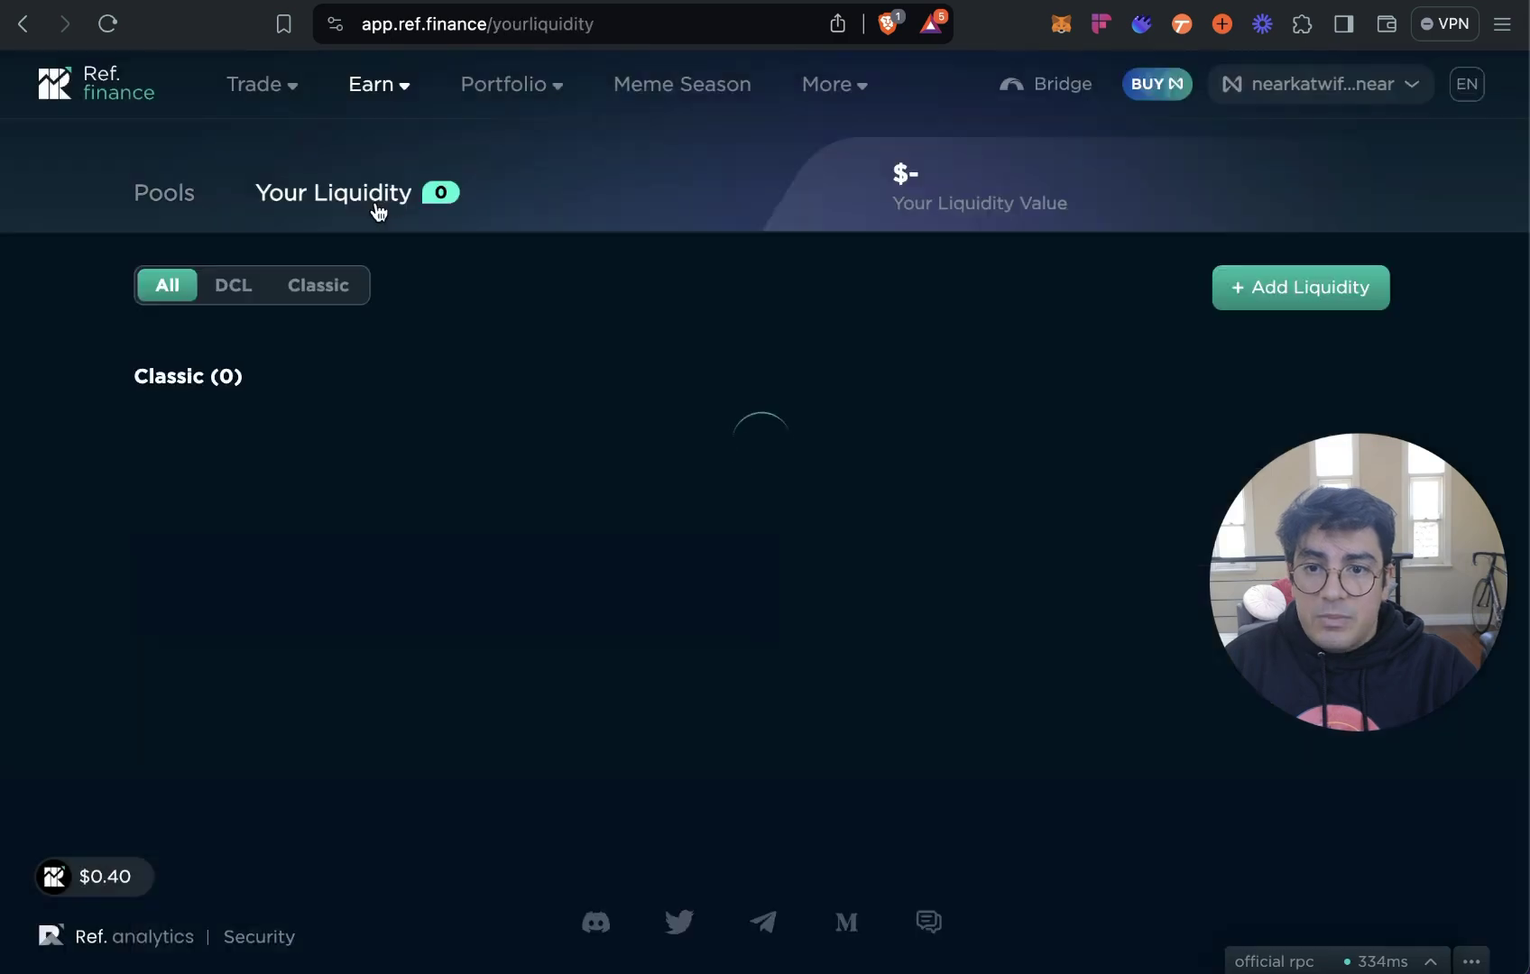
{"action": "scroll", "coordinate": [632, 573], "scroll_direction": "down", "scroll_amount": 3}
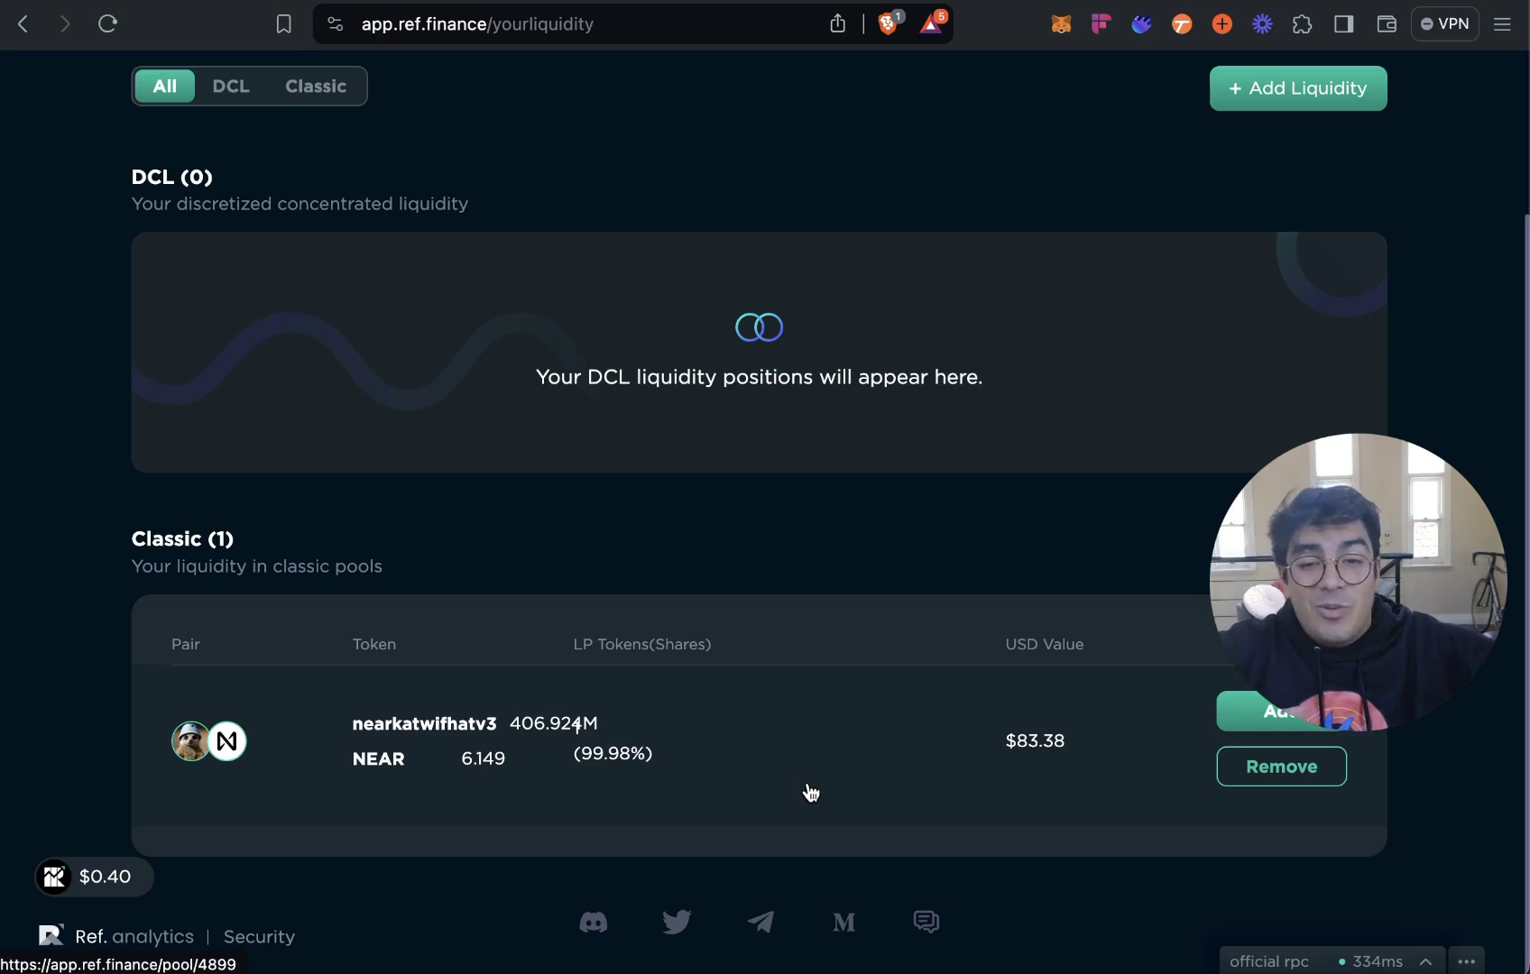
{"action": "key", "text": "ctrl+Tab"}
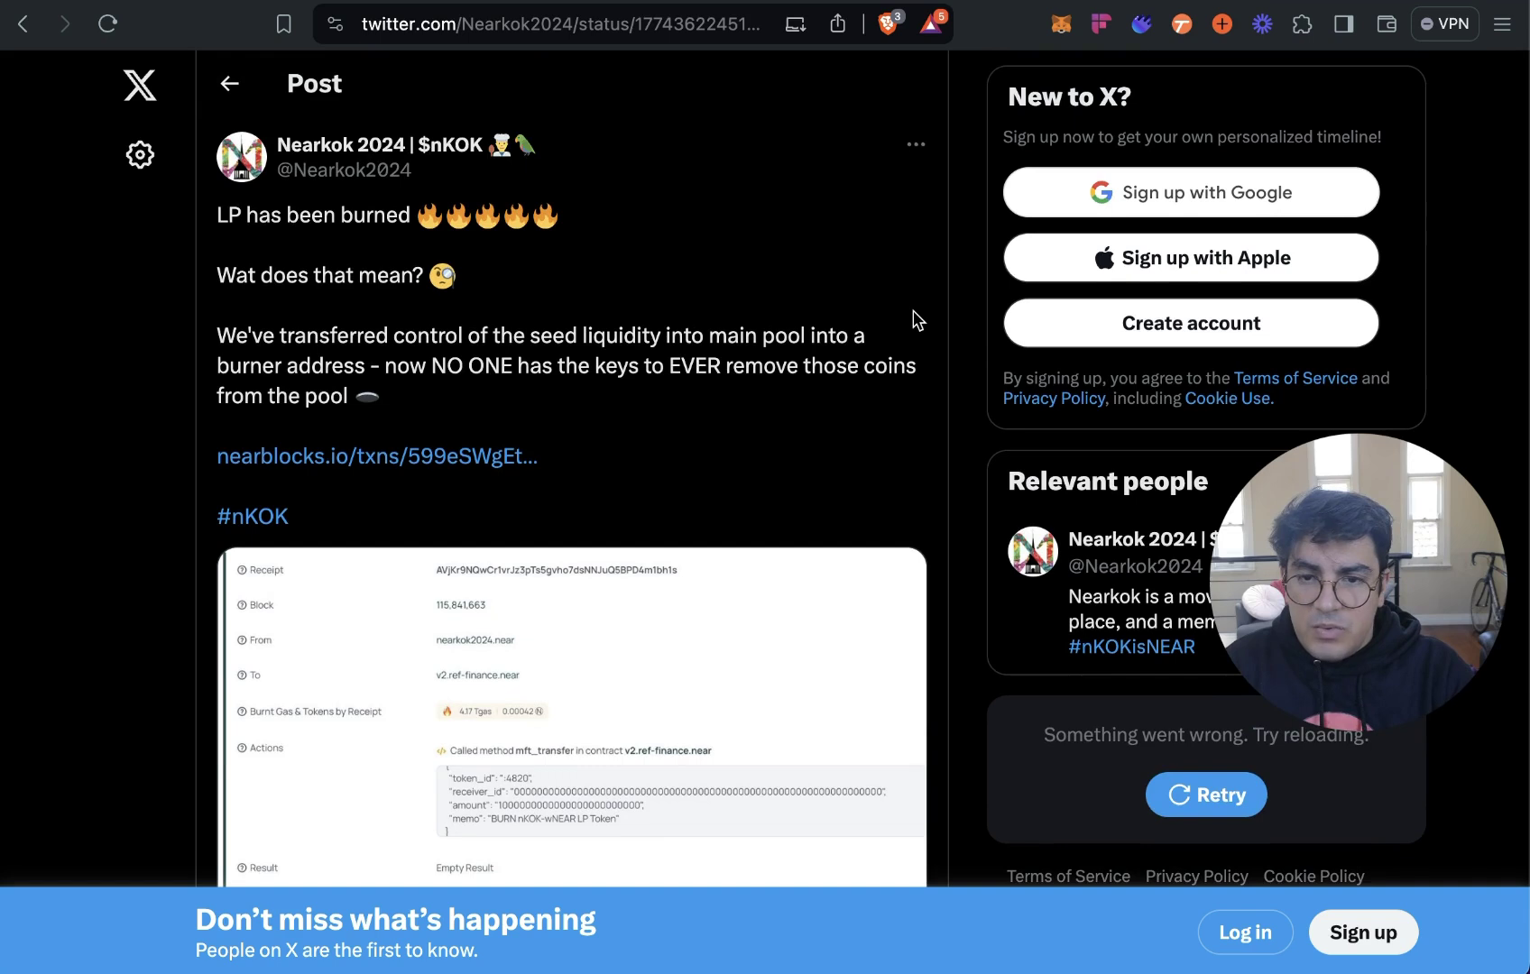
Follow the nearblocks.io/txns link in the LP-burned post.
{"action": "scroll", "coordinate": [916, 321], "scroll_direction": "down", "scroll_amount": 1}
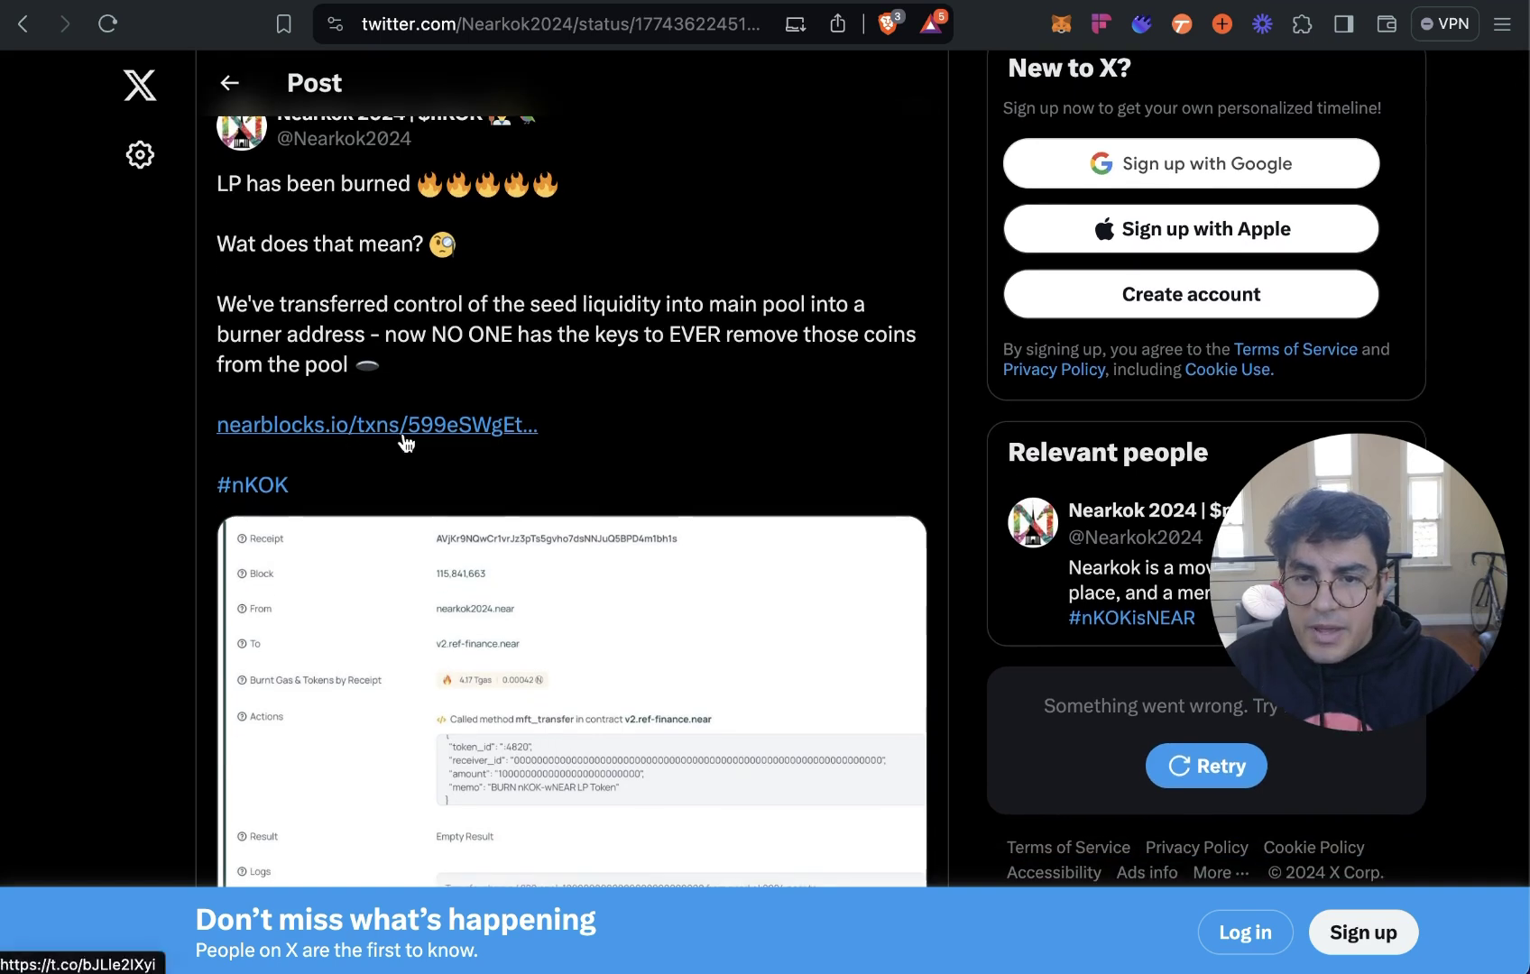
{"action": "scroll", "coordinate": [567, 378], "scroll_direction": "up", "scroll_amount": 1}
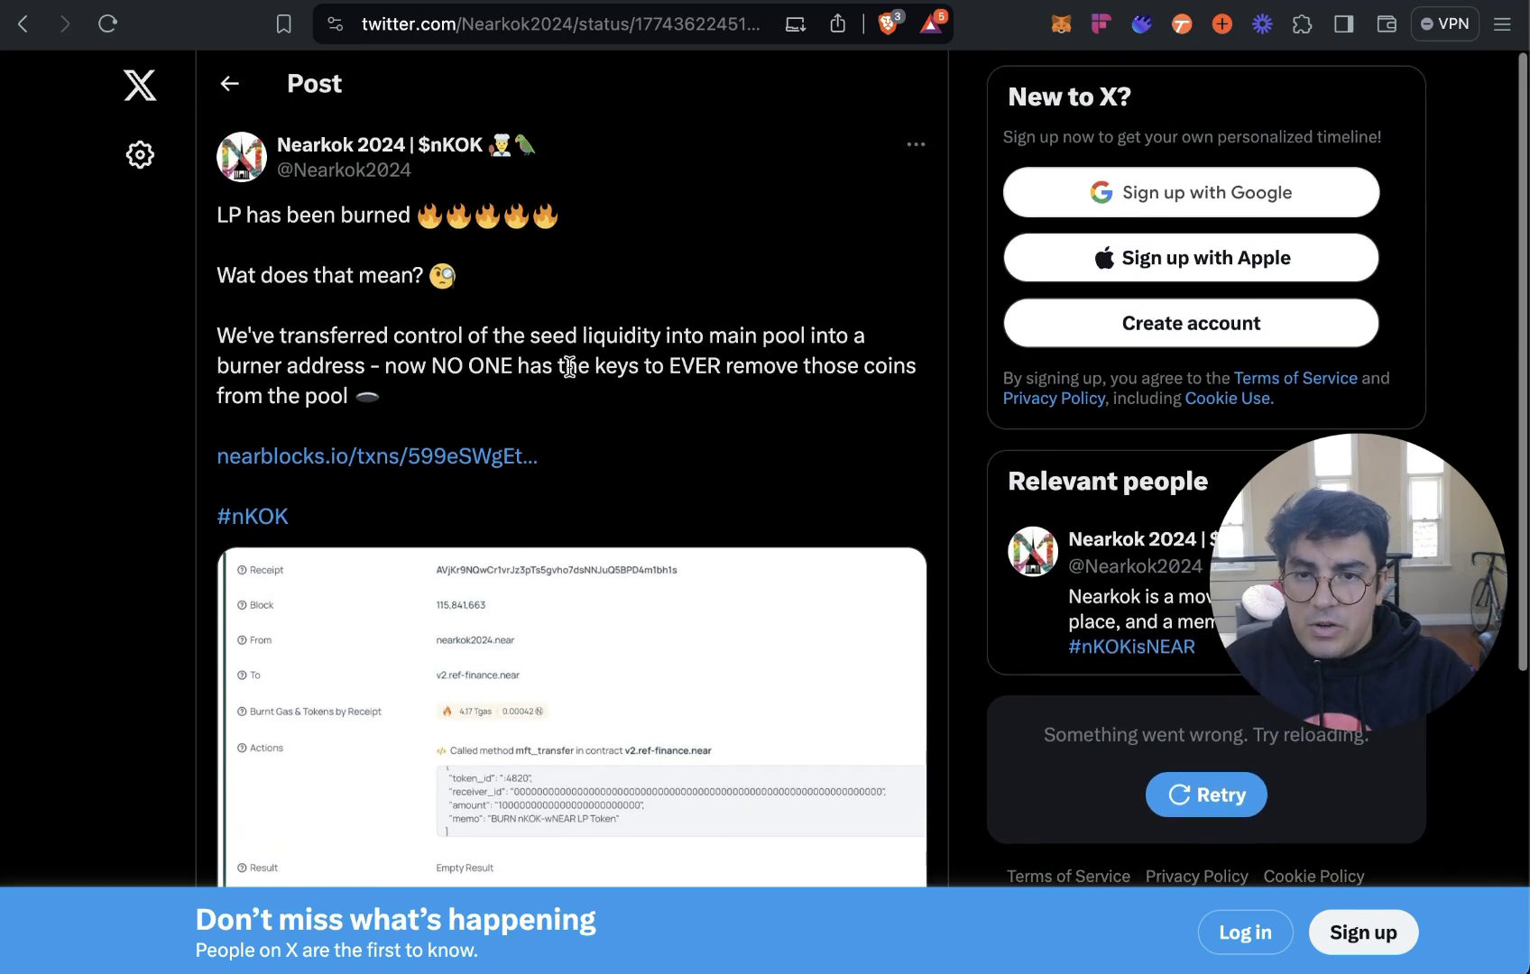
{"action": "left_click", "coordinate": [473, 470]}
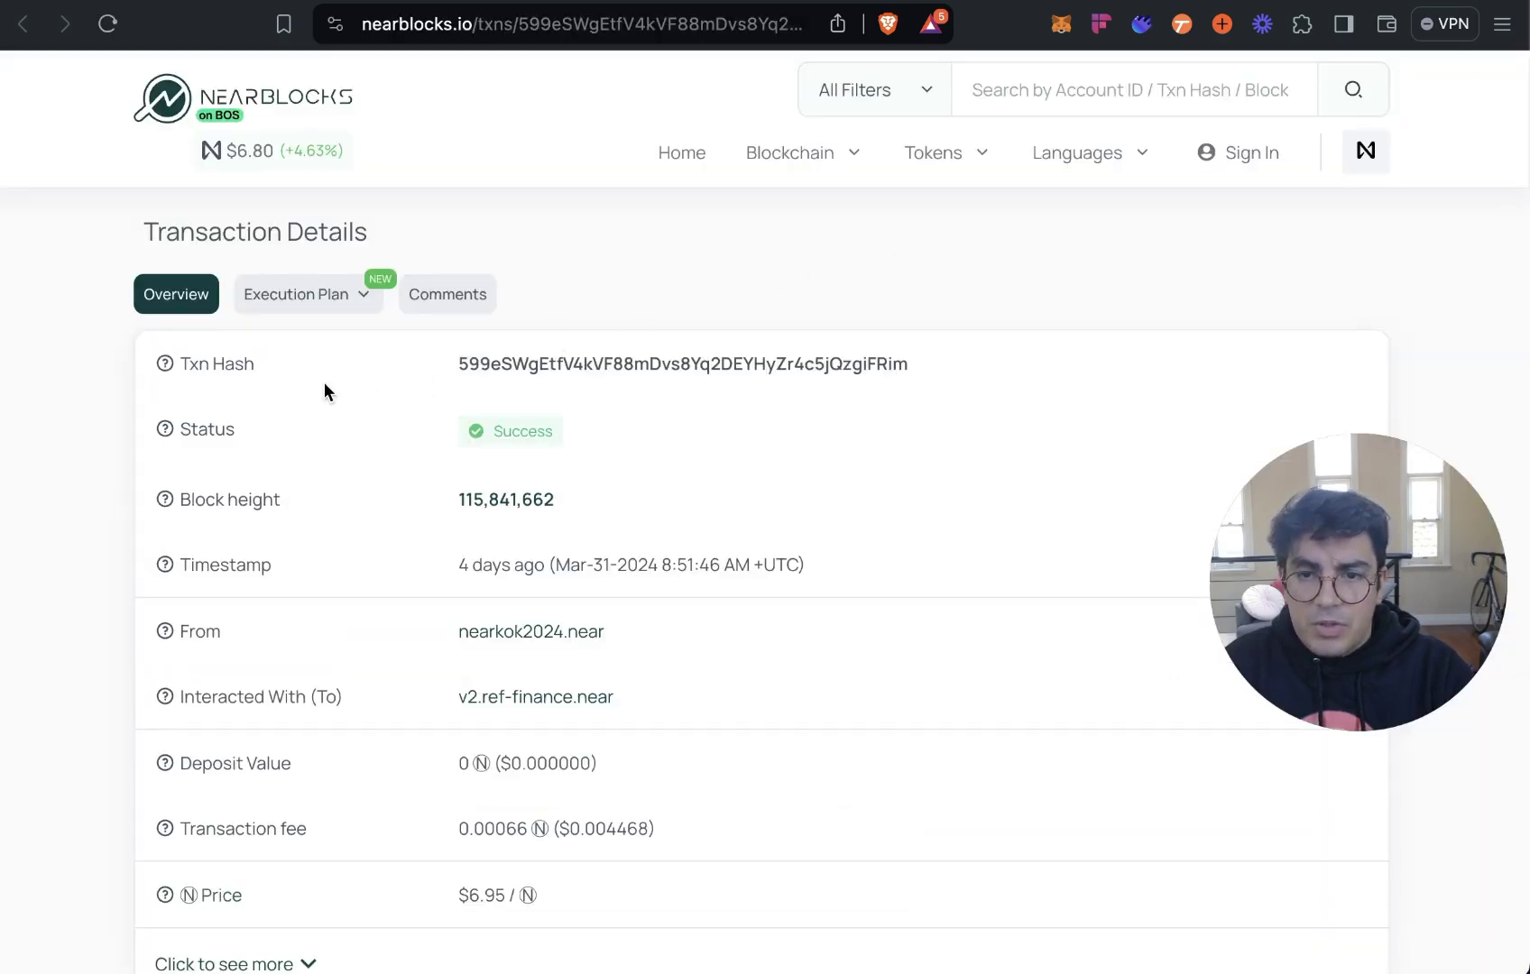
Review the burn transaction's Execution Plan receipts.
{"action": "left_click", "coordinate": [298, 294]}
{"action": "scroll", "coordinate": [820, 402], "scroll_direction": "down", "scroll_amount": 5}
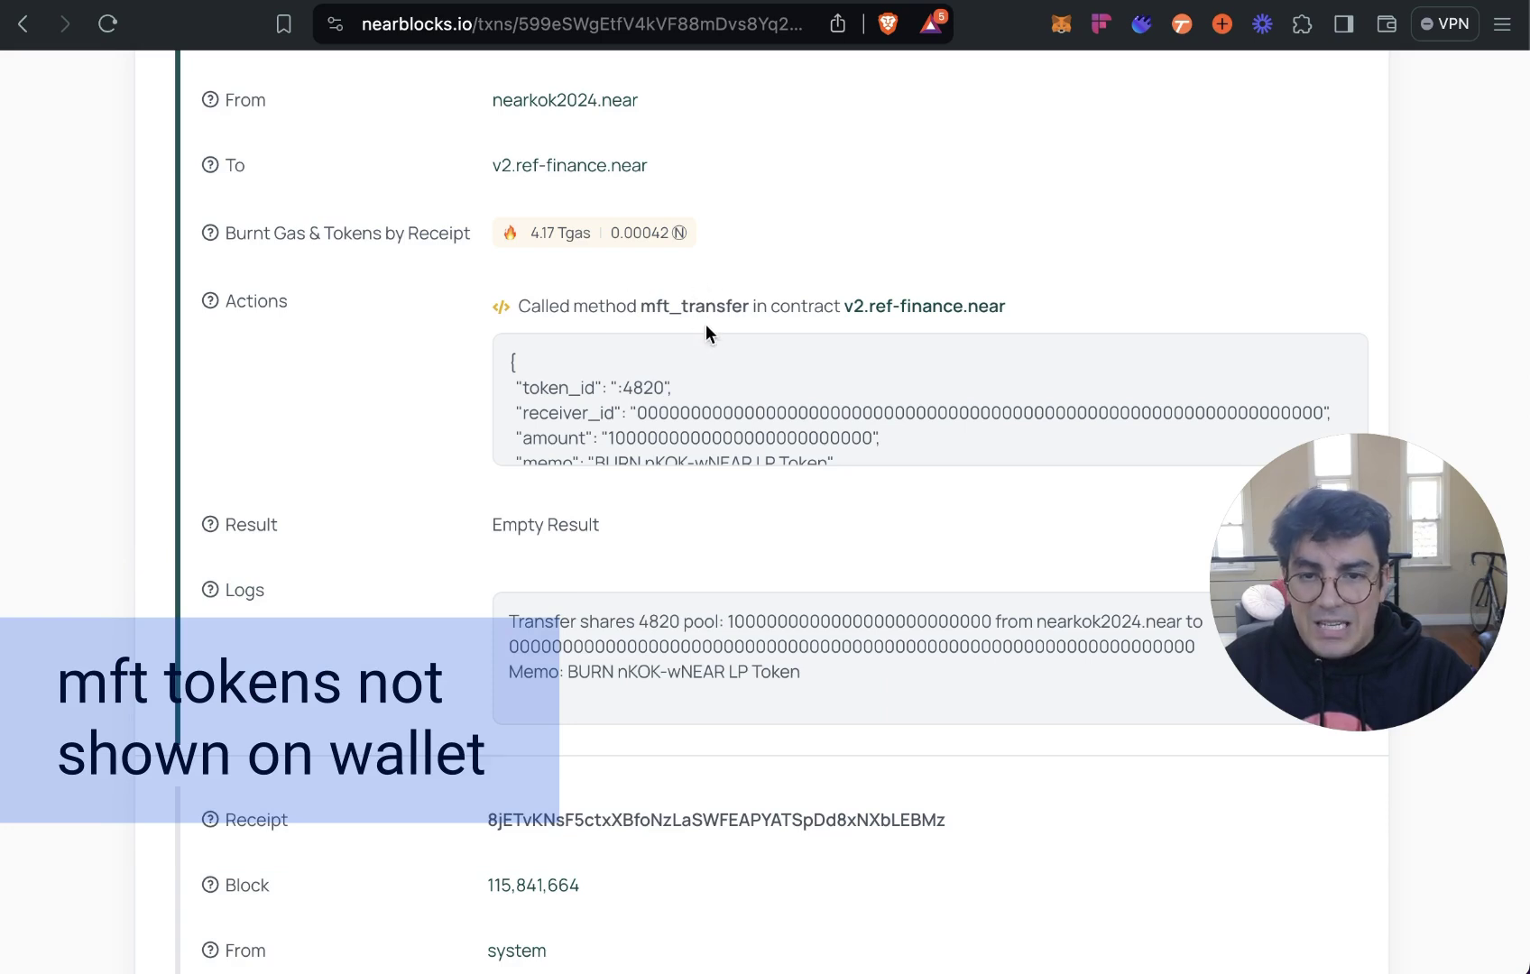
{"action": "scroll", "coordinate": [706, 324], "scroll_direction": "up", "scroll_amount": 5}
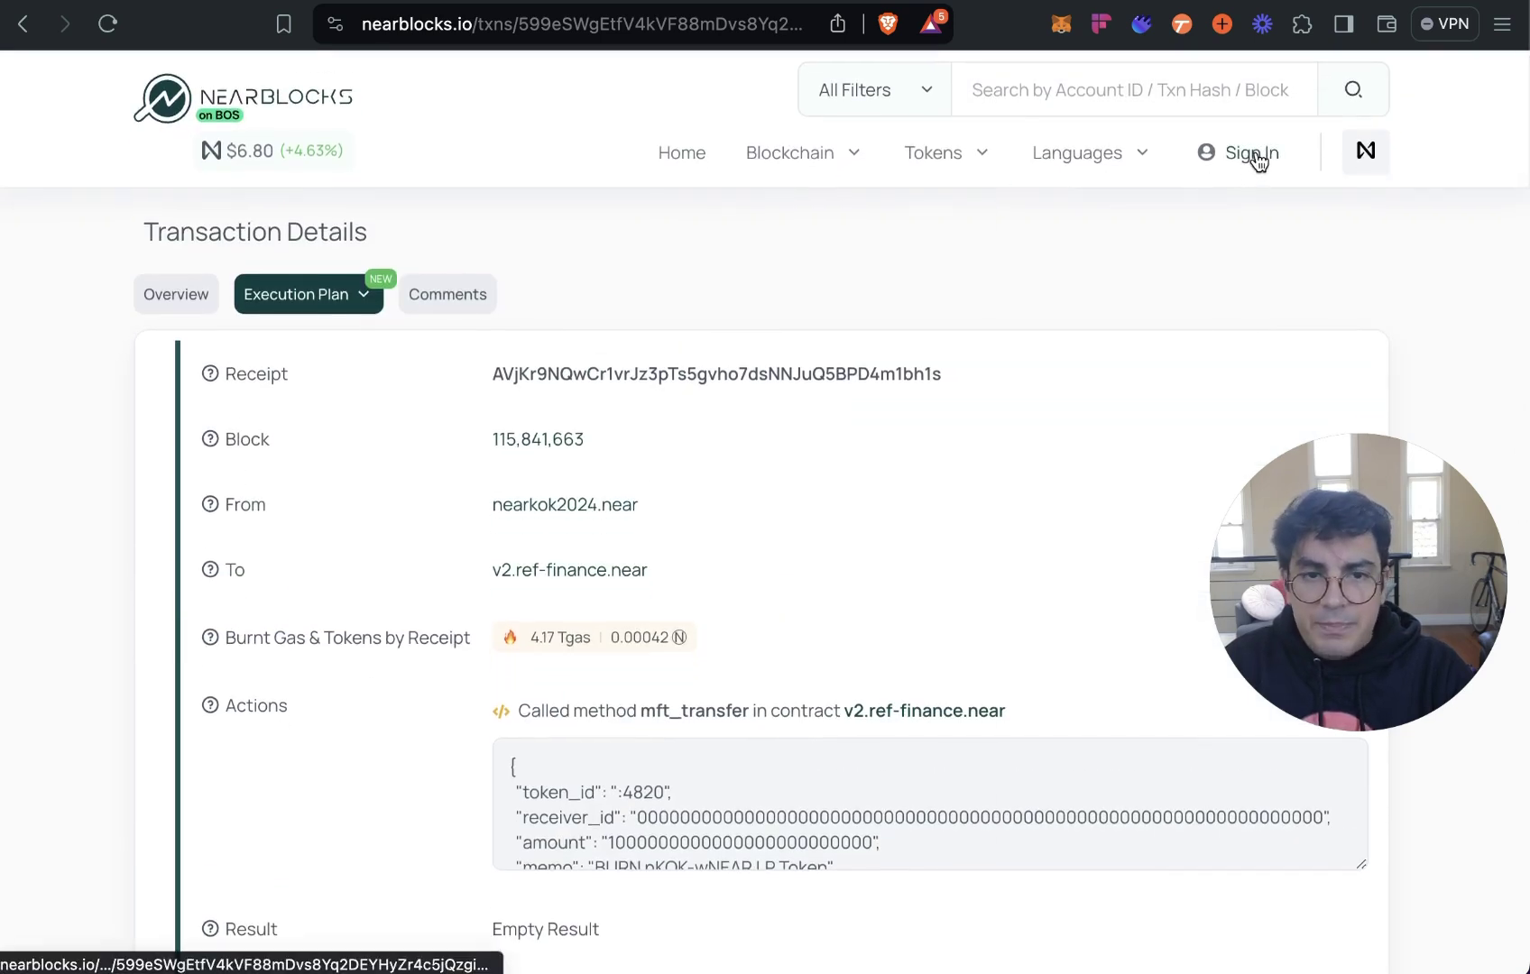
Sign in to NearBlocks with the wallet and open the v2.ref-finance.near contract account.
{"action": "left_click", "coordinate": [1254, 155]}
{"action": "scroll", "coordinate": [506, 469], "scroll_direction": "down", "scroll_amount": 3}
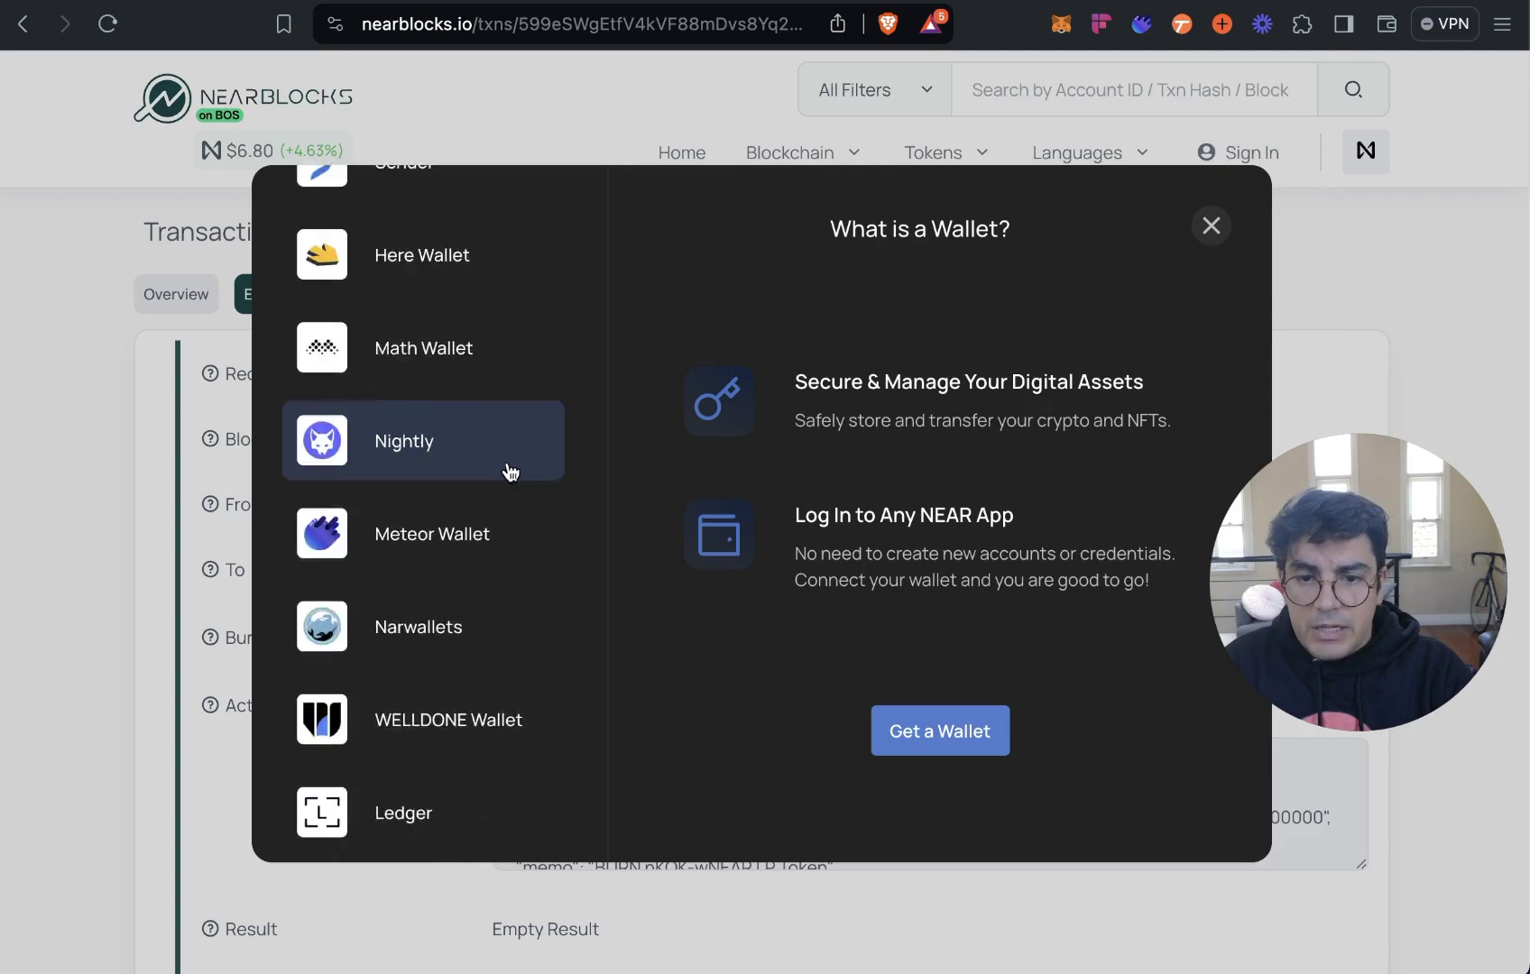
{"action": "key", "text": "Escape"}
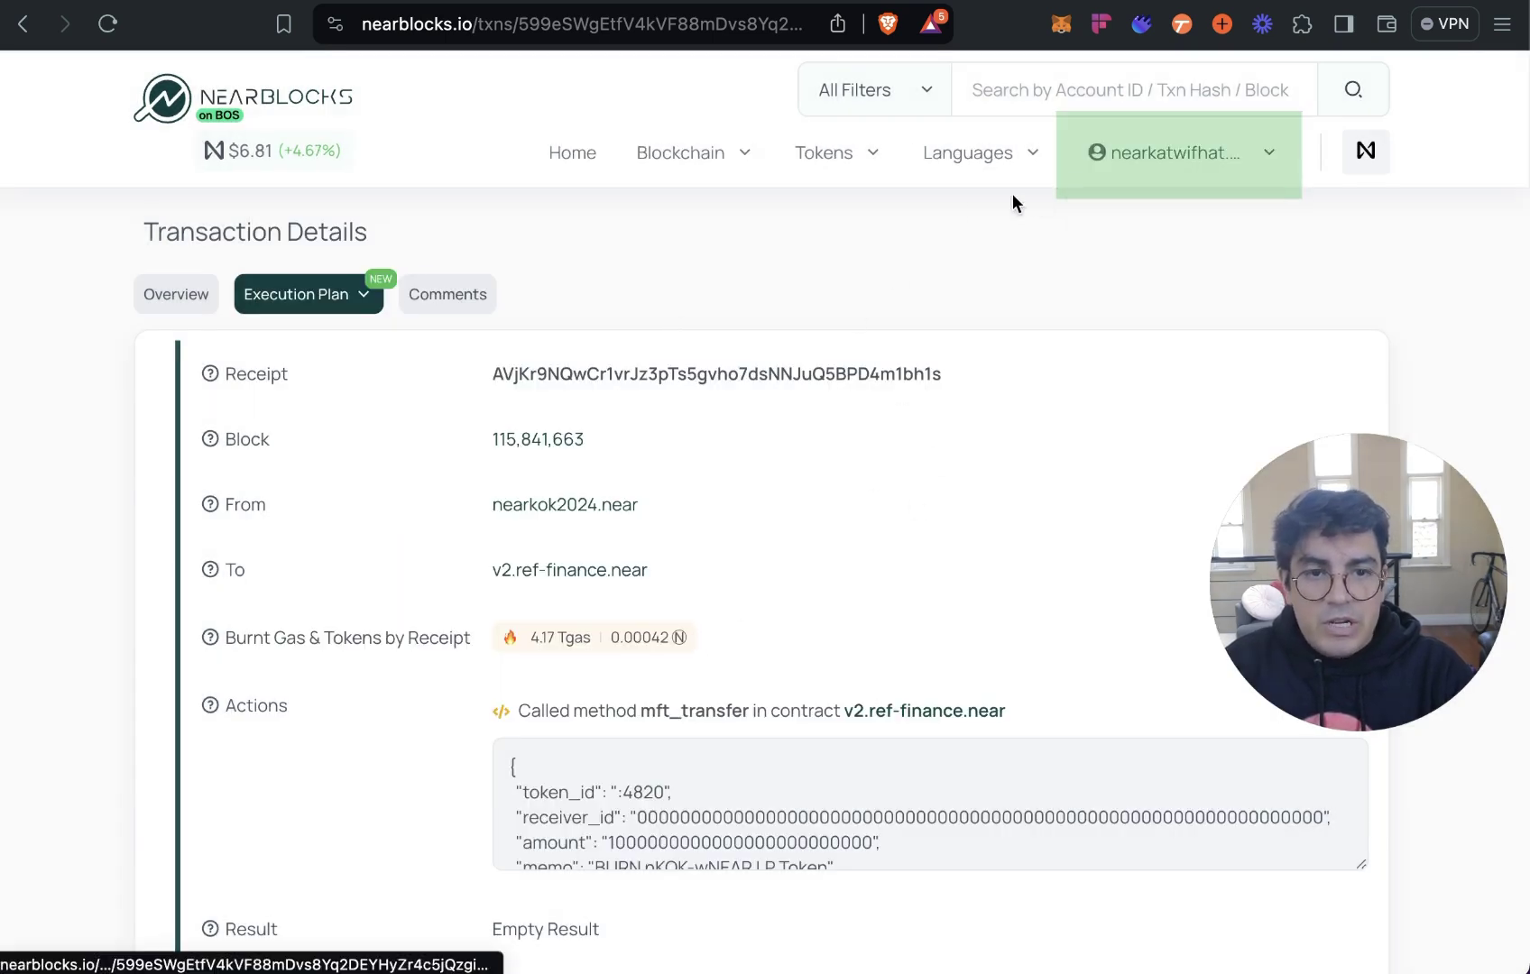
{"action": "scroll", "coordinate": [768, 322], "scroll_direction": "down", "scroll_amount": 1}
{"action": "scroll", "coordinate": [1012, 625], "scroll_direction": "down", "scroll_amount": 2}
{"action": "left_click", "coordinate": [952, 606]}
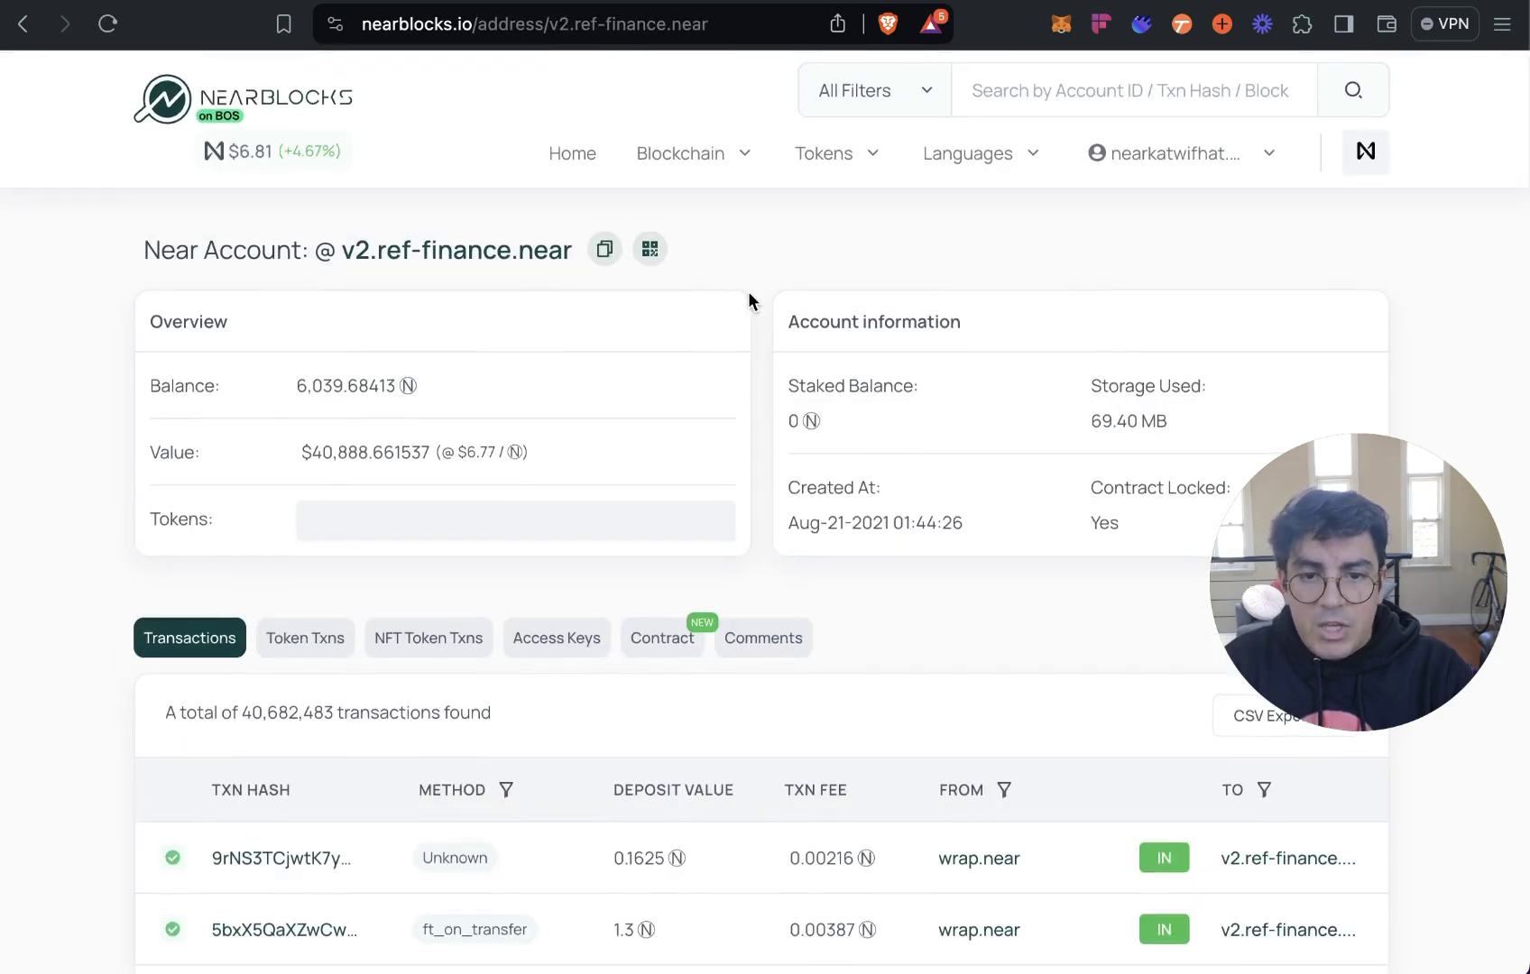
Open the Contract Methods list for the v2.ref-finance.near account in NearBlocks.
{"action": "scroll", "coordinate": [748, 292], "scroll_direction": "down", "scroll_amount": 1}
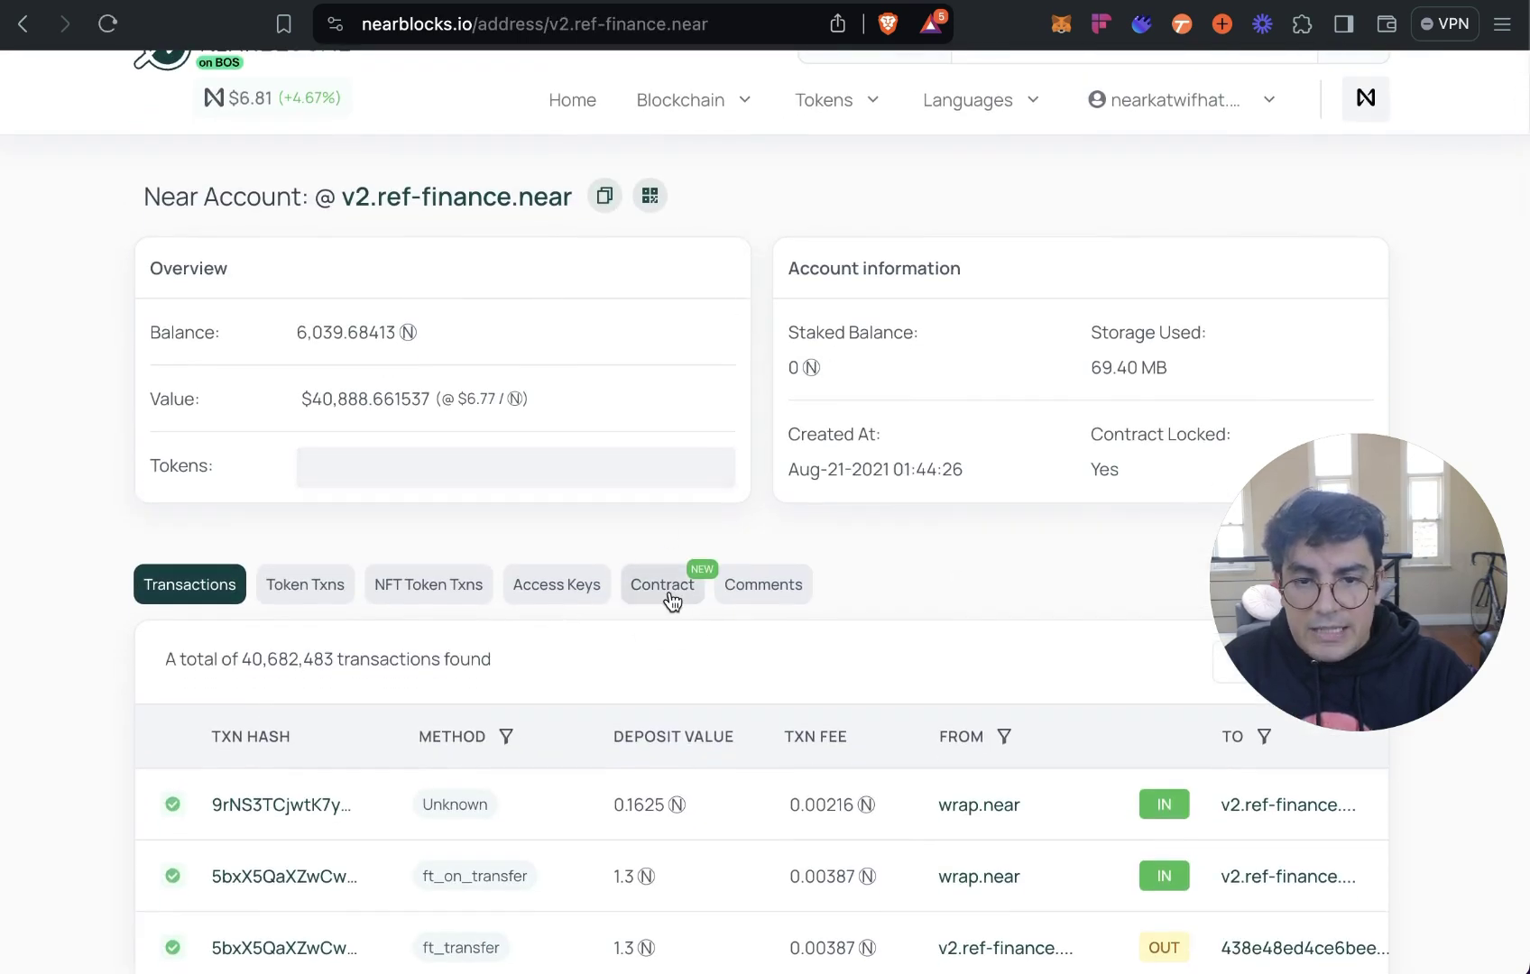
{"action": "scroll", "coordinate": [970, 562], "scroll_direction": "down", "scroll_amount": 2}
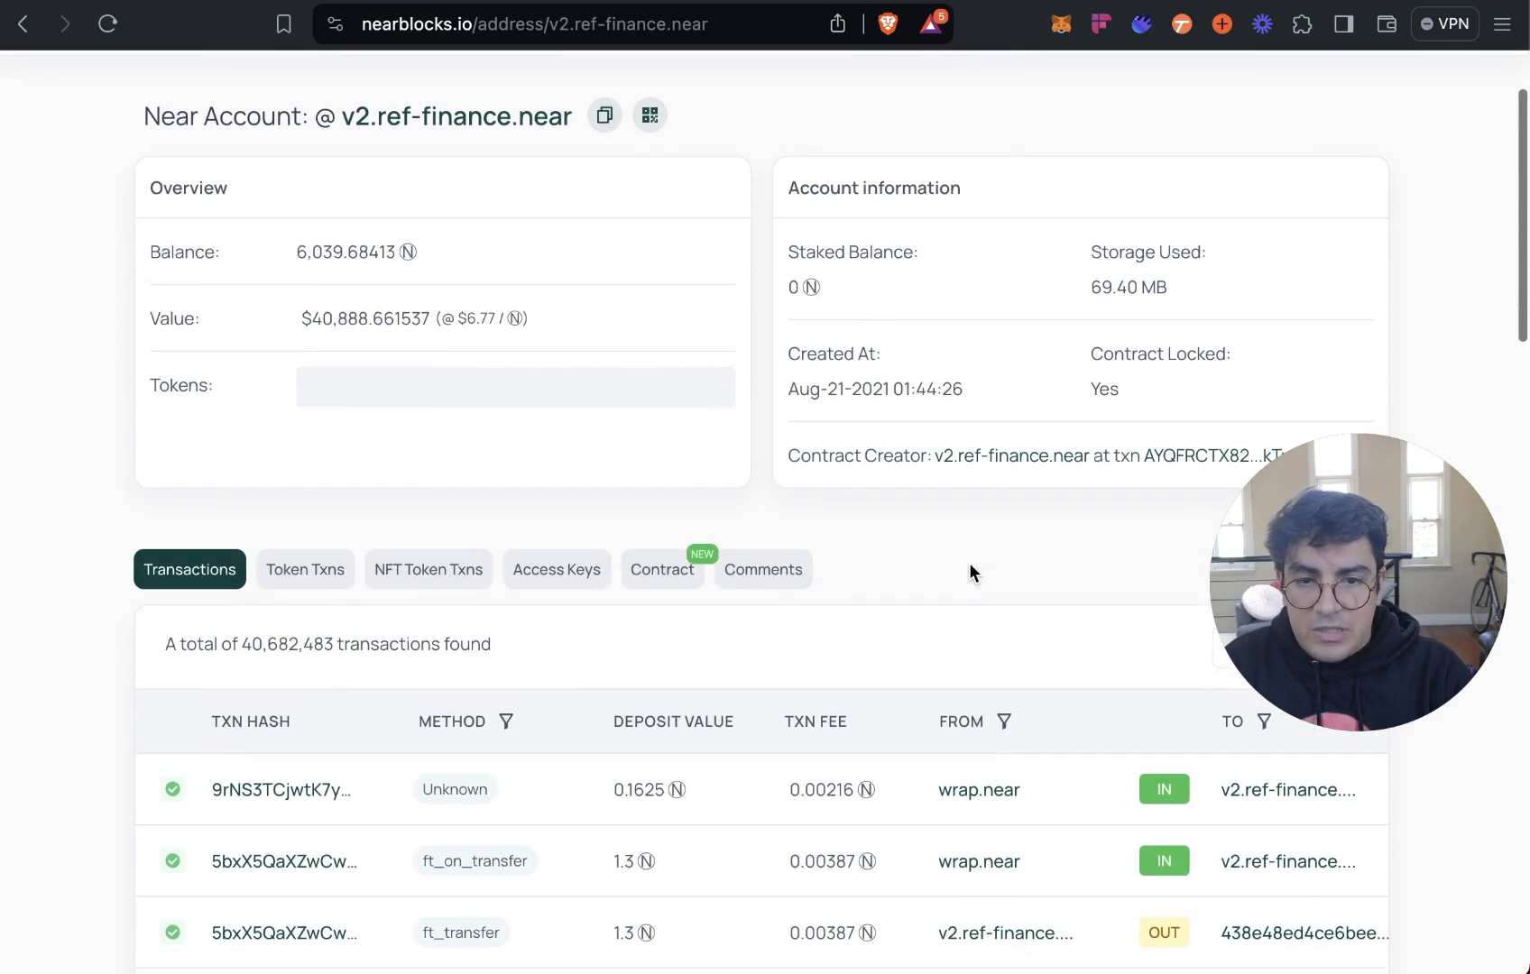
{"action": "left_click", "coordinate": [654, 569]}
{"action": "left_click", "coordinate": [368, 642]}
Scroll the methods list down to items 12–13, mft_transfer and mft_transfer_call.
{"action": "scroll", "coordinate": [110, 469], "scroll_direction": "down", "scroll_amount": 7}
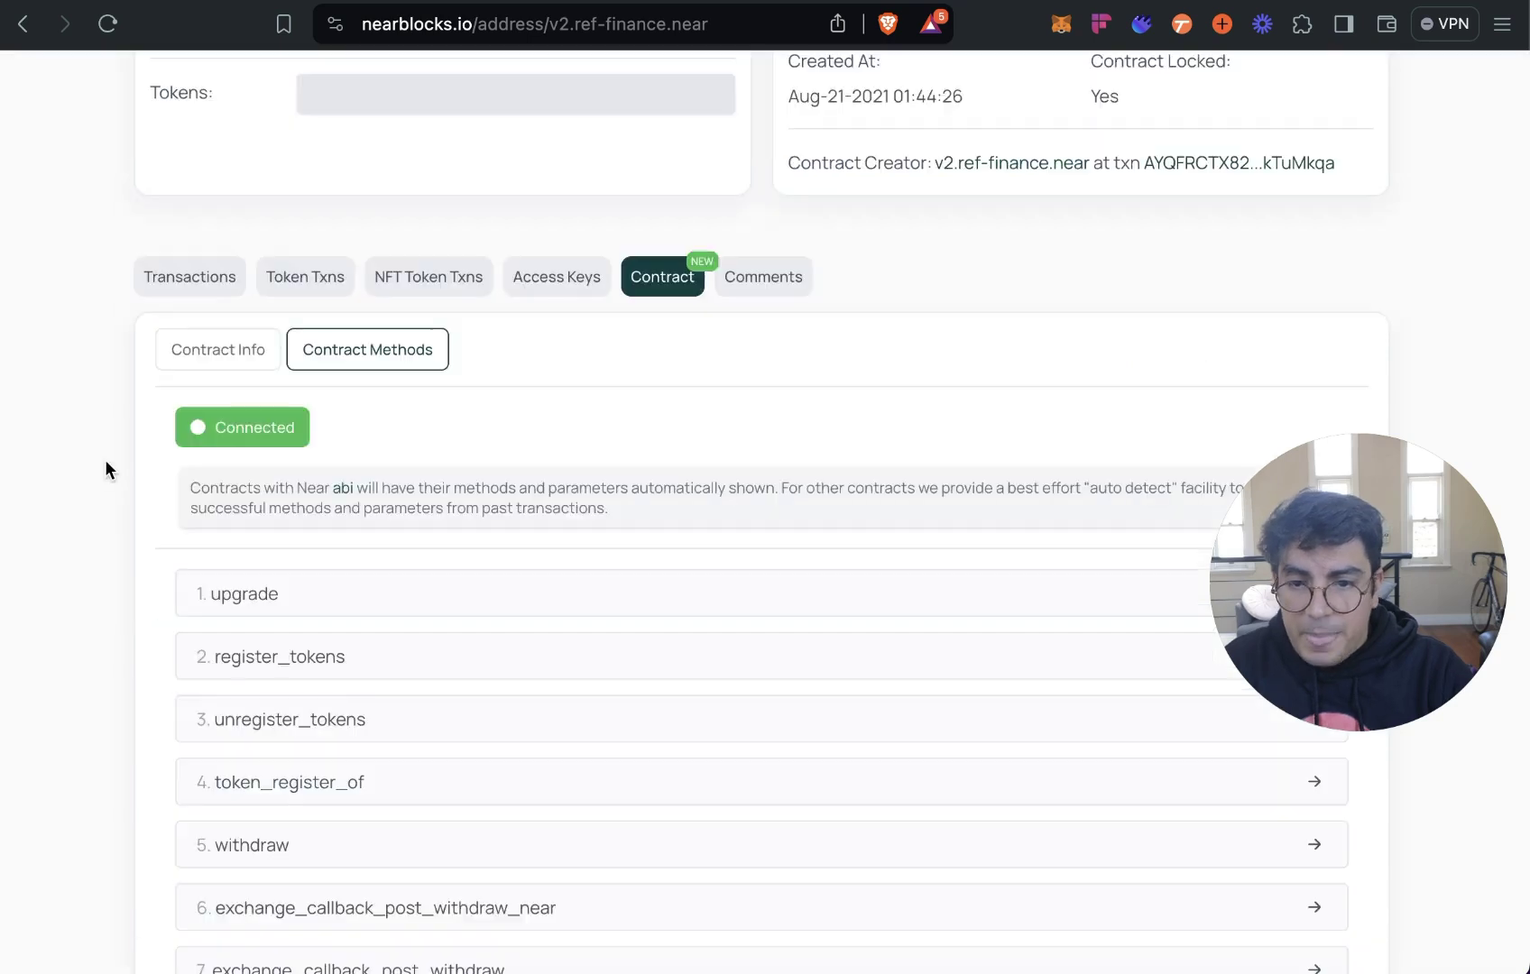
{"action": "scroll", "coordinate": [113, 453], "scroll_direction": "down", "scroll_amount": 1}
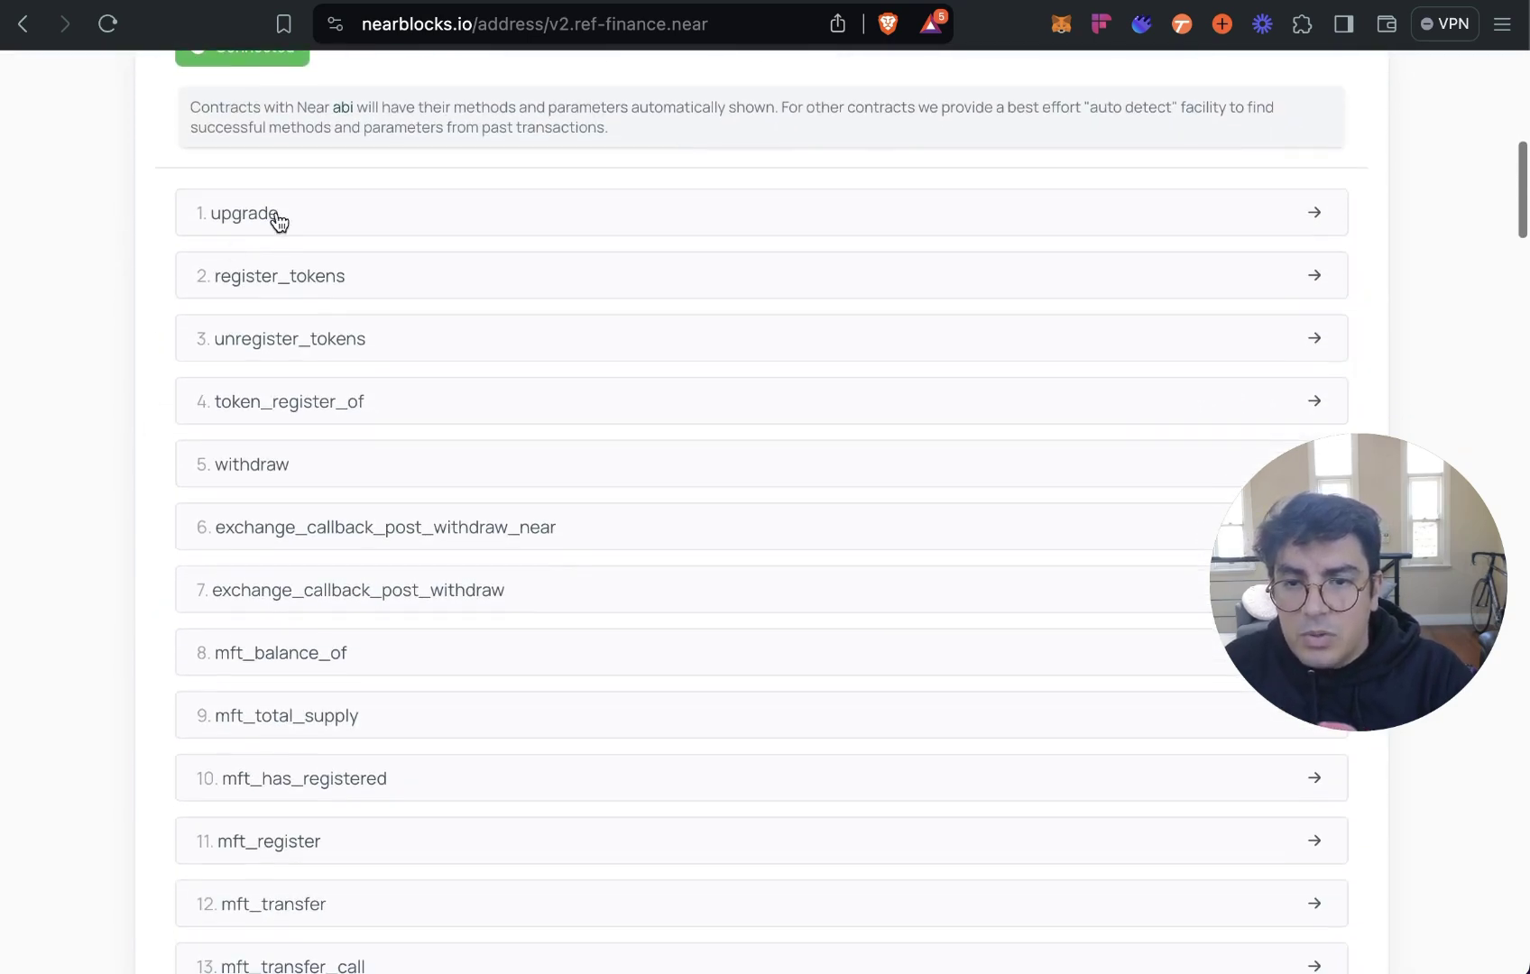
{"action": "scroll", "coordinate": [322, 231], "scroll_direction": "down", "scroll_amount": 1}
{"action": "scroll", "coordinate": [321, 231], "scroll_direction": "down", "scroll_amount": 1}
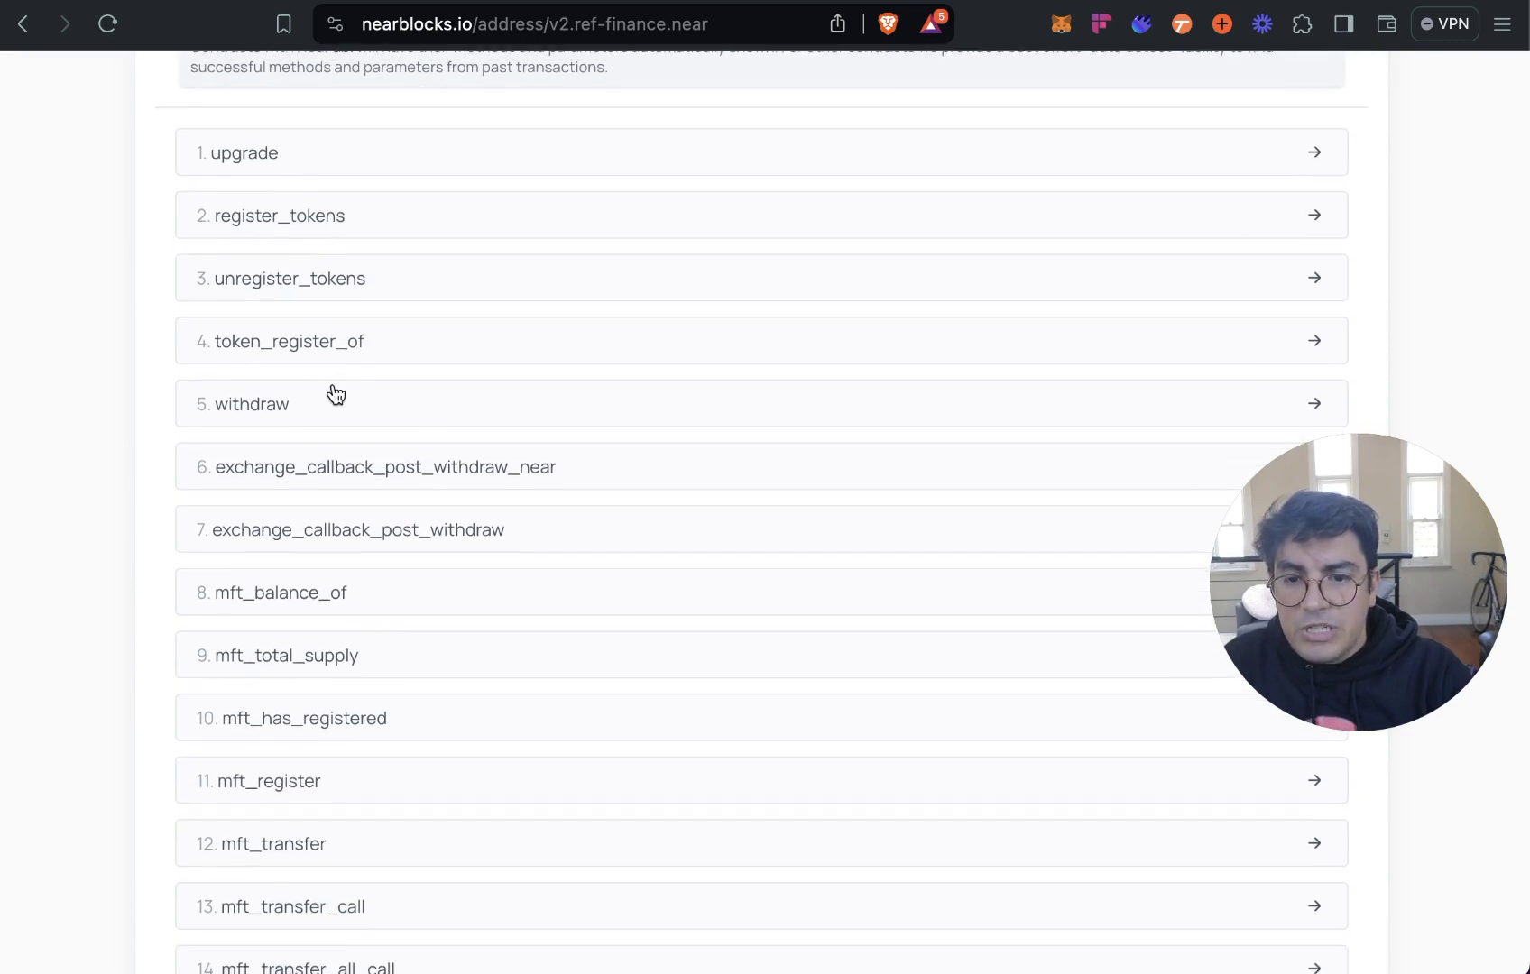
{"action": "scroll", "coordinate": [335, 492], "scroll_direction": "up", "scroll_amount": 1}
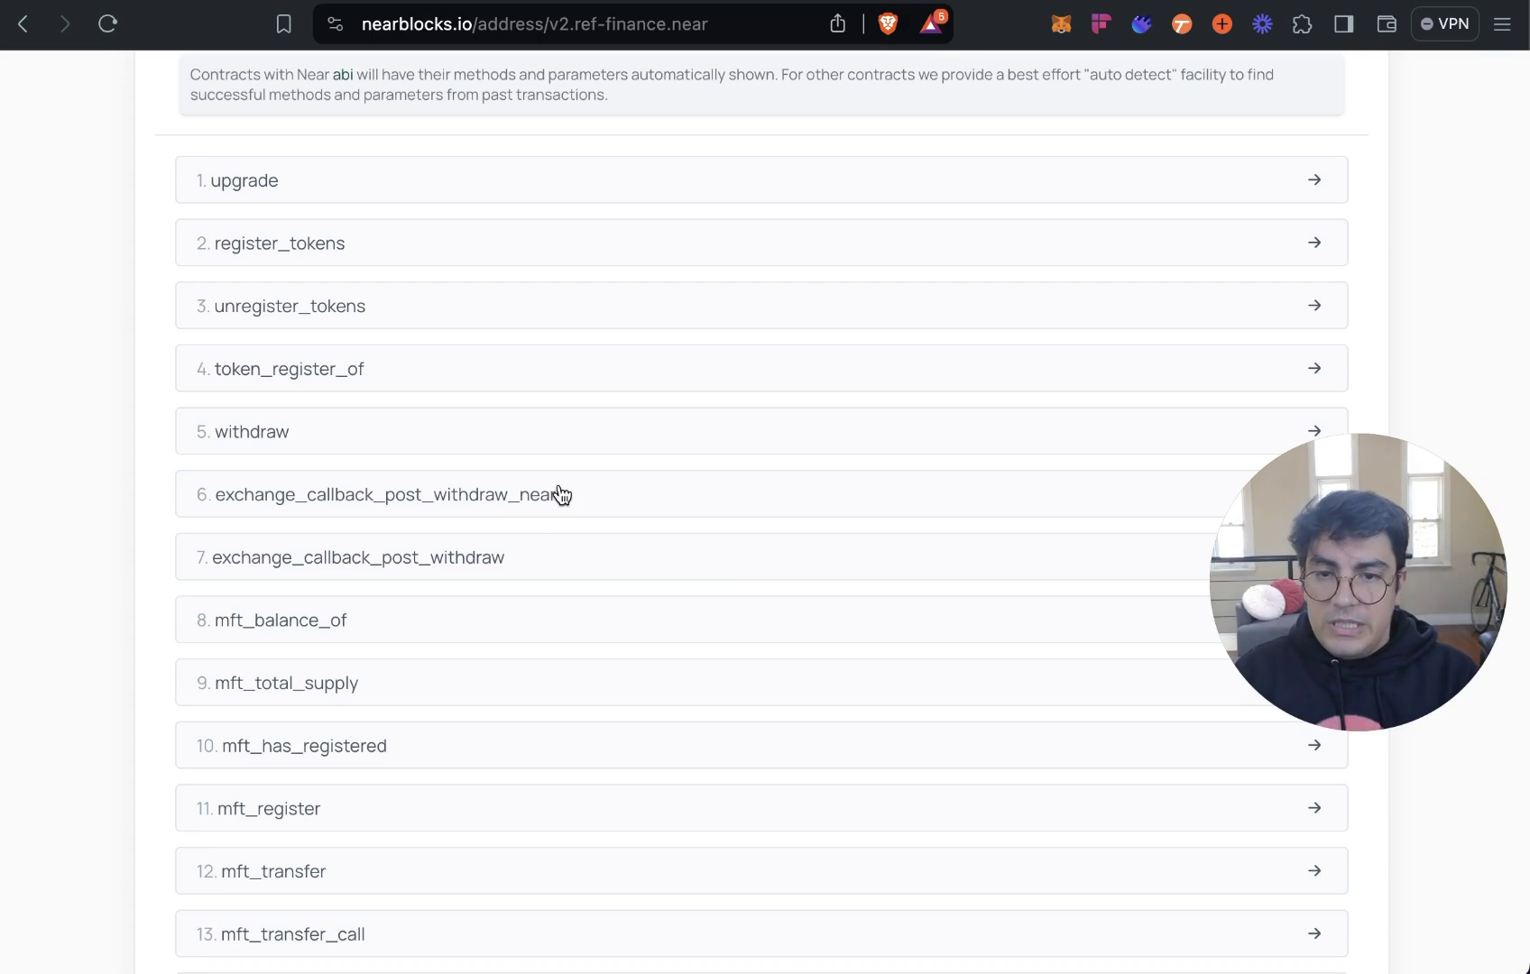
{"action": "scroll", "coordinate": [554, 469], "scroll_direction": "down", "scroll_amount": 4}
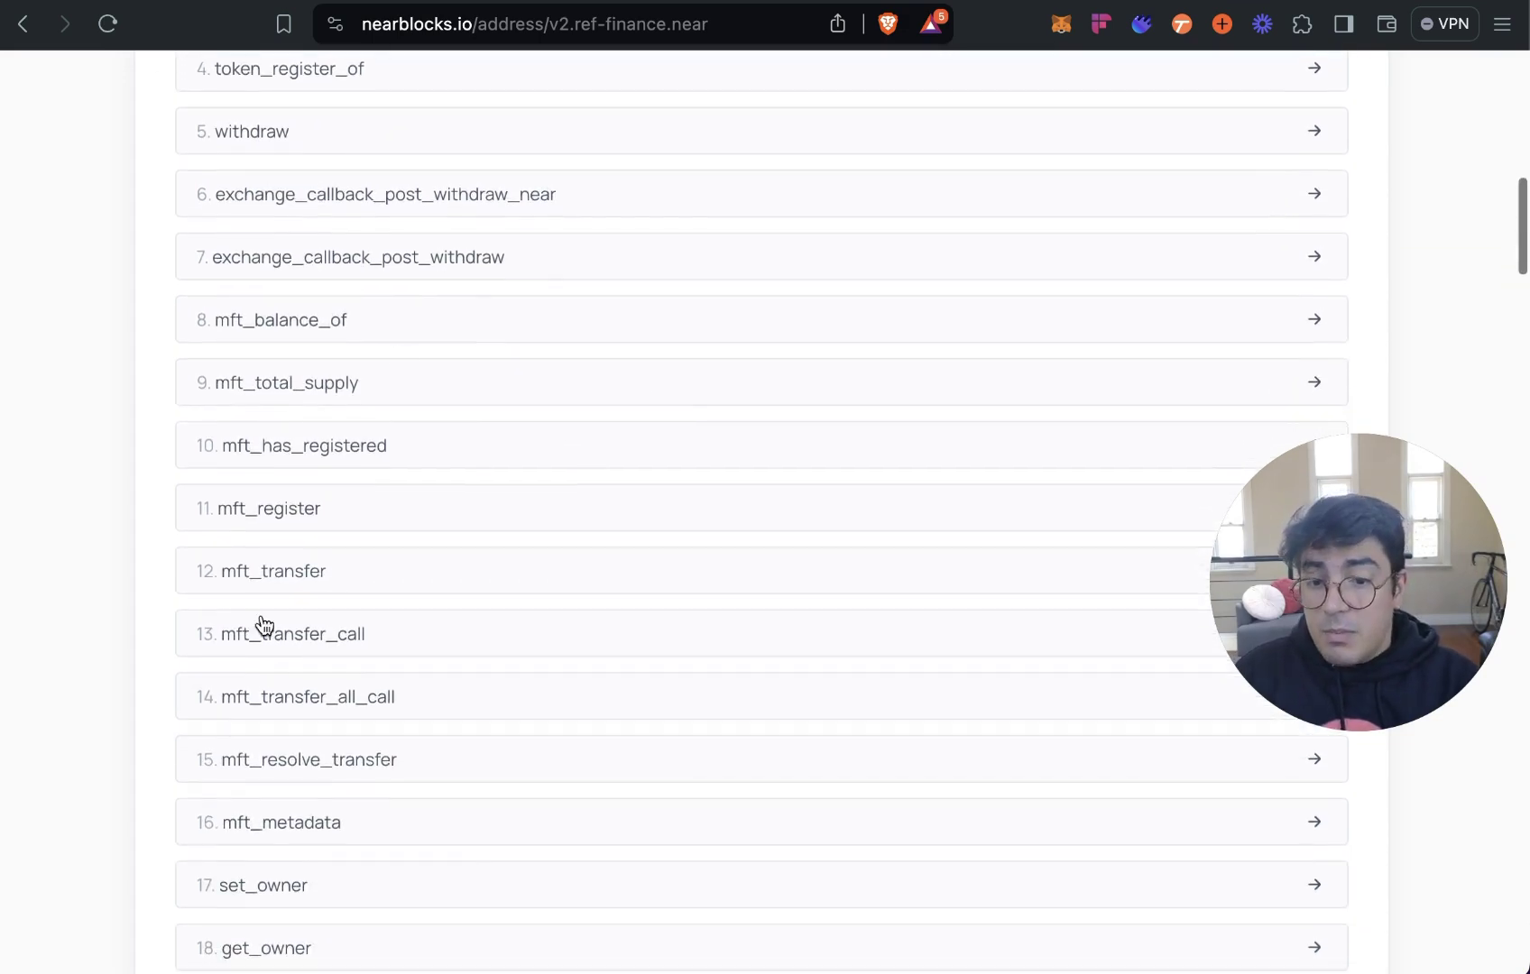
{"action": "scroll", "coordinate": [534, 722], "scroll_direction": "up", "scroll_amount": 10}
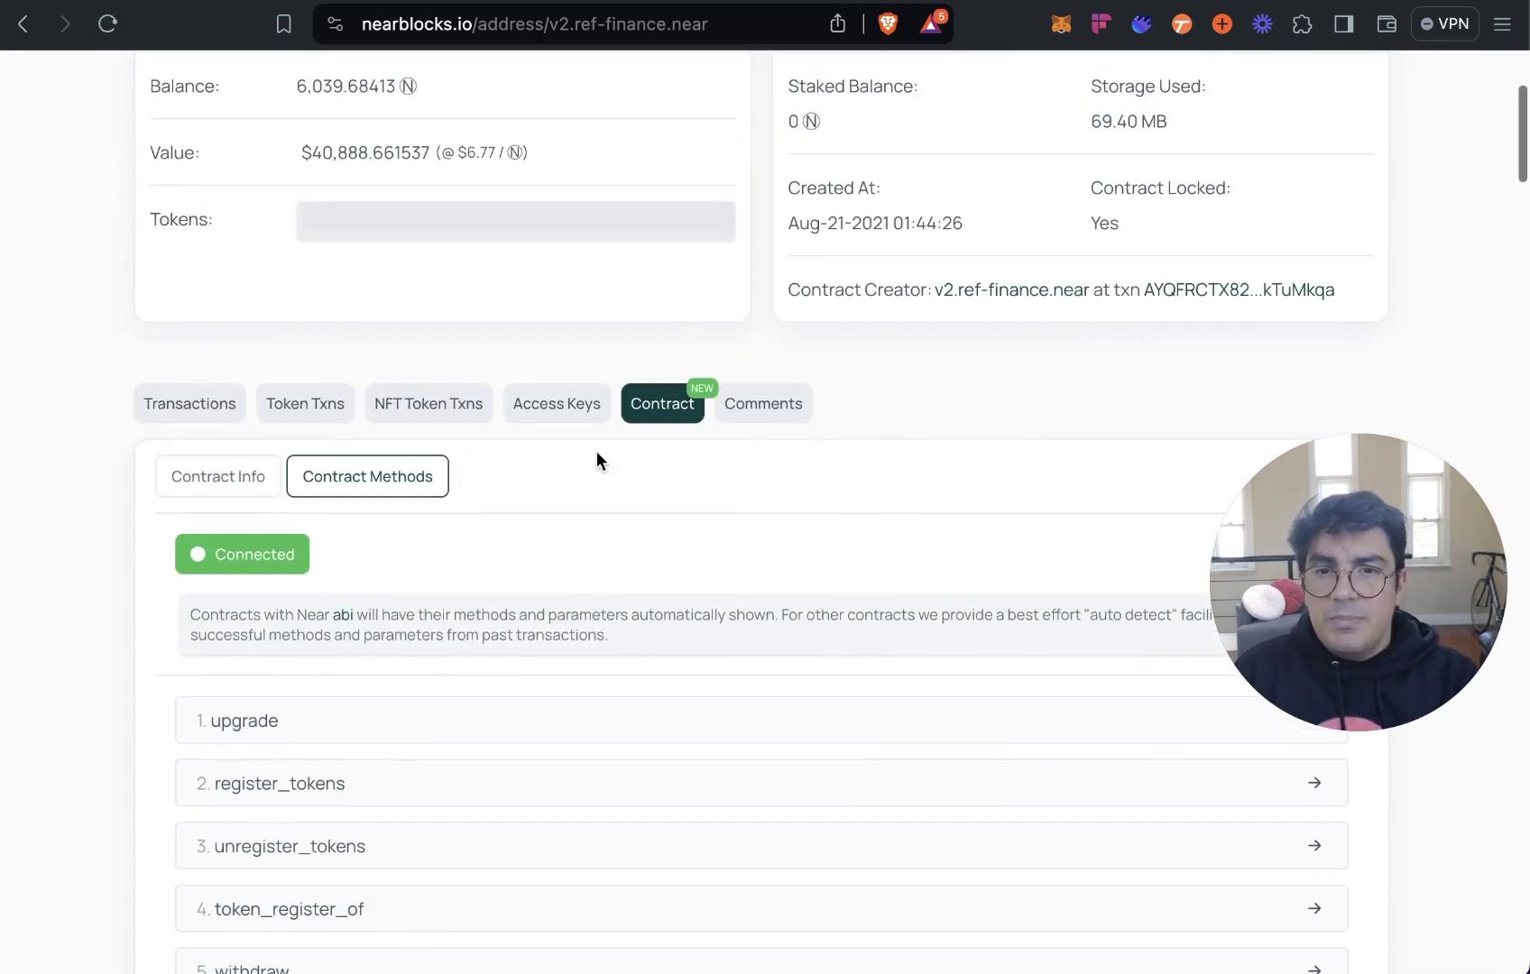
{"action": "scroll", "coordinate": [596, 451], "scroll_direction": "down", "scroll_amount": 2}
{"action": "scroll", "coordinate": [545, 488], "scroll_direction": "down", "scroll_amount": 2}
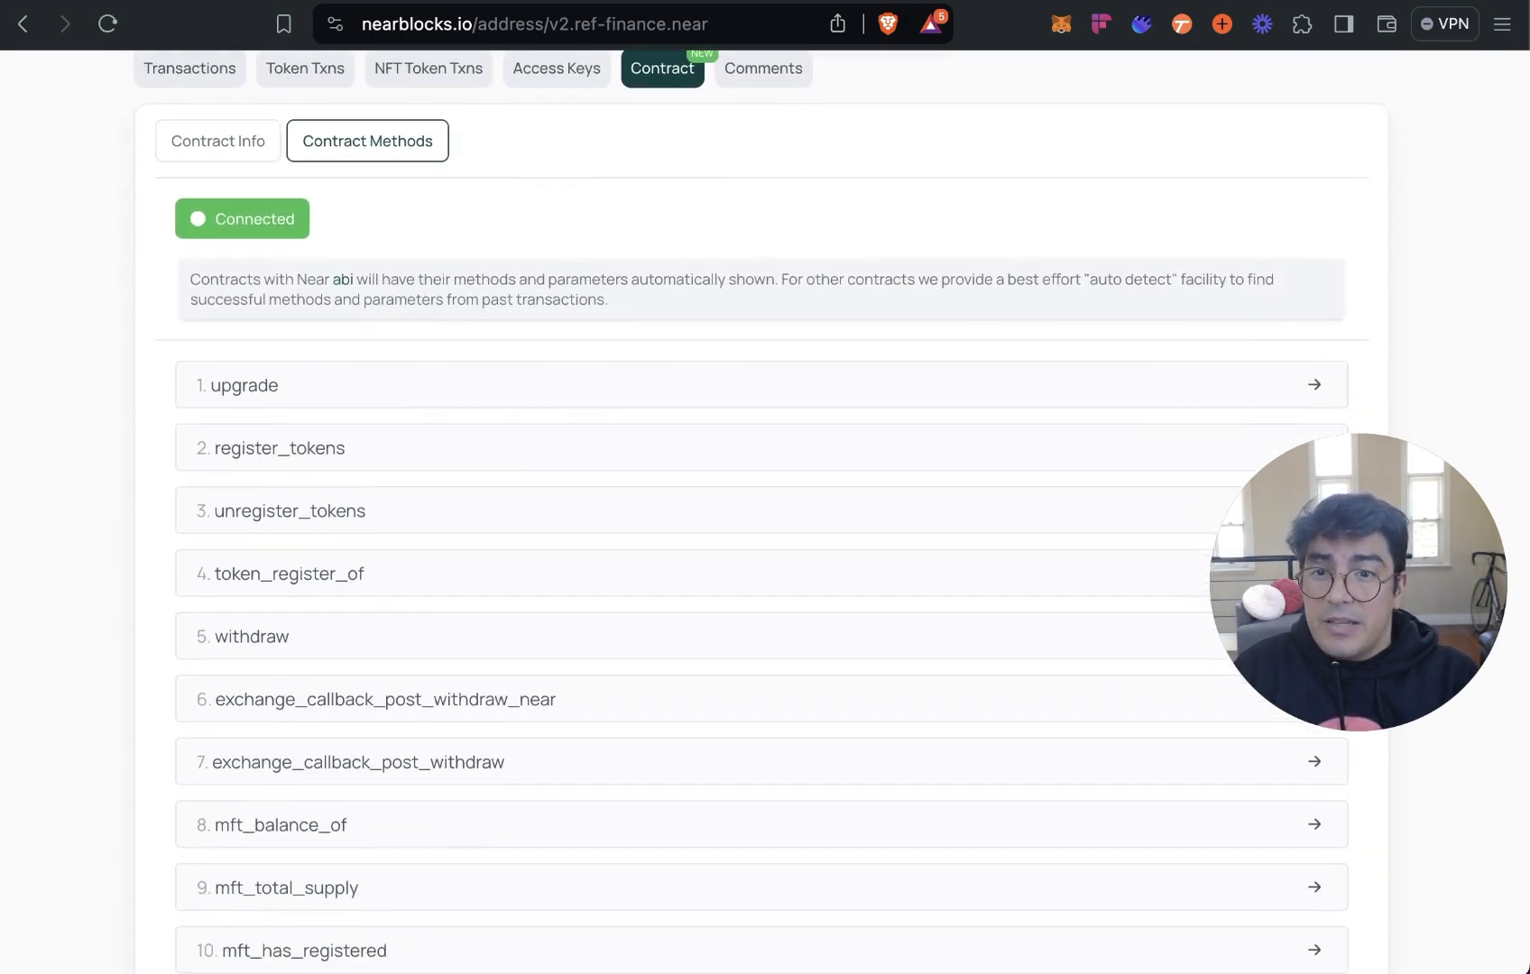
Check the Ref Finance liquidity overview, then return to the contract methods list.
{"action": "key", "text": "ctrl+Tab"}
{"action": "scroll", "coordinate": [619, 523], "scroll_direction": "down", "scroll_amount": 2}
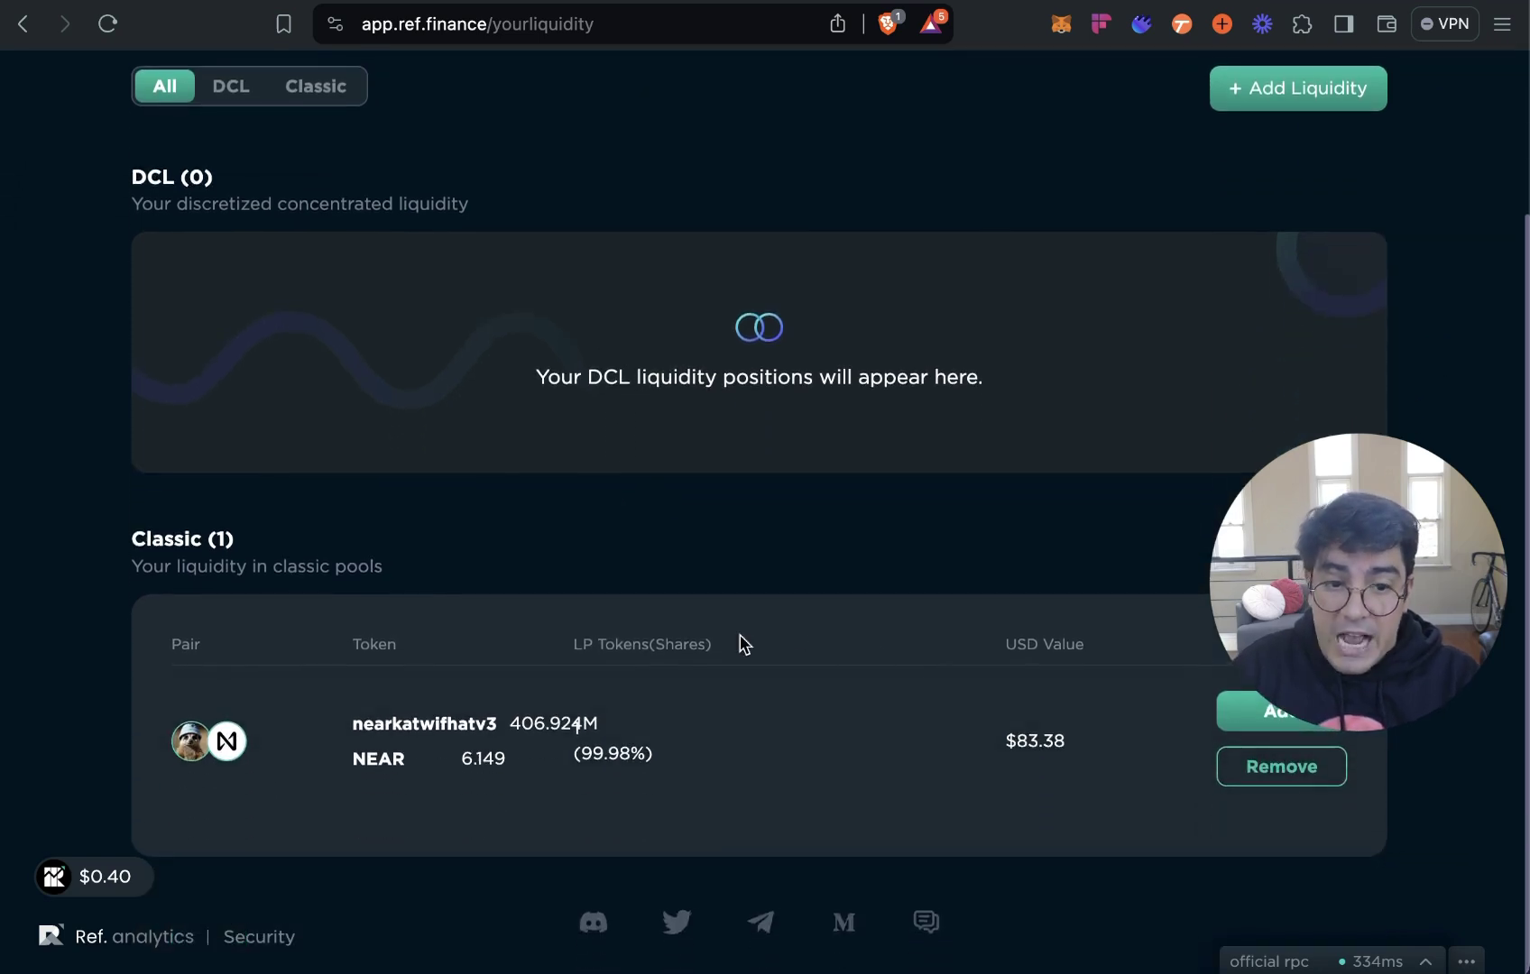
{"action": "key", "text": "ctrl+shift+Tab"}
{"action": "scroll", "coordinate": [881, 311], "scroll_direction": "down", "scroll_amount": 2}
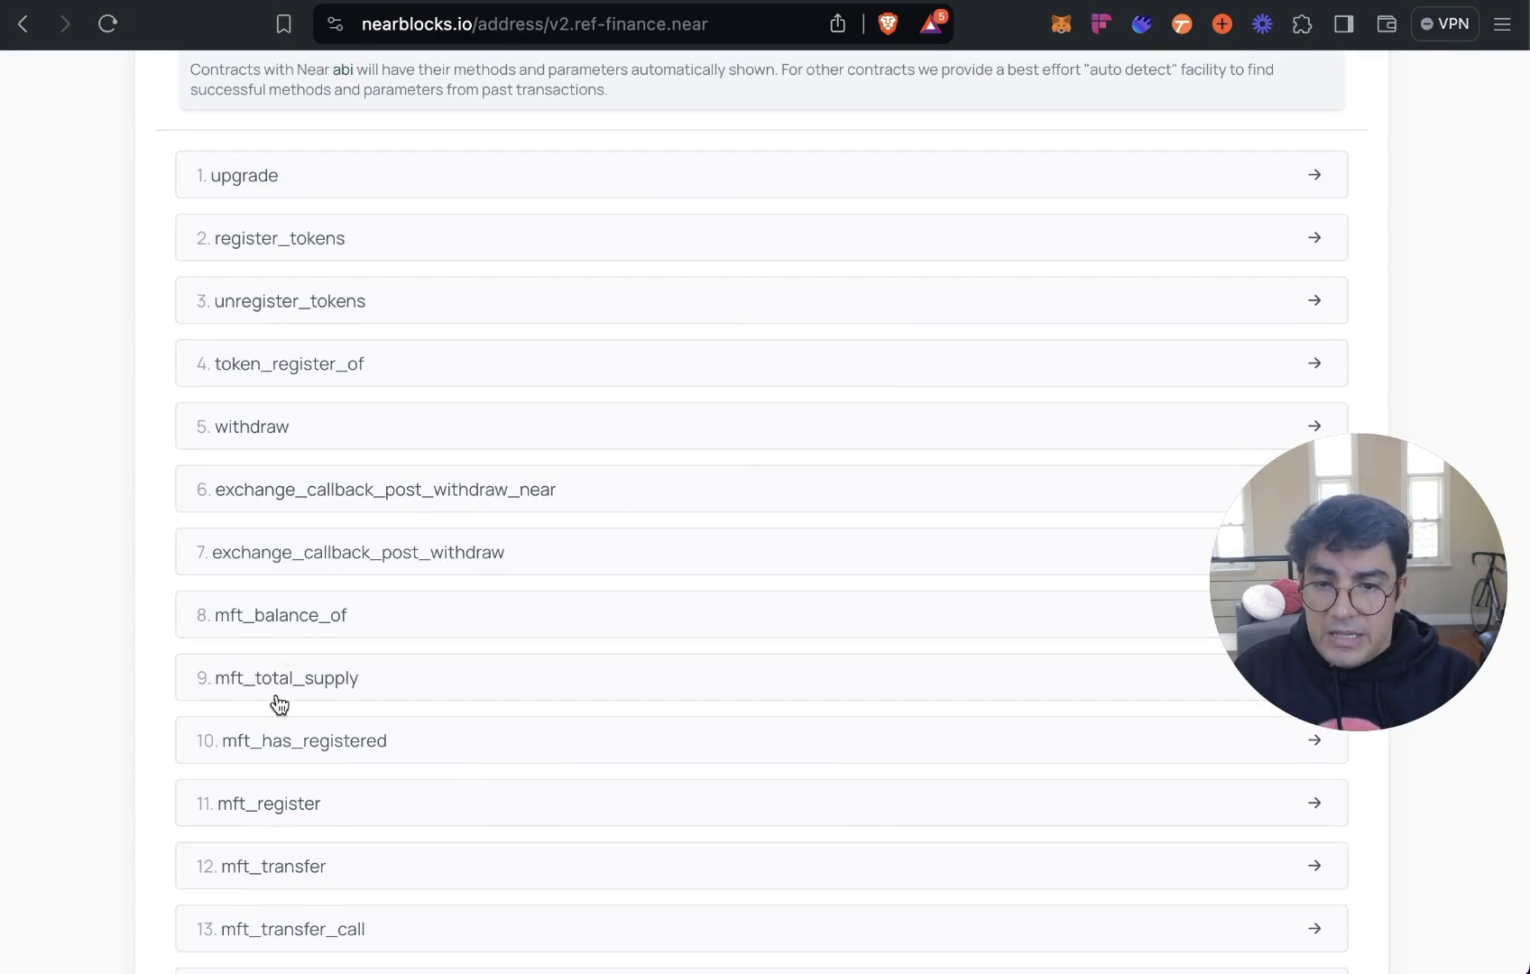
{"action": "scroll", "coordinate": [377, 681], "scroll_direction": "up", "scroll_amount": 1}
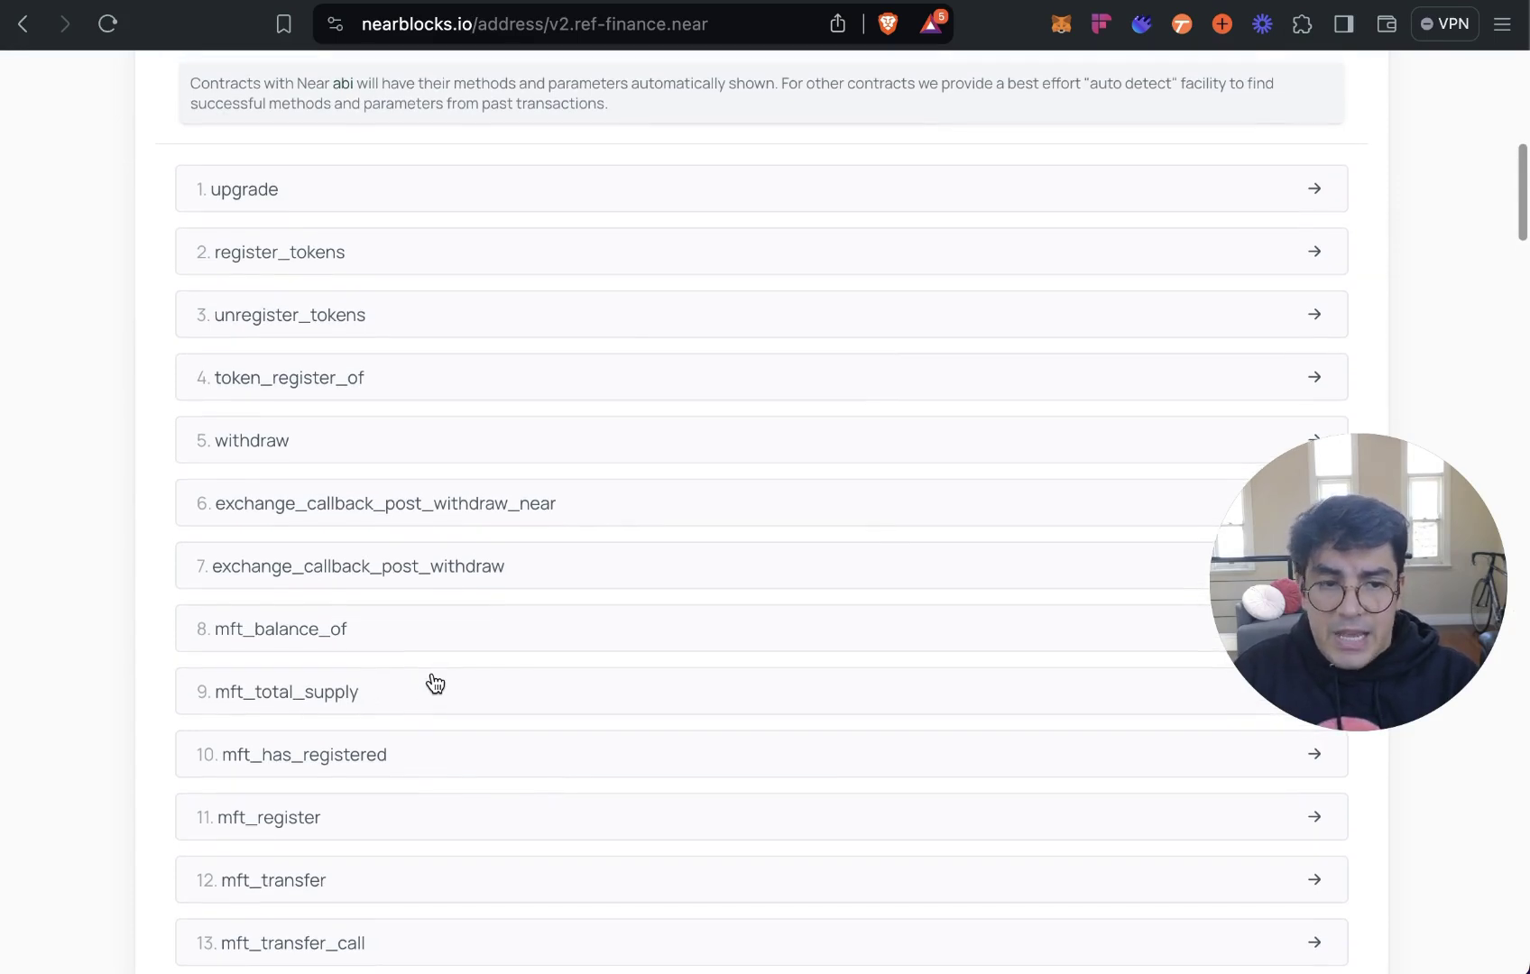
{"action": "scroll", "coordinate": [419, 765], "scroll_direction": "down", "scroll_amount": 3}
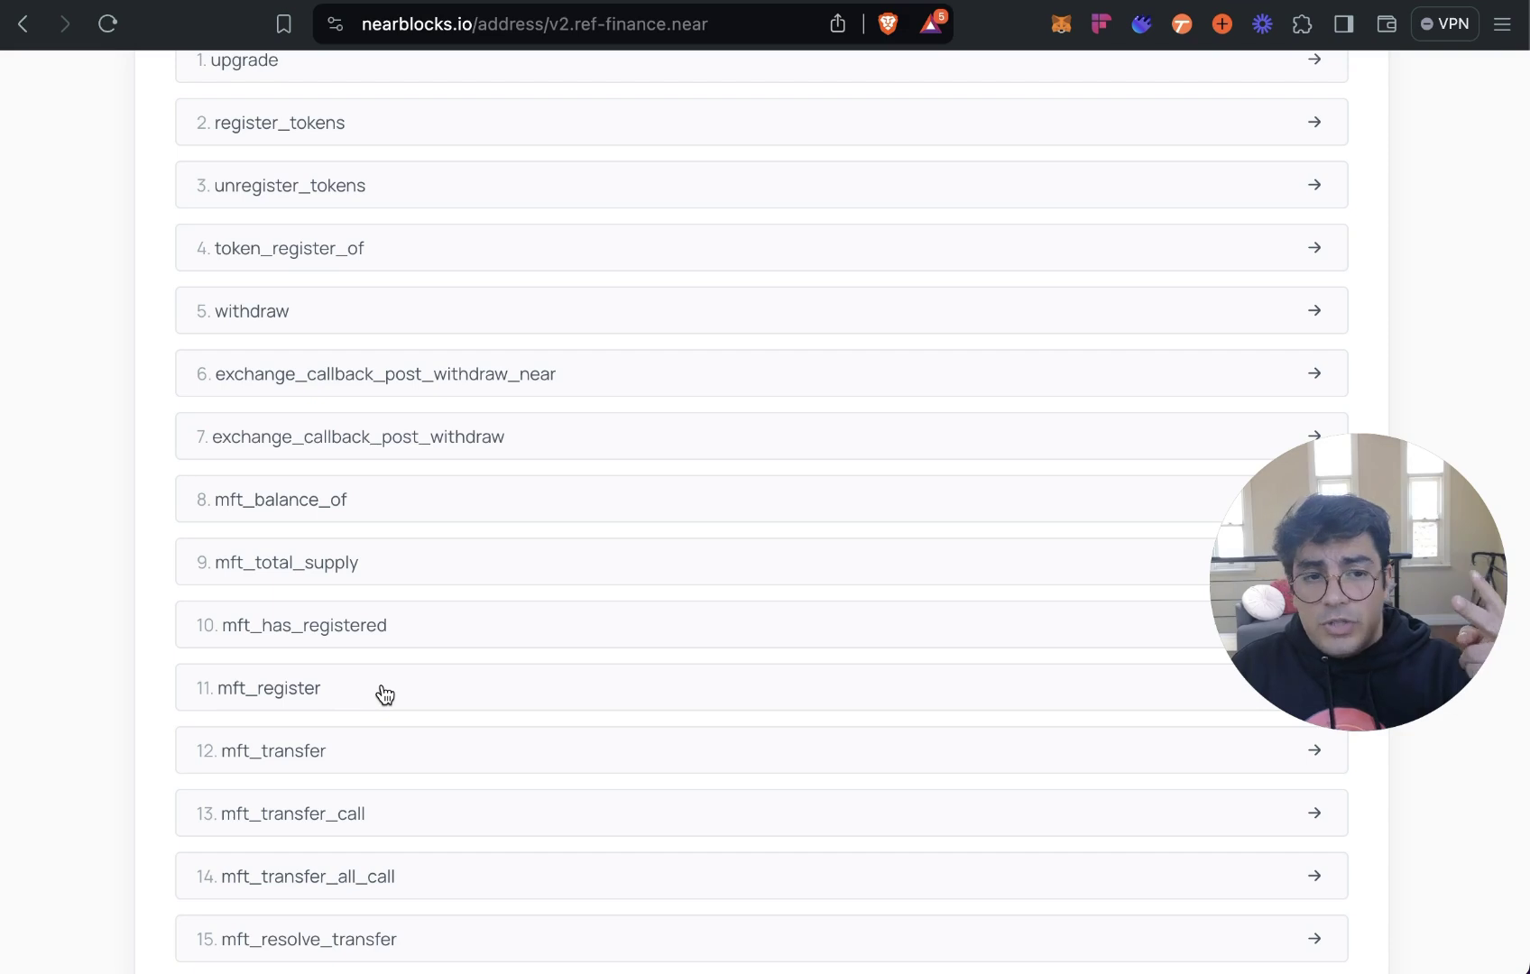
{"action": "scroll", "coordinate": [379, 694], "scroll_direction": "down", "scroll_amount": 5}
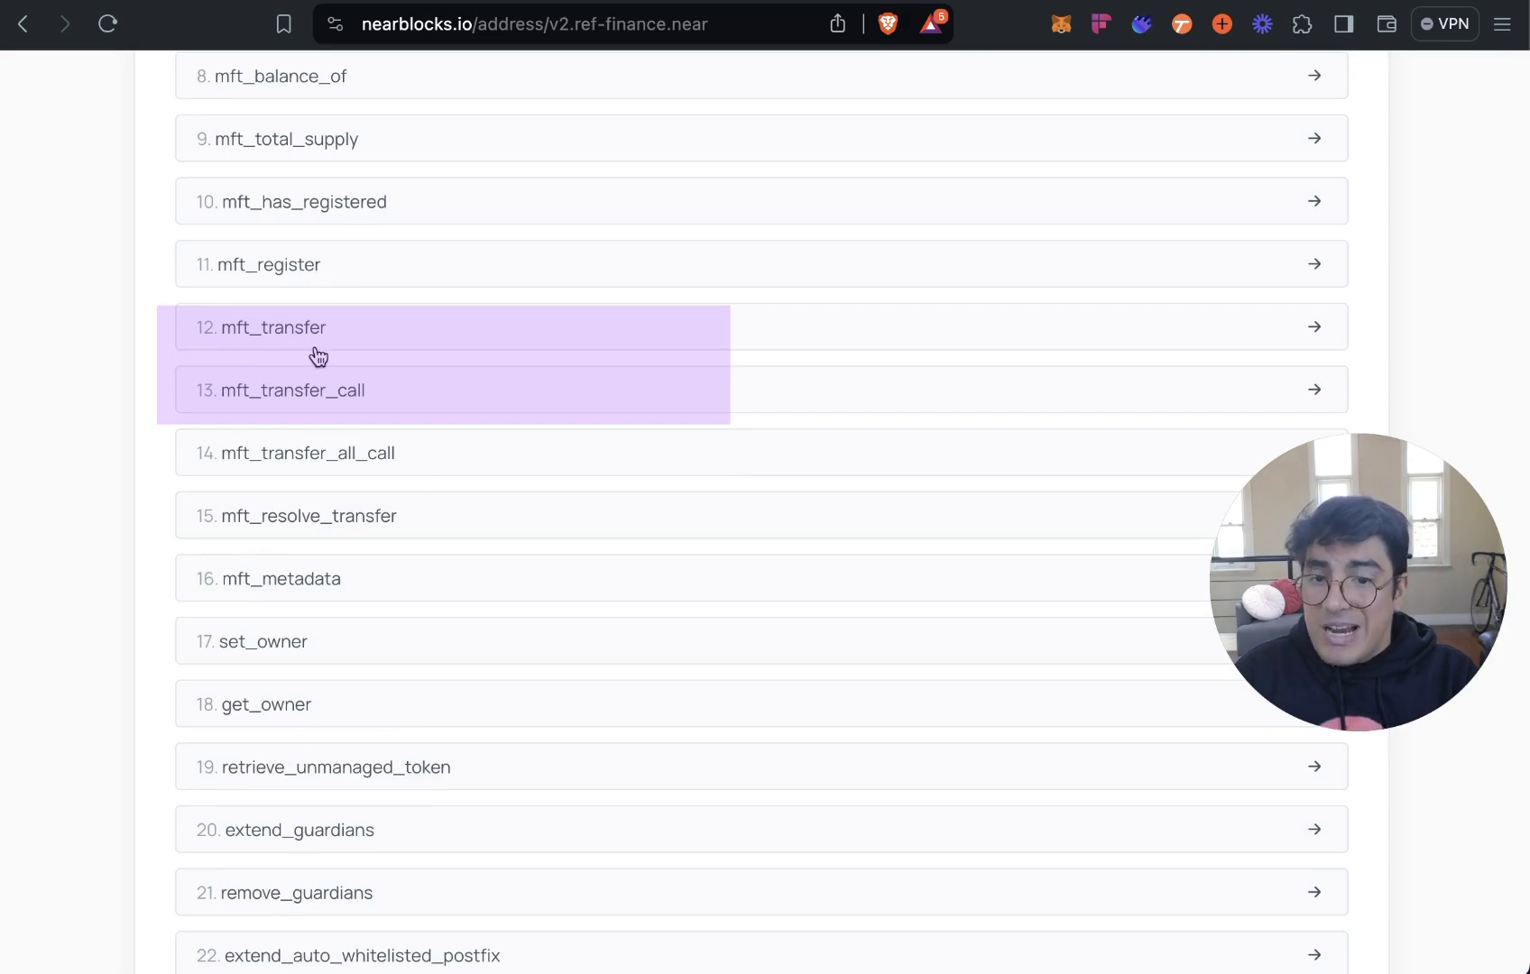
Glance at the LP burn transaction, then open the nearkatwifhatv3-NEAR pool details on Ref Finance.
{"action": "key", "text": "ctrl+Tab"}
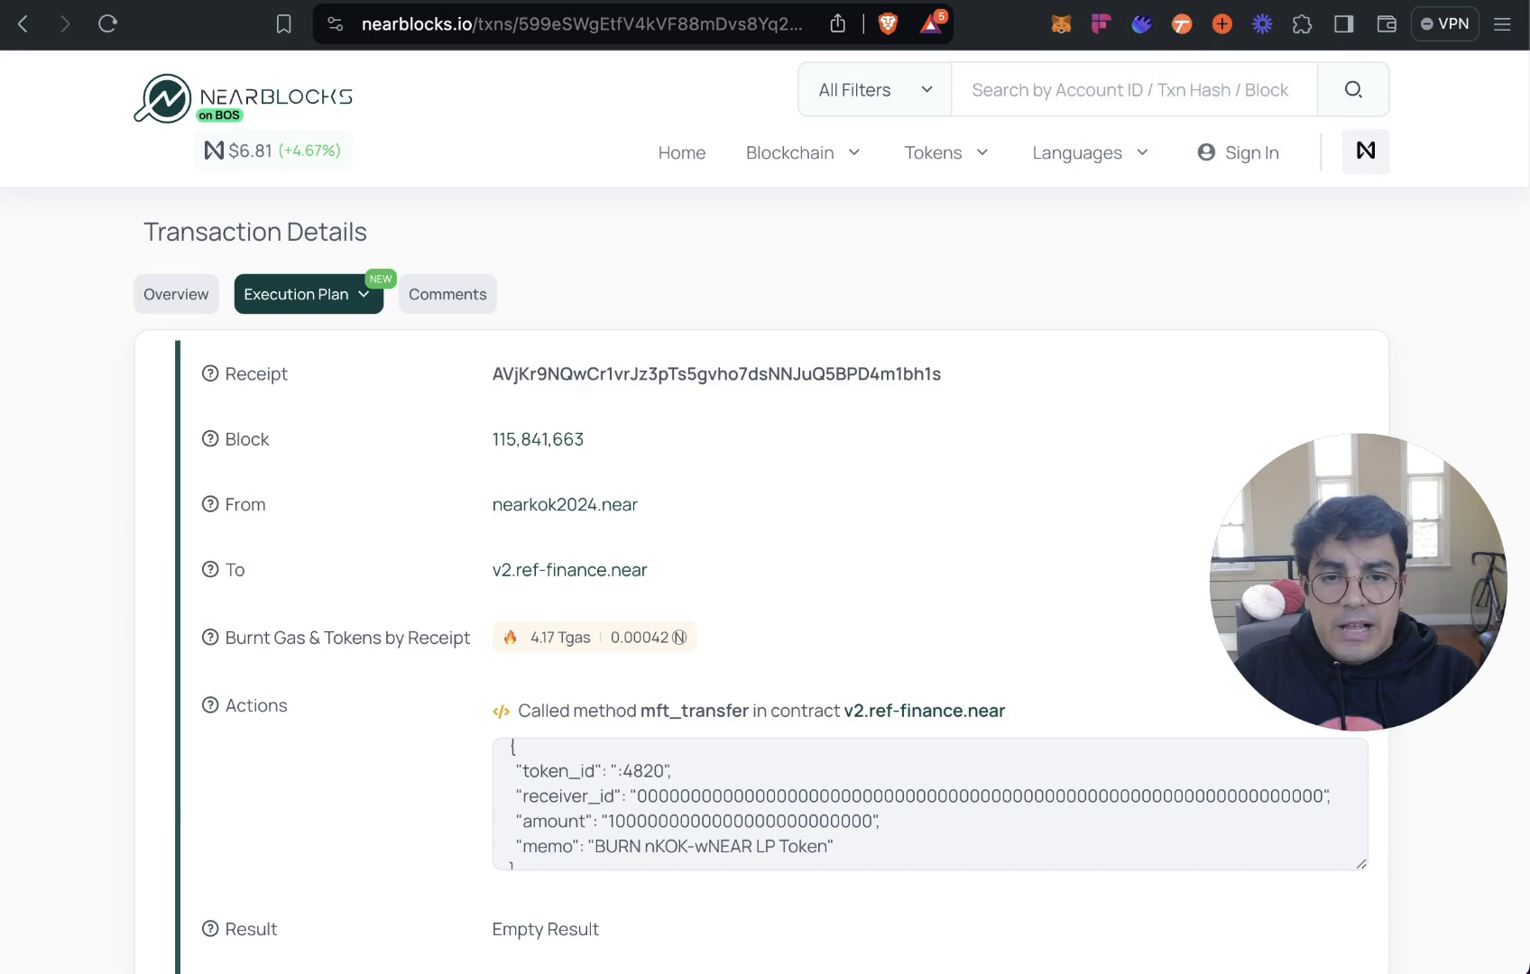
{"action": "scroll", "coordinate": [859, 624], "scroll_direction": "down", "scroll_amount": 3}
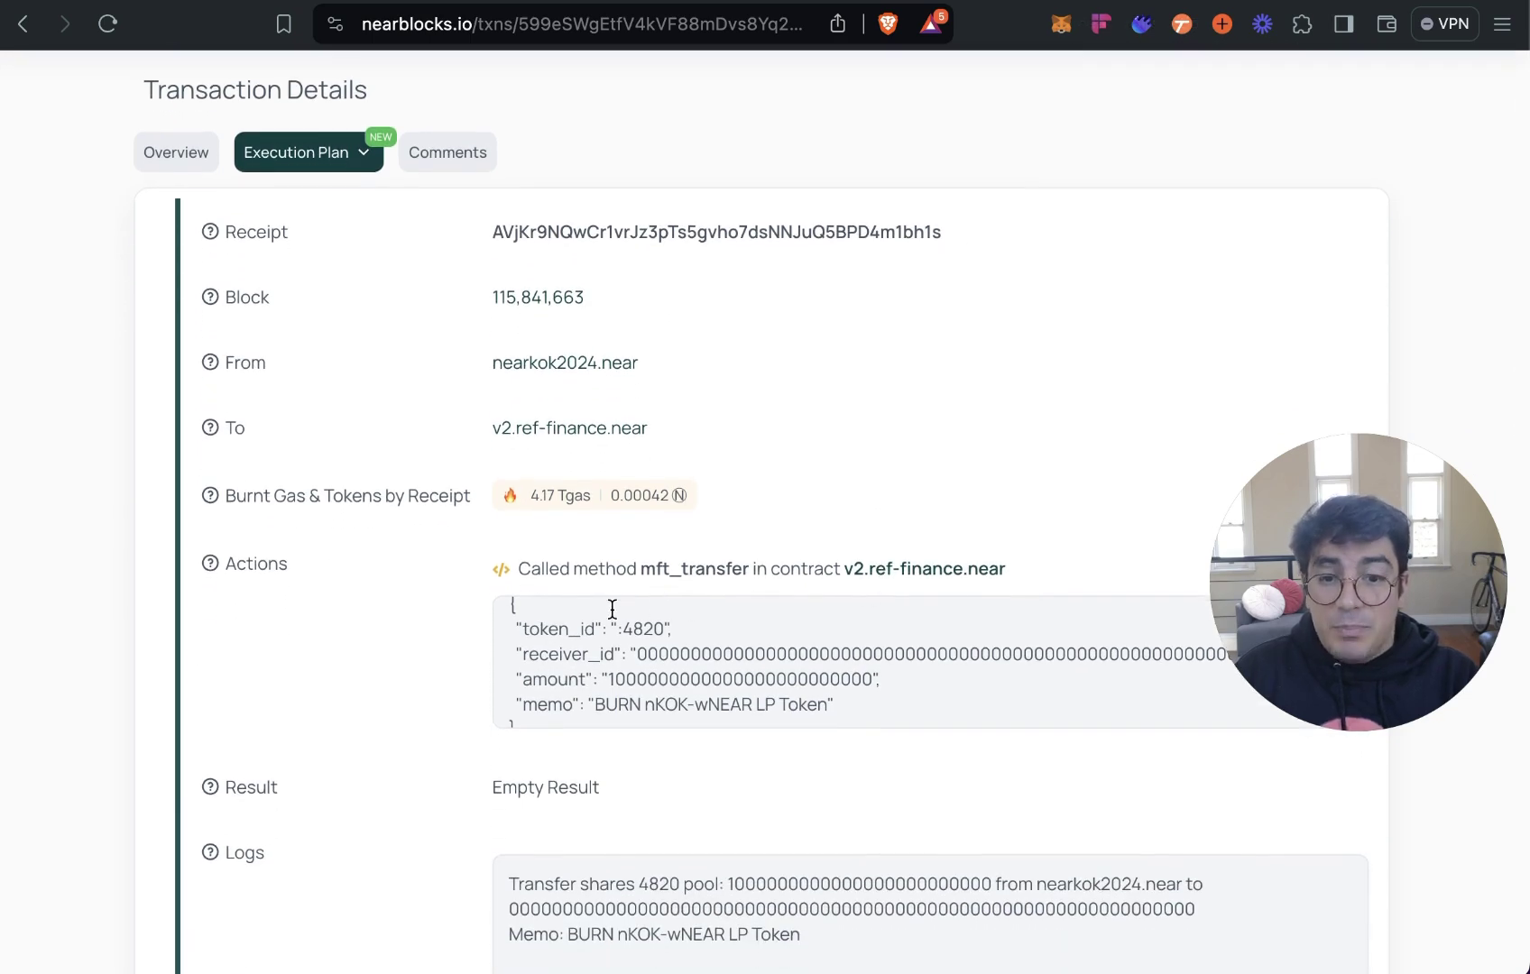
{"action": "key", "text": "ctrl+Tab"}
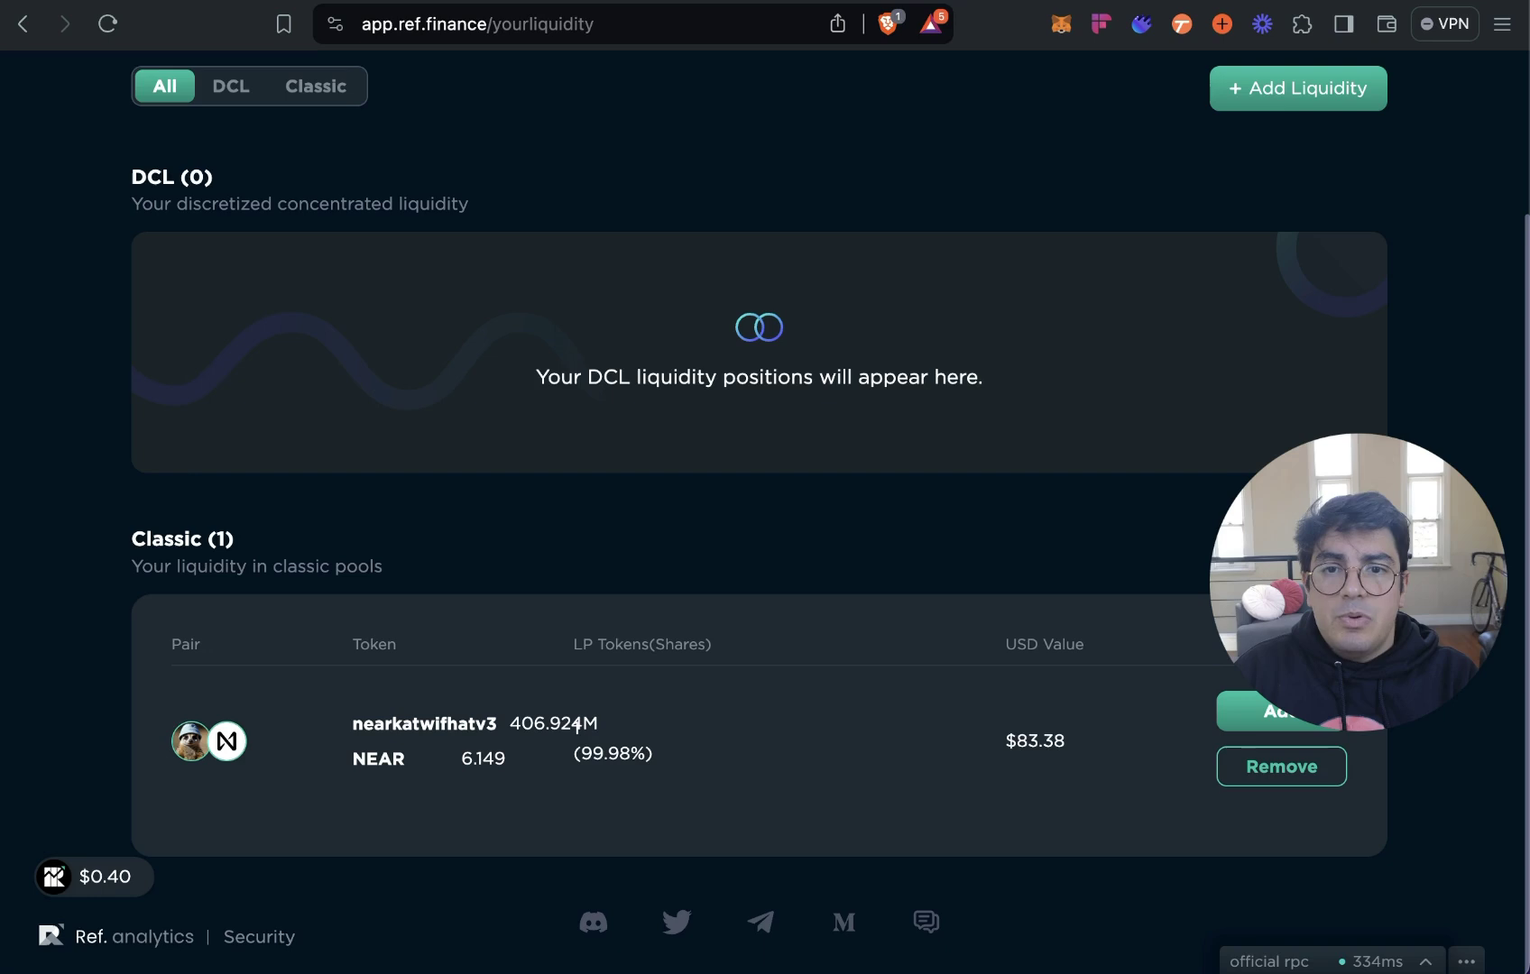
{"action": "left_click", "coordinate": [796, 748]}
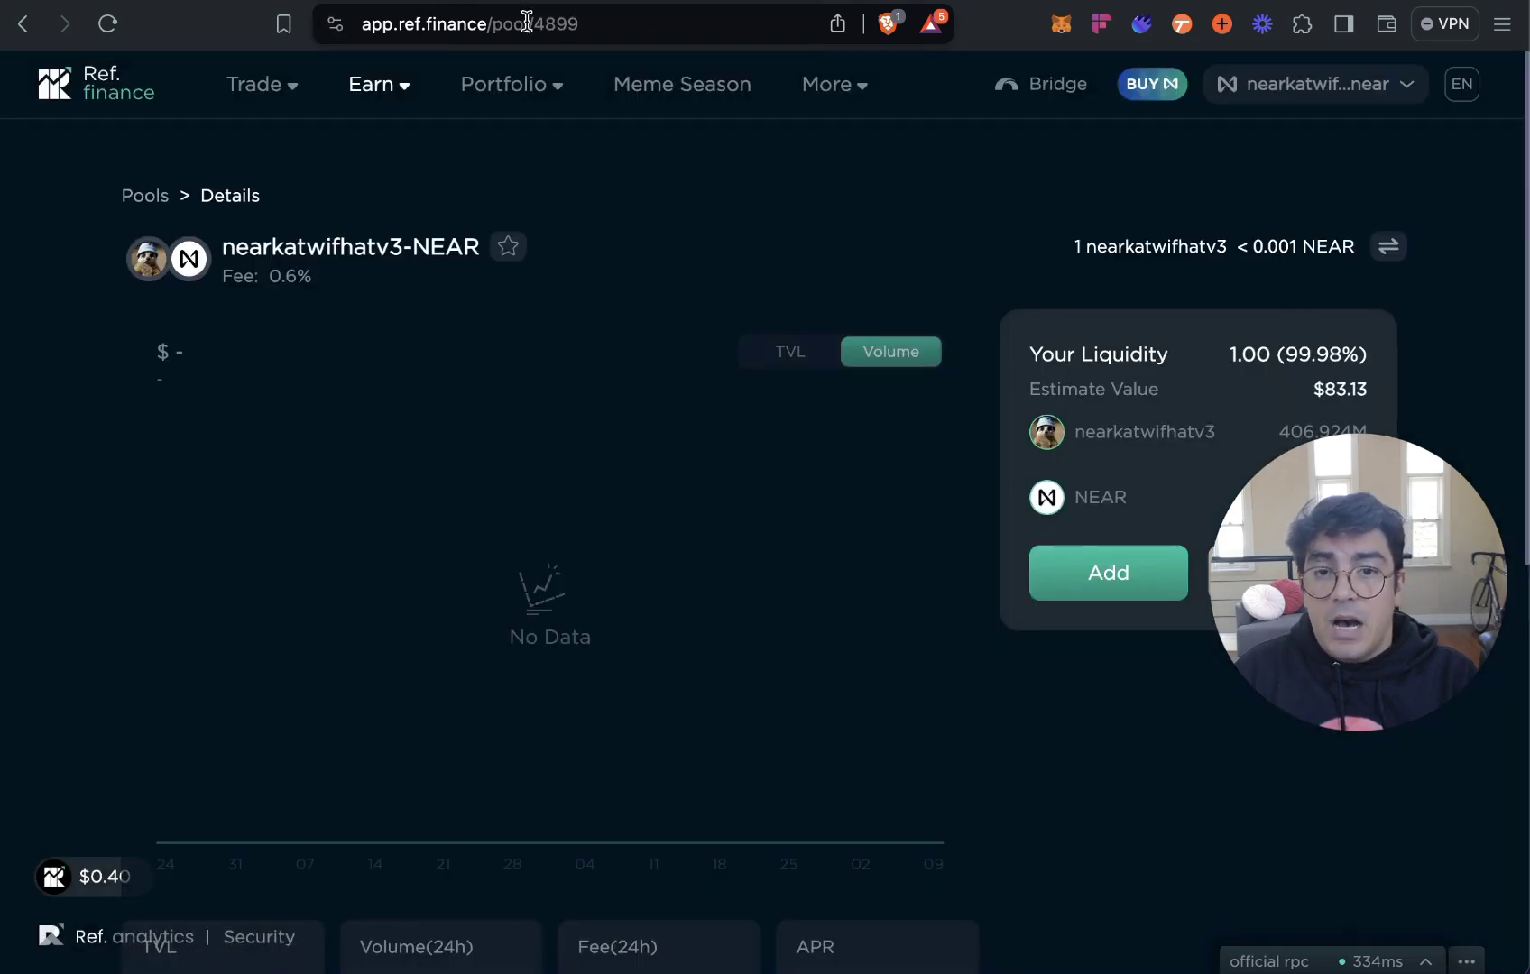
{"action": "left_click", "coordinate": [656, 23]}
{"action": "key", "text": "Escape"}
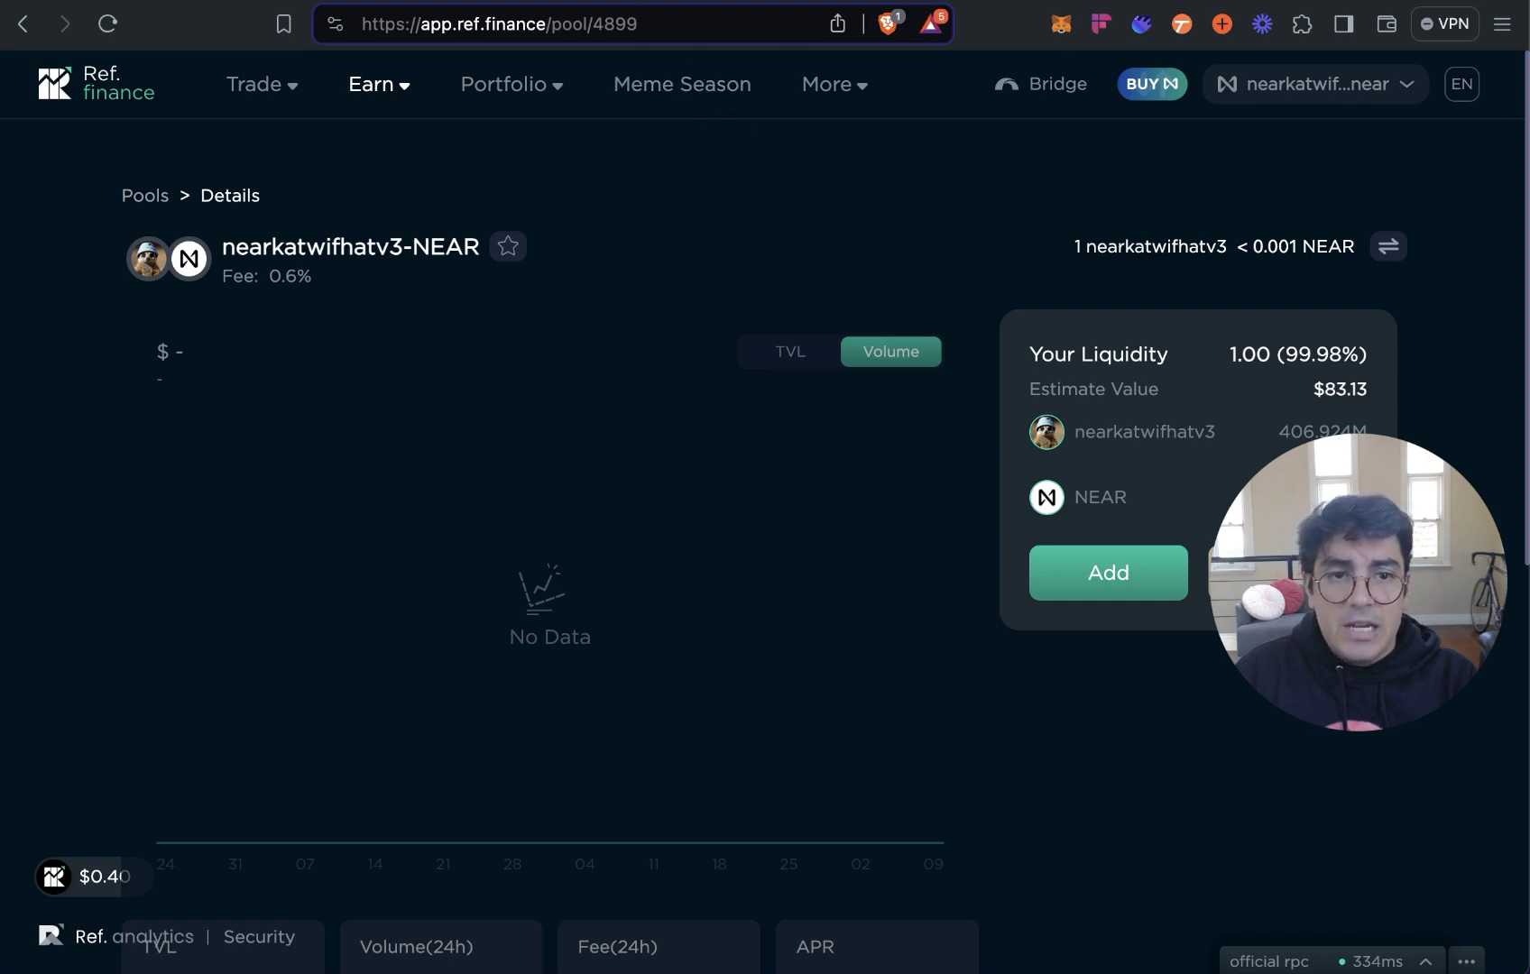
Review the mft_transfer arguments and logs, then move to the Veax trade page.
{"action": "key", "text": "ctrl+Tab"}
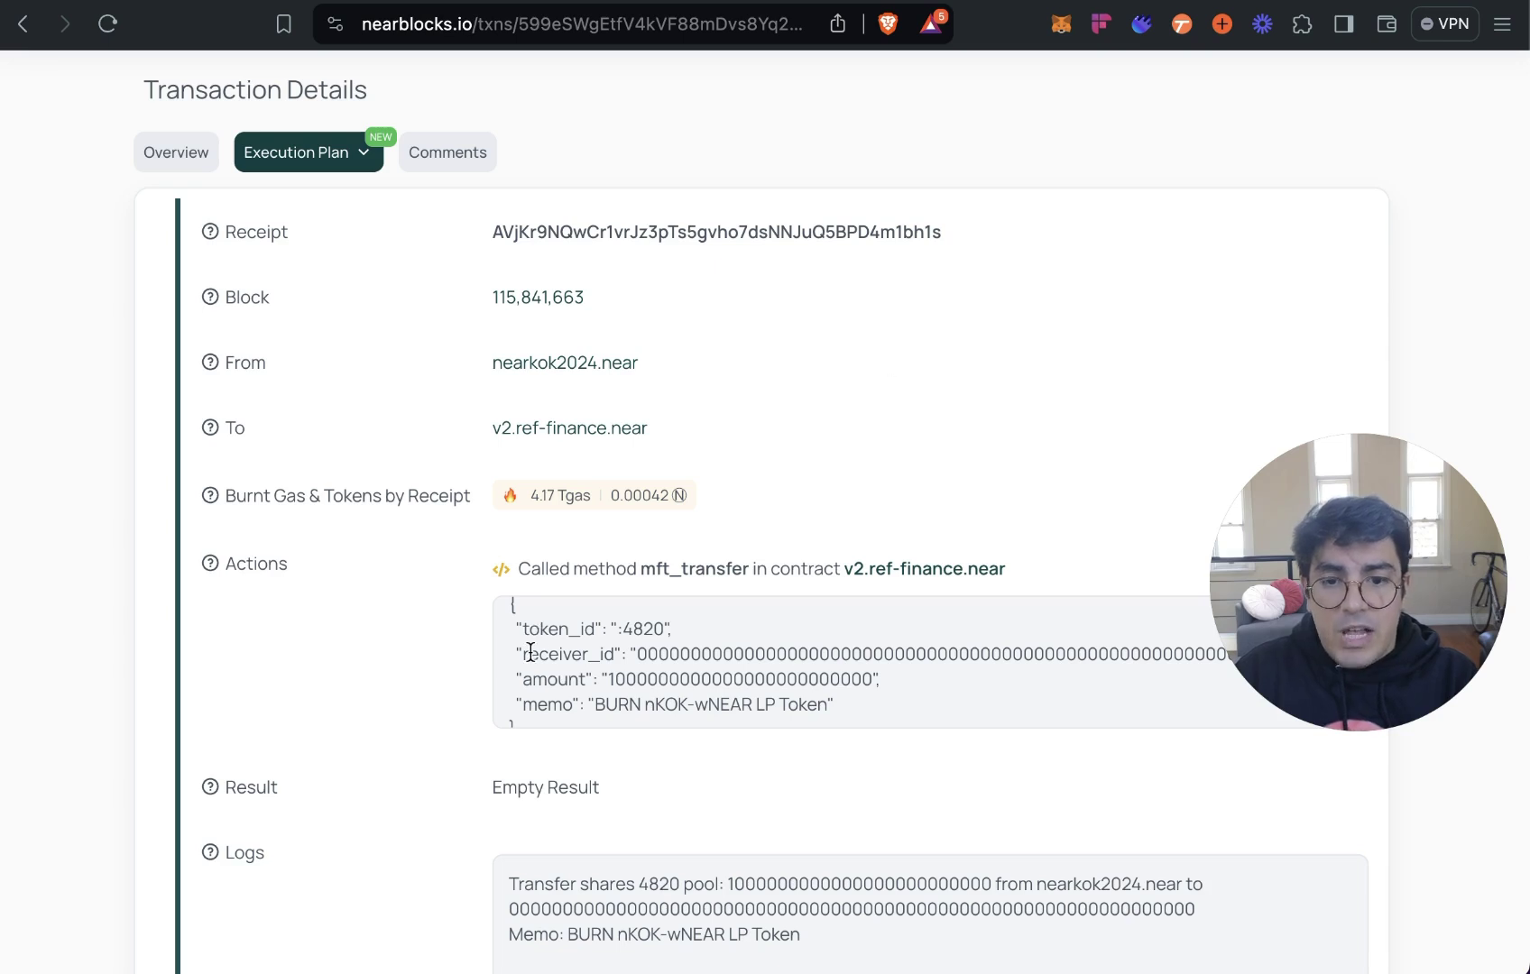
{"action": "left_click_drag", "start_coordinate": [1428, 635], "coordinate": [1397, 432]}
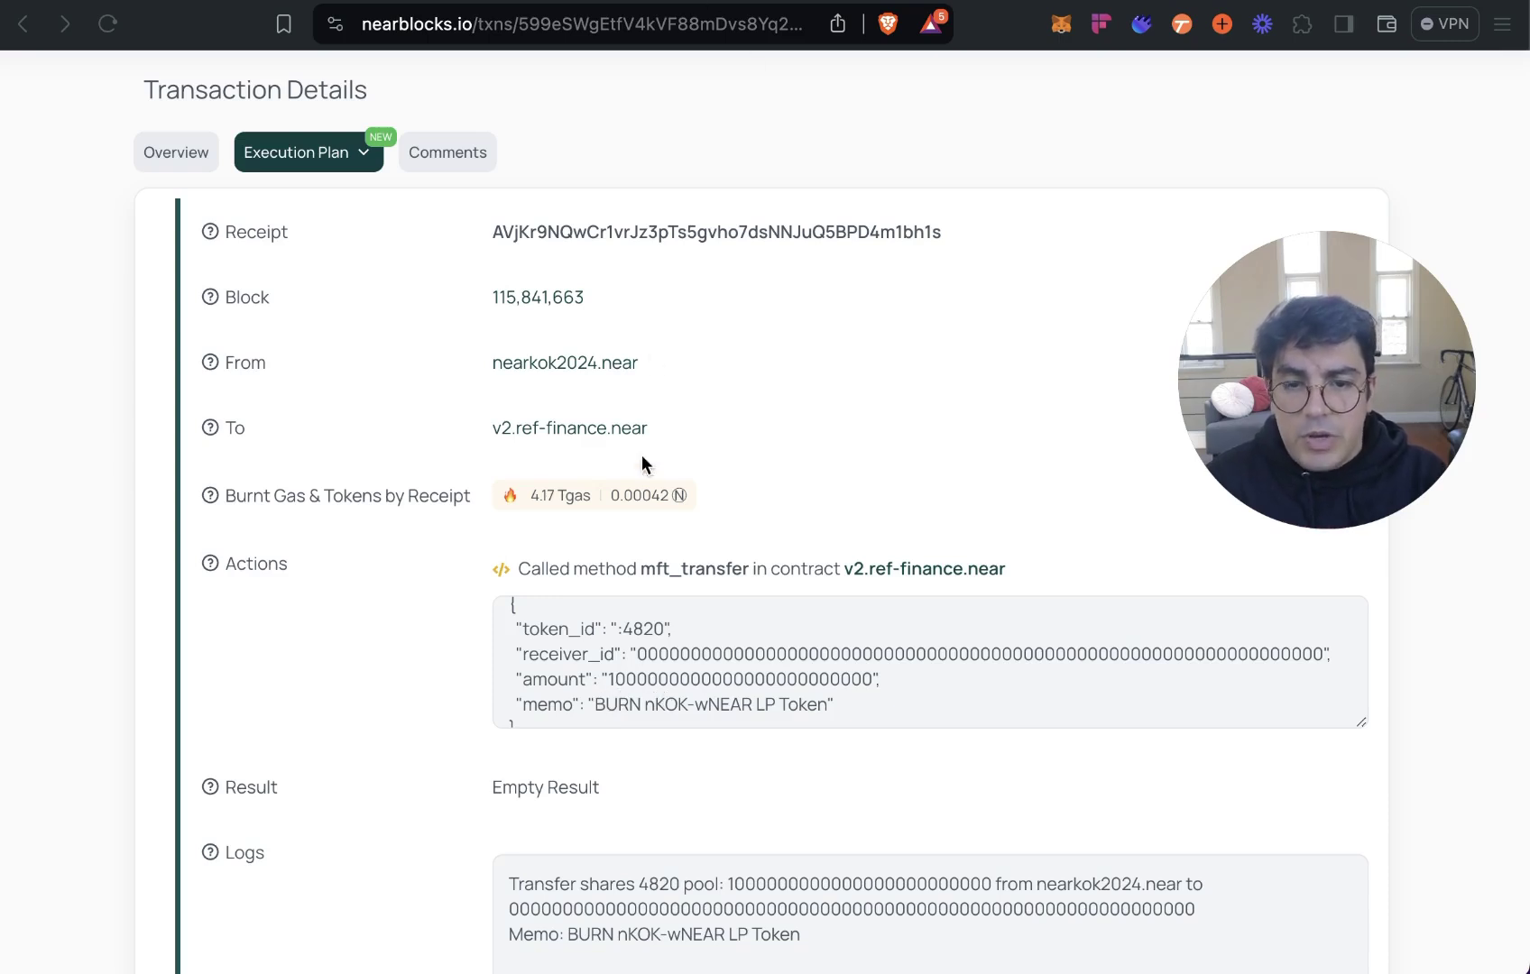
{"action": "scroll", "coordinate": [767, 704], "scroll_direction": "down", "scroll_amount": 2}
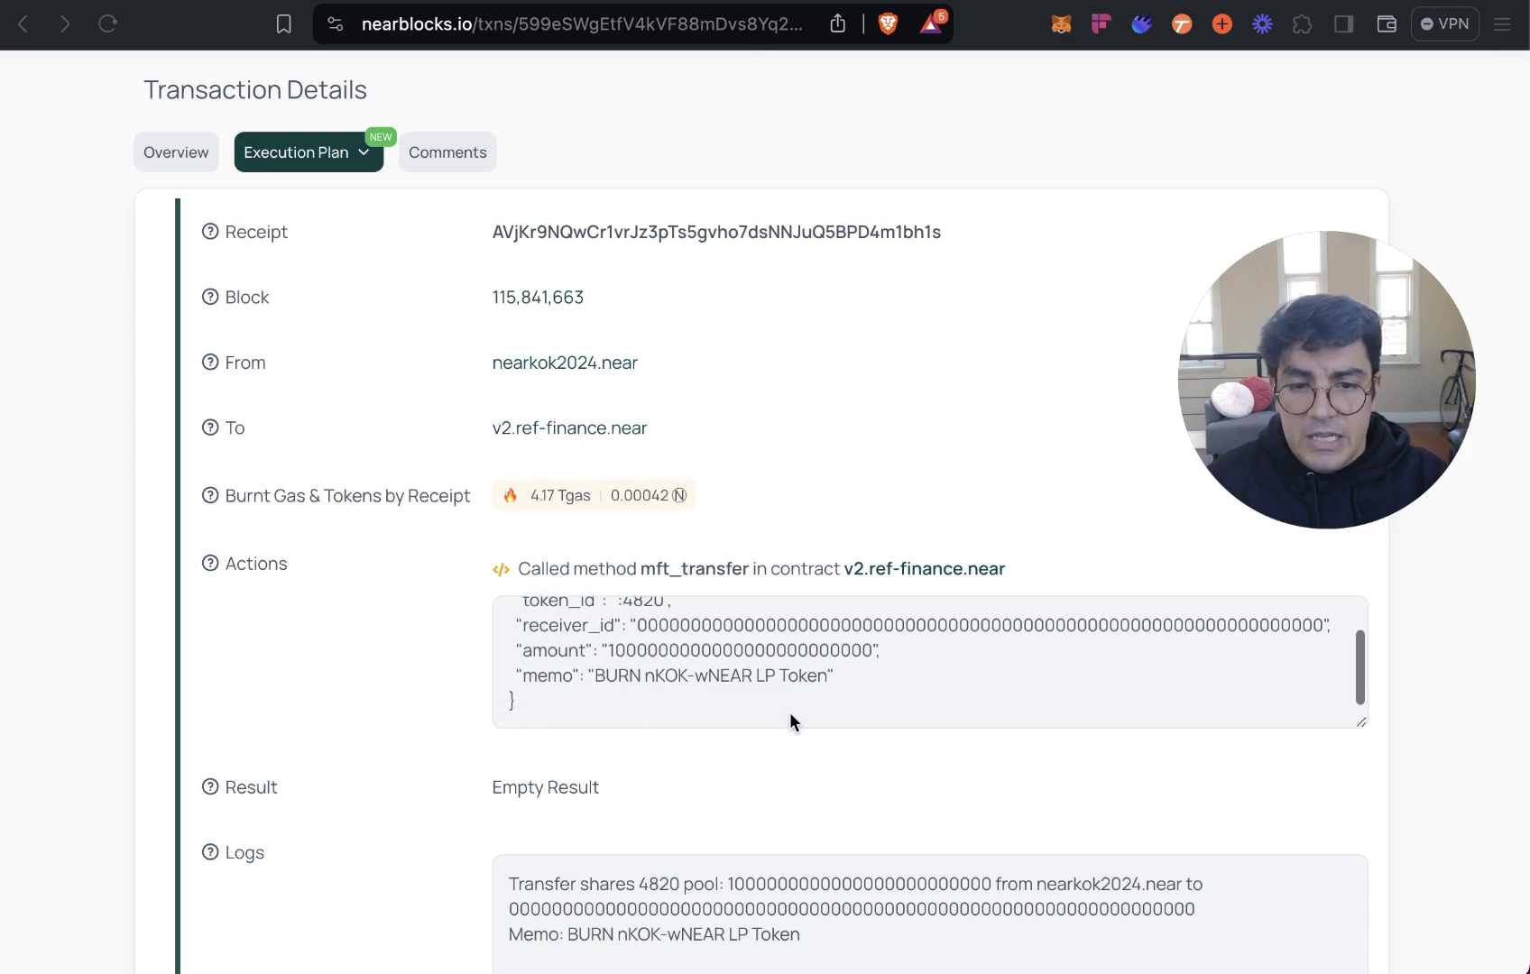
{"action": "scroll", "coordinate": [803, 758], "scroll_direction": "up", "scroll_amount": 1}
{"action": "scroll", "coordinate": [804, 756], "scroll_direction": "up", "scroll_amount": 3}
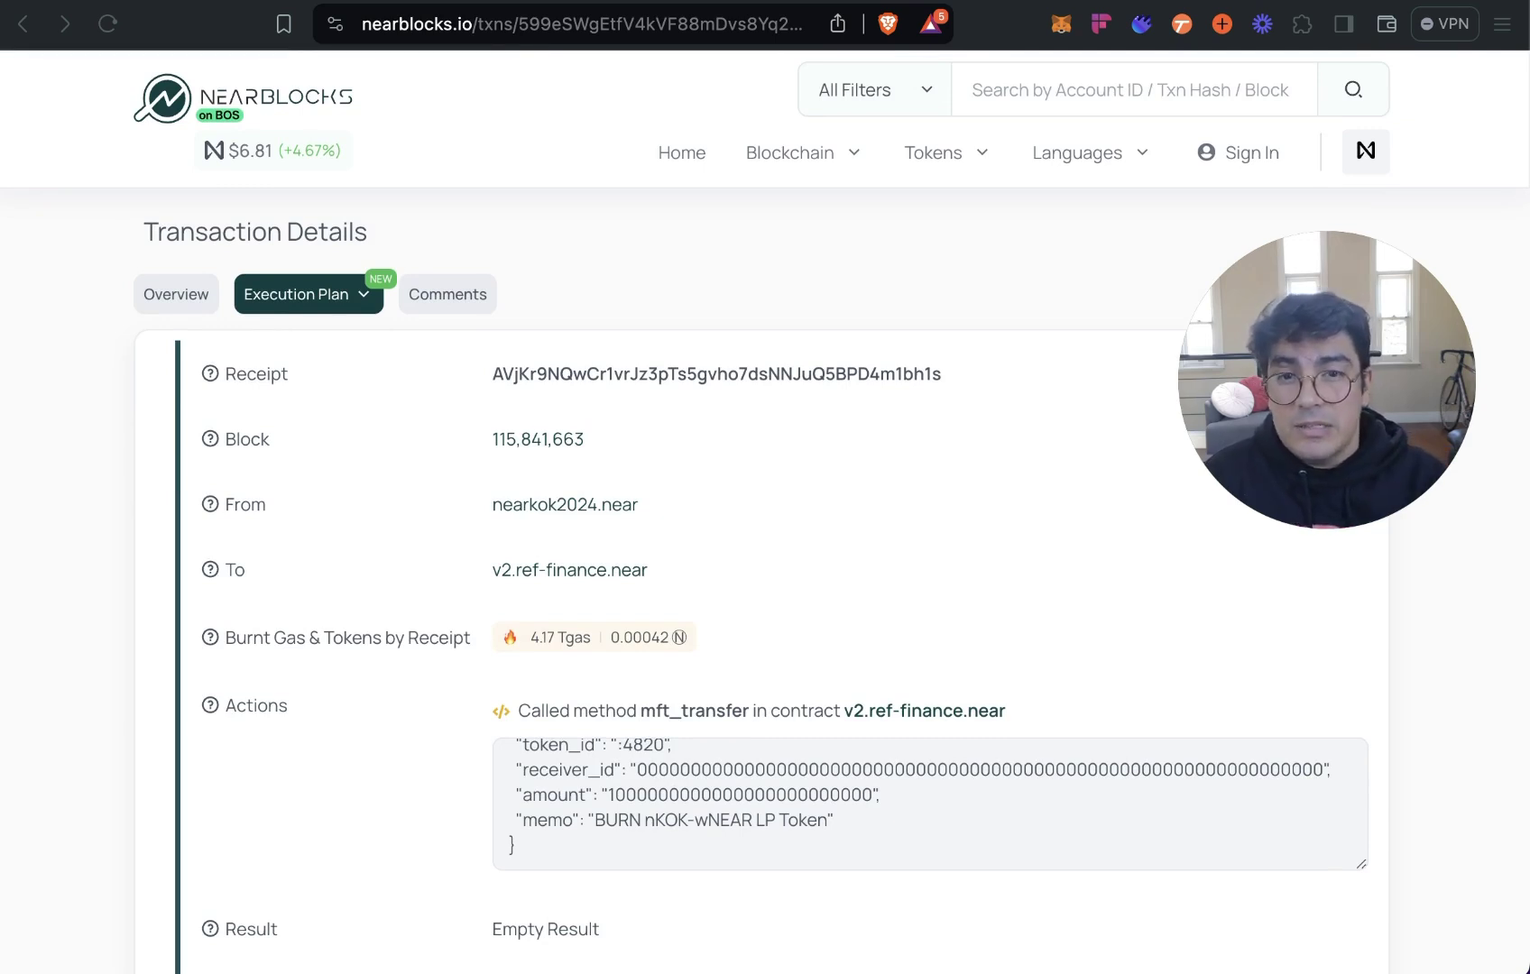
{"action": "key", "text": "ctrl+Tab"}
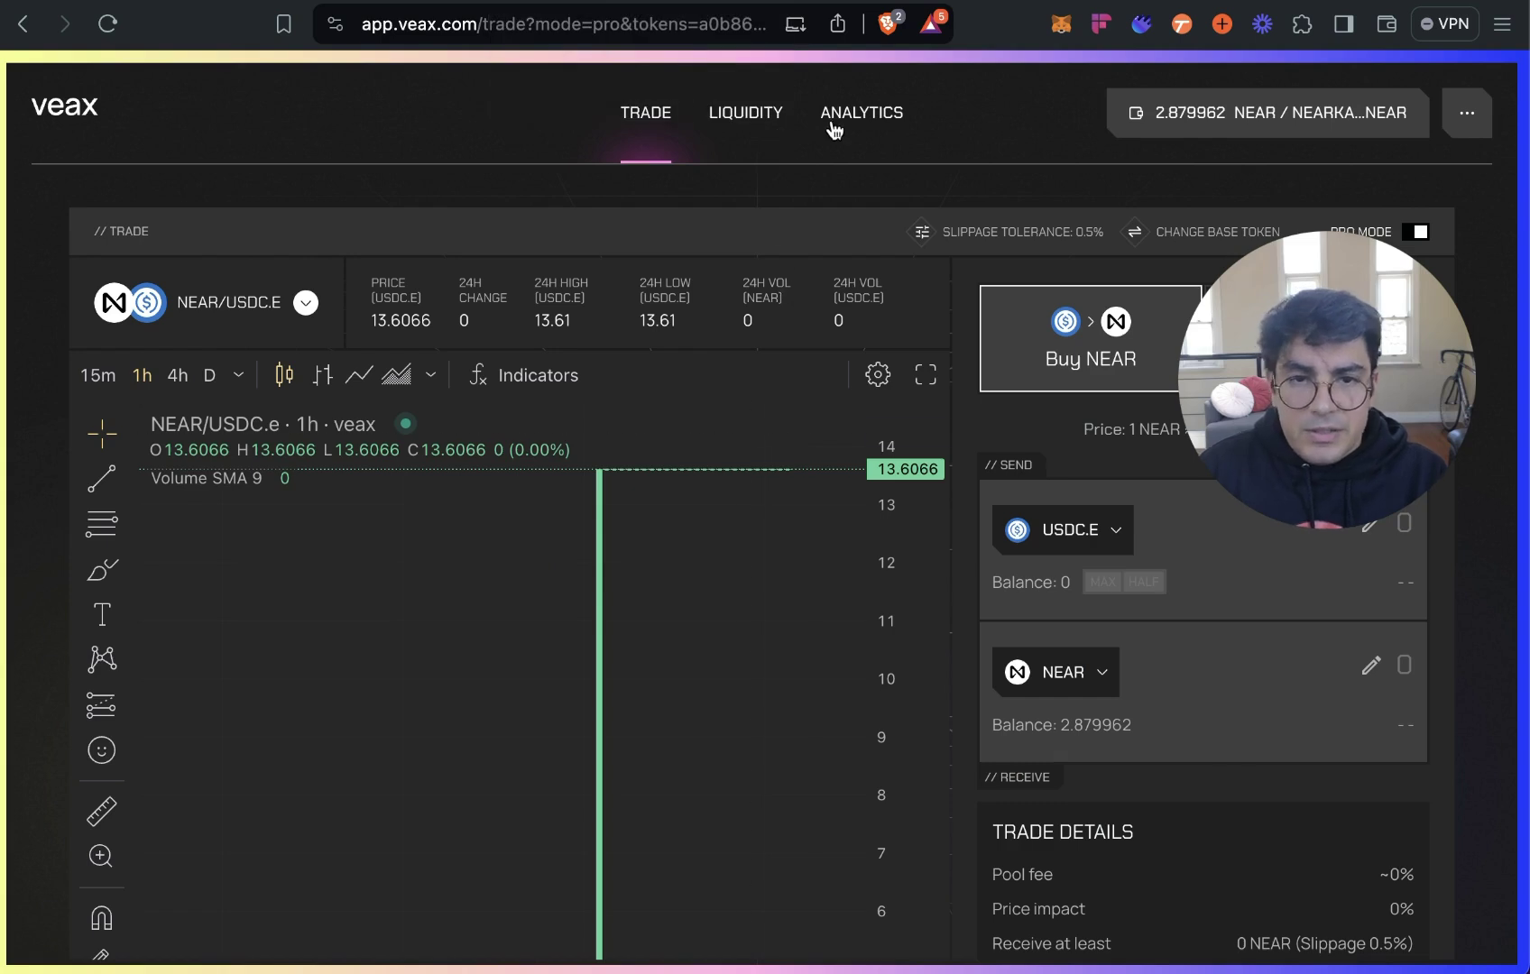
Start a new position from Veax's Liquidity page with + Add Liquidity.
{"action": "left_click", "coordinate": [745, 114]}
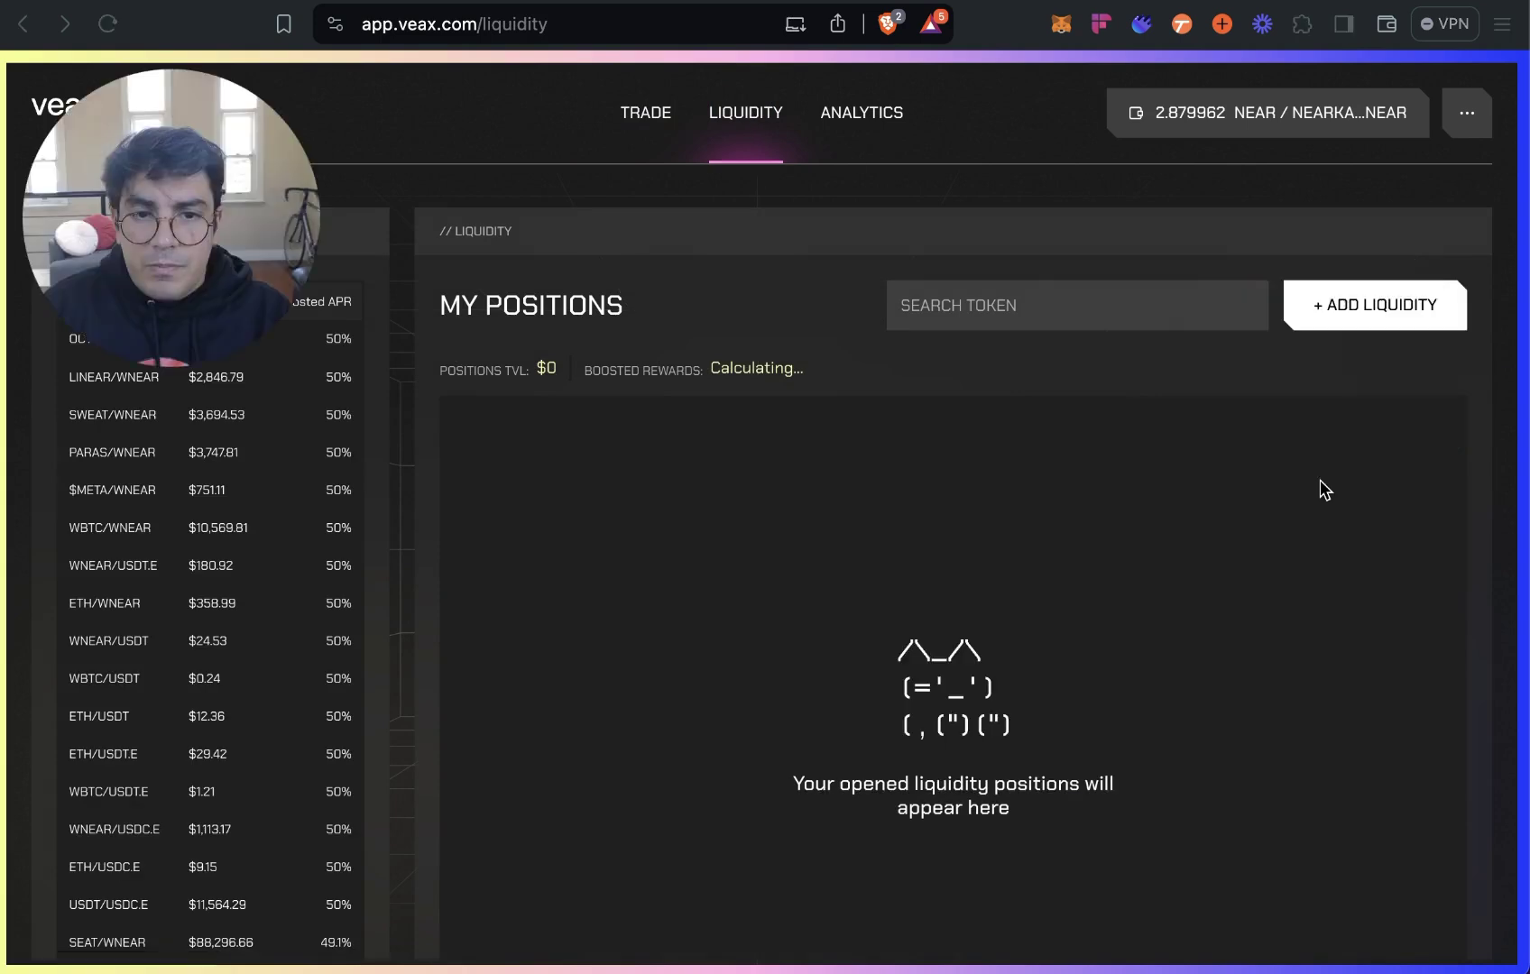
{"action": "left_click", "coordinate": [1384, 307]}
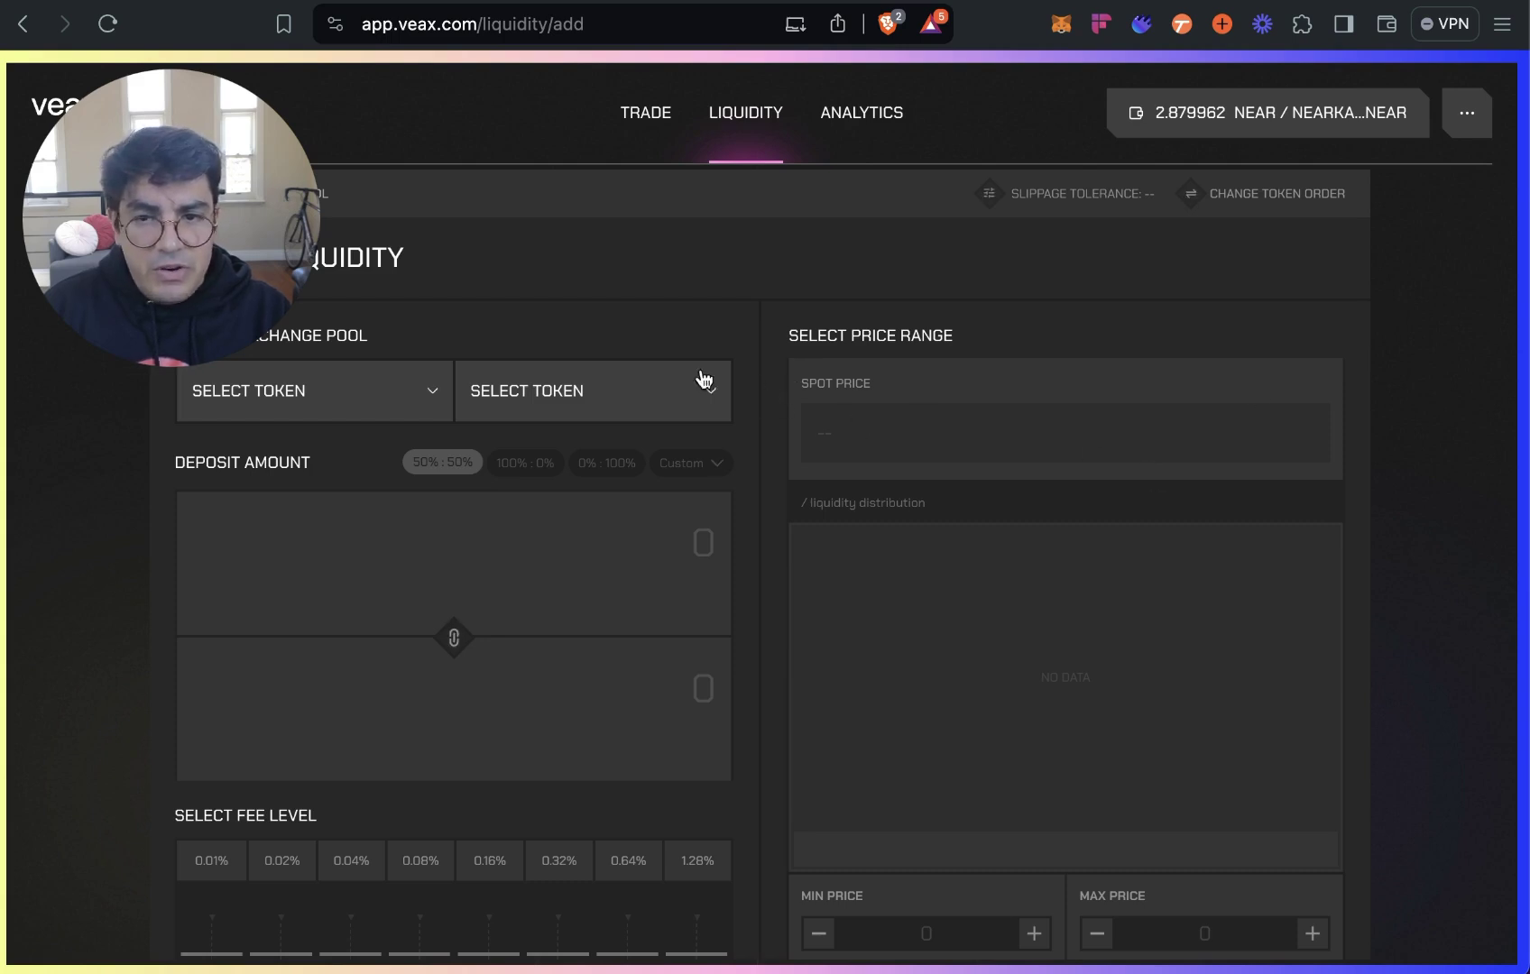
{"action": "left_click_drag", "start_coordinate": [171, 217], "coordinate": [1238, 433]}
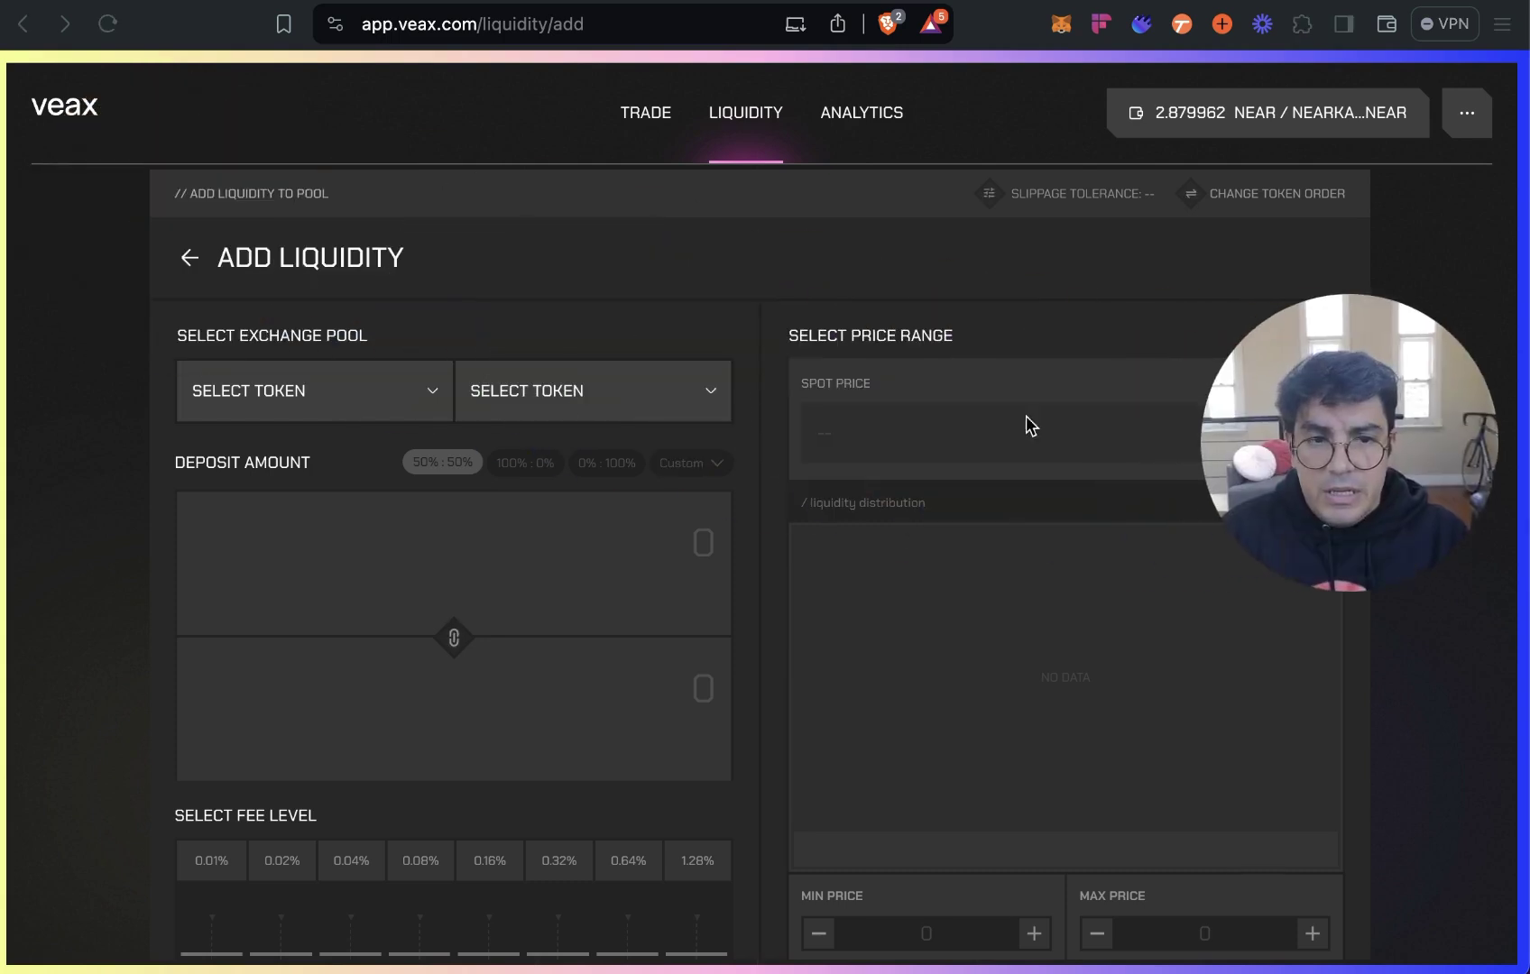
Import nearkatwifhatv3.tkn.near and choose it as the first pool token.
{"action": "left_click", "coordinate": [310, 399]}
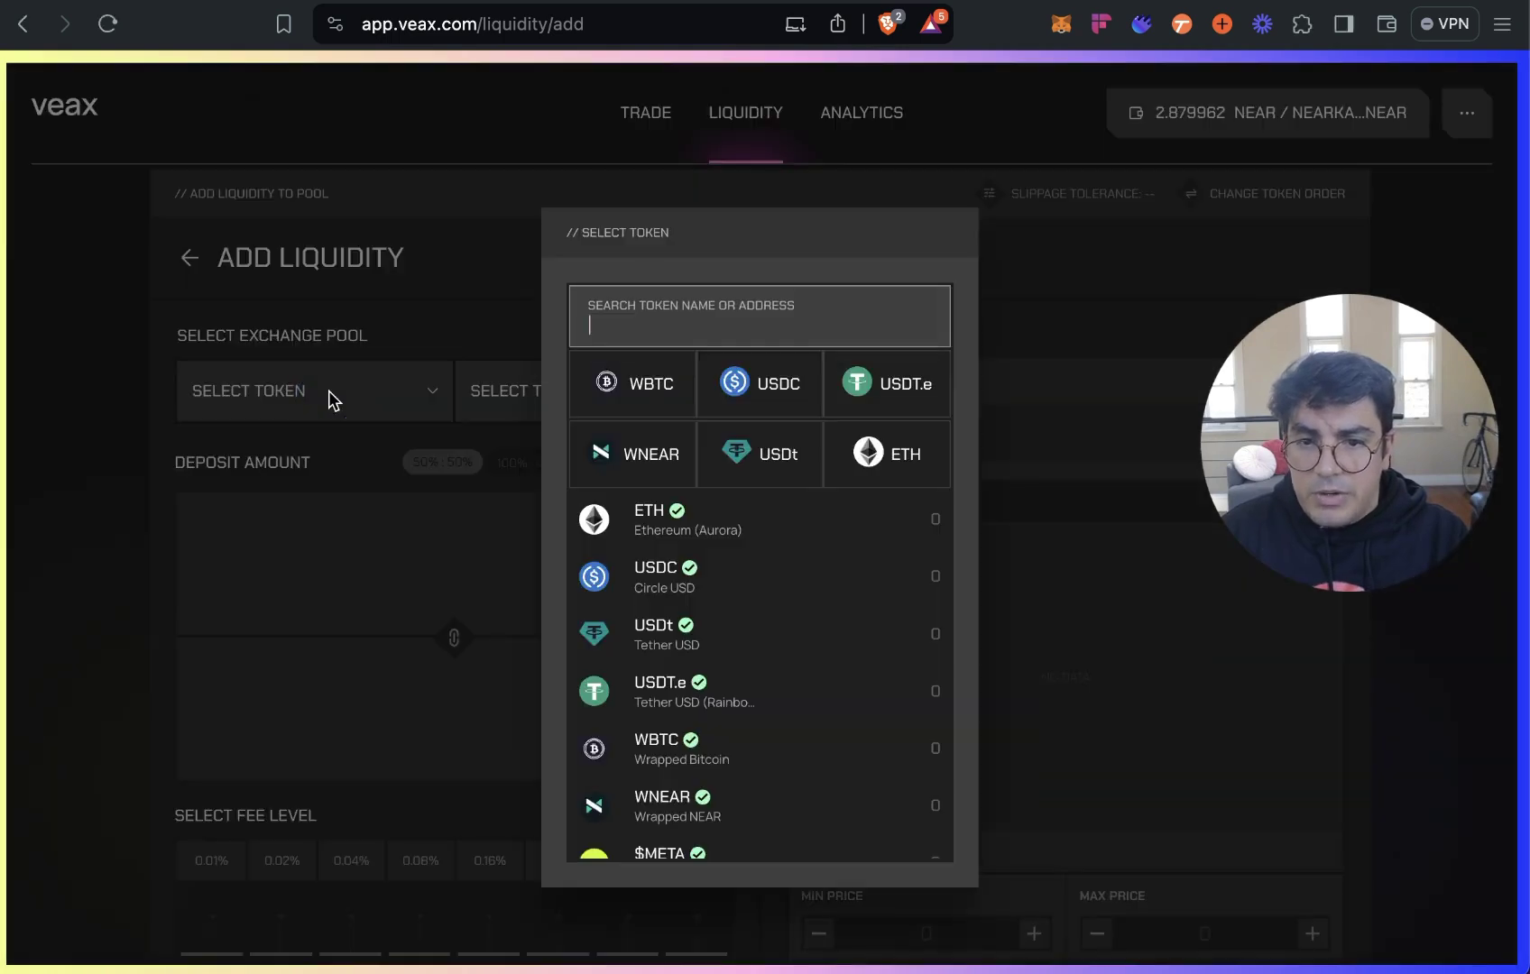
{"action": "type", "text": "neark"}
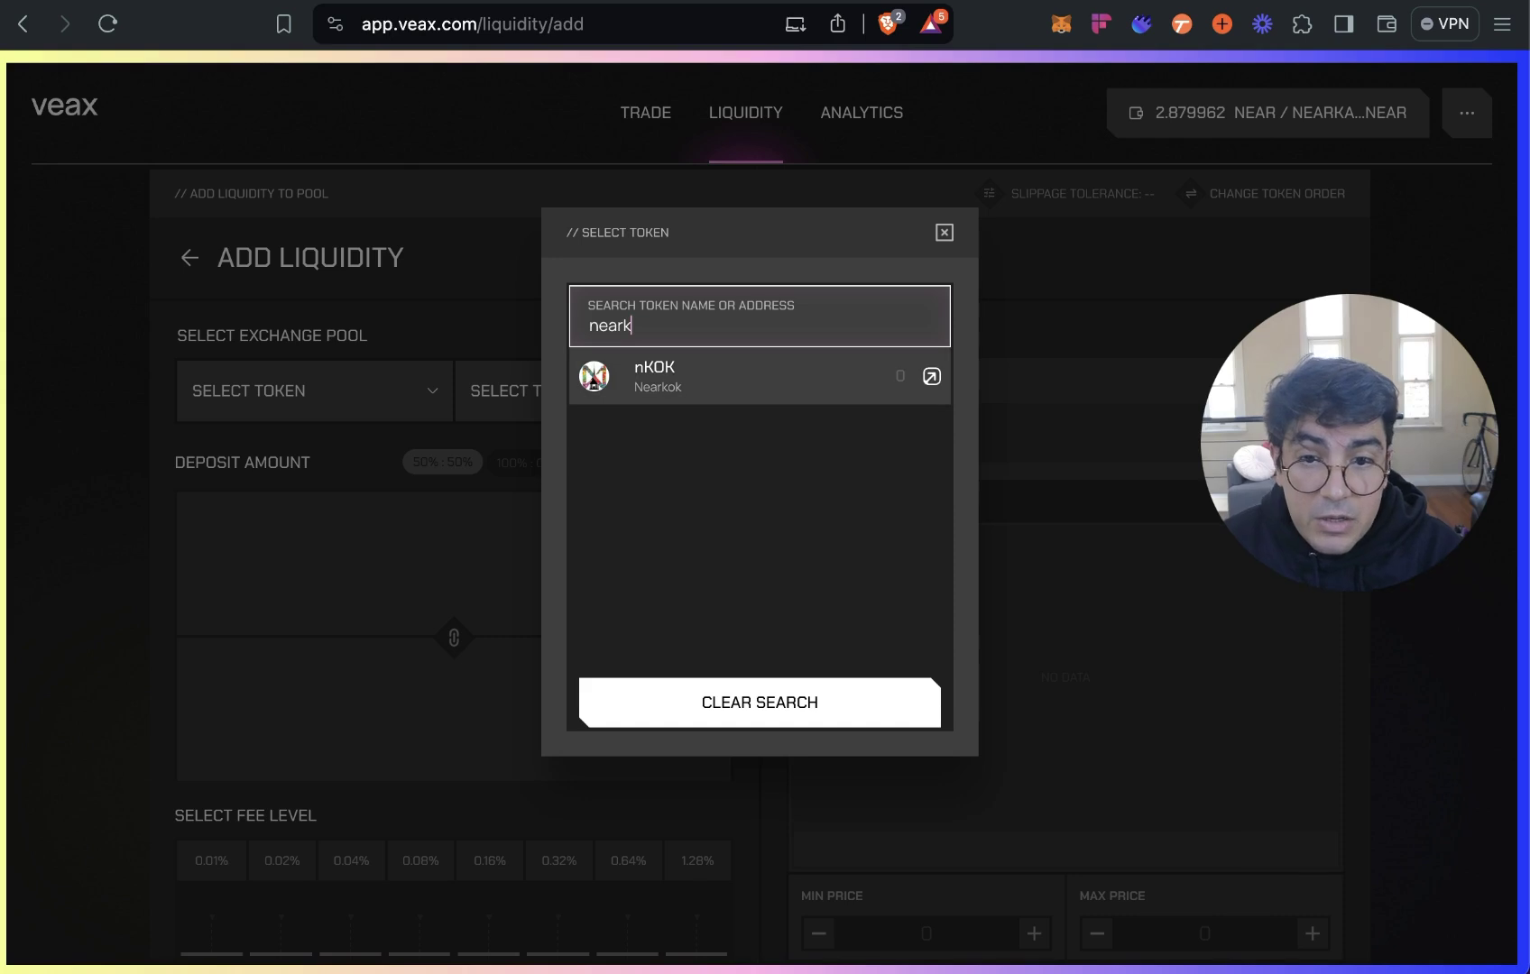
{"action": "type", "text": "a"}
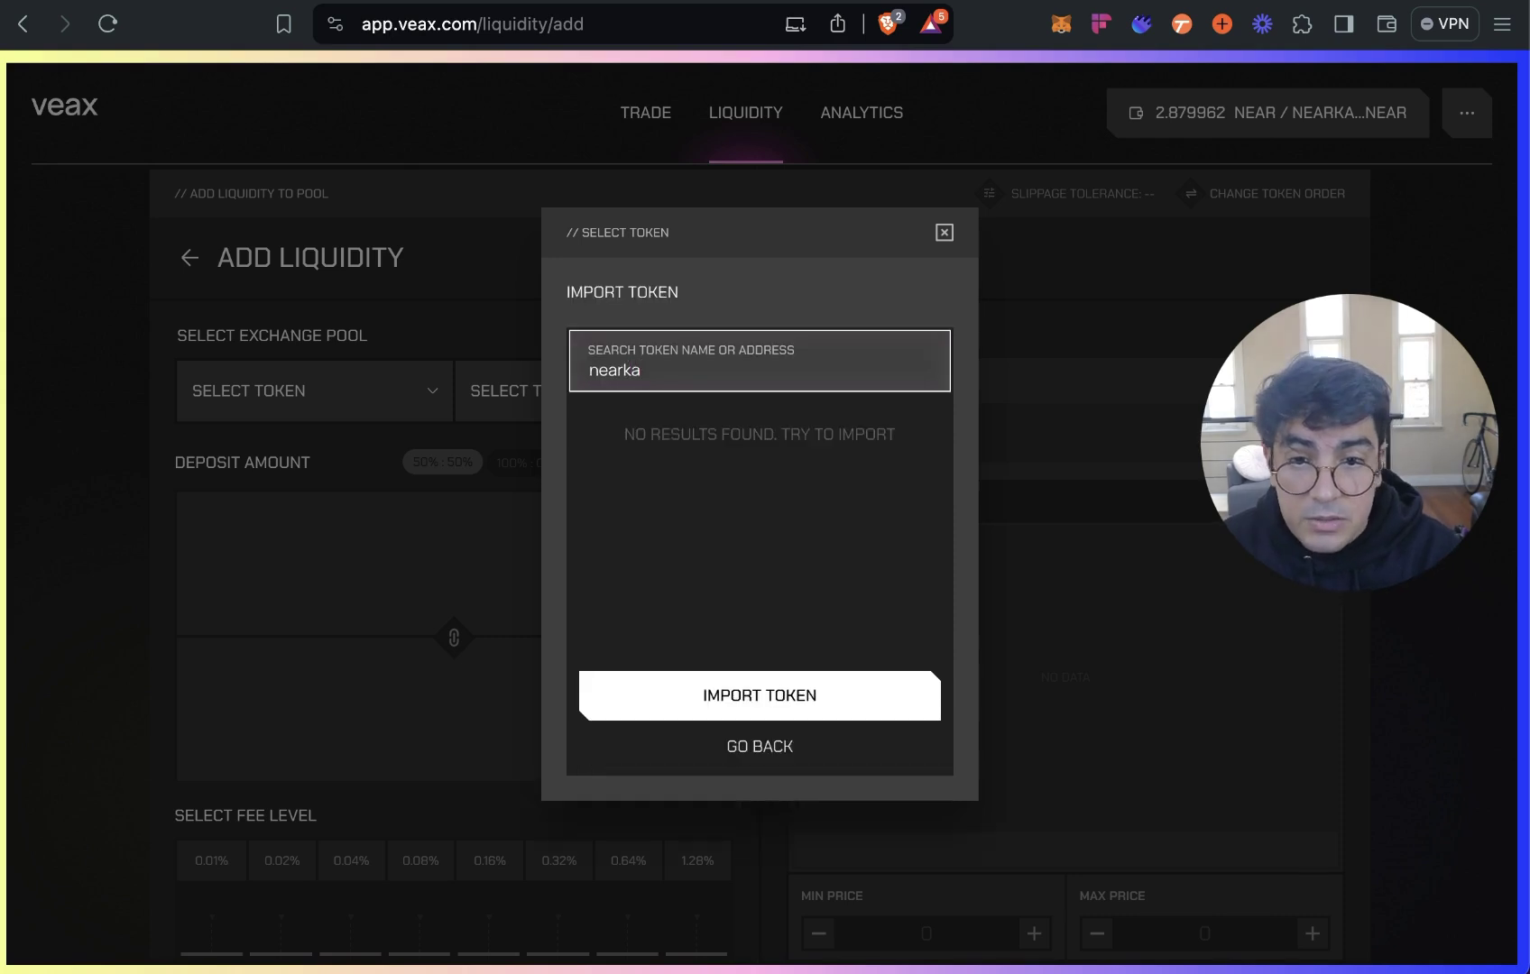
{"action": "type", "text": "twif"}
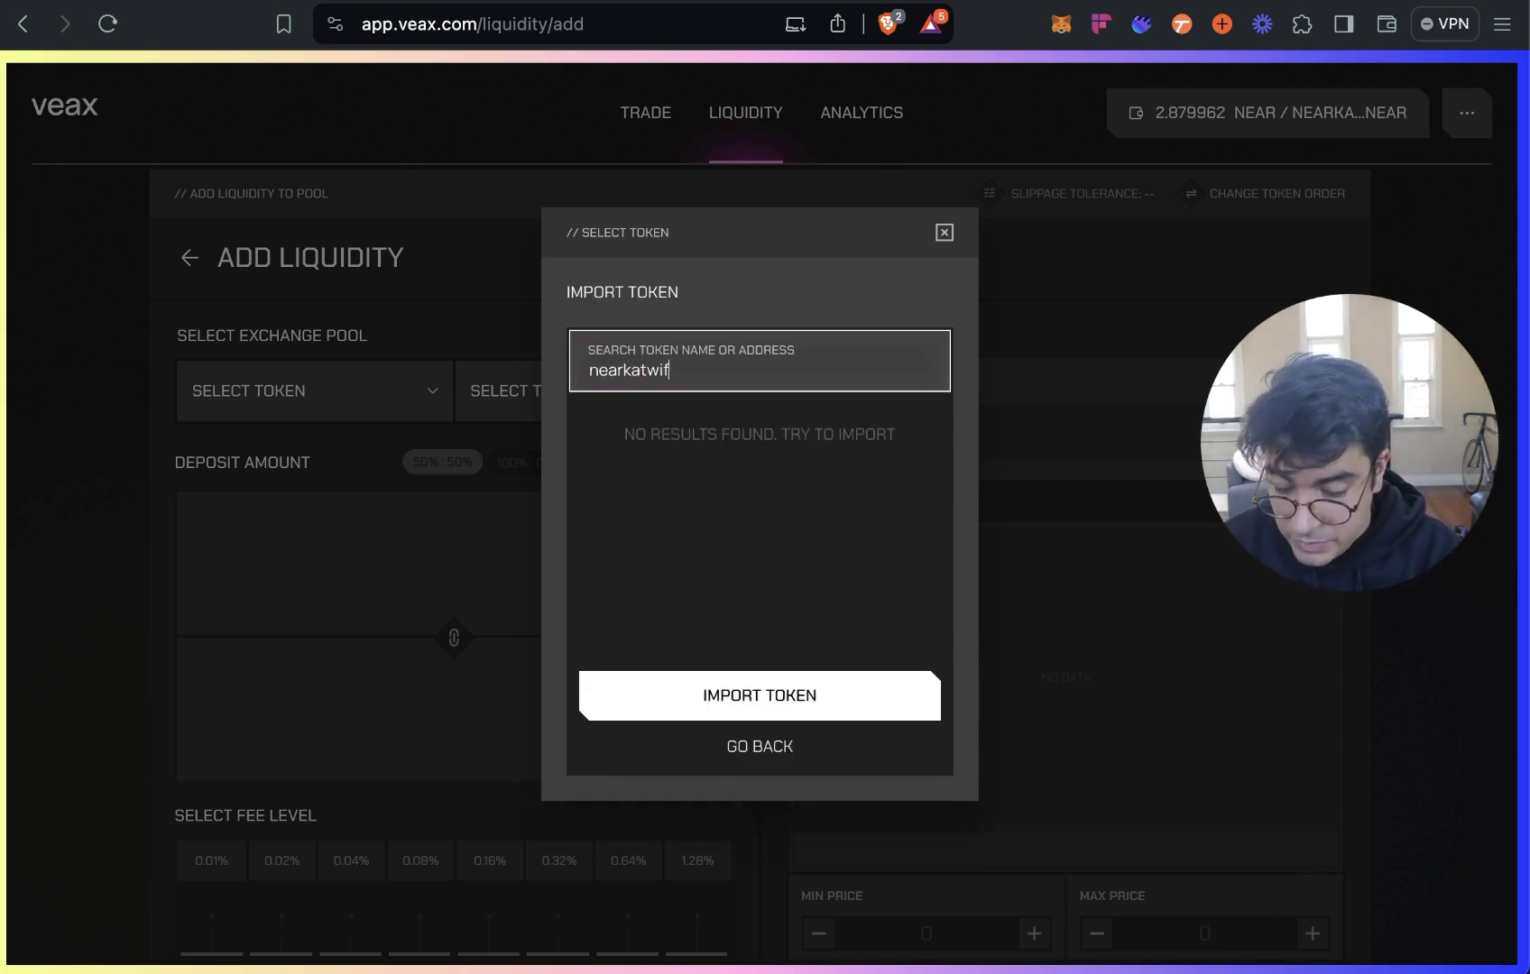
{"action": "type", "text": "hatv3.tkn"}
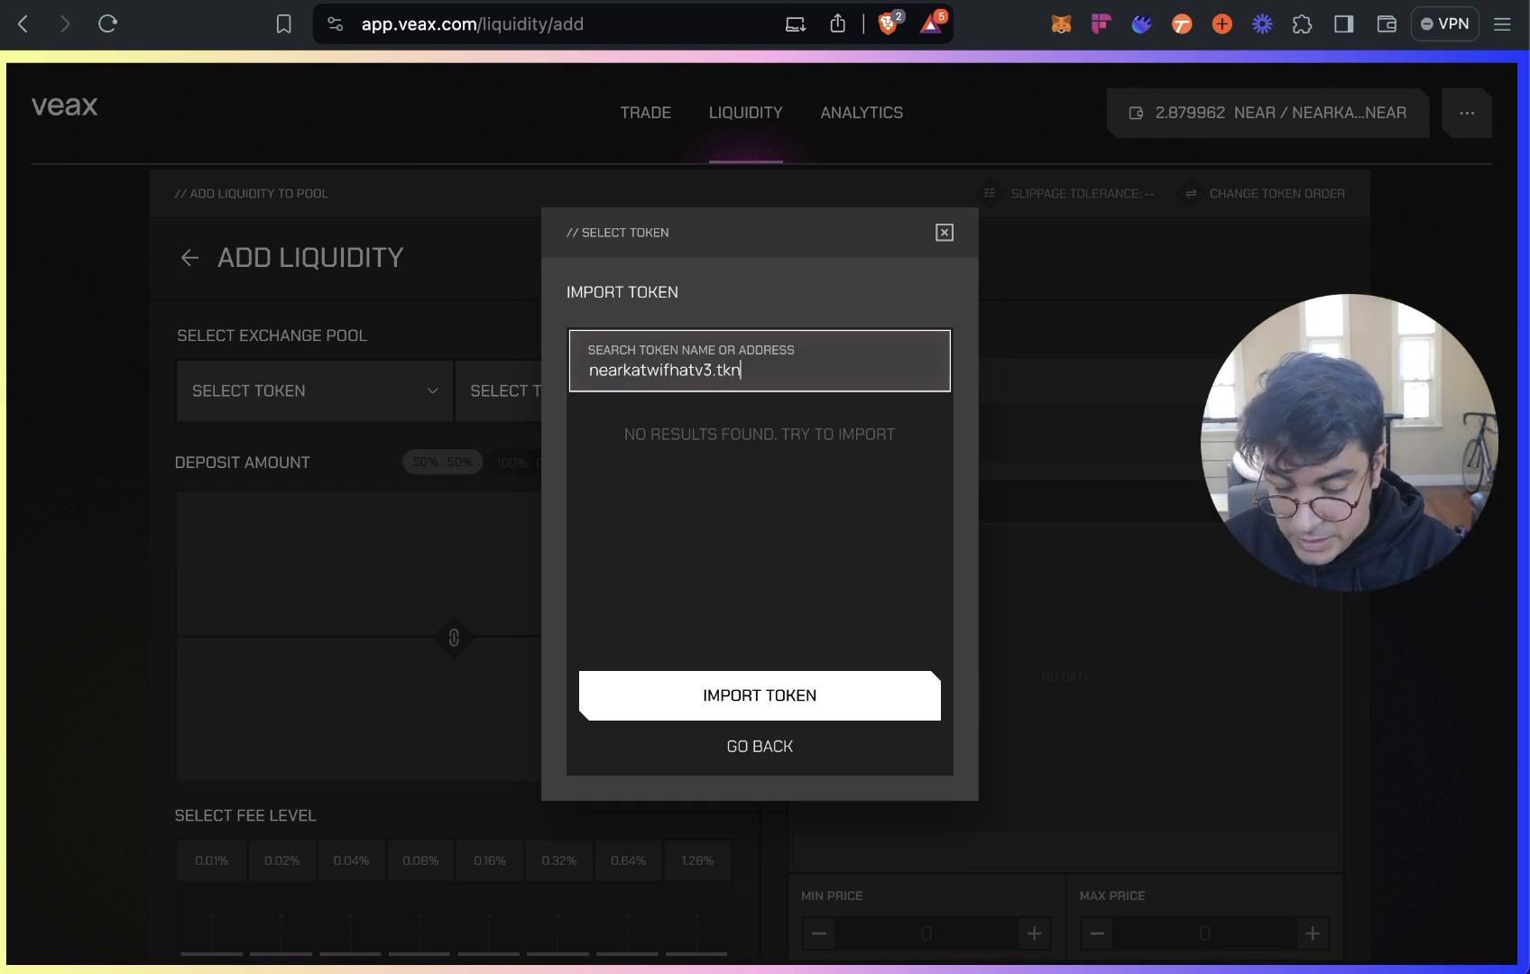
{"action": "type", "text": ".near"}
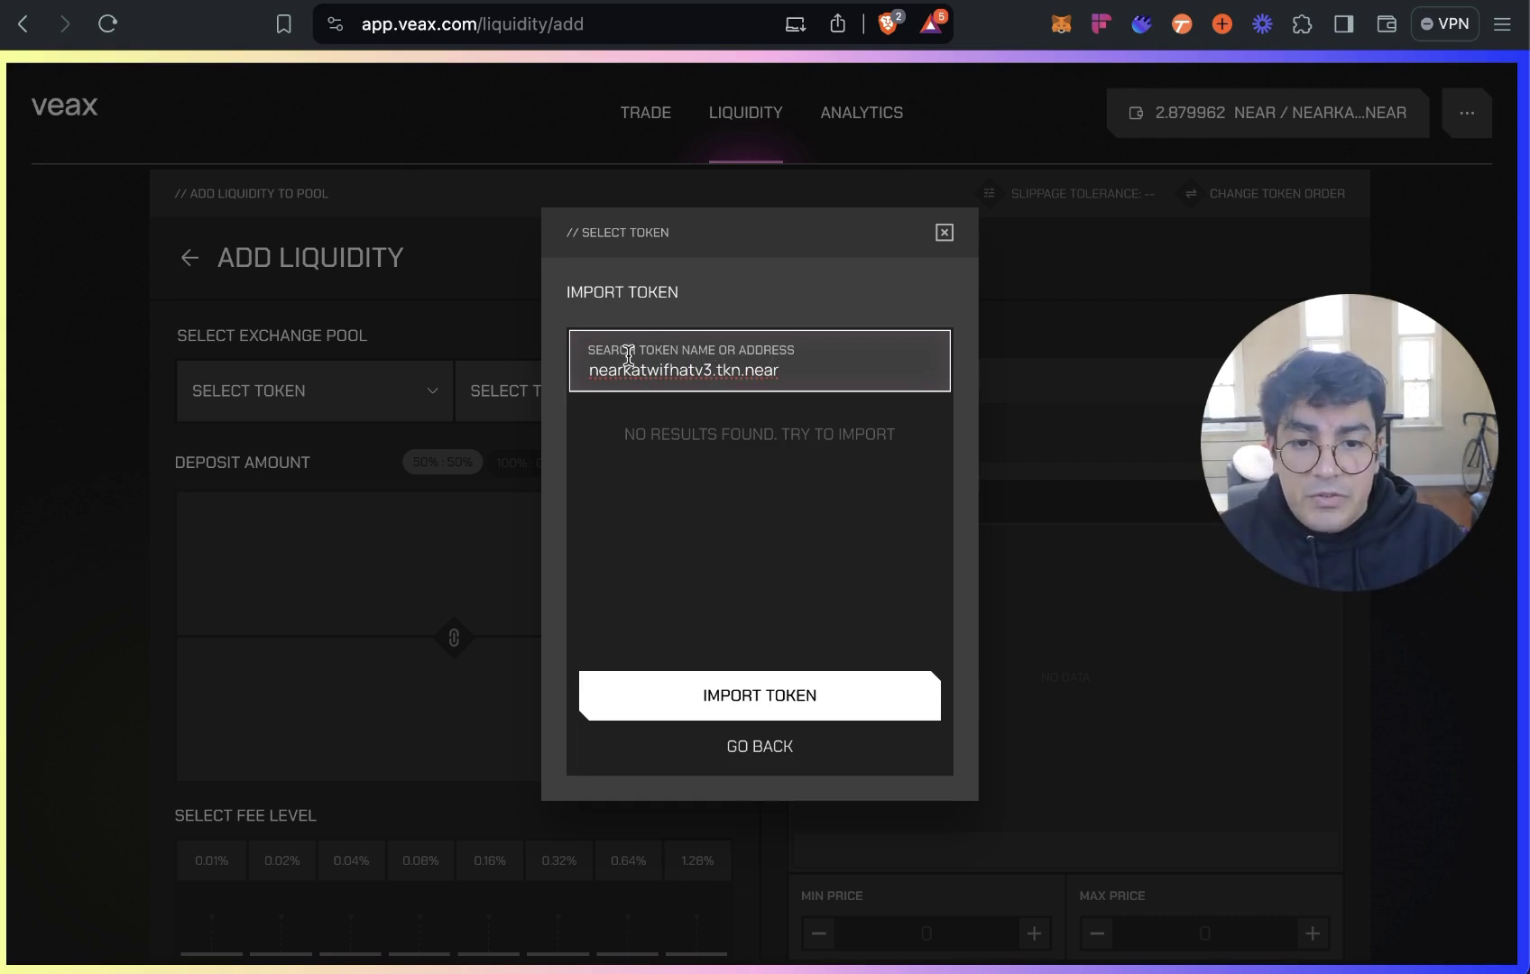
{"action": "left_click", "coordinate": [806, 700]}
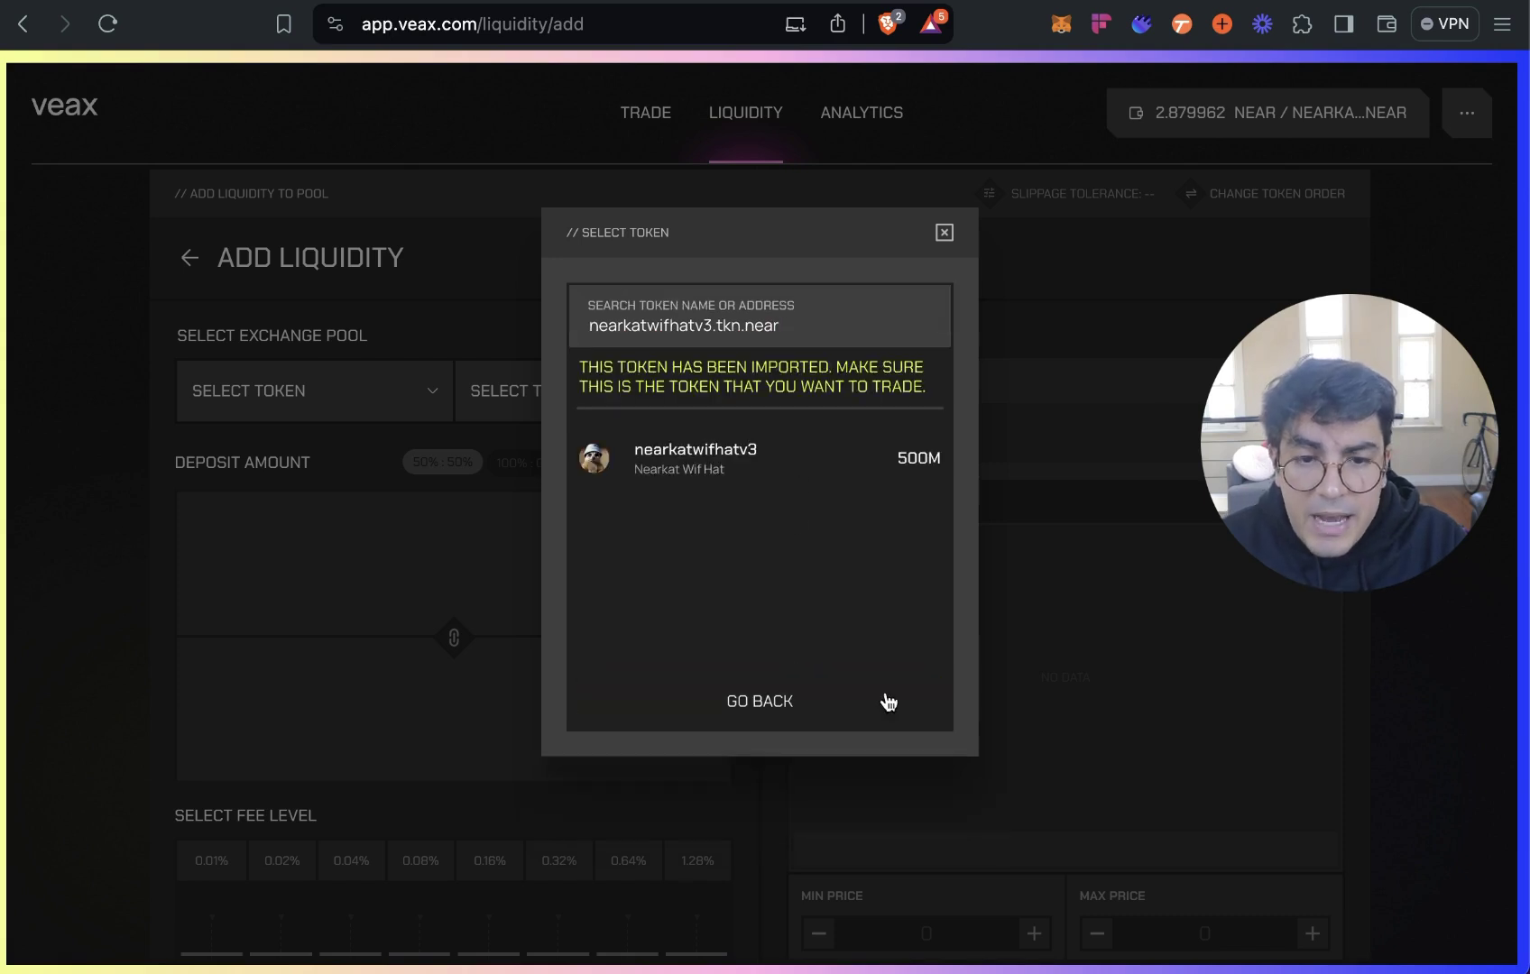
{"action": "left_click", "coordinate": [786, 465]}
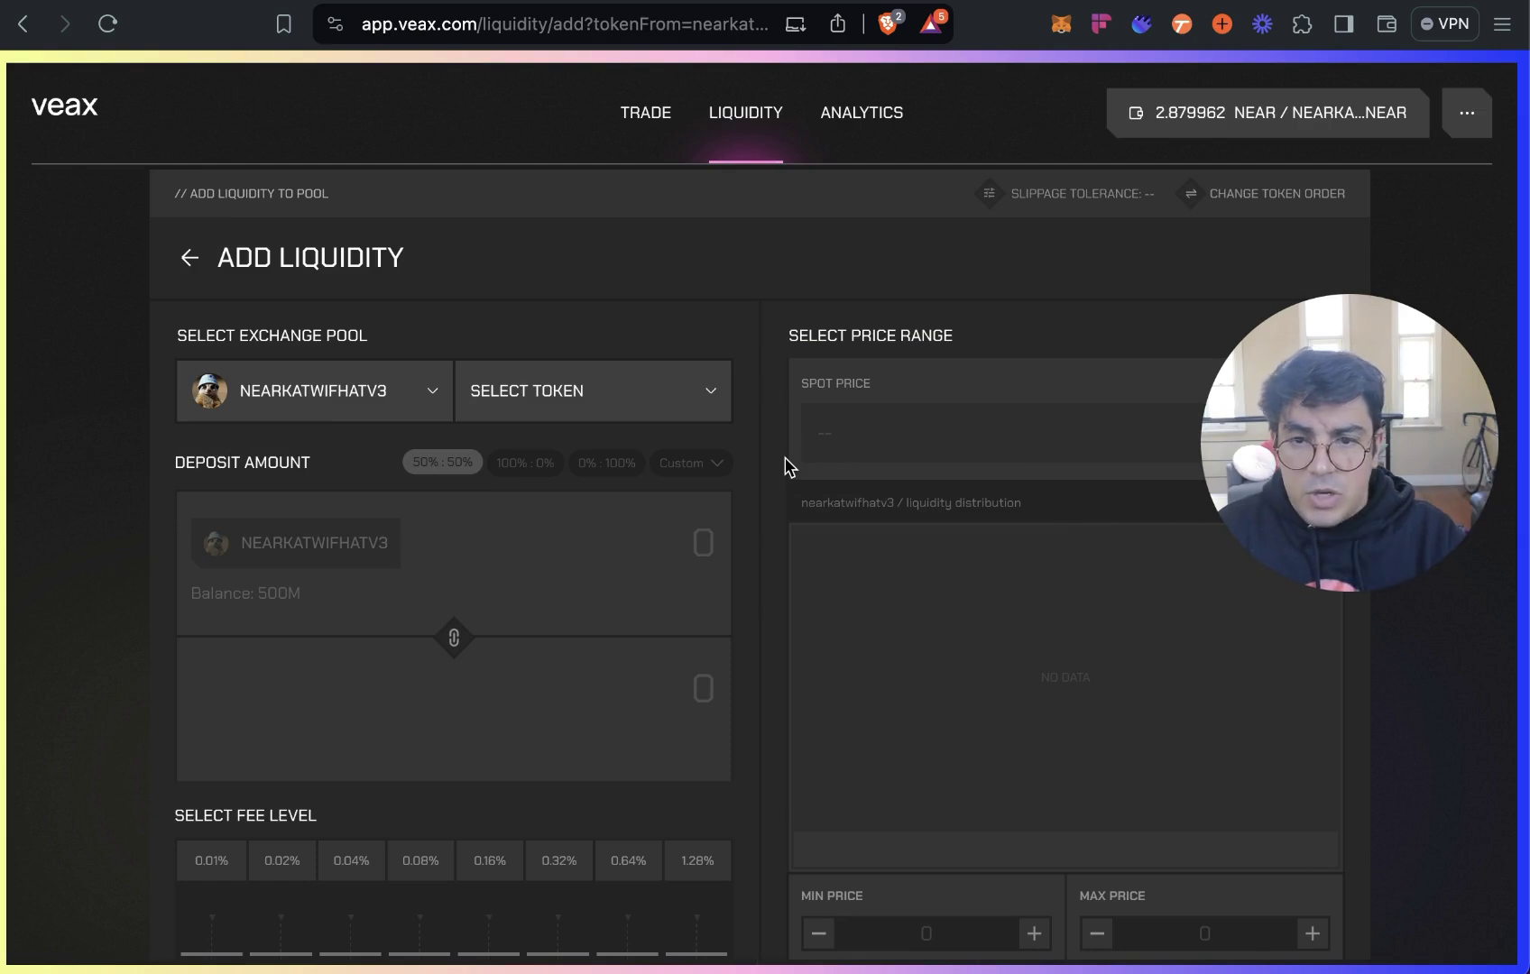
{"action": "left_click", "coordinate": [672, 396]}
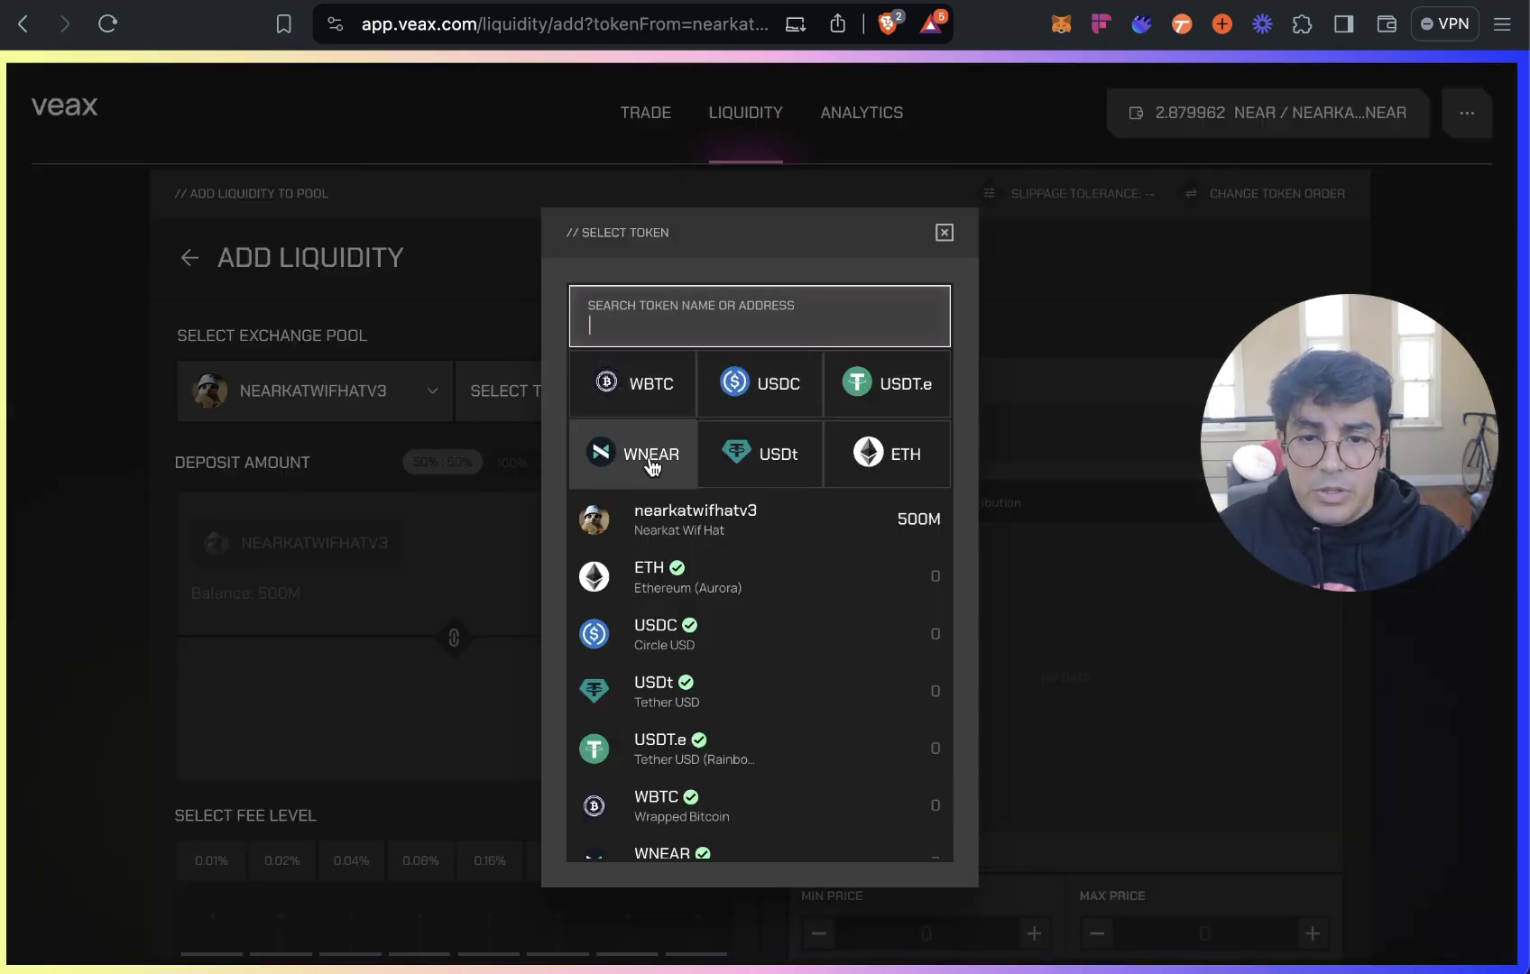
{"action": "left_click", "coordinate": [651, 464]}
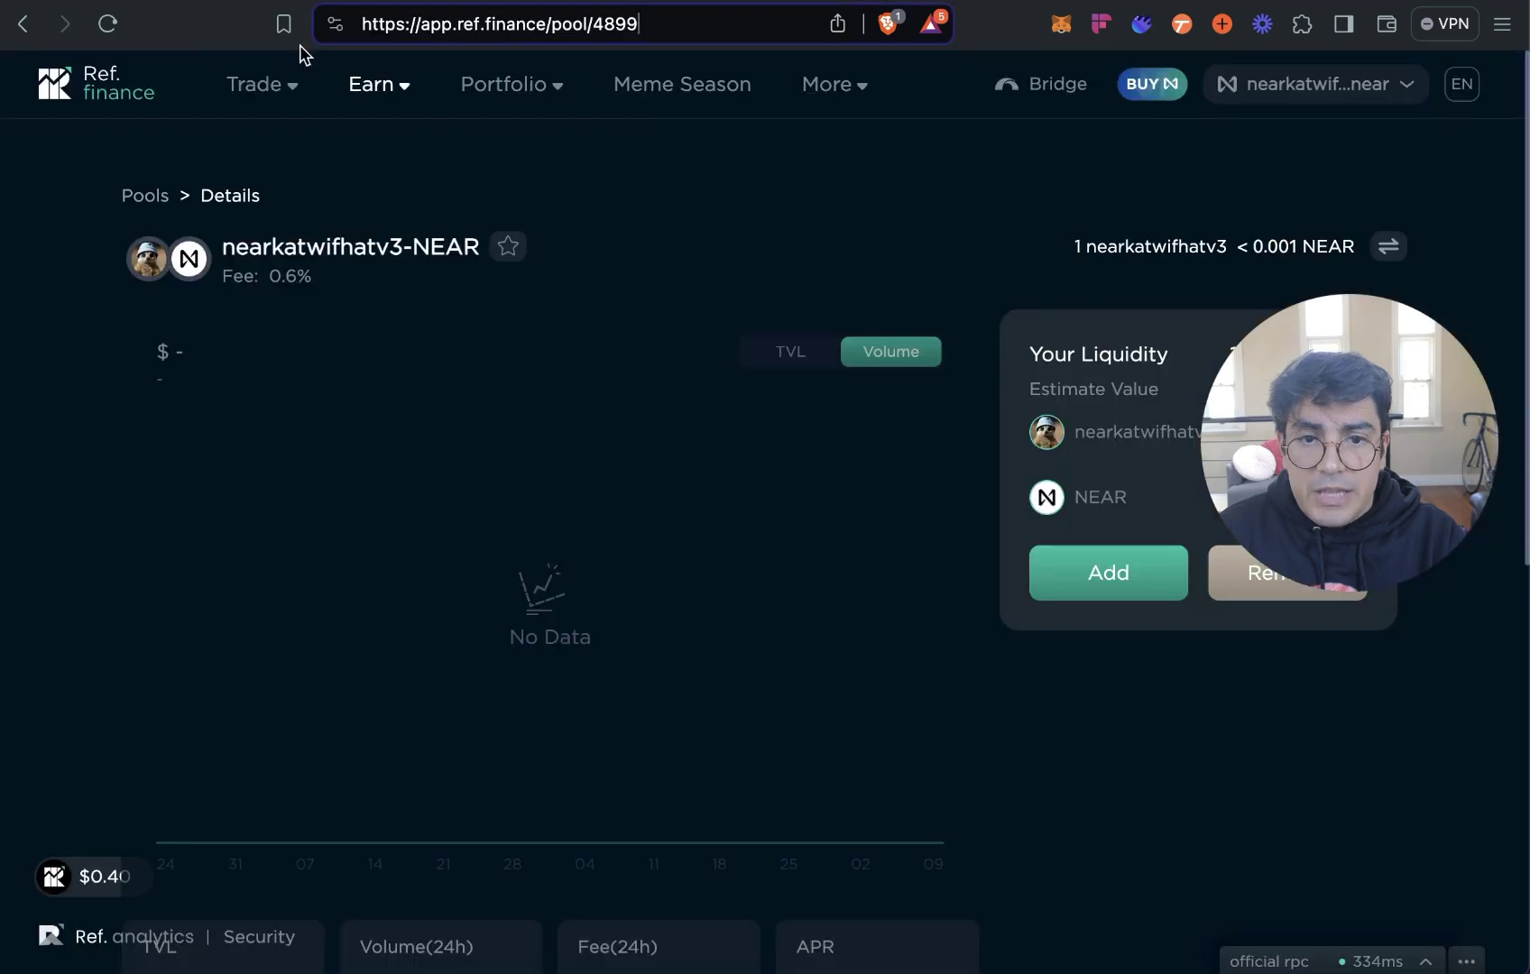
{"action": "left_click", "coordinate": [275, 84]}
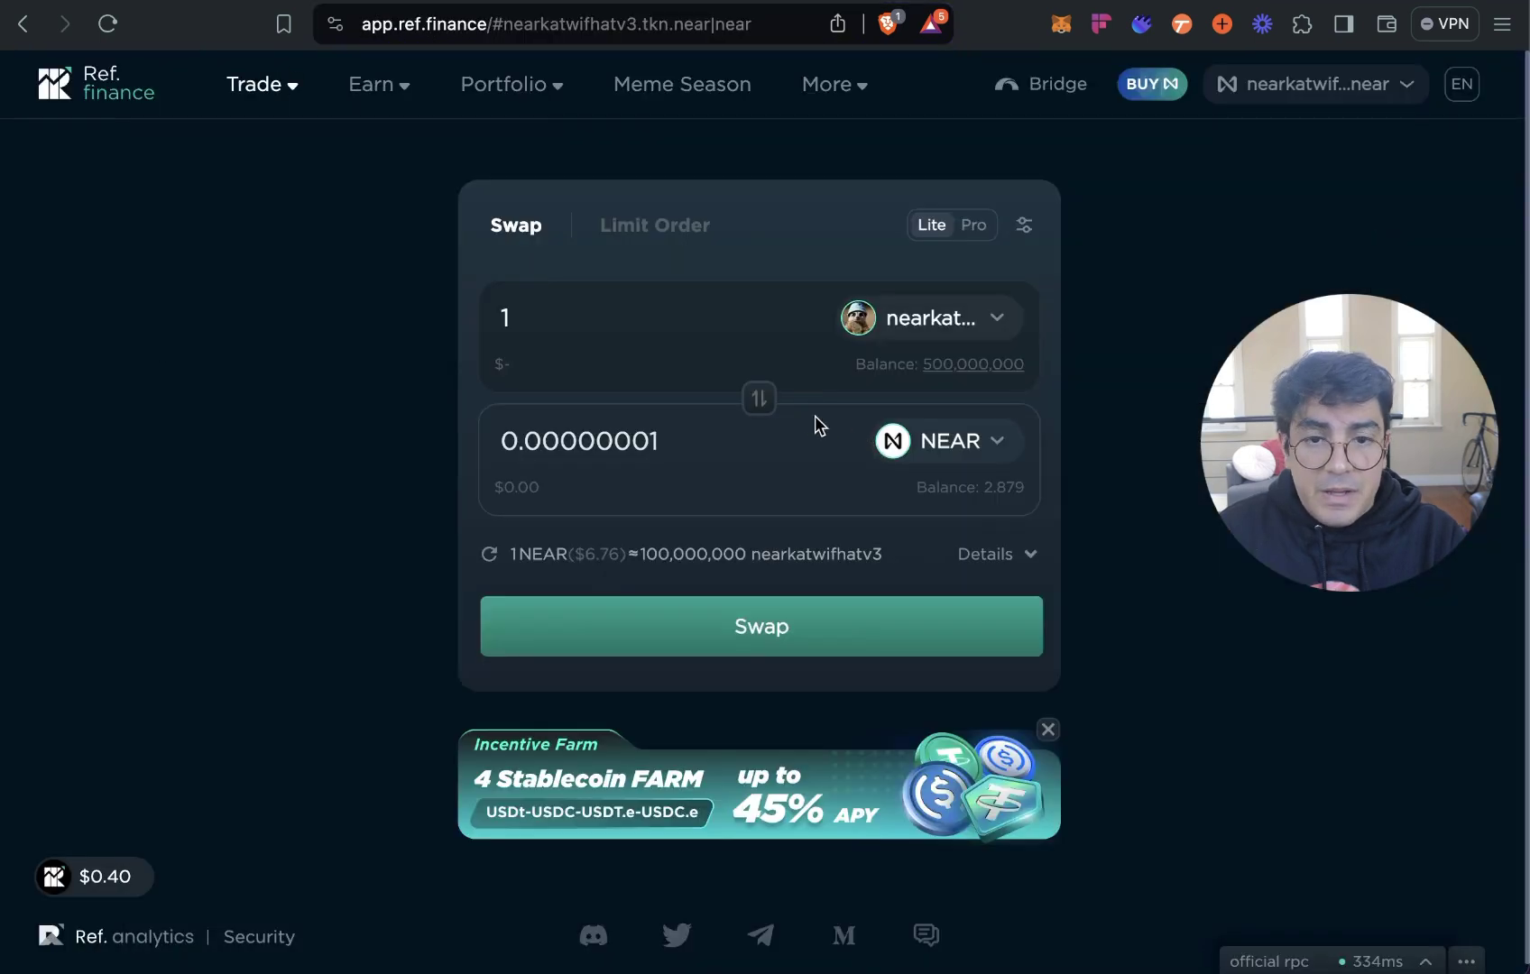
{"action": "left_click", "coordinate": [759, 399]}
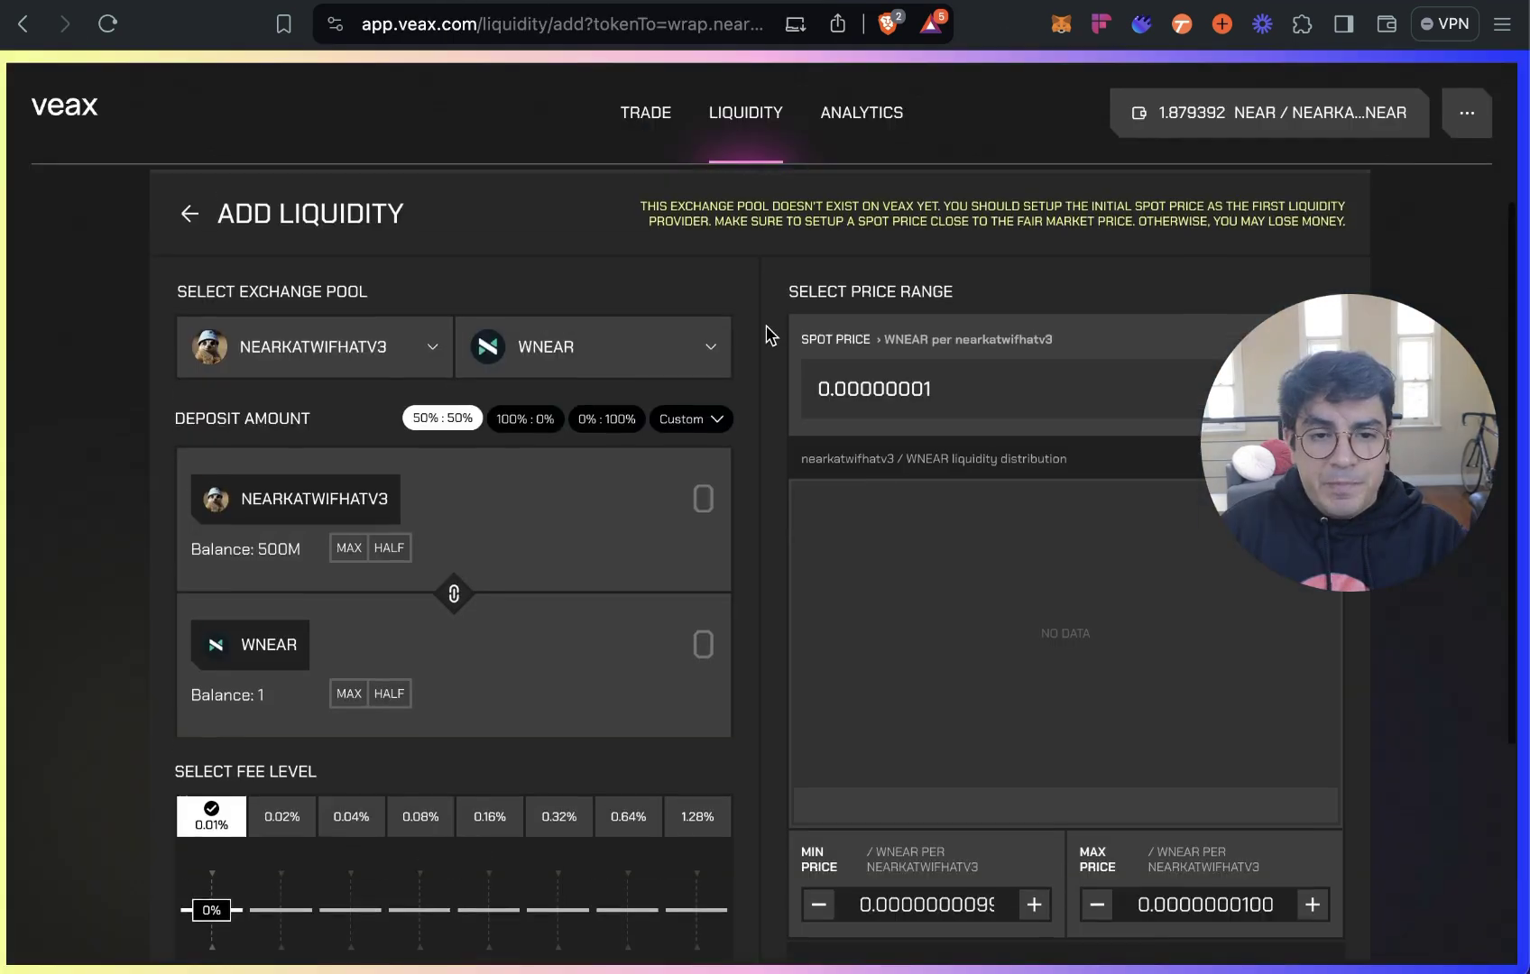
{"action": "scroll", "coordinate": [768, 334], "scroll_direction": "down", "scroll_amount": 2}
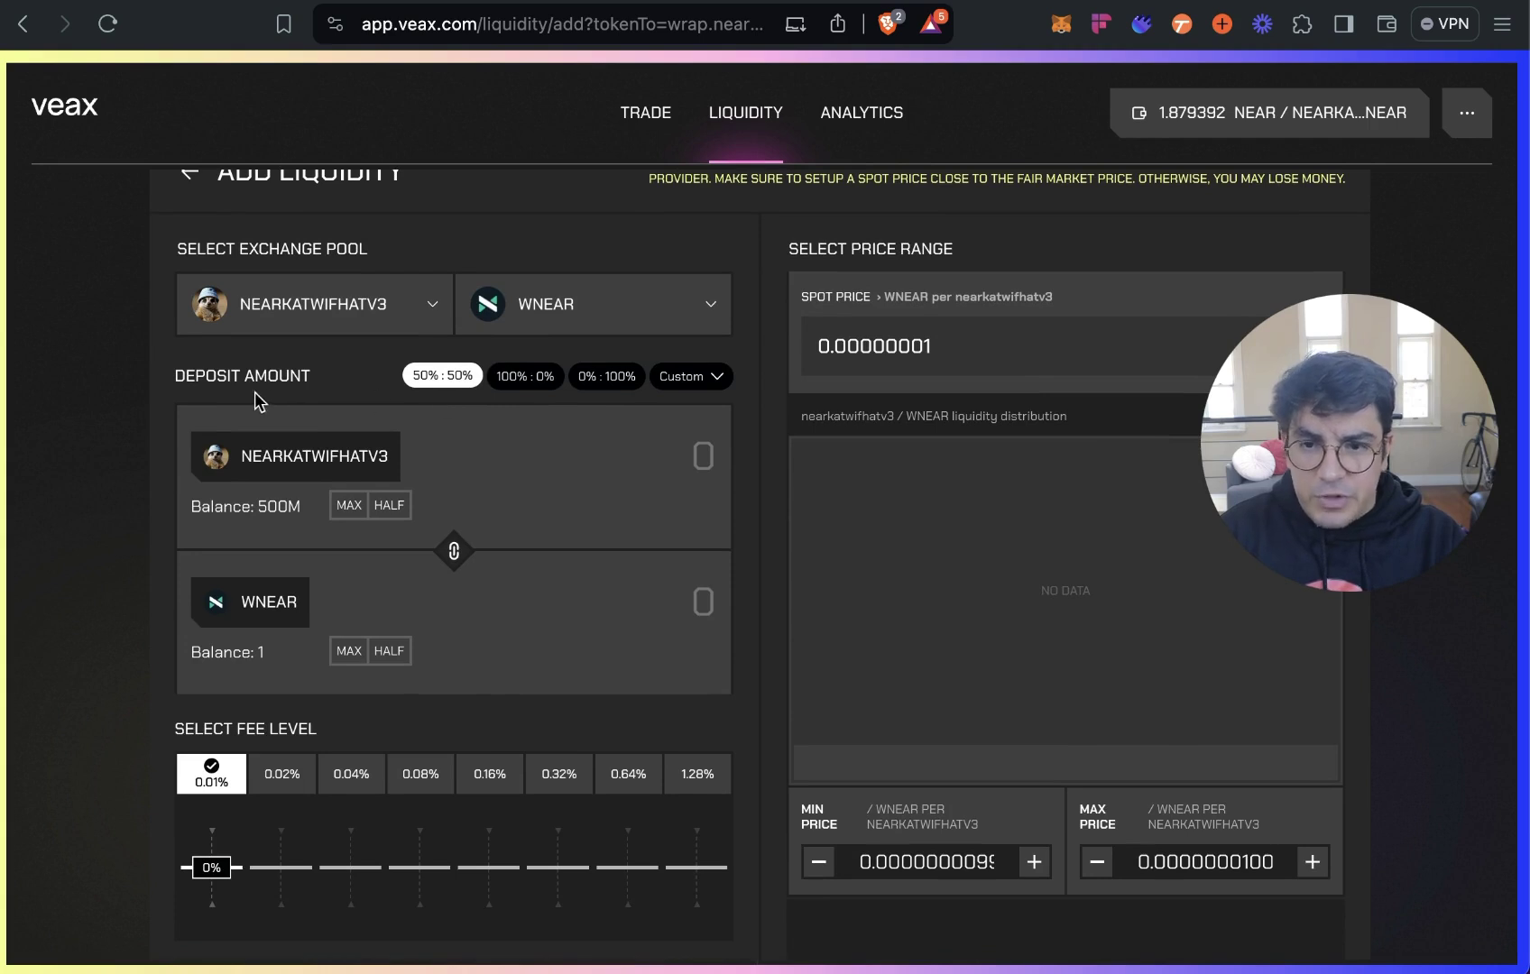
{"action": "scroll", "coordinate": [242, 390], "scroll_direction": "up", "scroll_amount": 1}
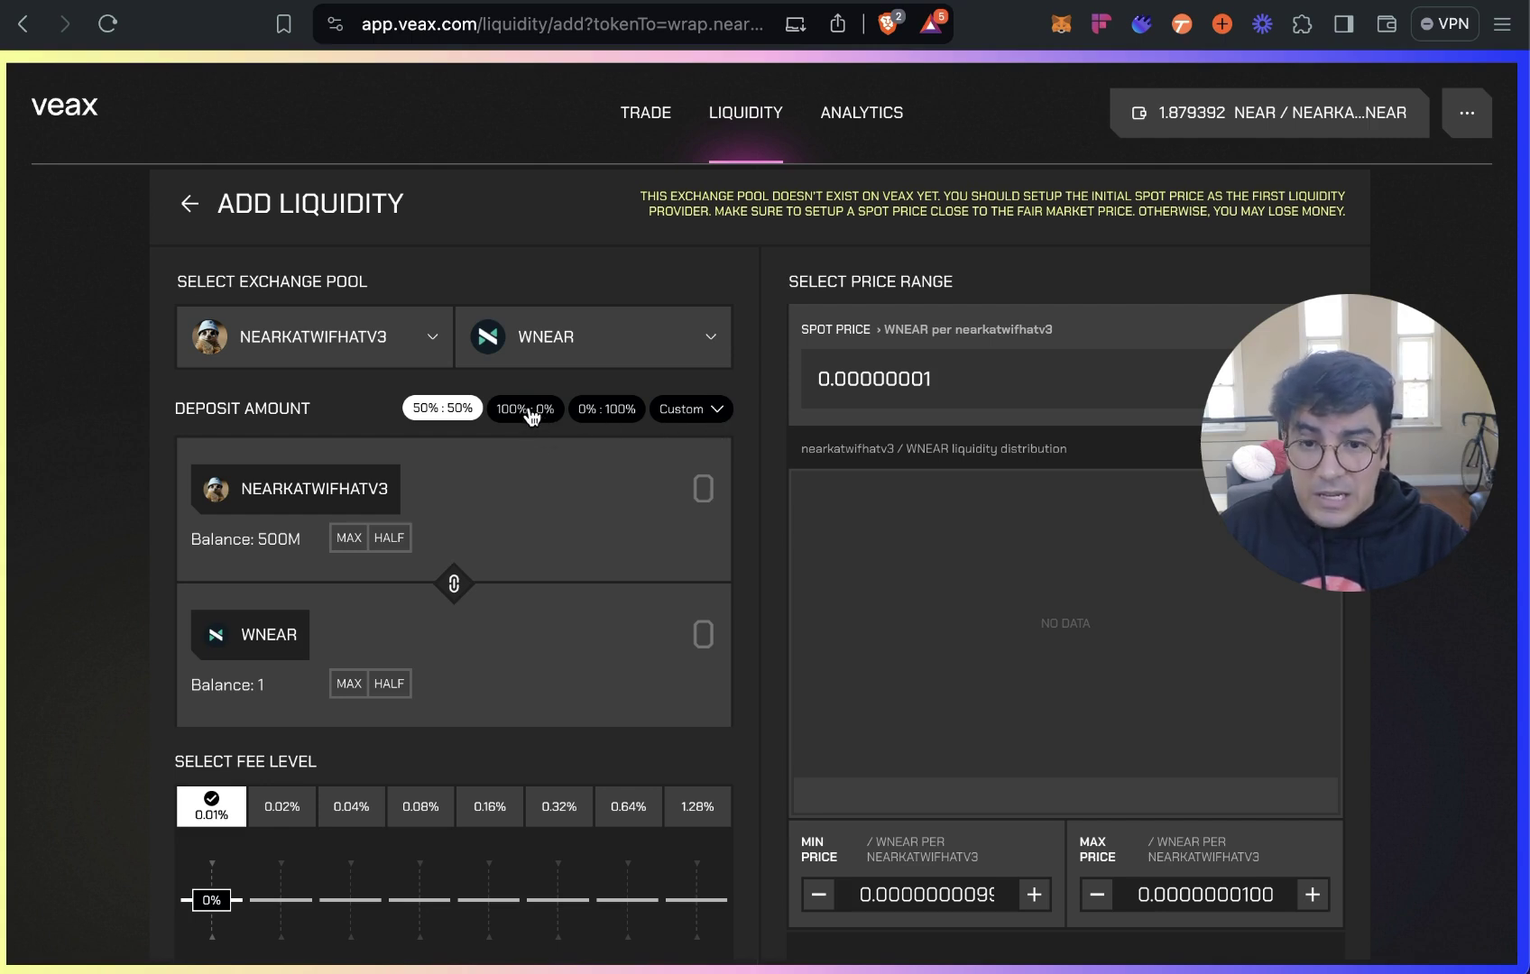
{"action": "left_click", "coordinate": [530, 415]}
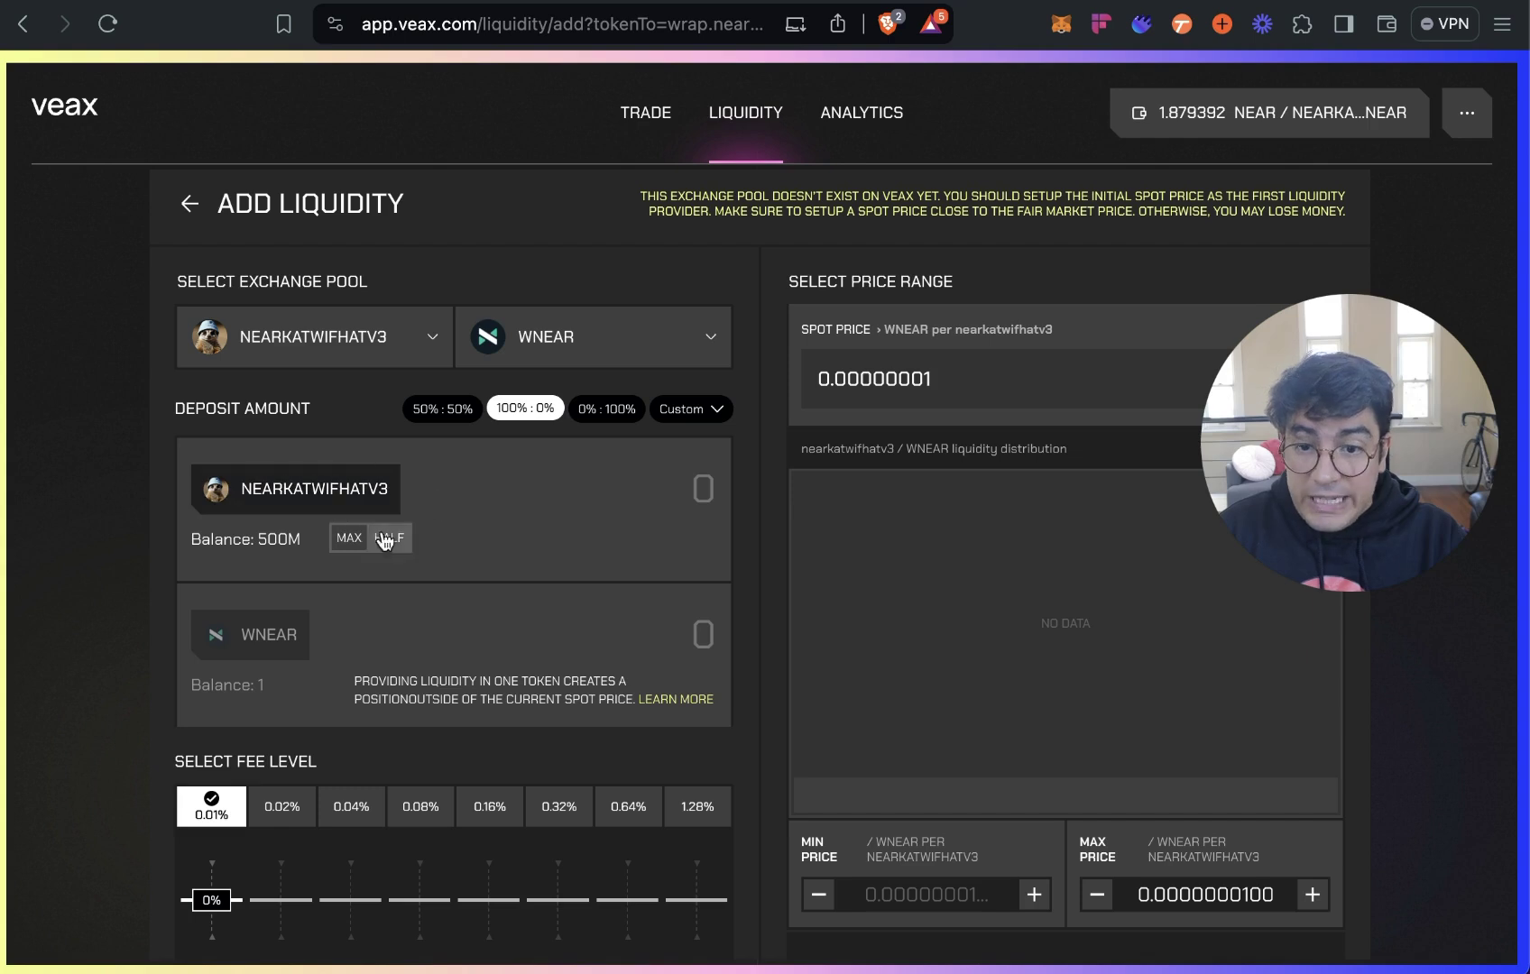
Enter 10000000 as the NEARKATWIFHATV3 amount and select the 0.64% fee tier.
{"action": "left_click", "coordinate": [711, 469]}
{"action": "scroll", "coordinate": [778, 465], "scroll_direction": "down", "scroll_amount": 2}
{"action": "type", "text": "10000000"}
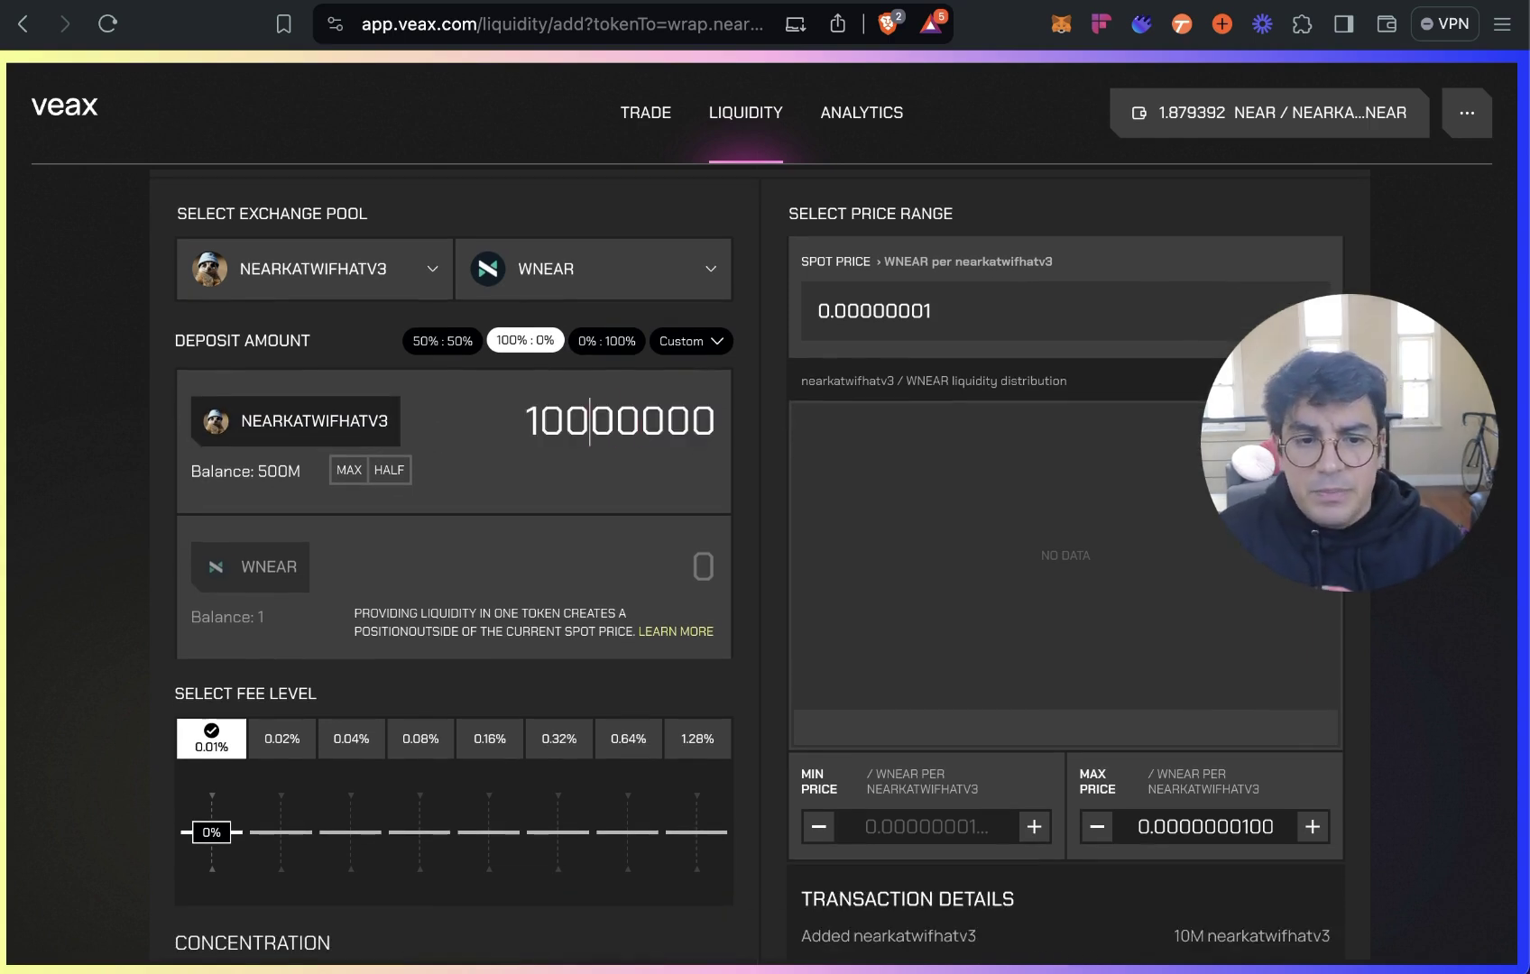
{"action": "scroll", "coordinate": [765, 498], "scroll_direction": "down", "scroll_amount": 1}
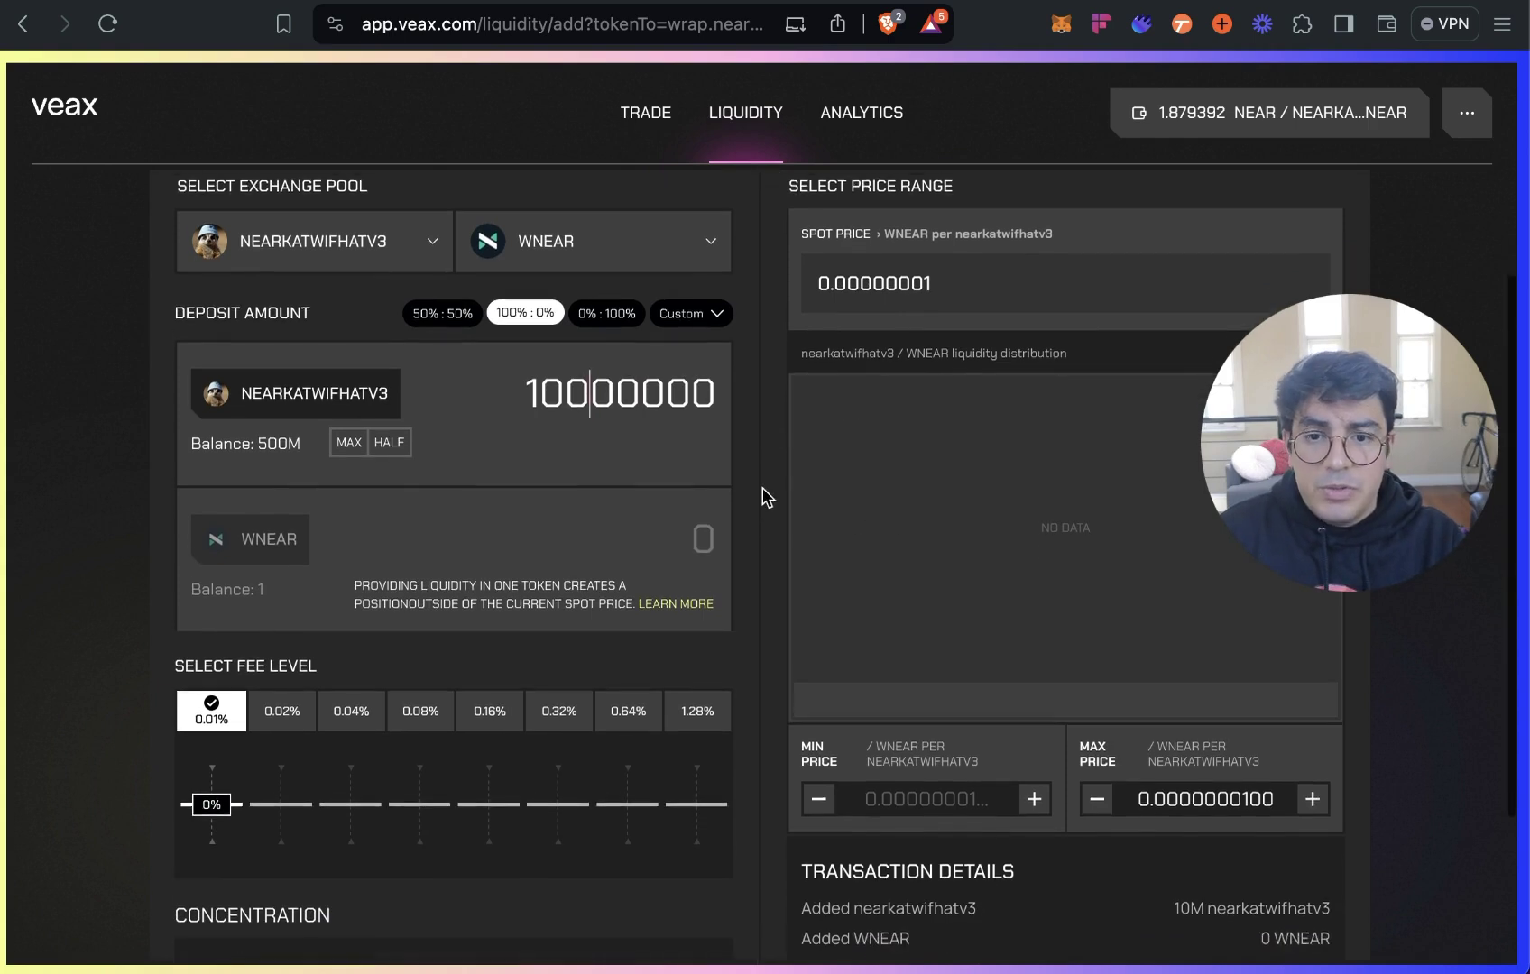
{"action": "scroll", "coordinate": [765, 498], "scroll_direction": "down", "scroll_amount": 3}
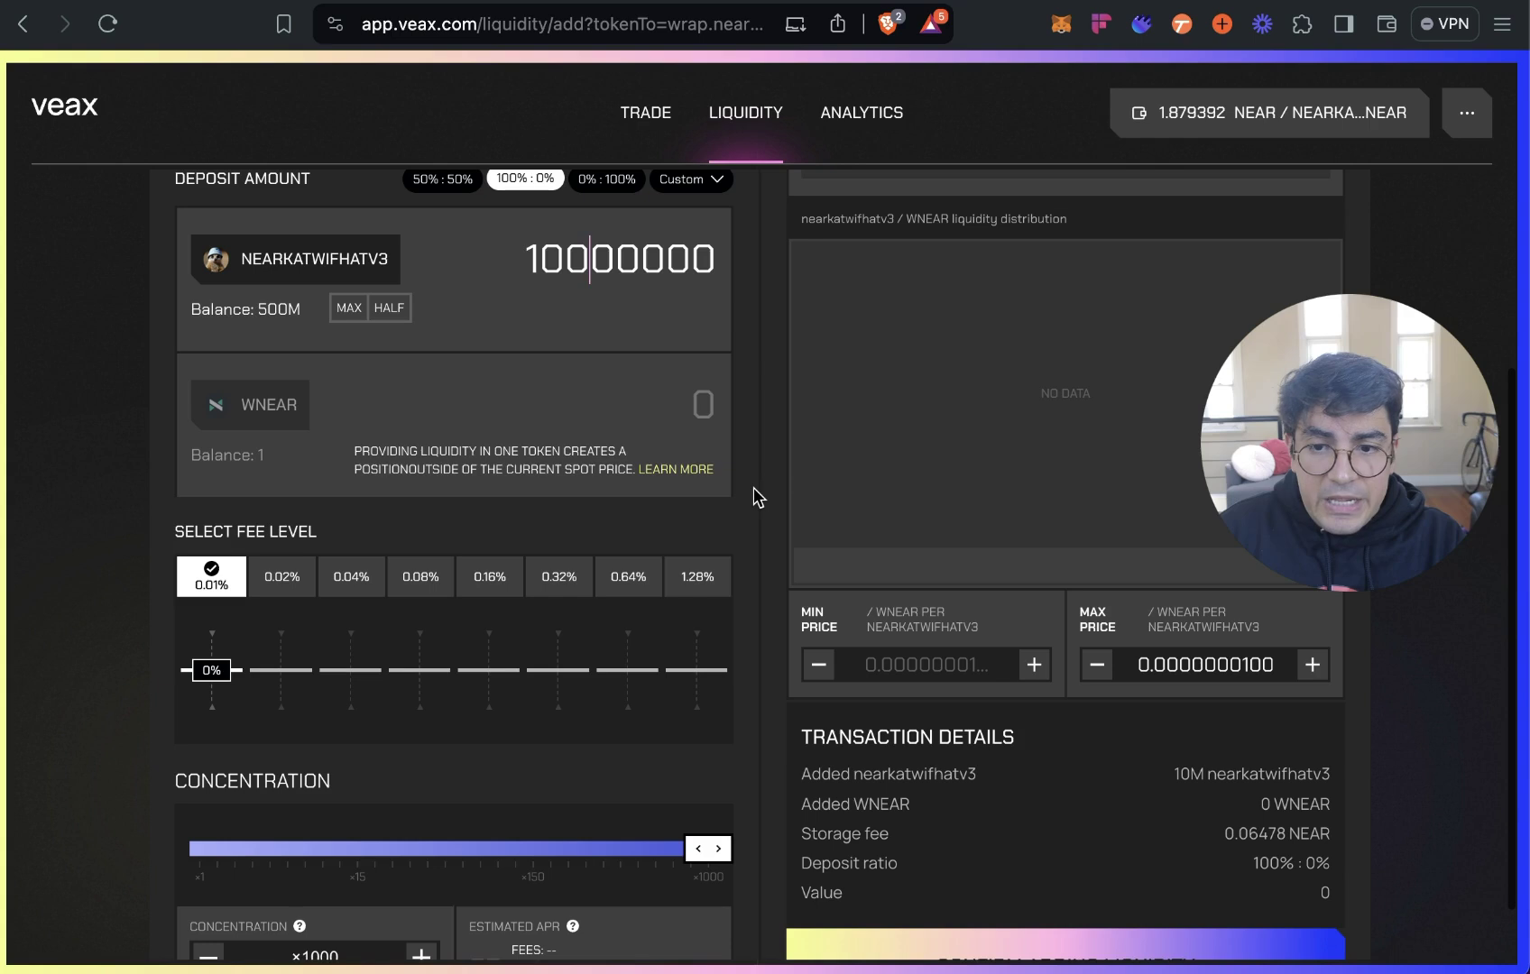
{"action": "left_click", "coordinate": [628, 577]}
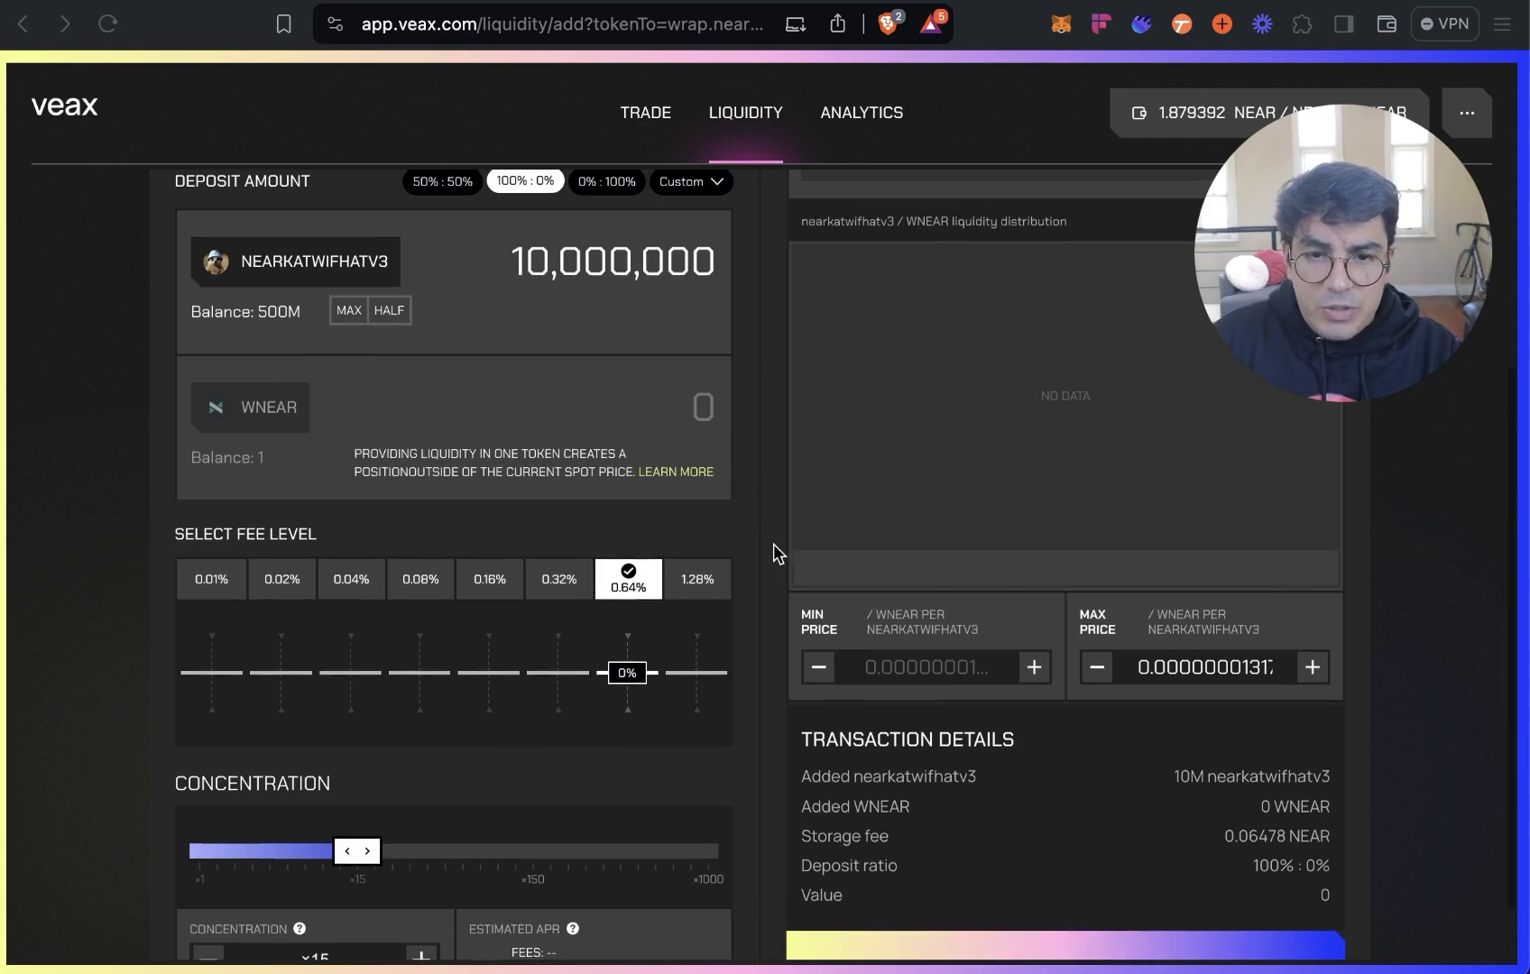
Correct the deposit to 100,000,000 NEARKATWIFHATV3 and review the form.
{"action": "scroll", "coordinate": [777, 552], "scroll_direction": "up", "scroll_amount": 3}
{"action": "left_click", "coordinate": [586, 401]}
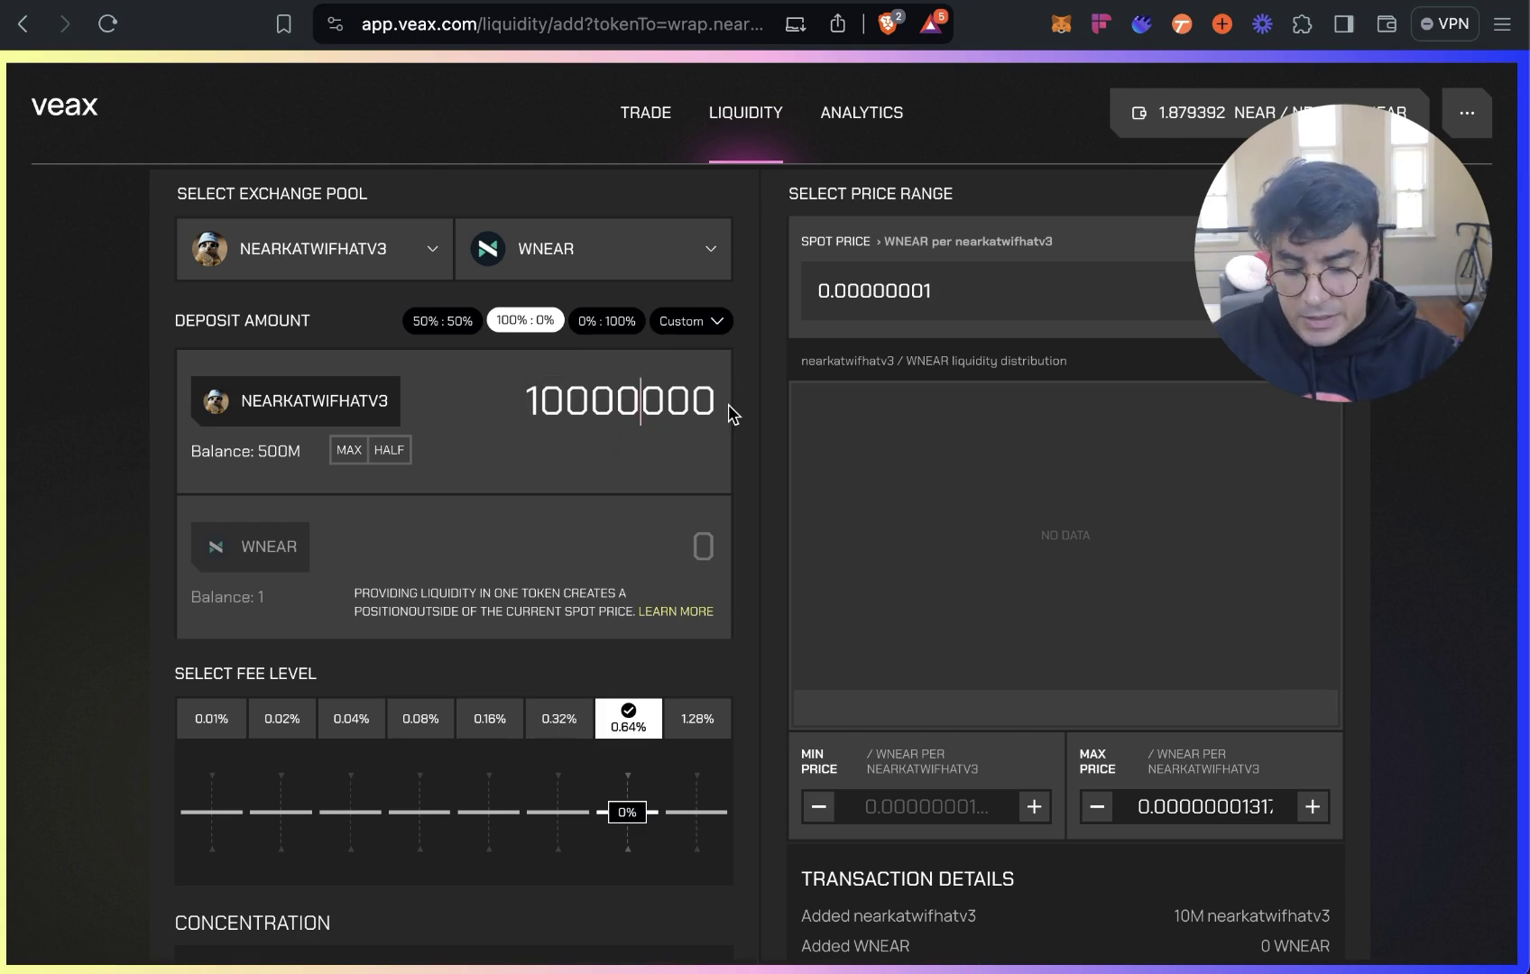
{"action": "type", "text": "0"}
{"action": "left_click", "coordinate": [730, 441]}
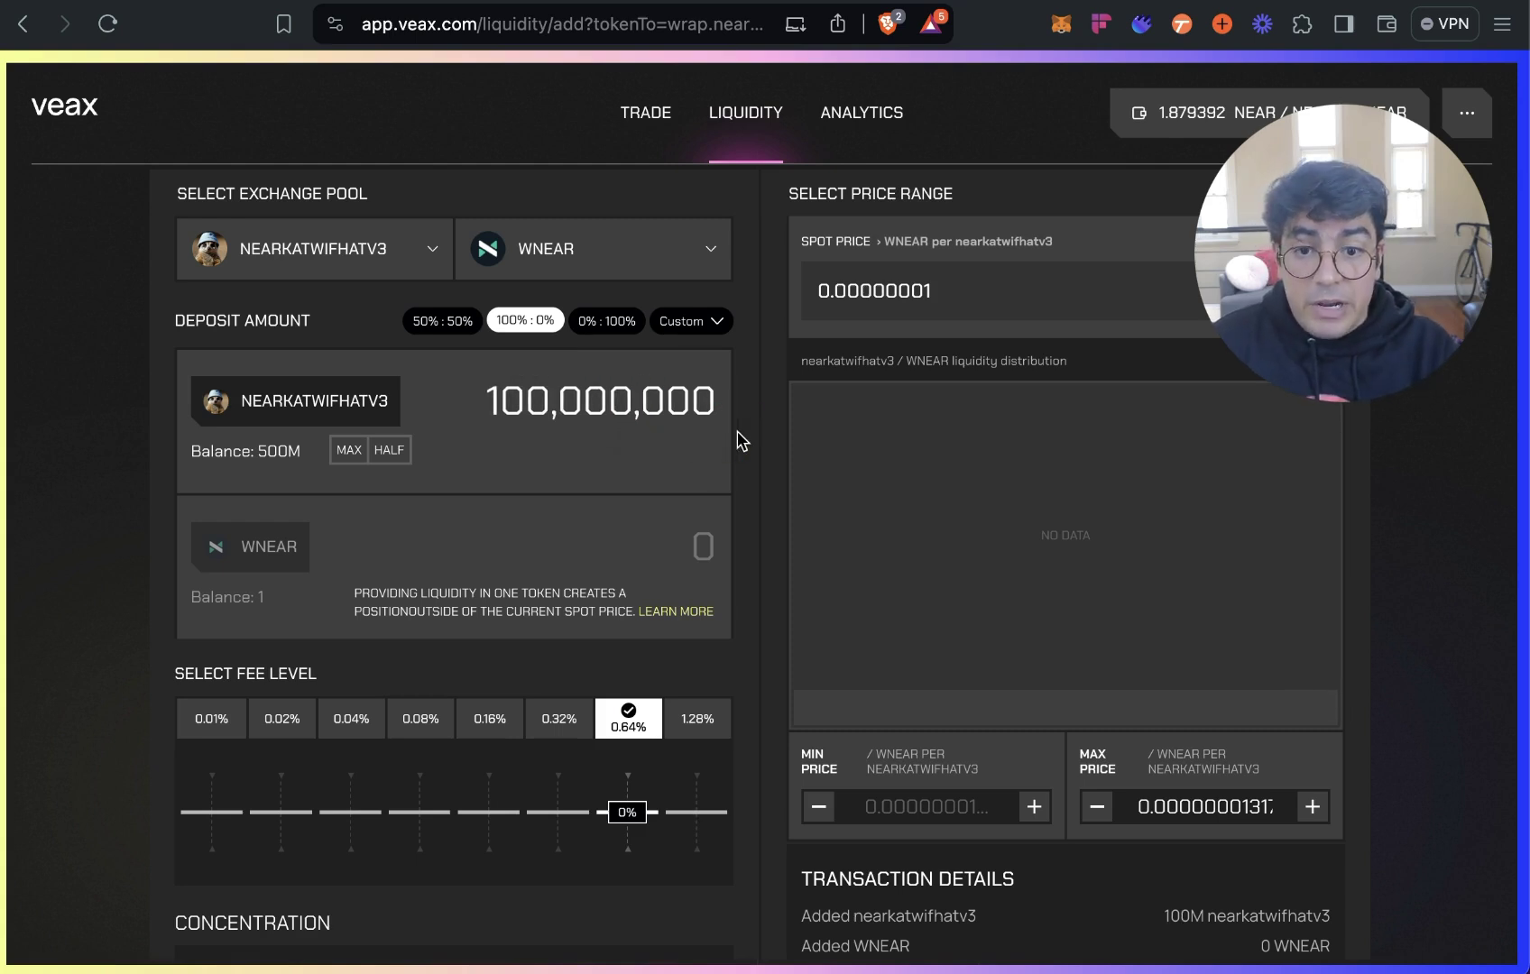
{"action": "left_click", "coordinate": [499, 401]}
{"action": "left_click", "coordinate": [757, 478]}
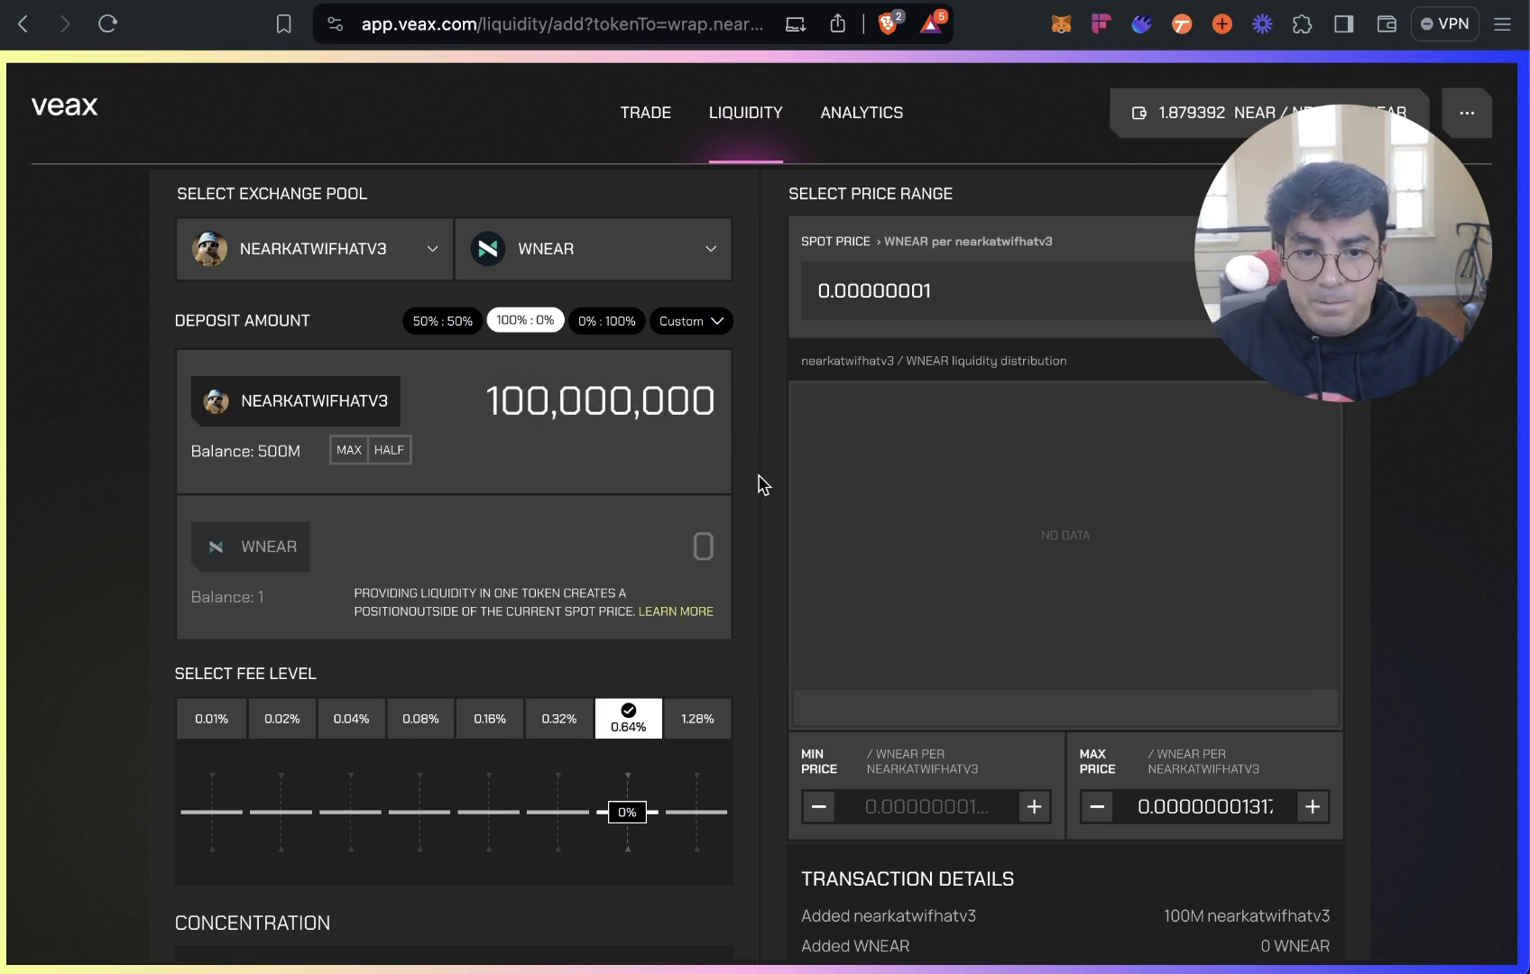
{"action": "scroll", "coordinate": [757, 475], "scroll_direction": "down", "scroll_amount": 1}
{"action": "scroll", "coordinate": [757, 475], "scroll_direction": "down", "scroll_amount": 2}
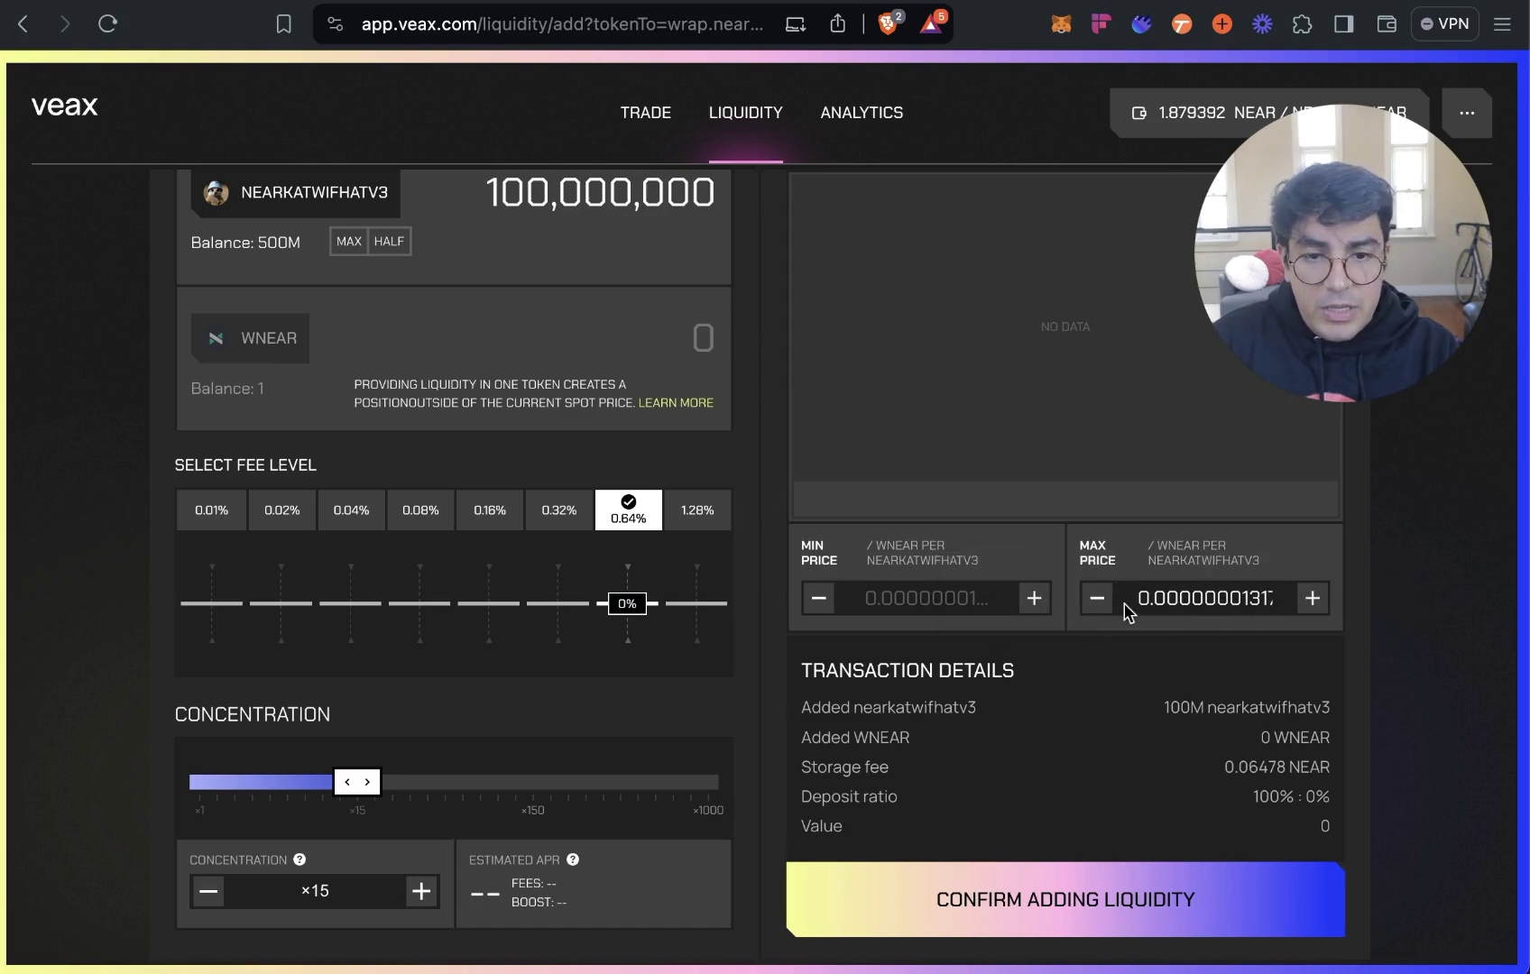
{"action": "scroll", "coordinate": [759, 619], "scroll_direction": "up", "scroll_amount": 2}
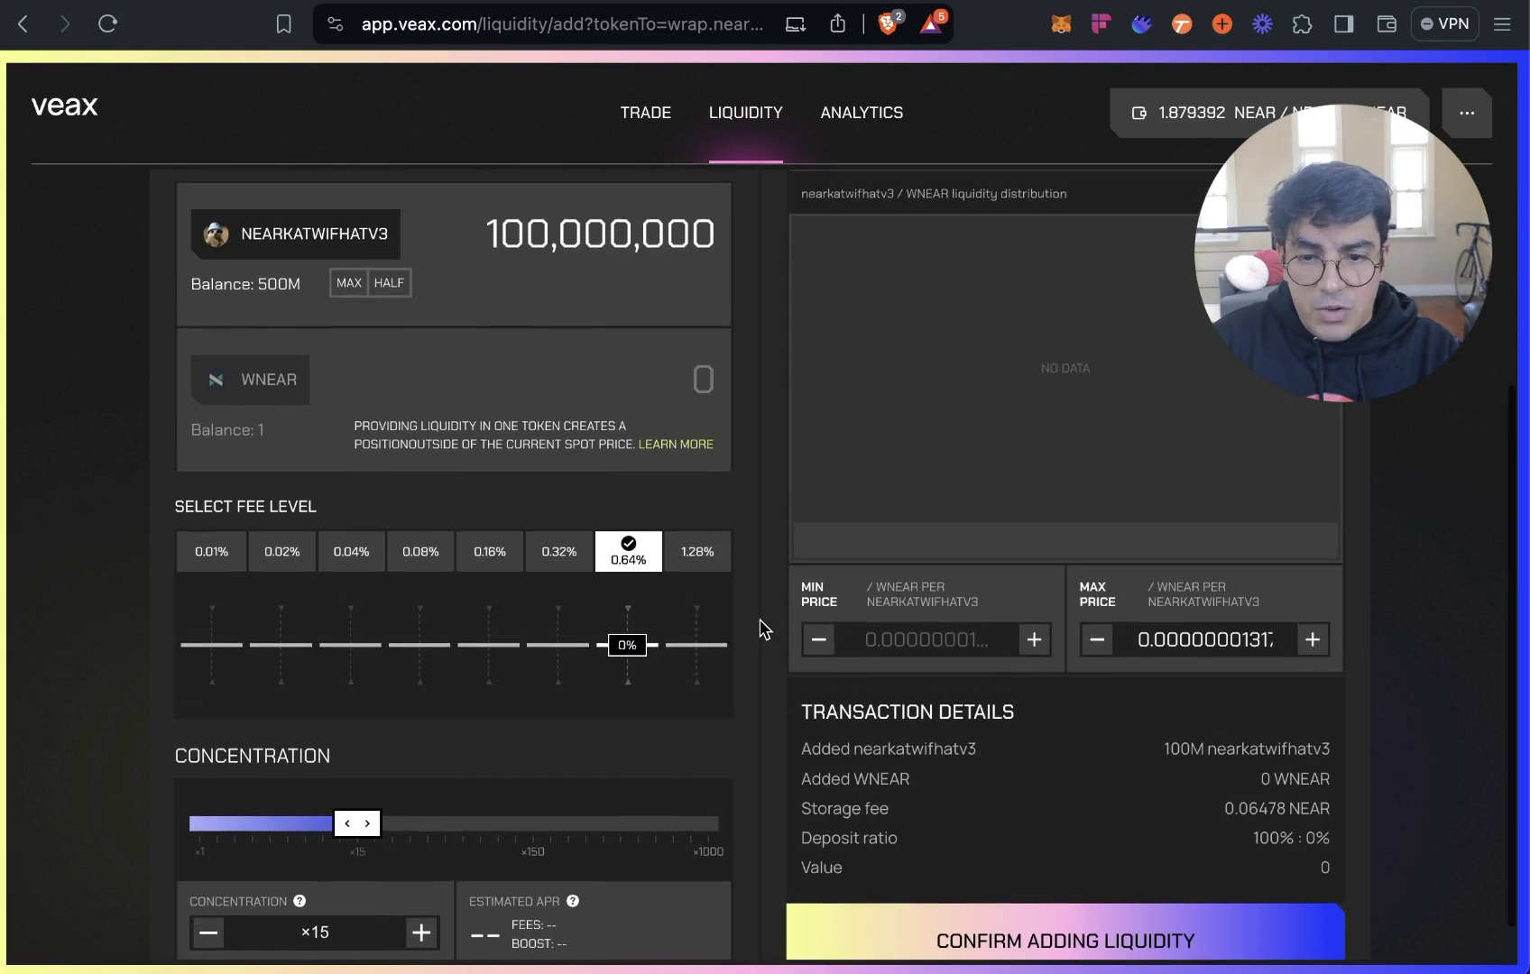
{"action": "scroll", "coordinate": [666, 768], "scroll_direction": "down", "scroll_amount": 2}
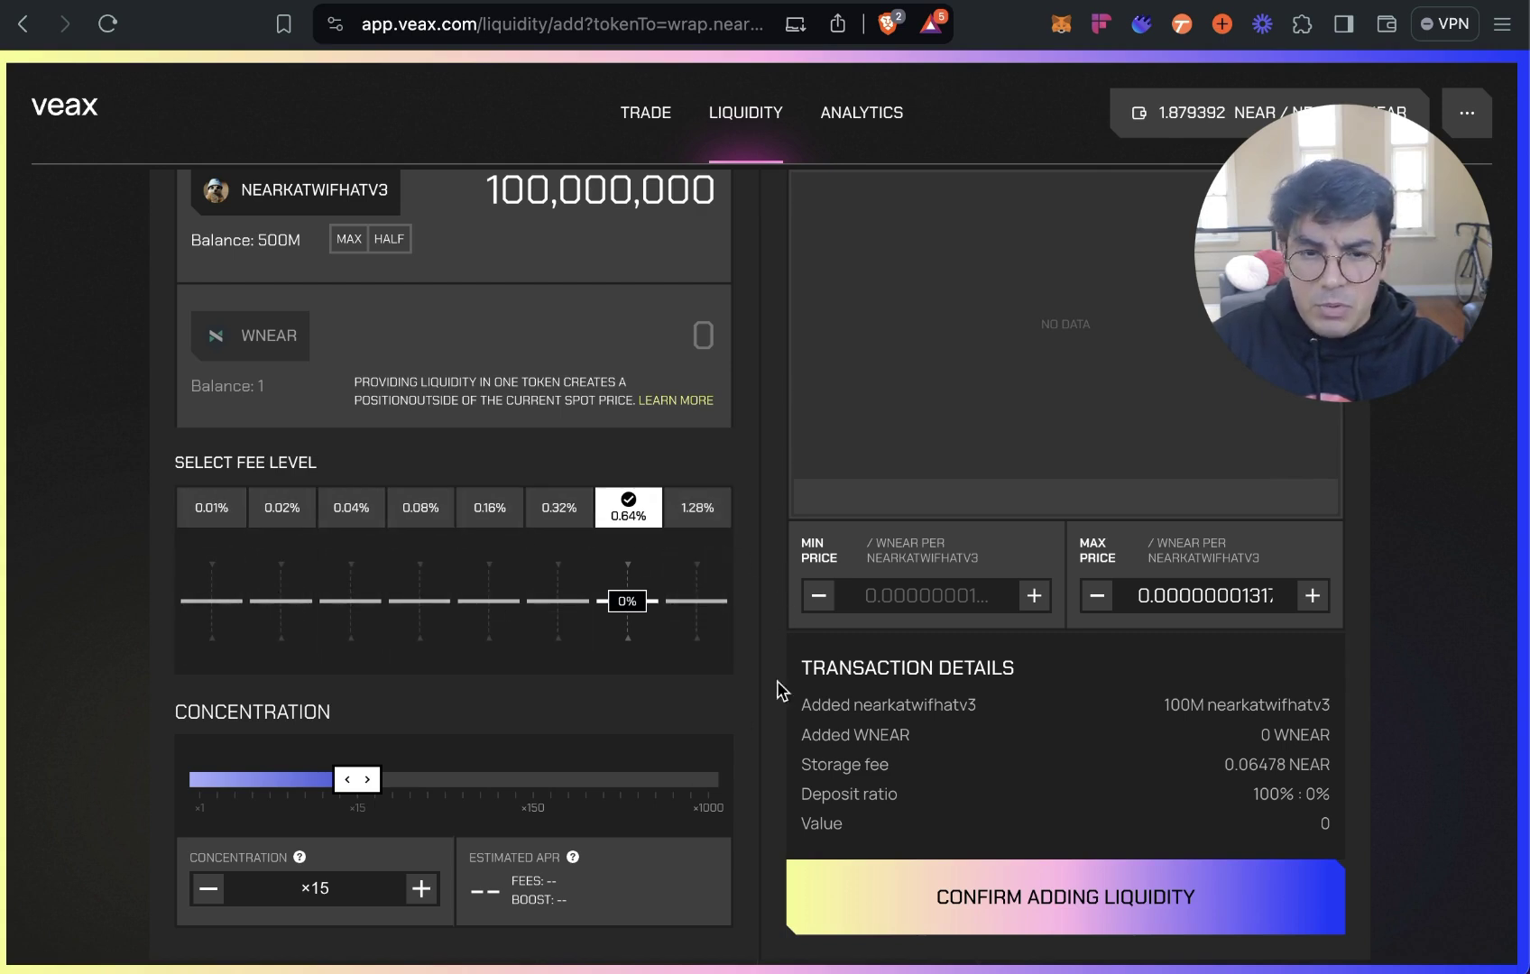
Confirm adding liquidity and approve it in Meteor Wallet, creating position 3280.
{"action": "left_click", "coordinate": [1158, 908]}
{"action": "left_click", "coordinate": [403, 863]}
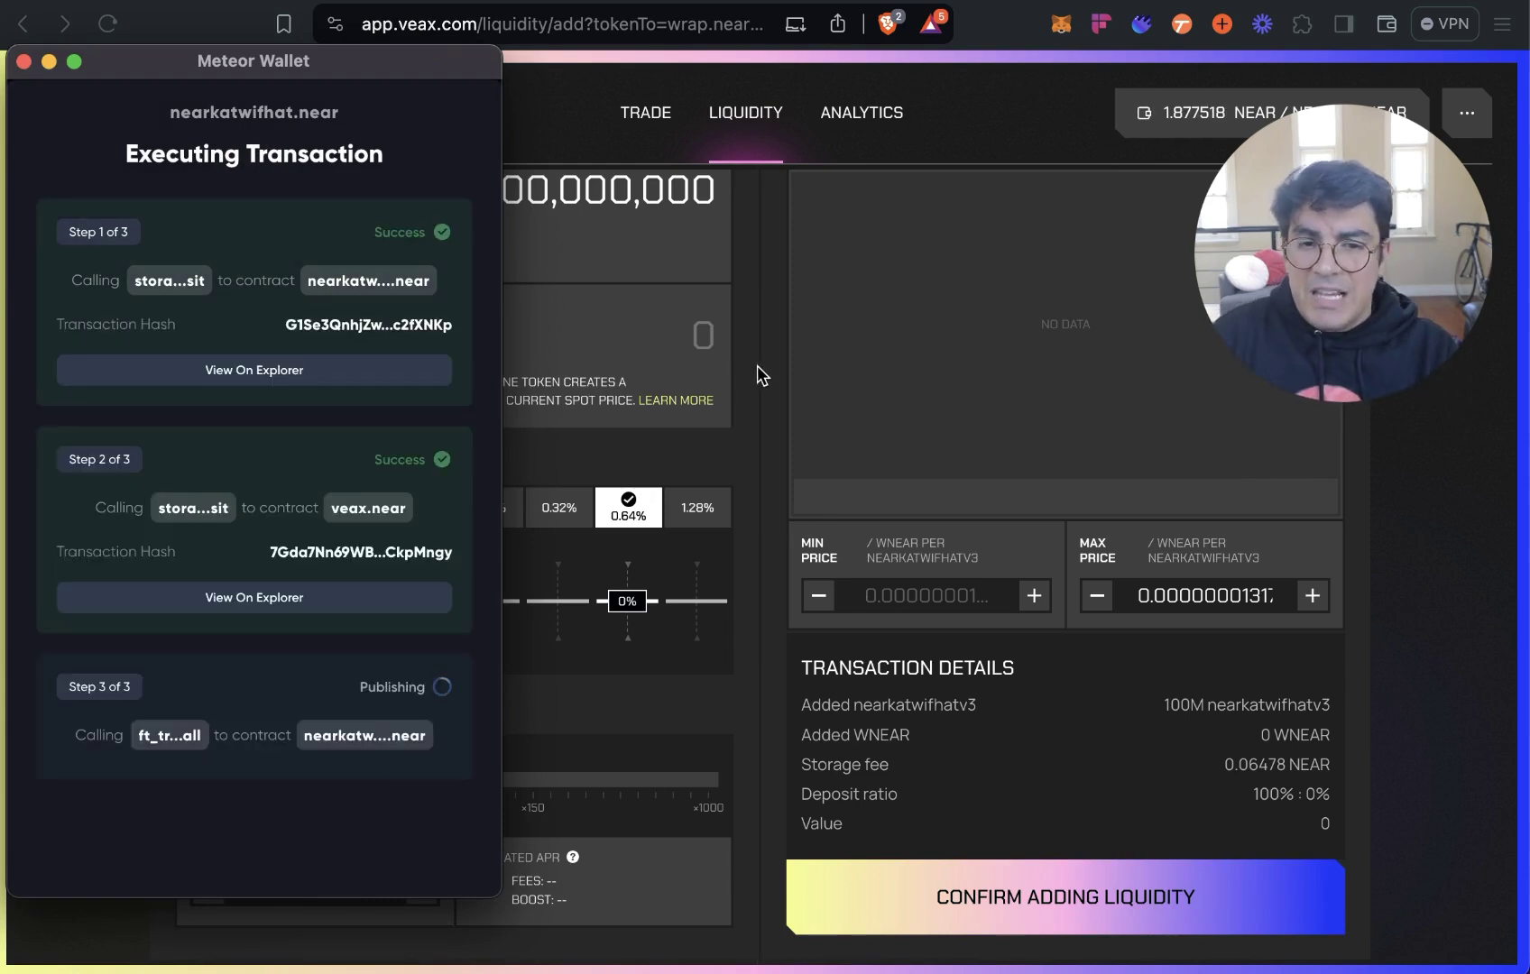
{"action": "scroll", "coordinate": [762, 399], "scroll_direction": "up", "scroll_amount": 5}
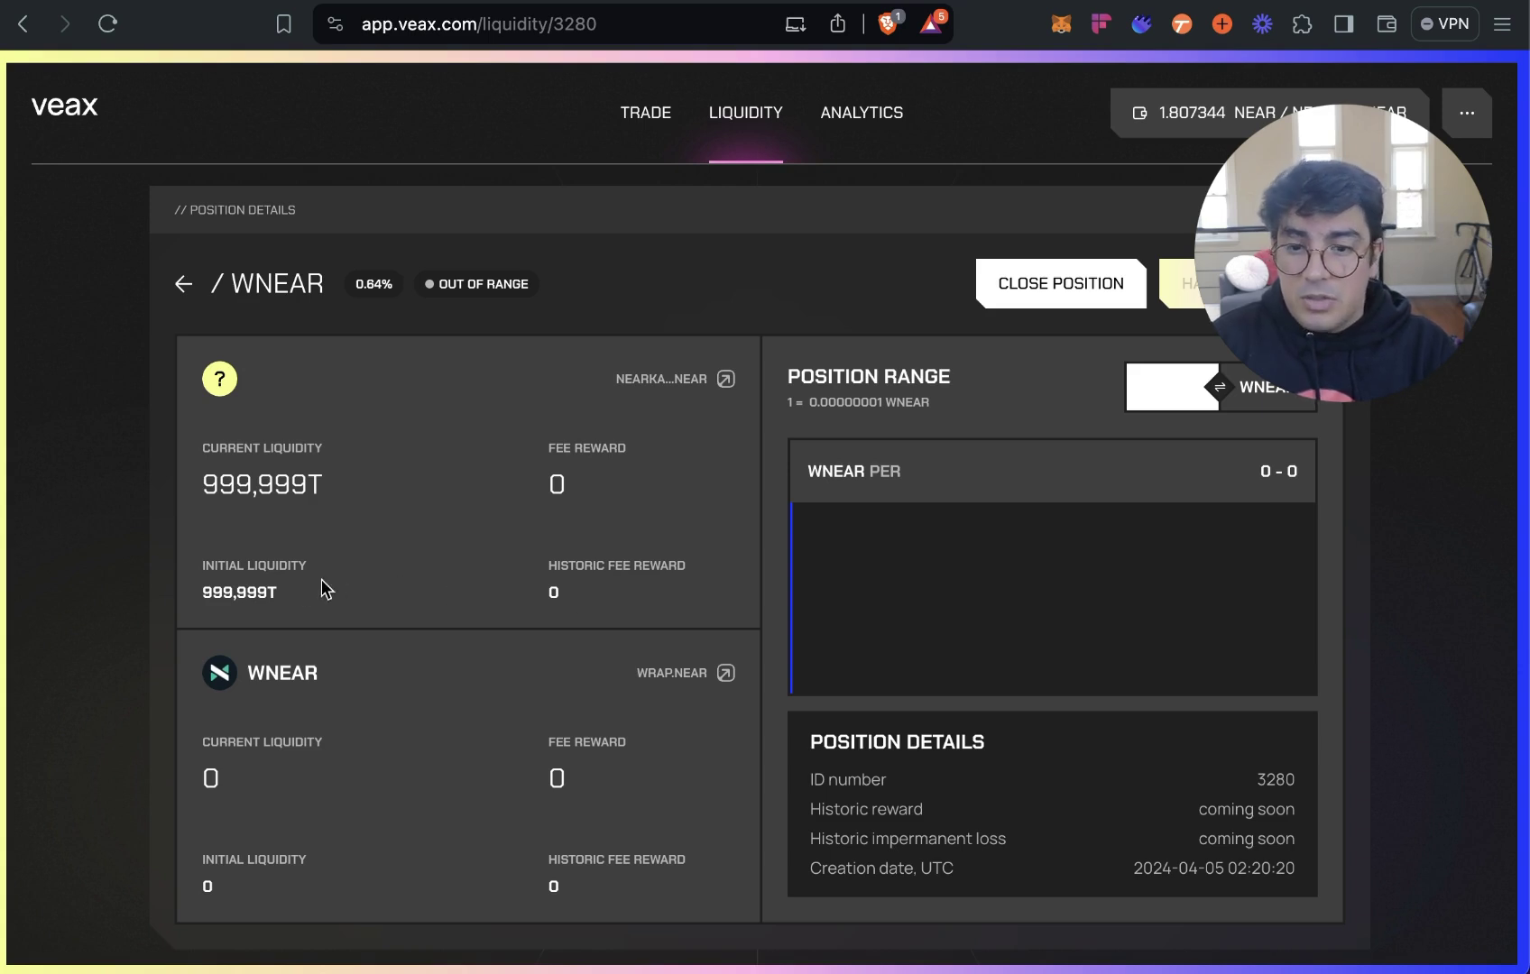
{"action": "mouse_move", "coordinate": [261, 586]}
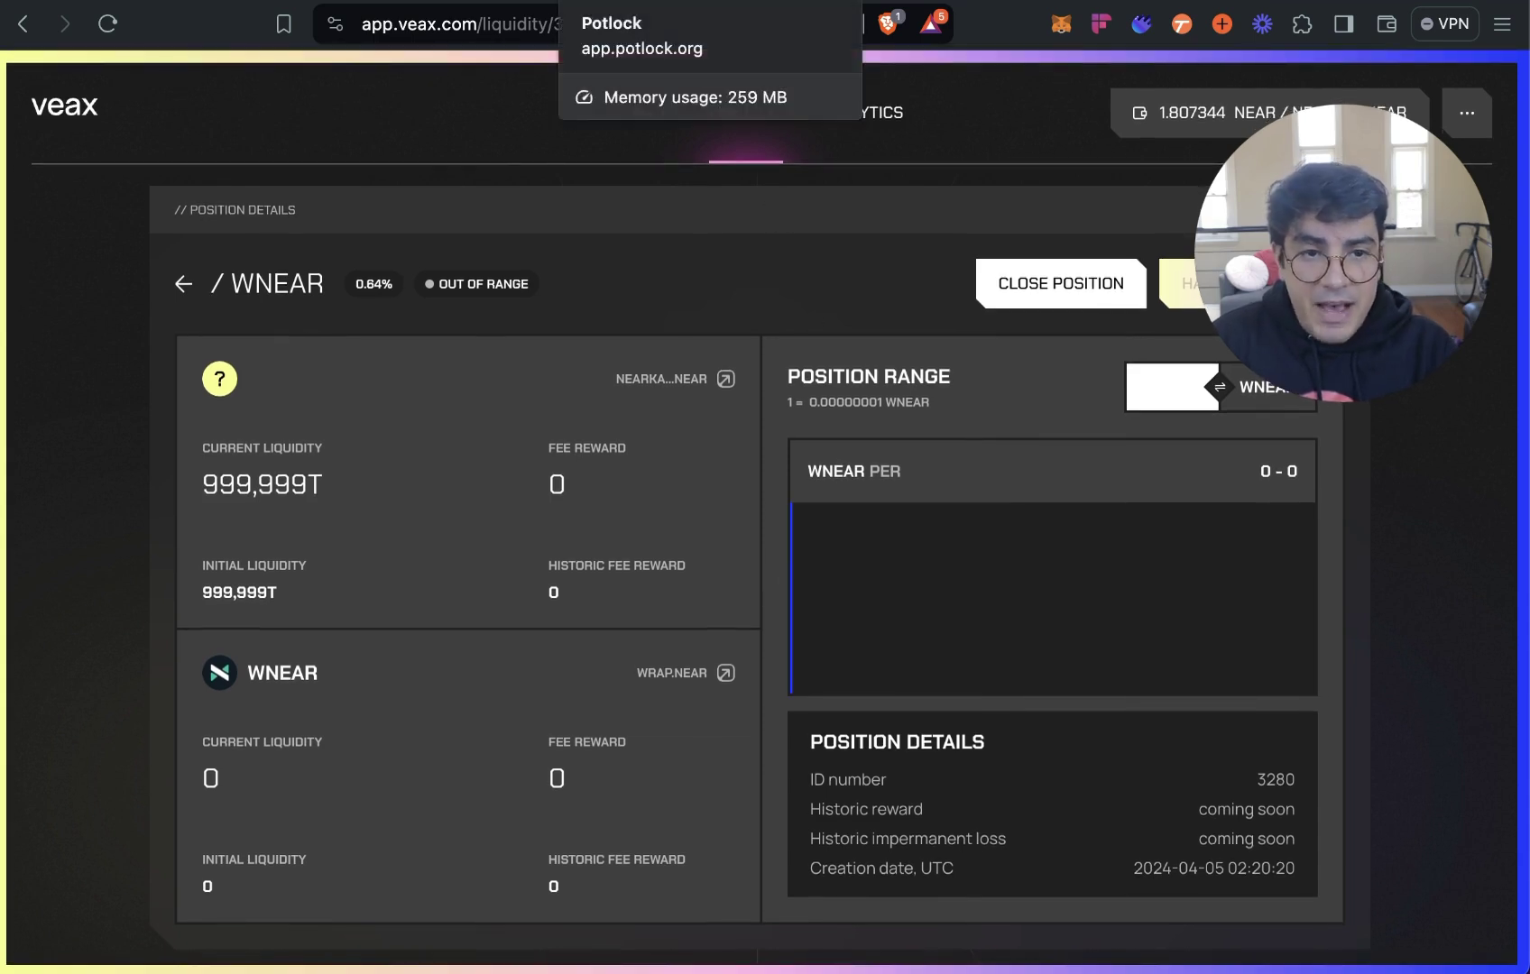
Switch to Potlock's Pots page and browse the Active Pots cards.
{"action": "left_click", "coordinate": [631, 2]}
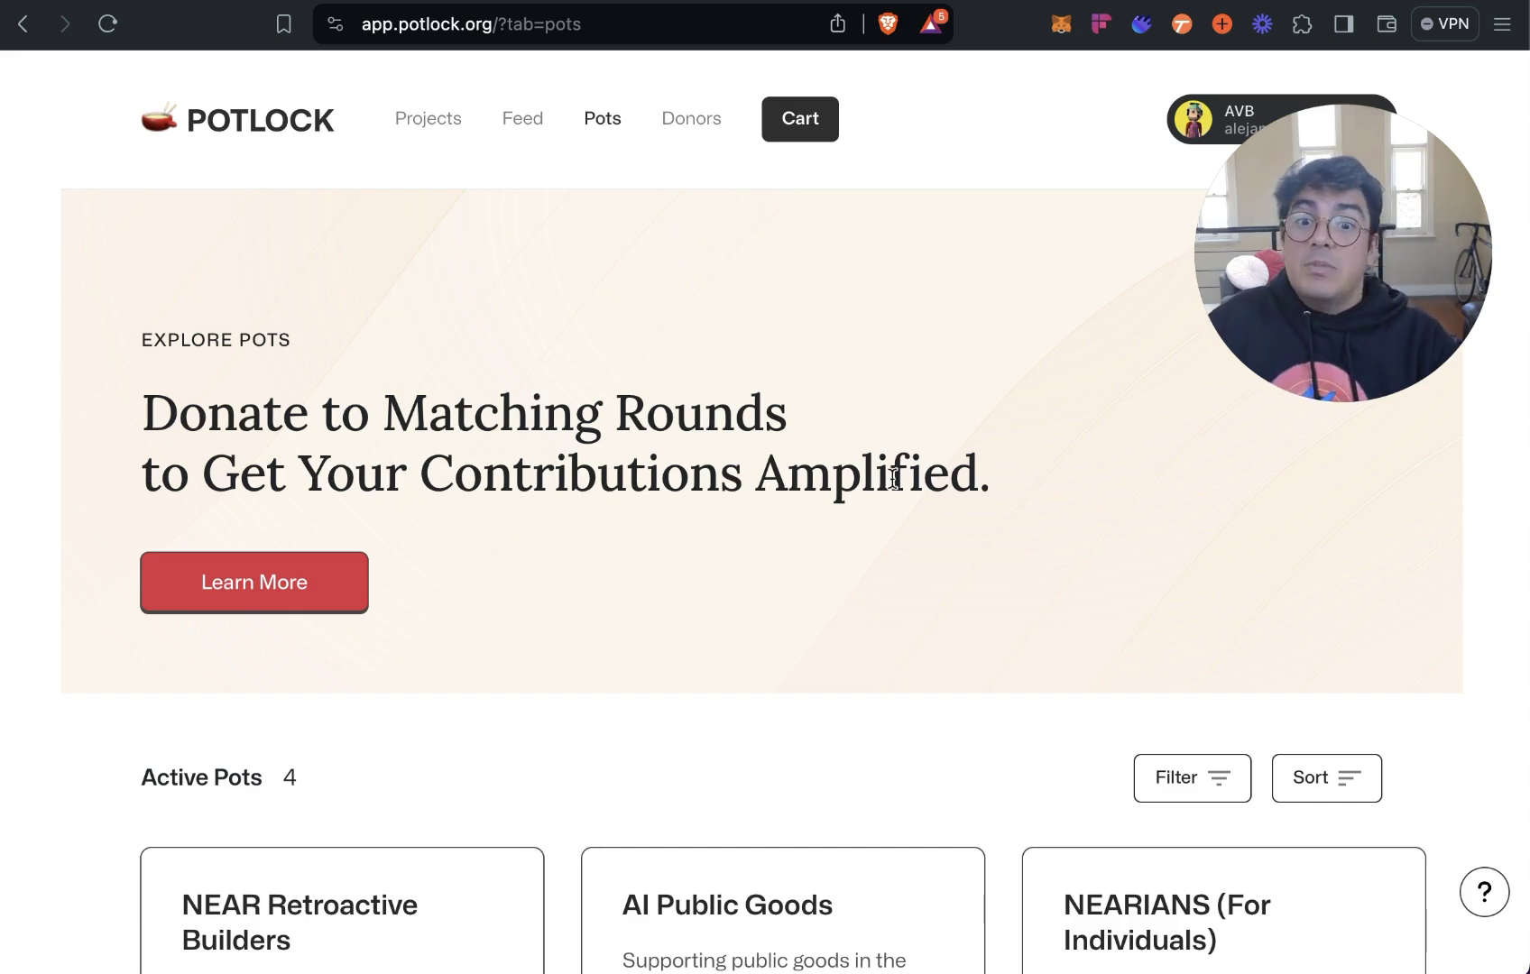
{"action": "scroll", "coordinate": [891, 486], "scroll_direction": "down", "scroll_amount": 3}
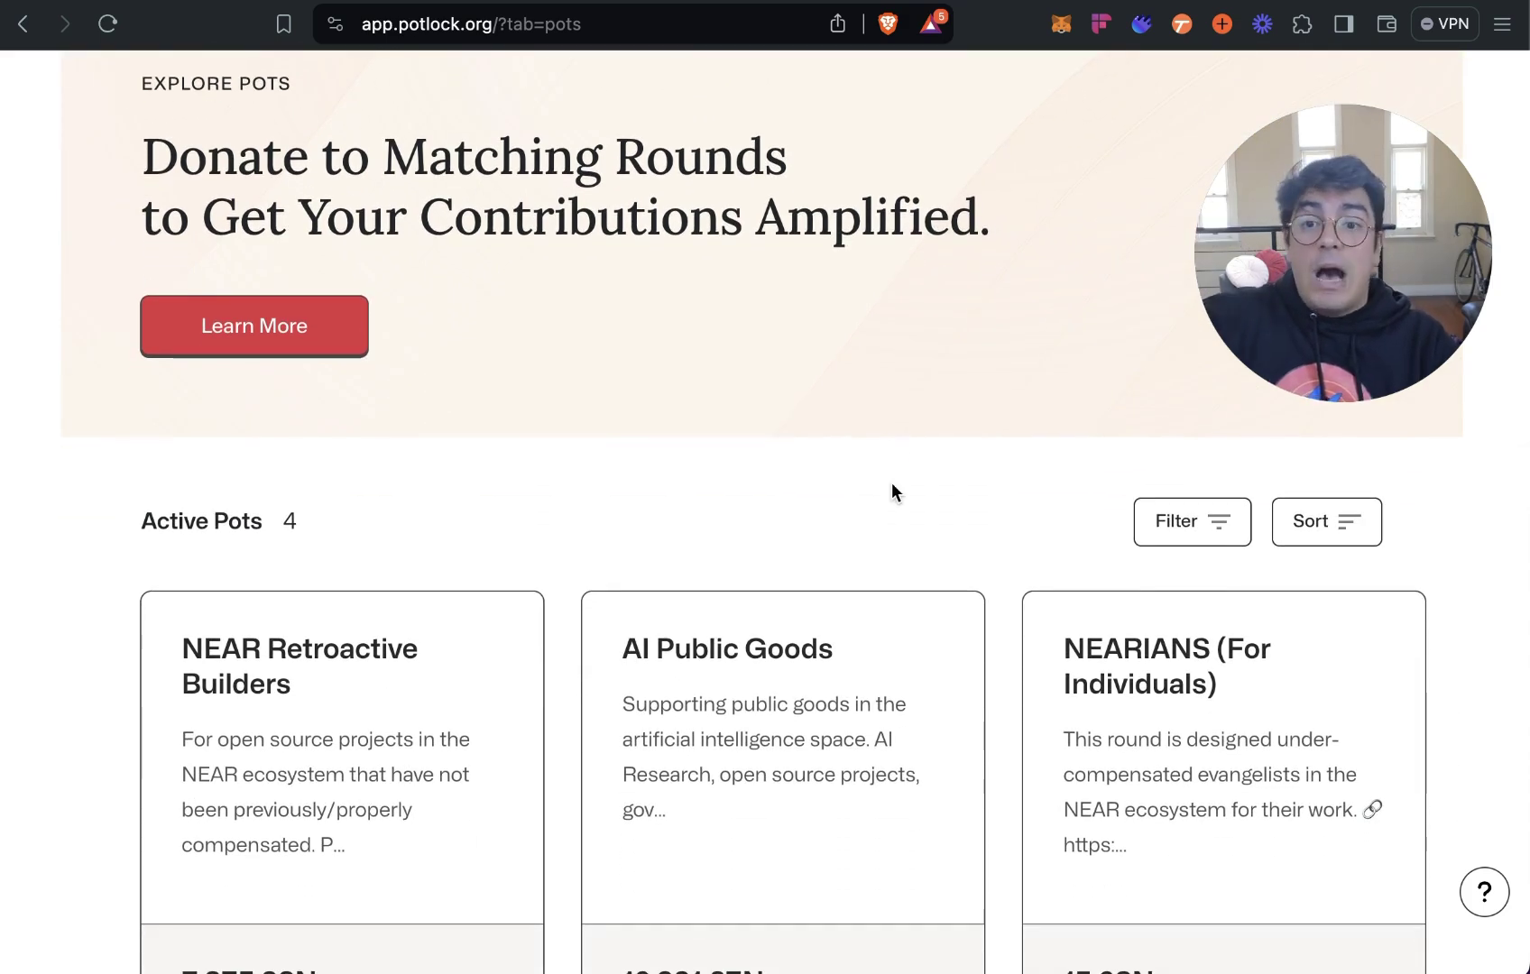
{"action": "scroll", "coordinate": [893, 492], "scroll_direction": "up", "scroll_amount": 3}
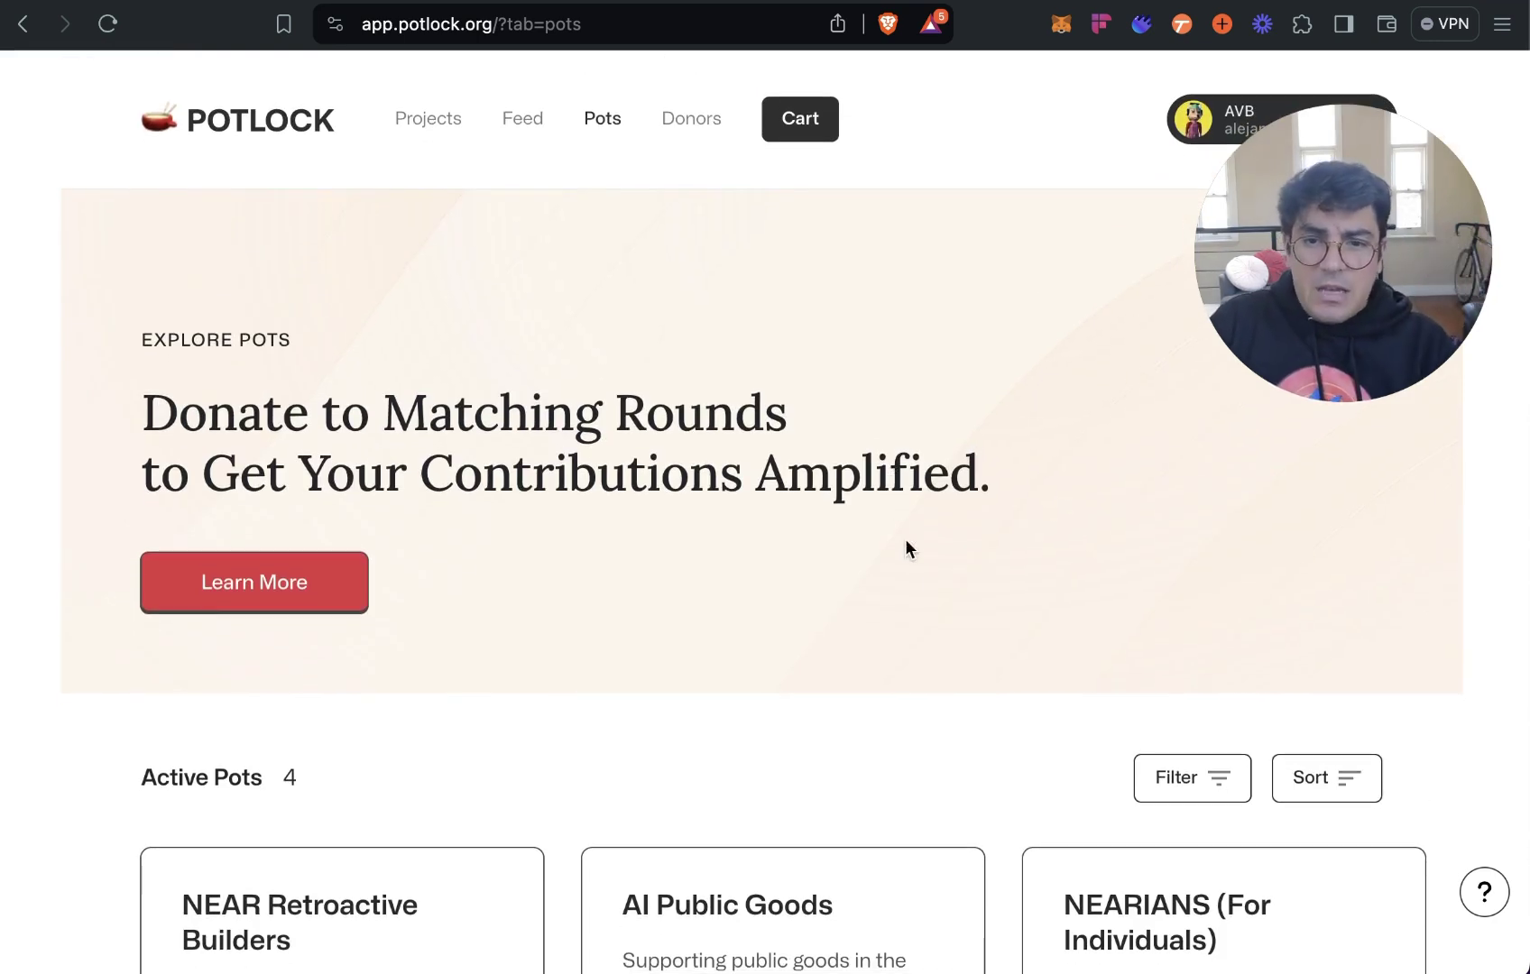
{"action": "scroll", "coordinate": [945, 547], "scroll_direction": "down", "scroll_amount": 2}
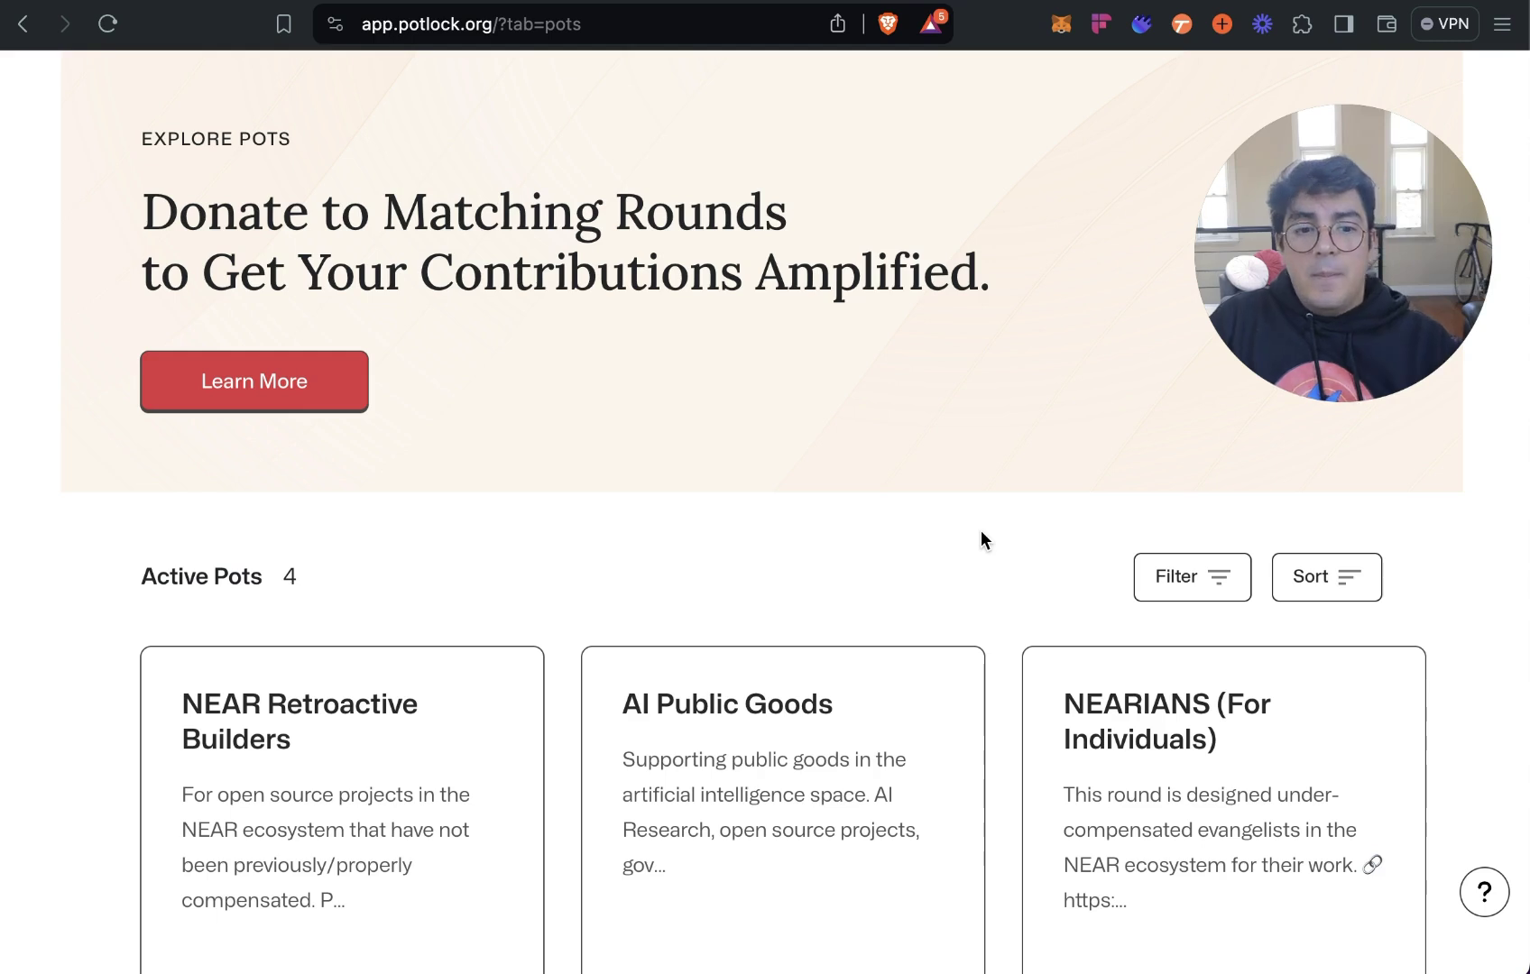
{"action": "scroll", "coordinate": [981, 533], "scroll_direction": "up", "scroll_amount": 1}
{"action": "scroll", "coordinate": [982, 540], "scroll_direction": "up", "scroll_amount": 2}
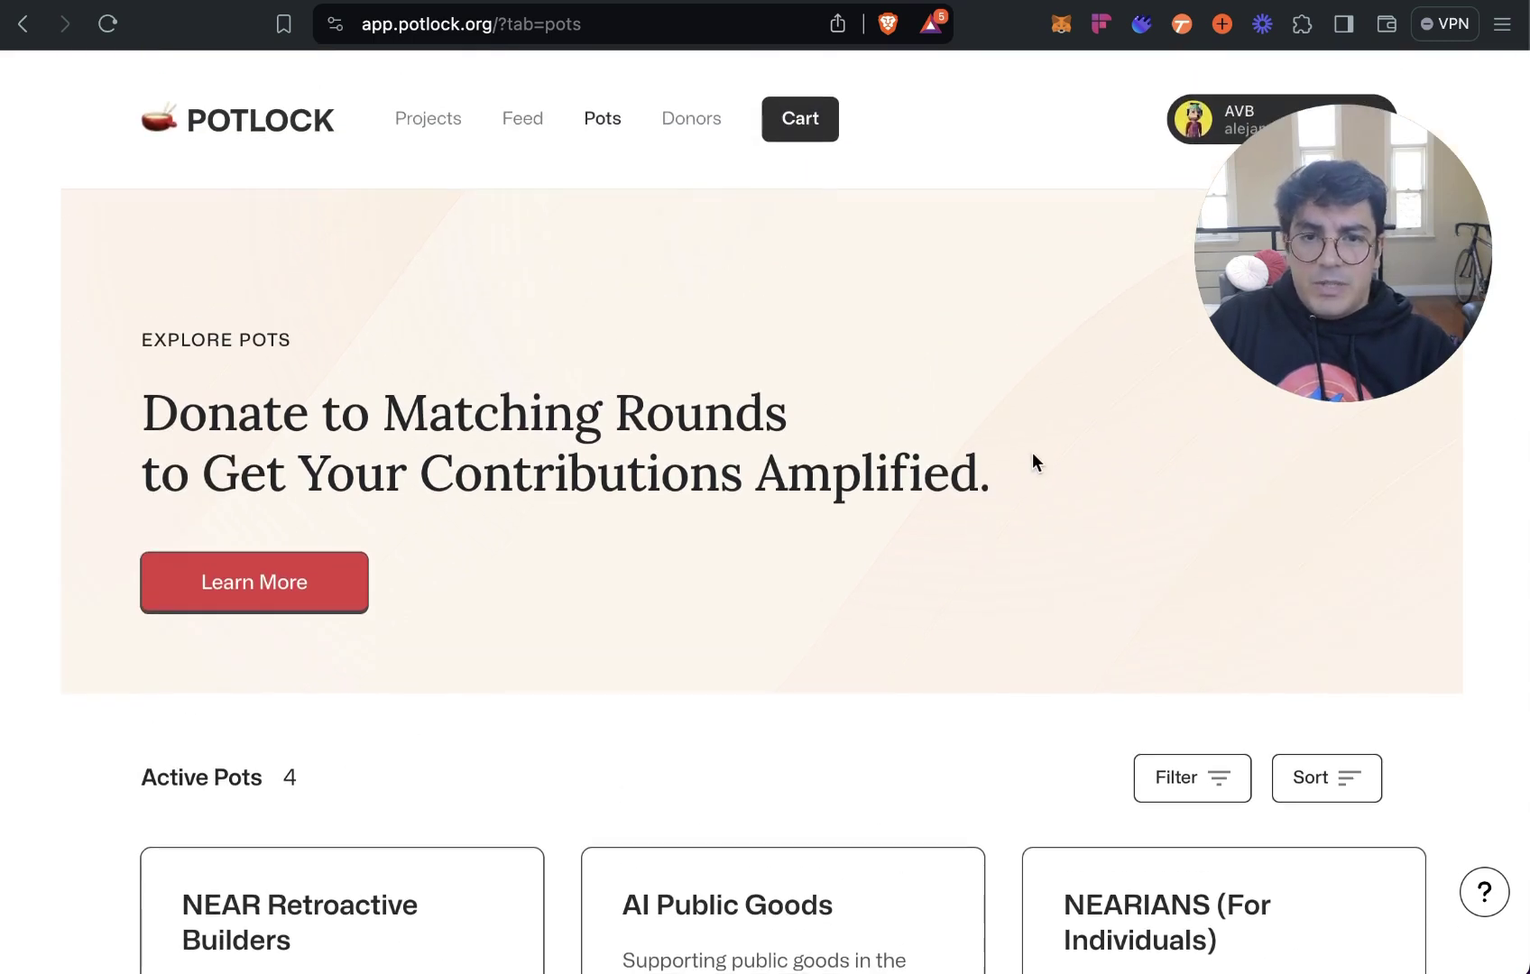
{"action": "scroll", "coordinate": [1035, 459], "scroll_direction": "down", "scroll_amount": 1}
{"action": "scroll", "coordinate": [1035, 458], "scroll_direction": "up", "scroll_amount": 1}
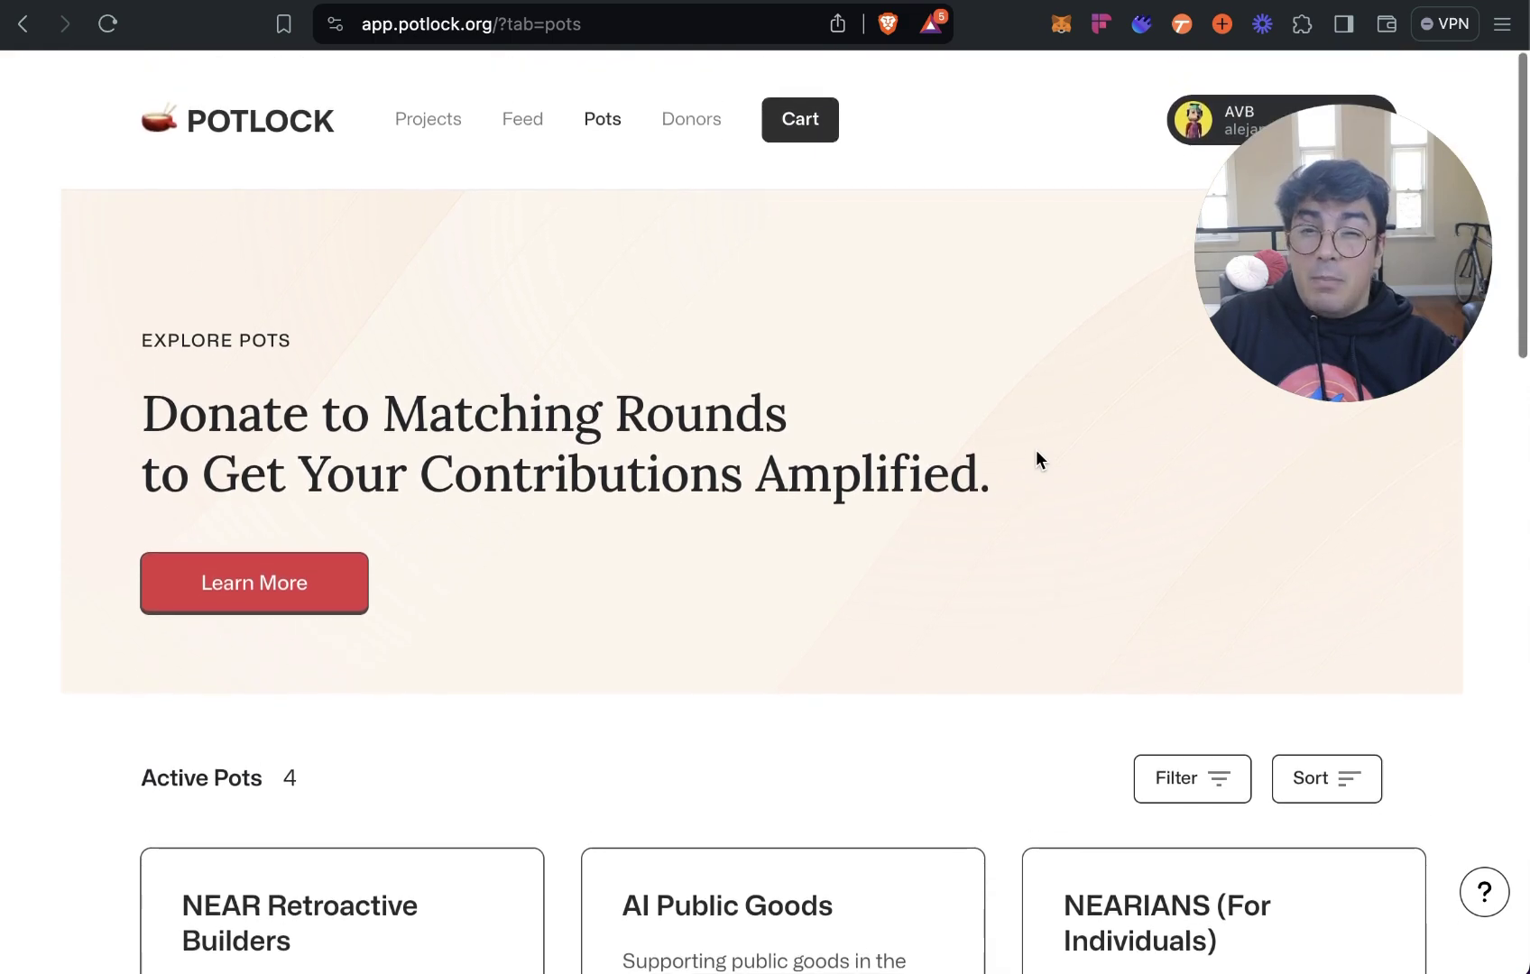
{"action": "scroll", "coordinate": [1036, 452], "scroll_direction": "down", "scroll_amount": 8}
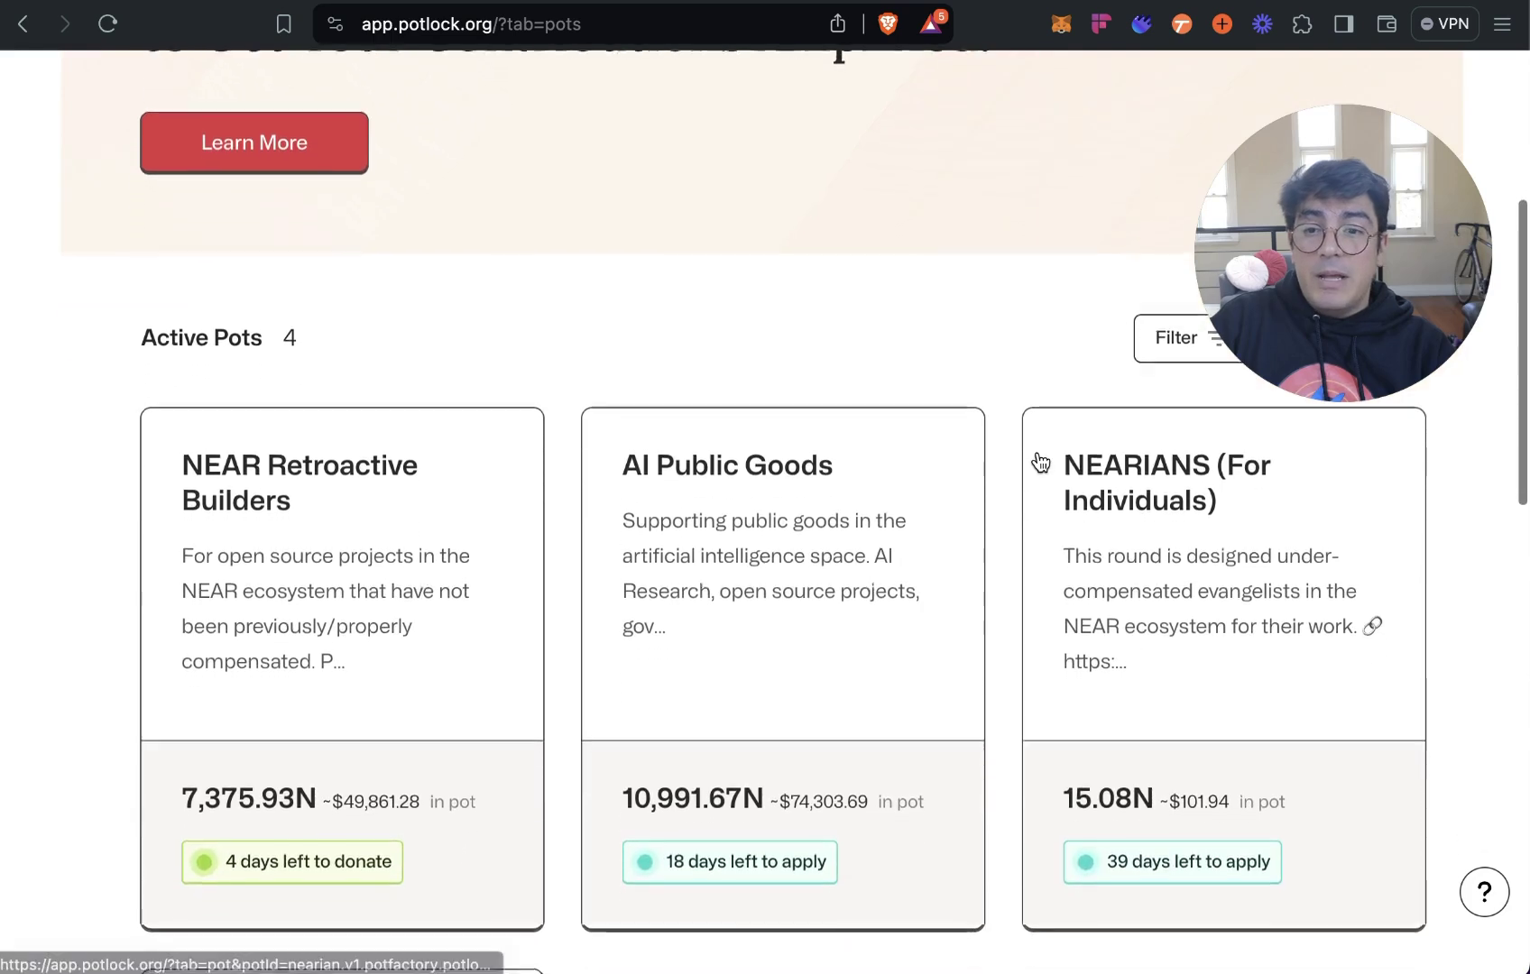
{"action": "scroll", "coordinate": [1040, 462], "scroll_direction": "down", "scroll_amount": 3}
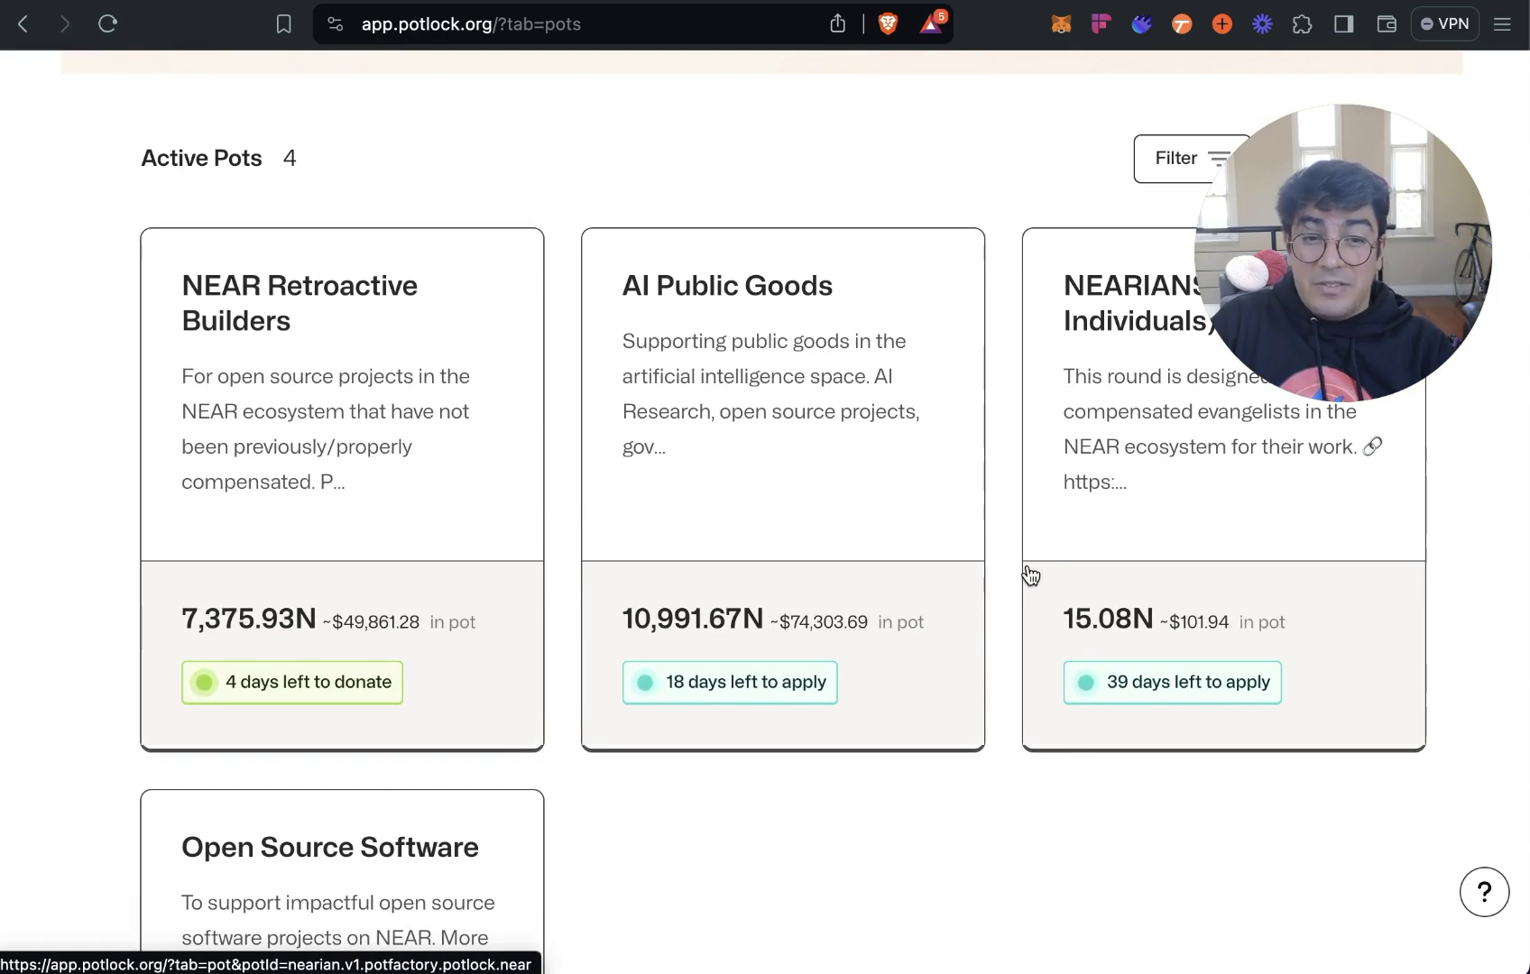
{"action": "scroll", "coordinate": [1014, 582], "scroll_direction": "down", "scroll_amount": 2}
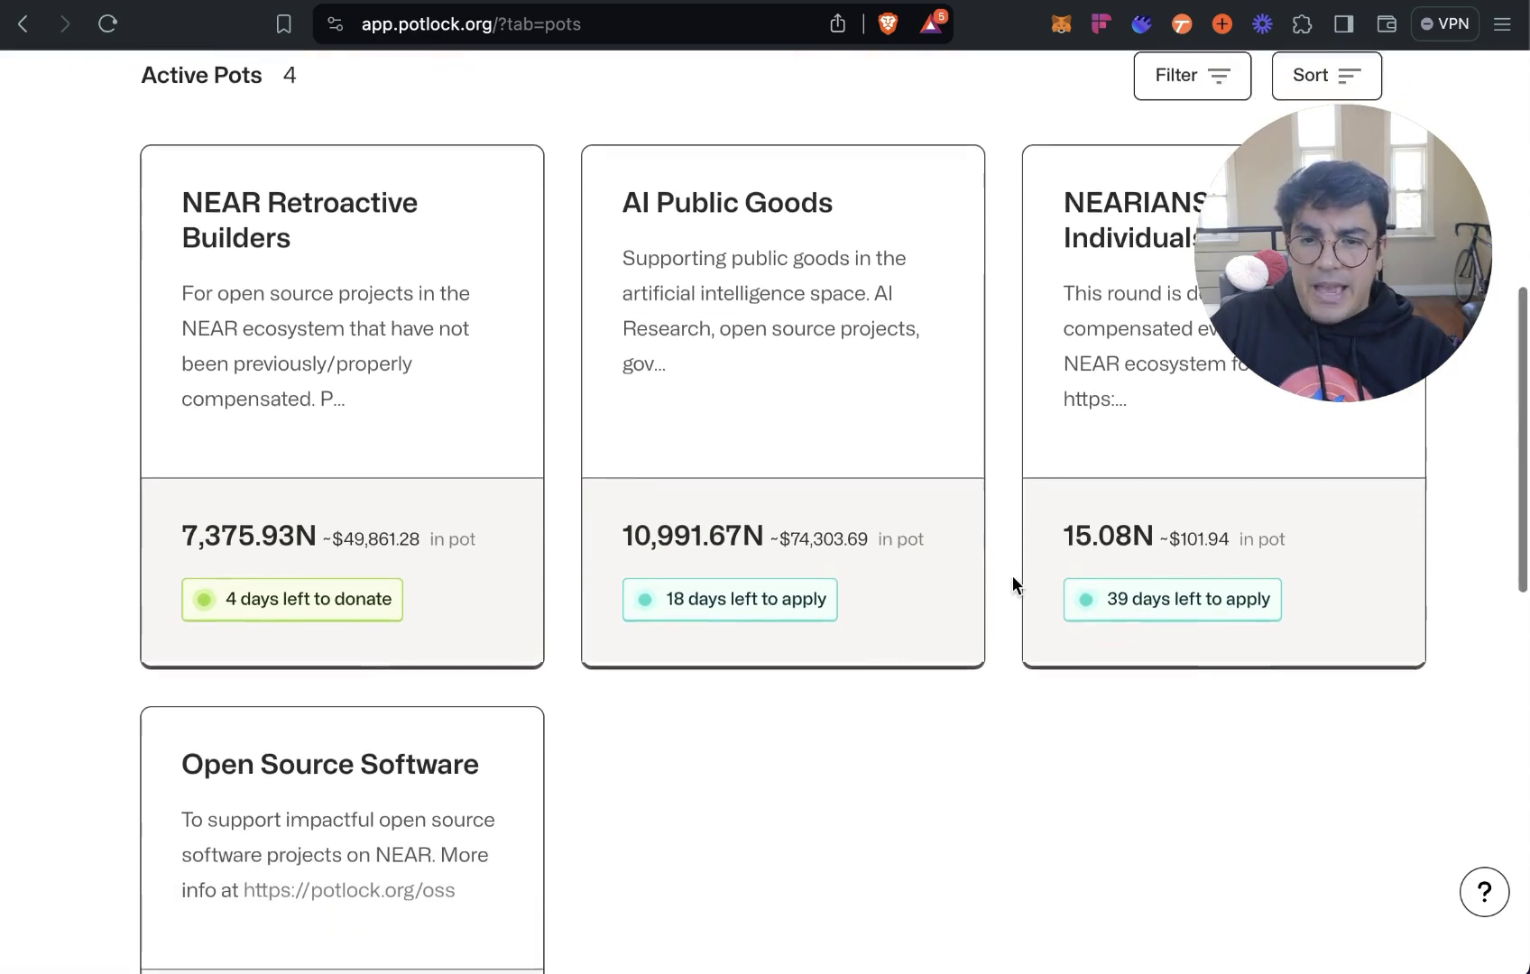
{"action": "scroll", "coordinate": [1013, 576], "scroll_direction": "down", "scroll_amount": 1}
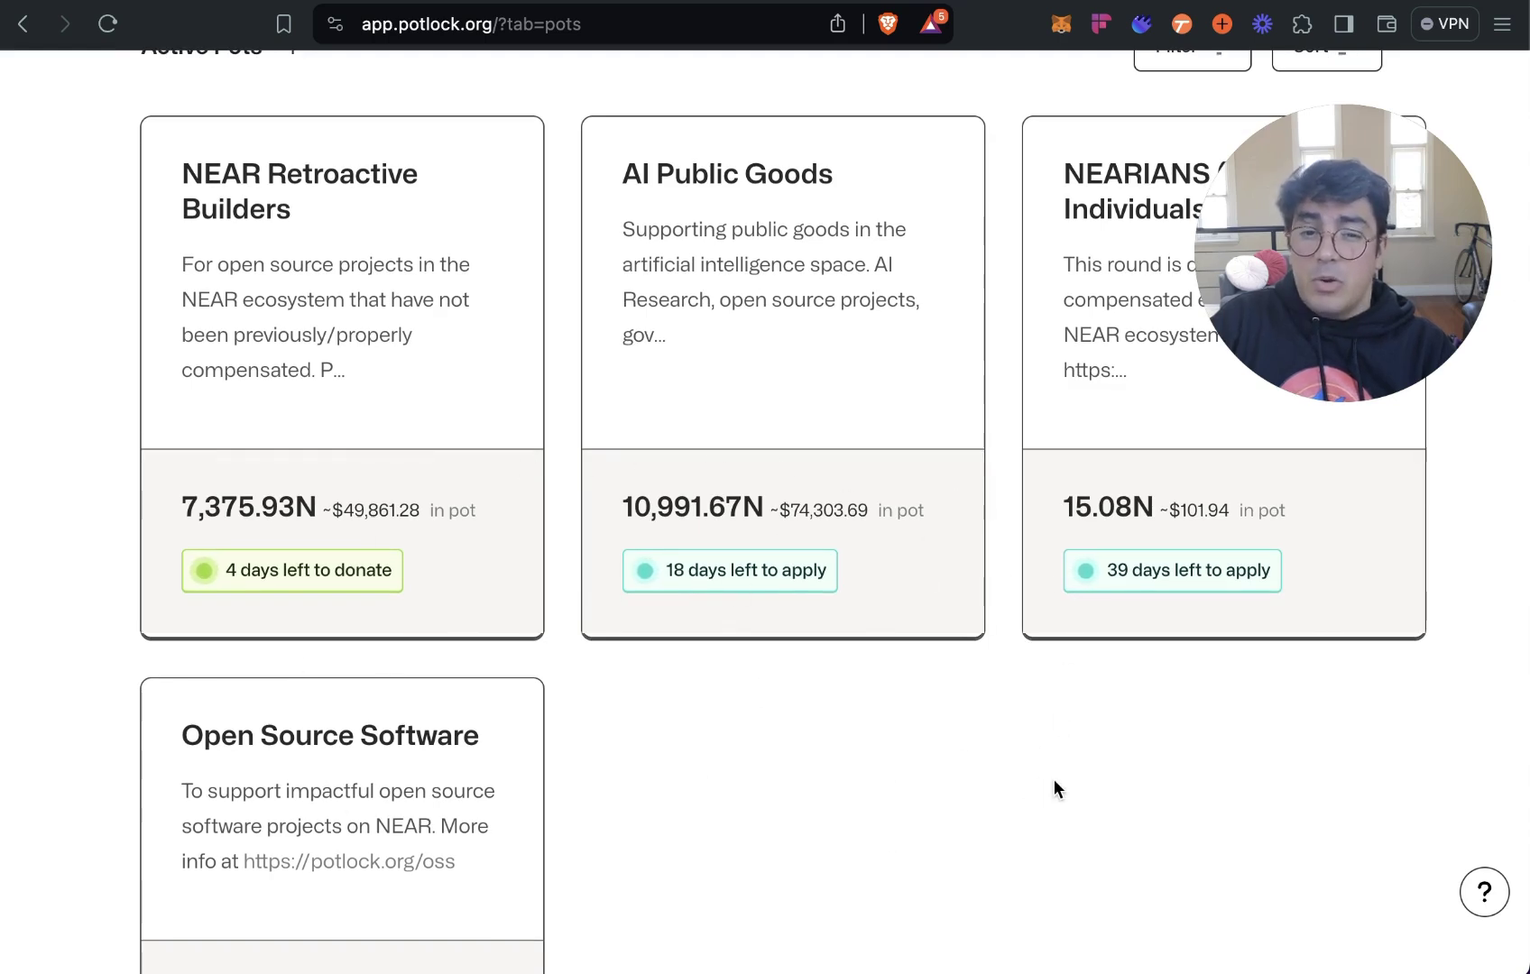
{"action": "scroll", "coordinate": [1055, 780], "scroll_direction": "up", "scroll_amount": 4}
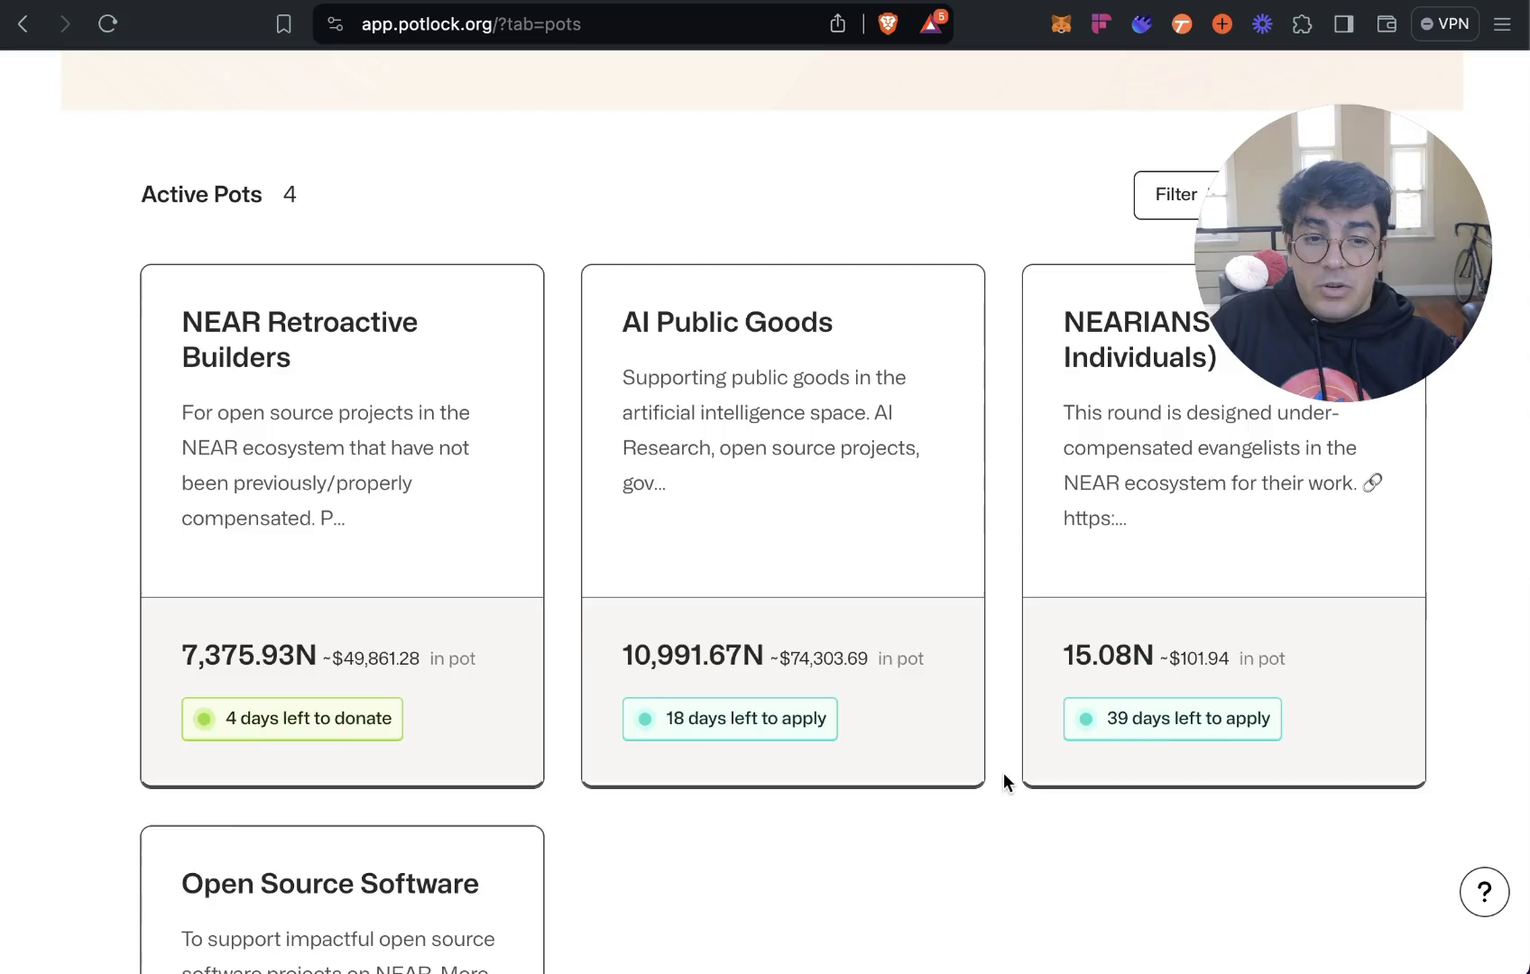
{"action": "scroll", "coordinate": [1003, 781], "scroll_direction": "up", "scroll_amount": 5}
Open the NEARIANS (For Individuals) pot, bring up Fund matching pool, then dismiss it.
{"action": "left_click", "coordinate": [1188, 617]}
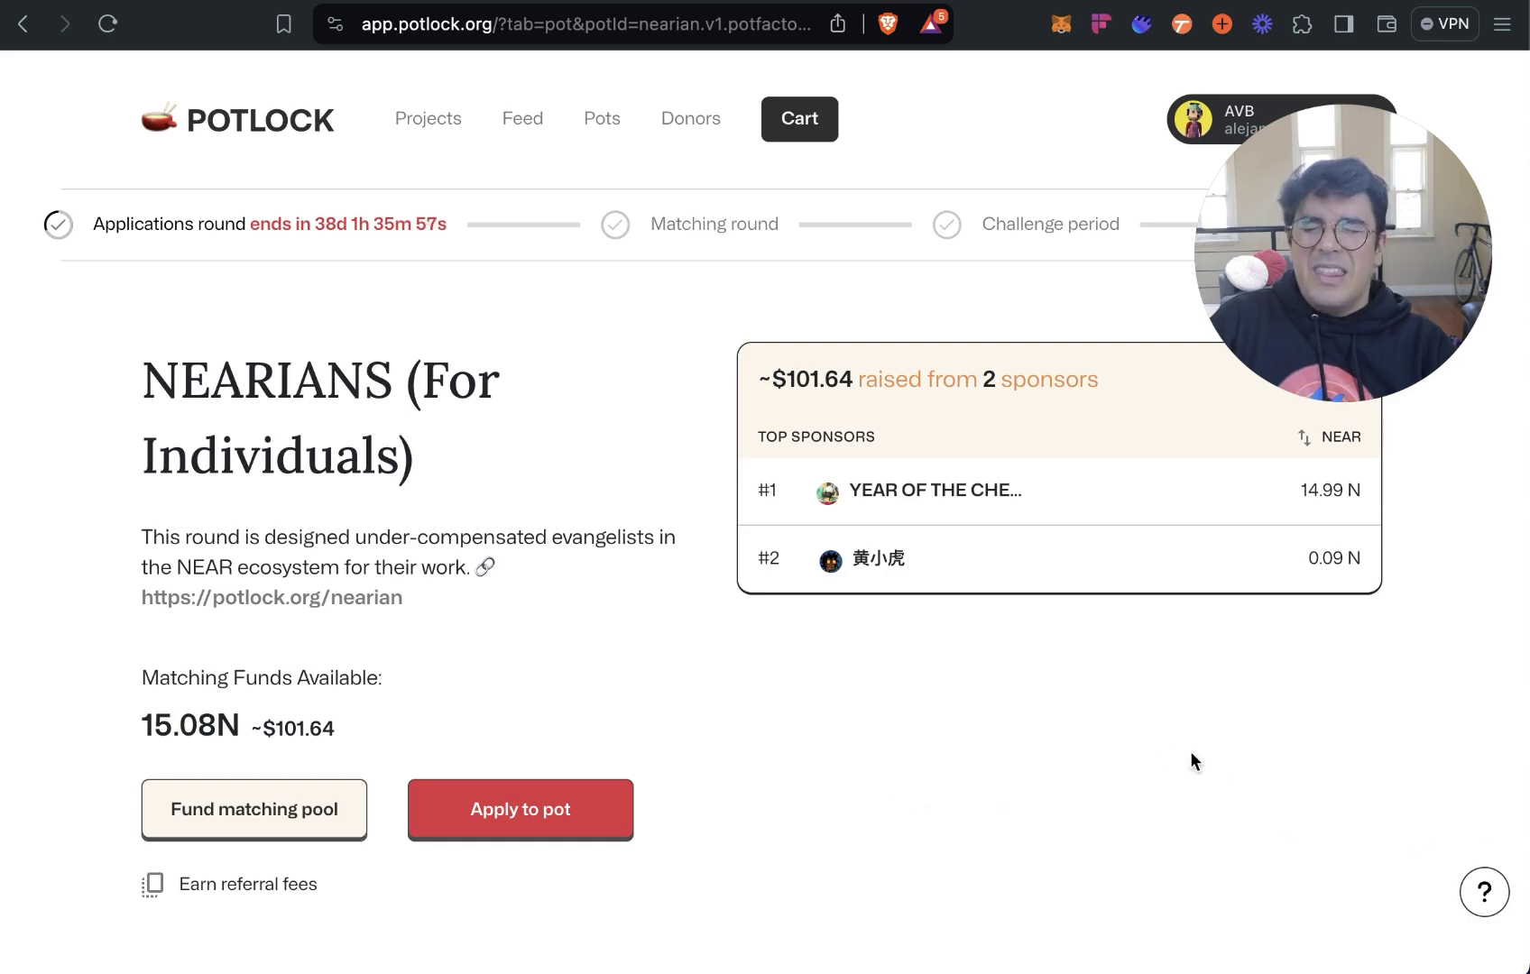
{"action": "left_click", "coordinate": [242, 816]}
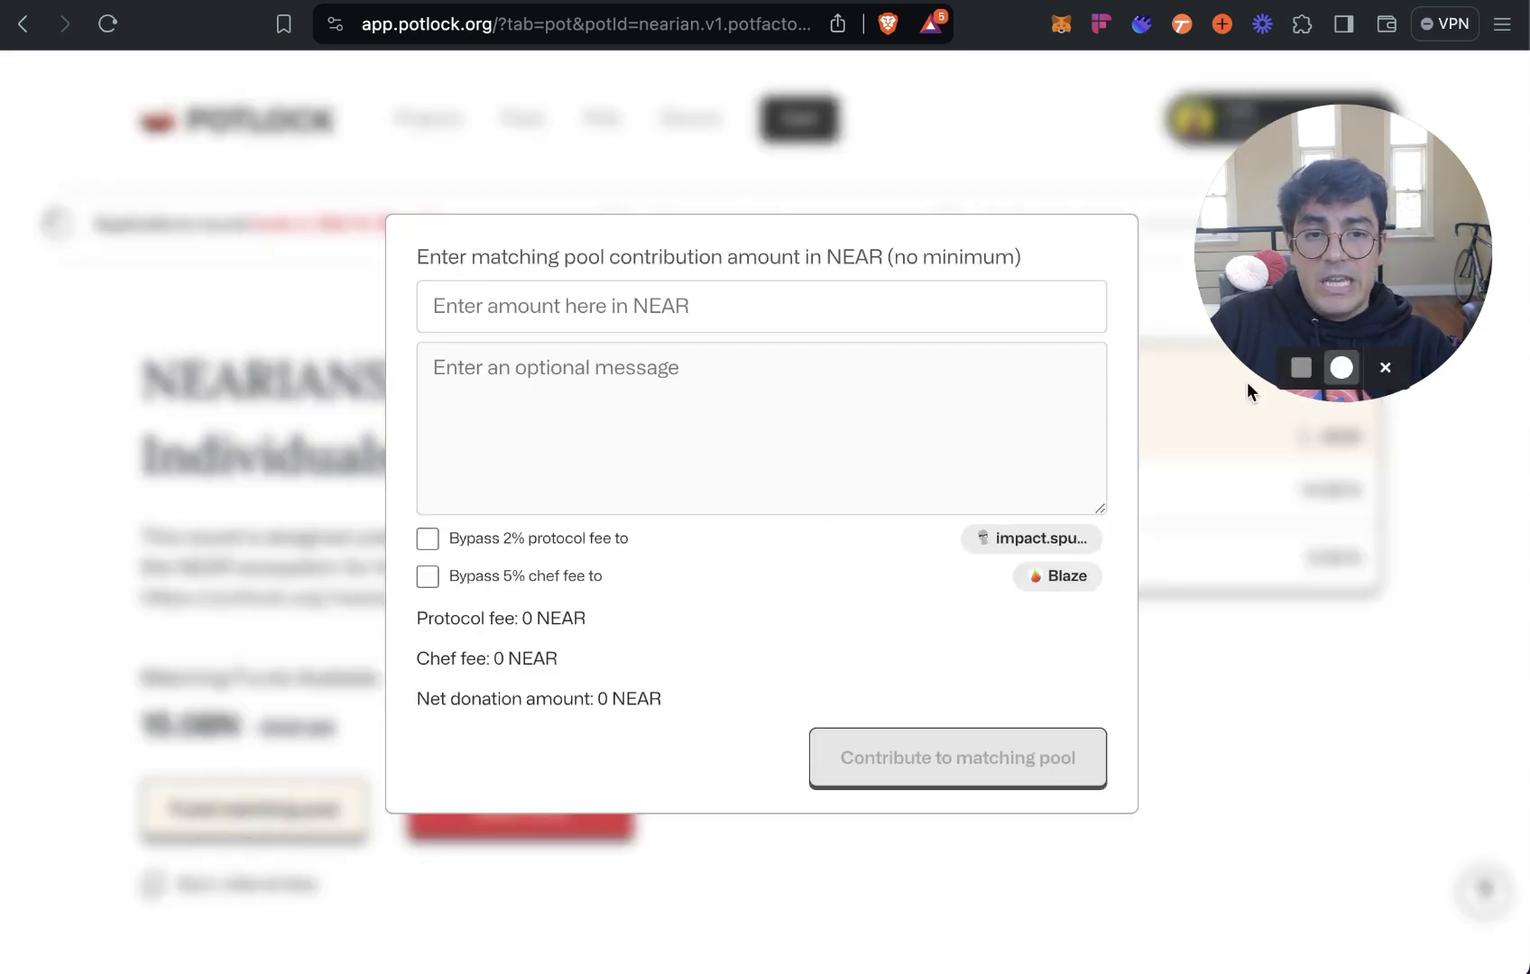
{"action": "key", "text": "Escape"}
Switch to the jutsu.ai browser tab.
{"action": "key", "text": "ctrl+Tab"}
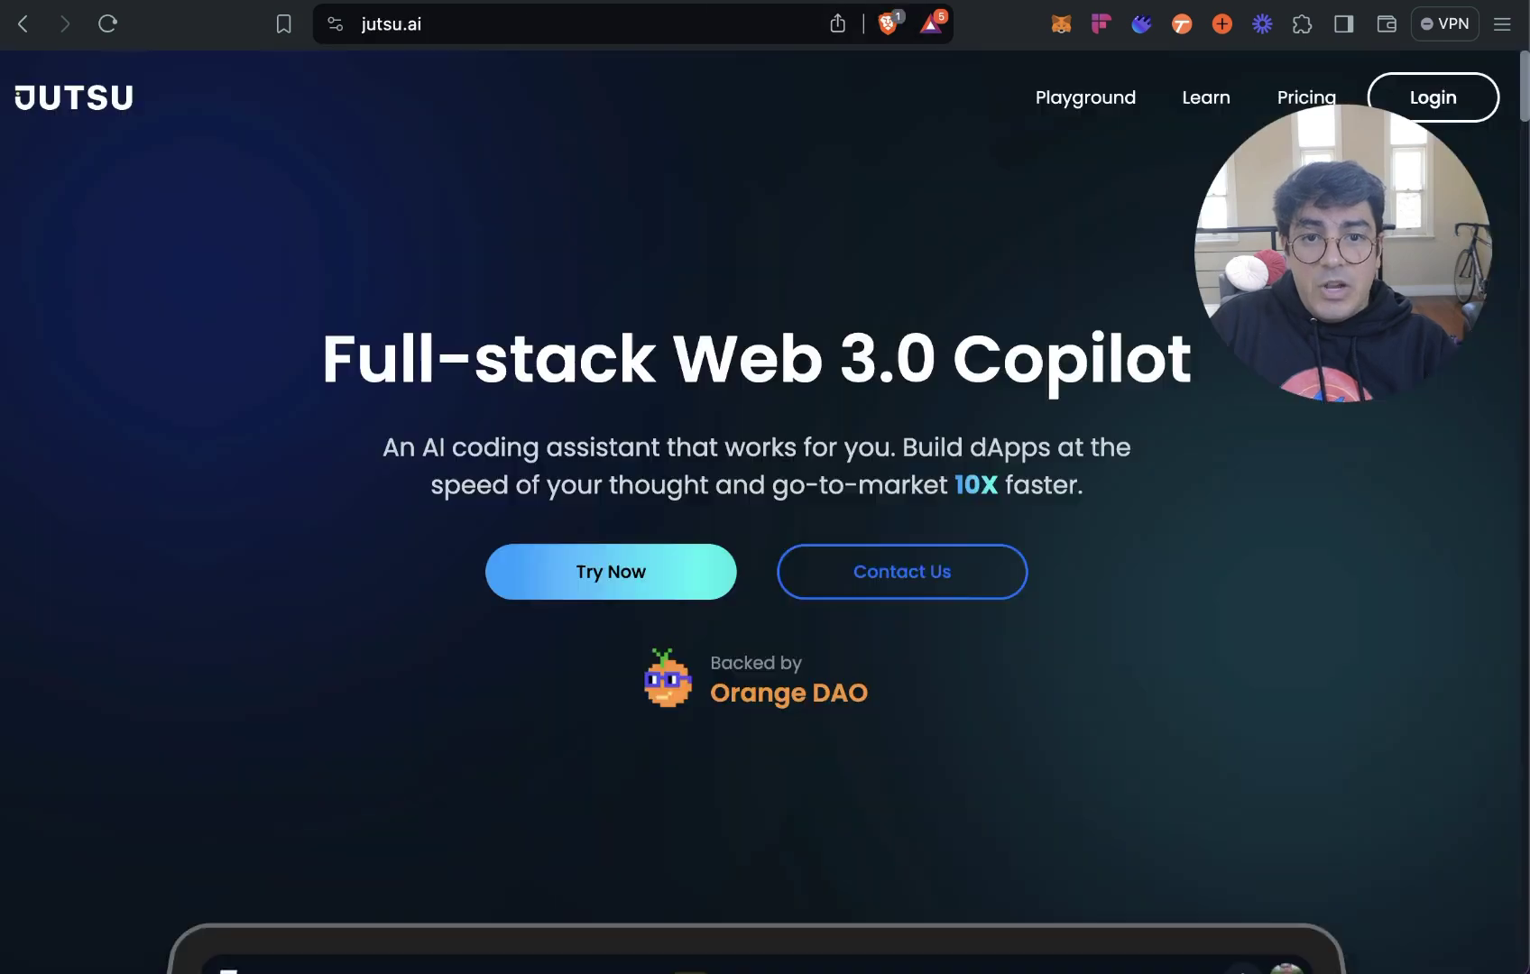